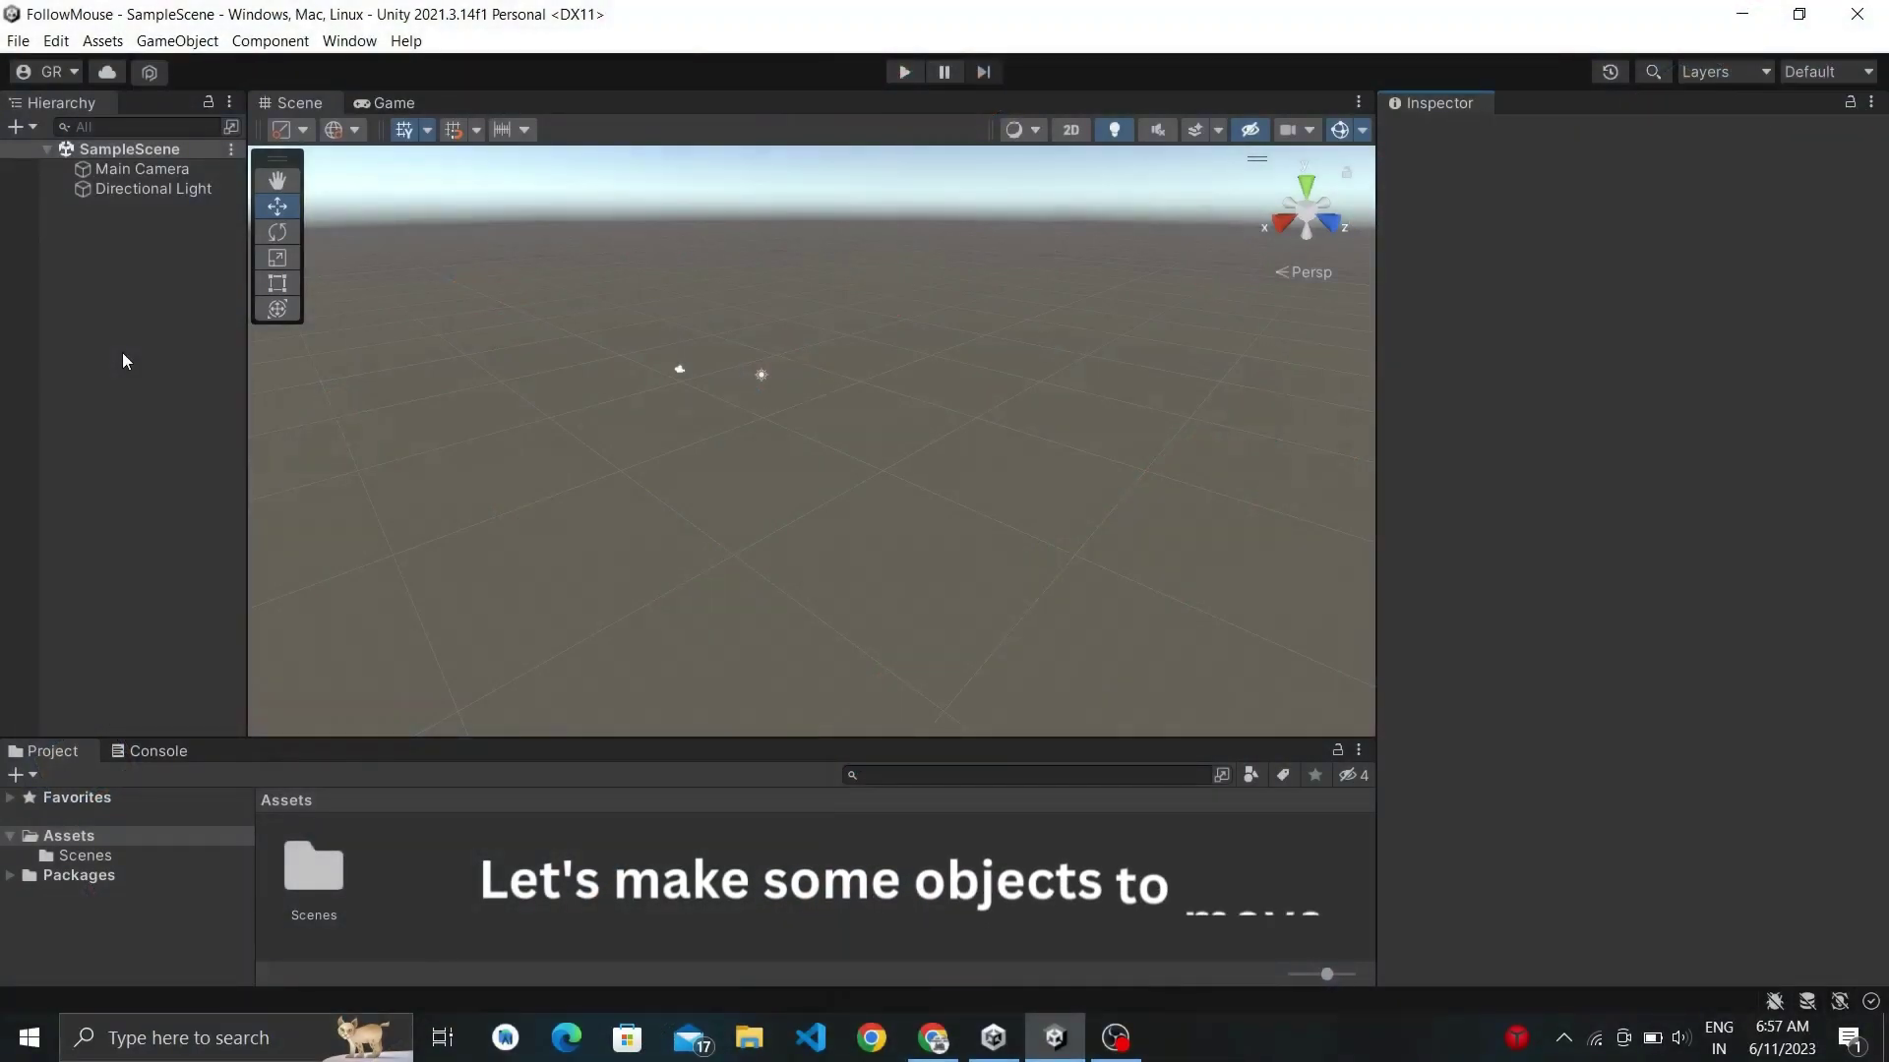
Add a cube to the scene, zero its position and set its scale to 2, 1, 2.
right_click(119, 265)
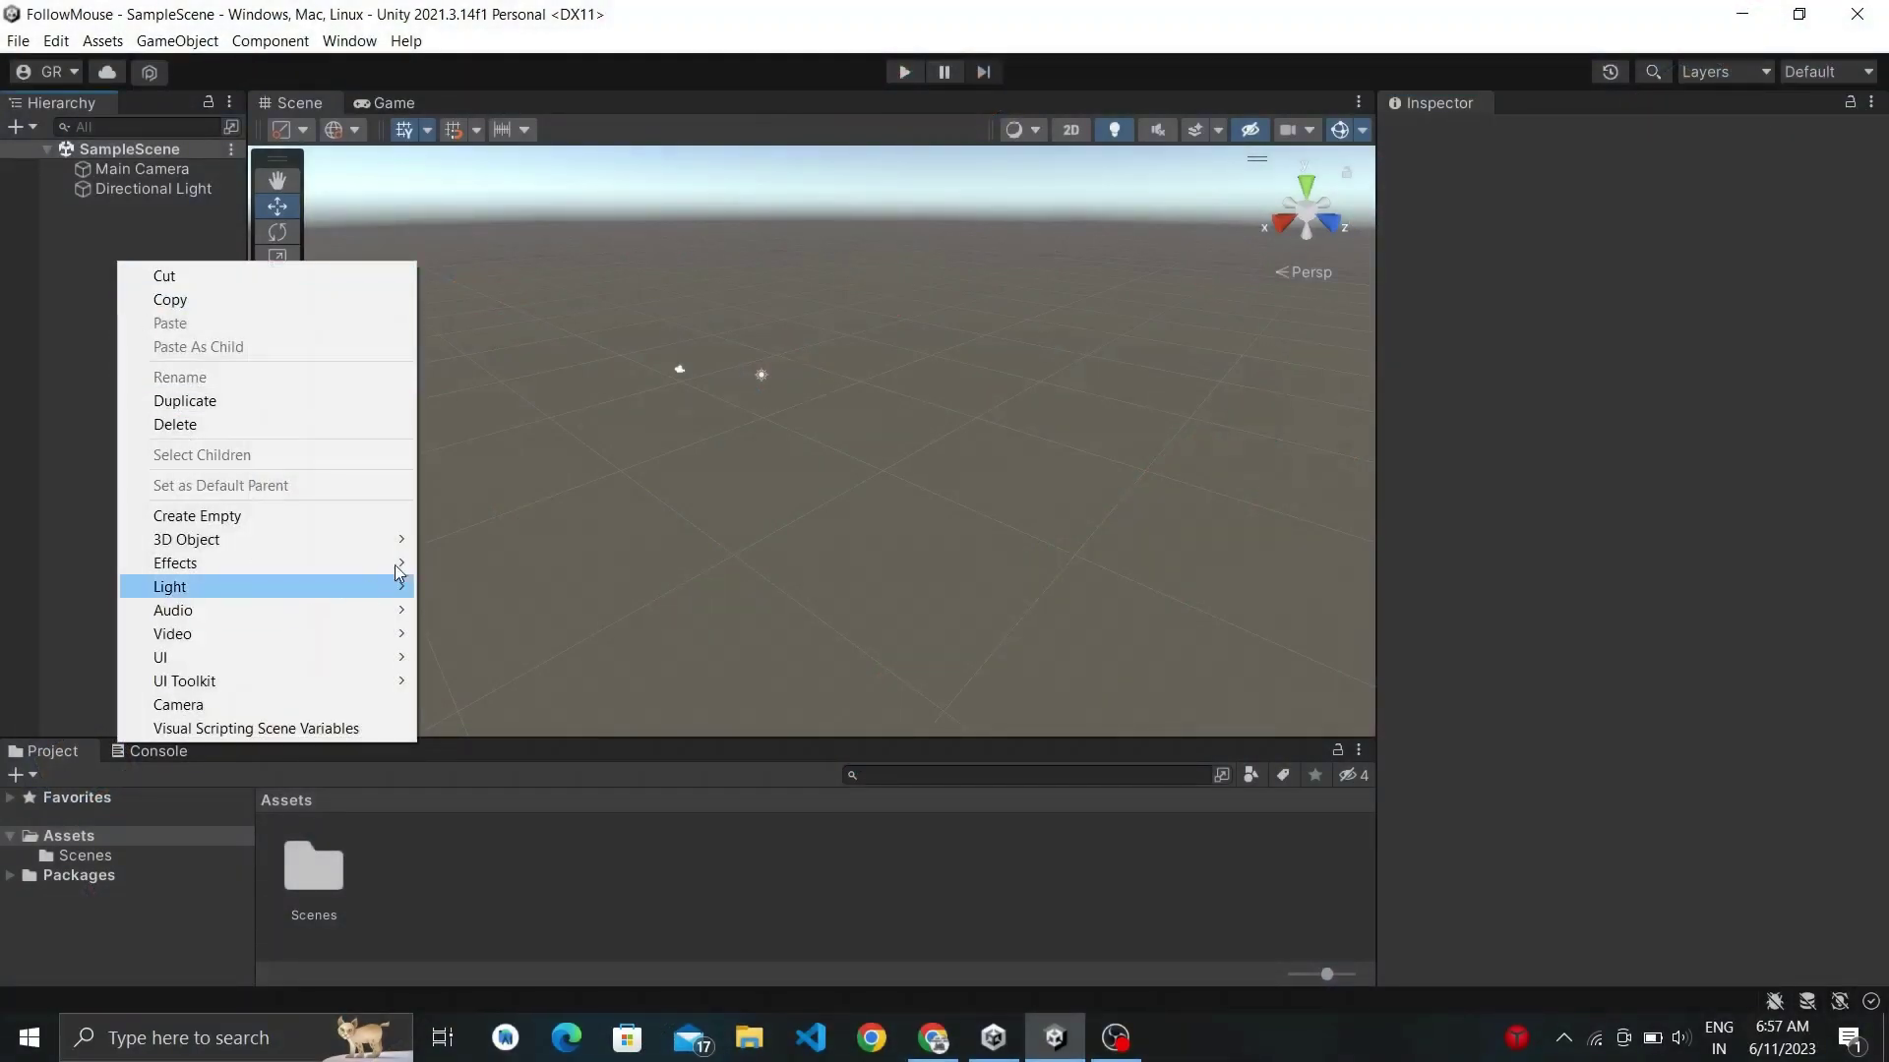
click(451, 540)
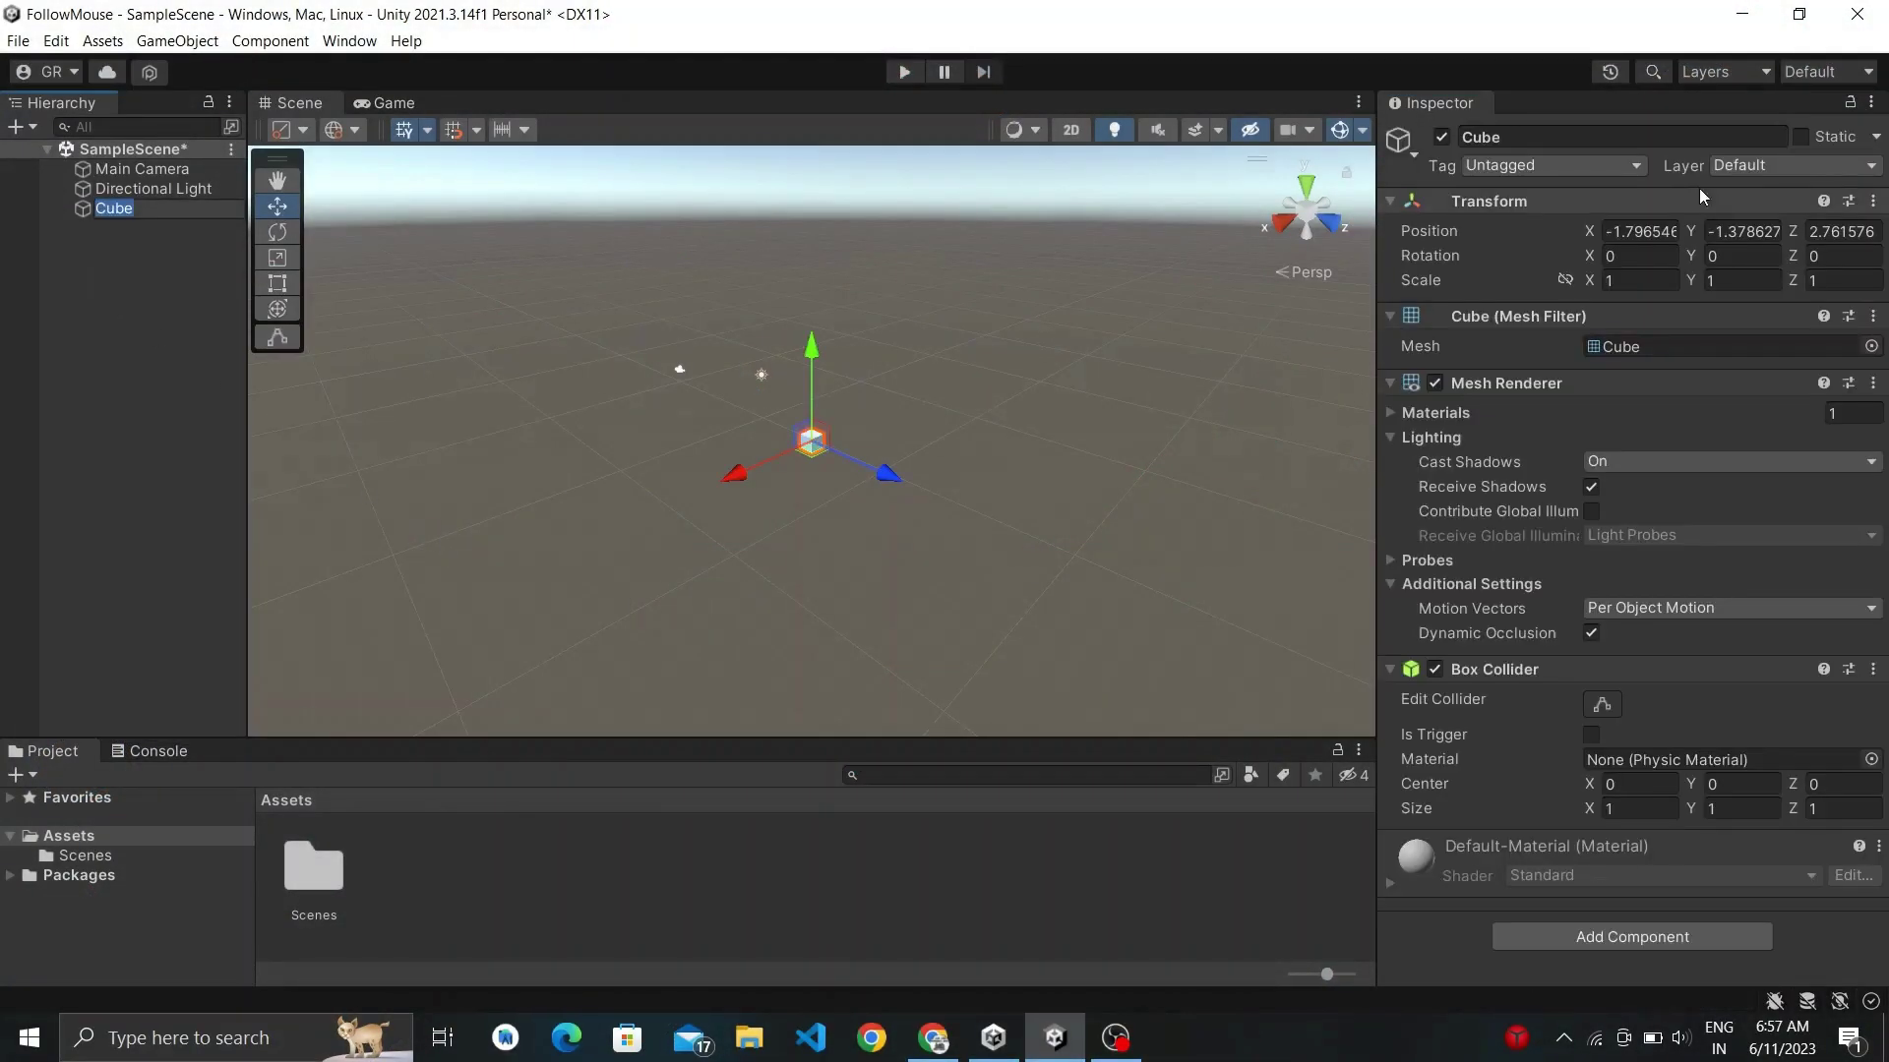
click(1661, 232)
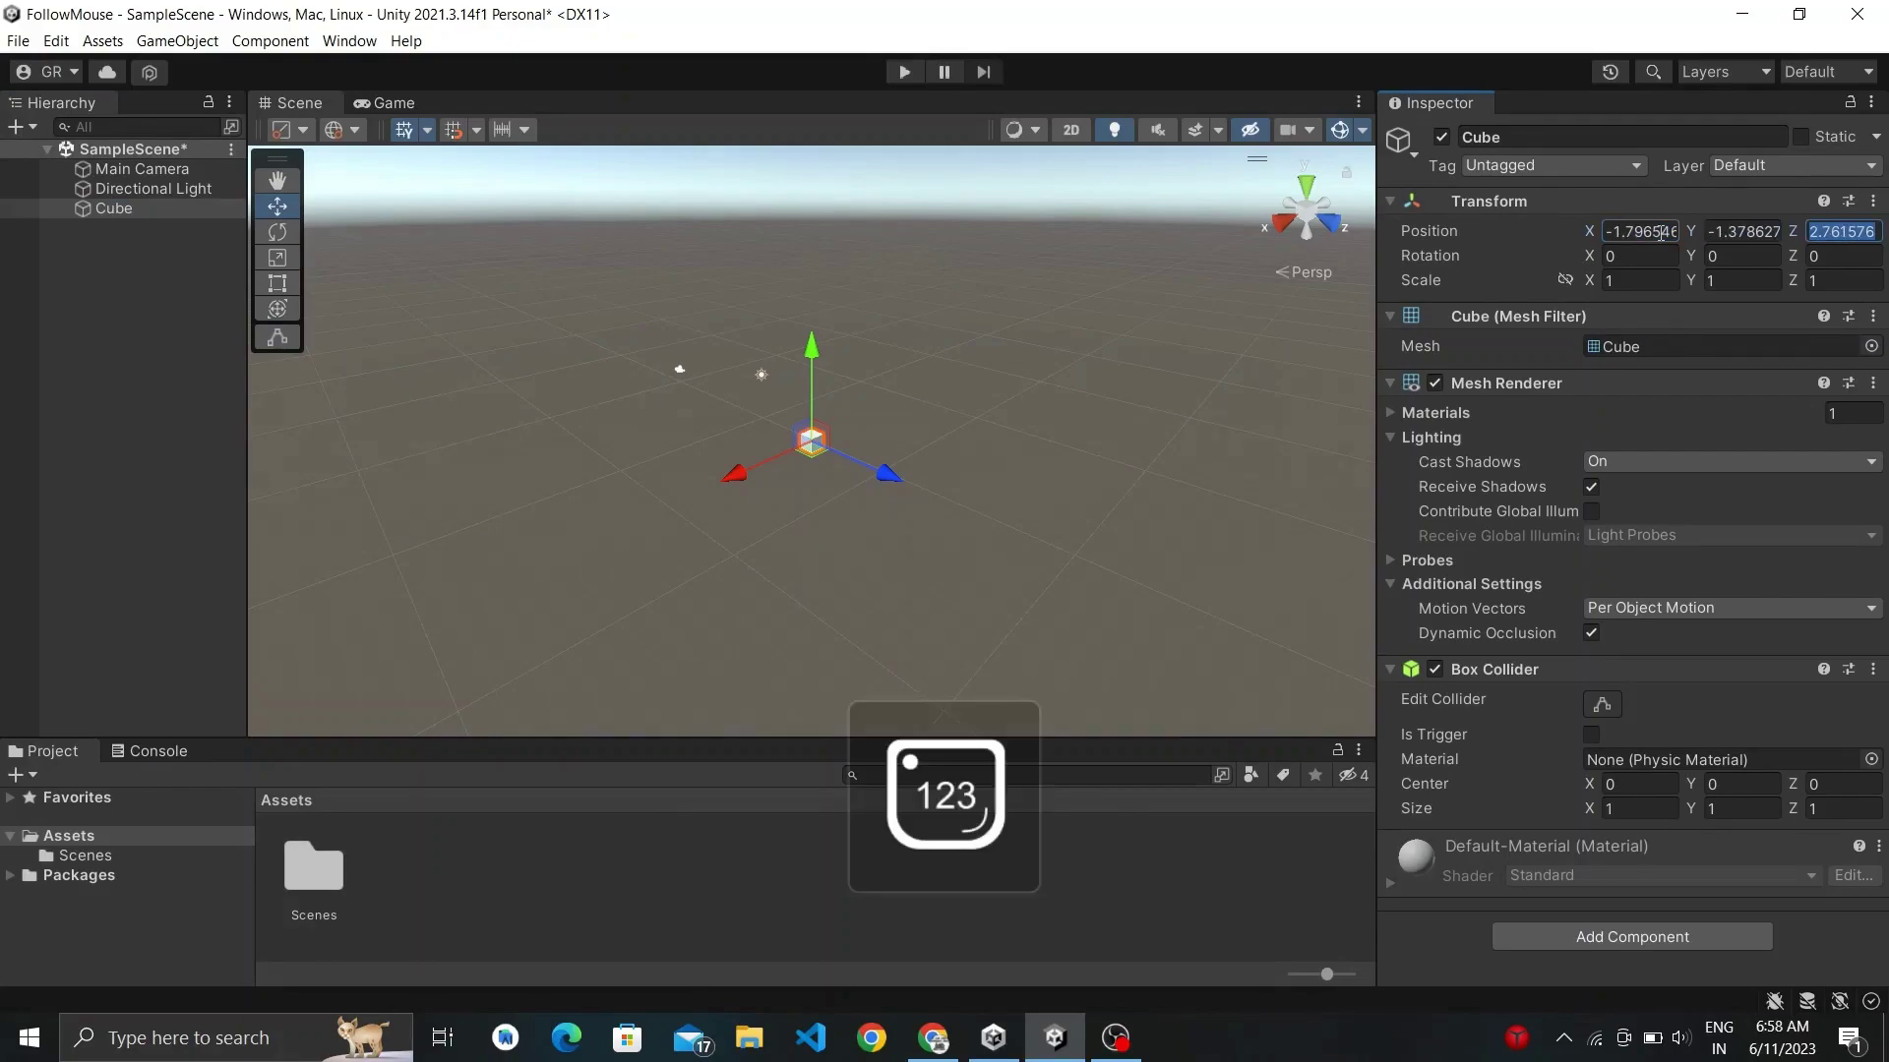
text(0)
key(Tab)
text(0)
key(Tab)
text(0)
click(1639, 283)
text(2)
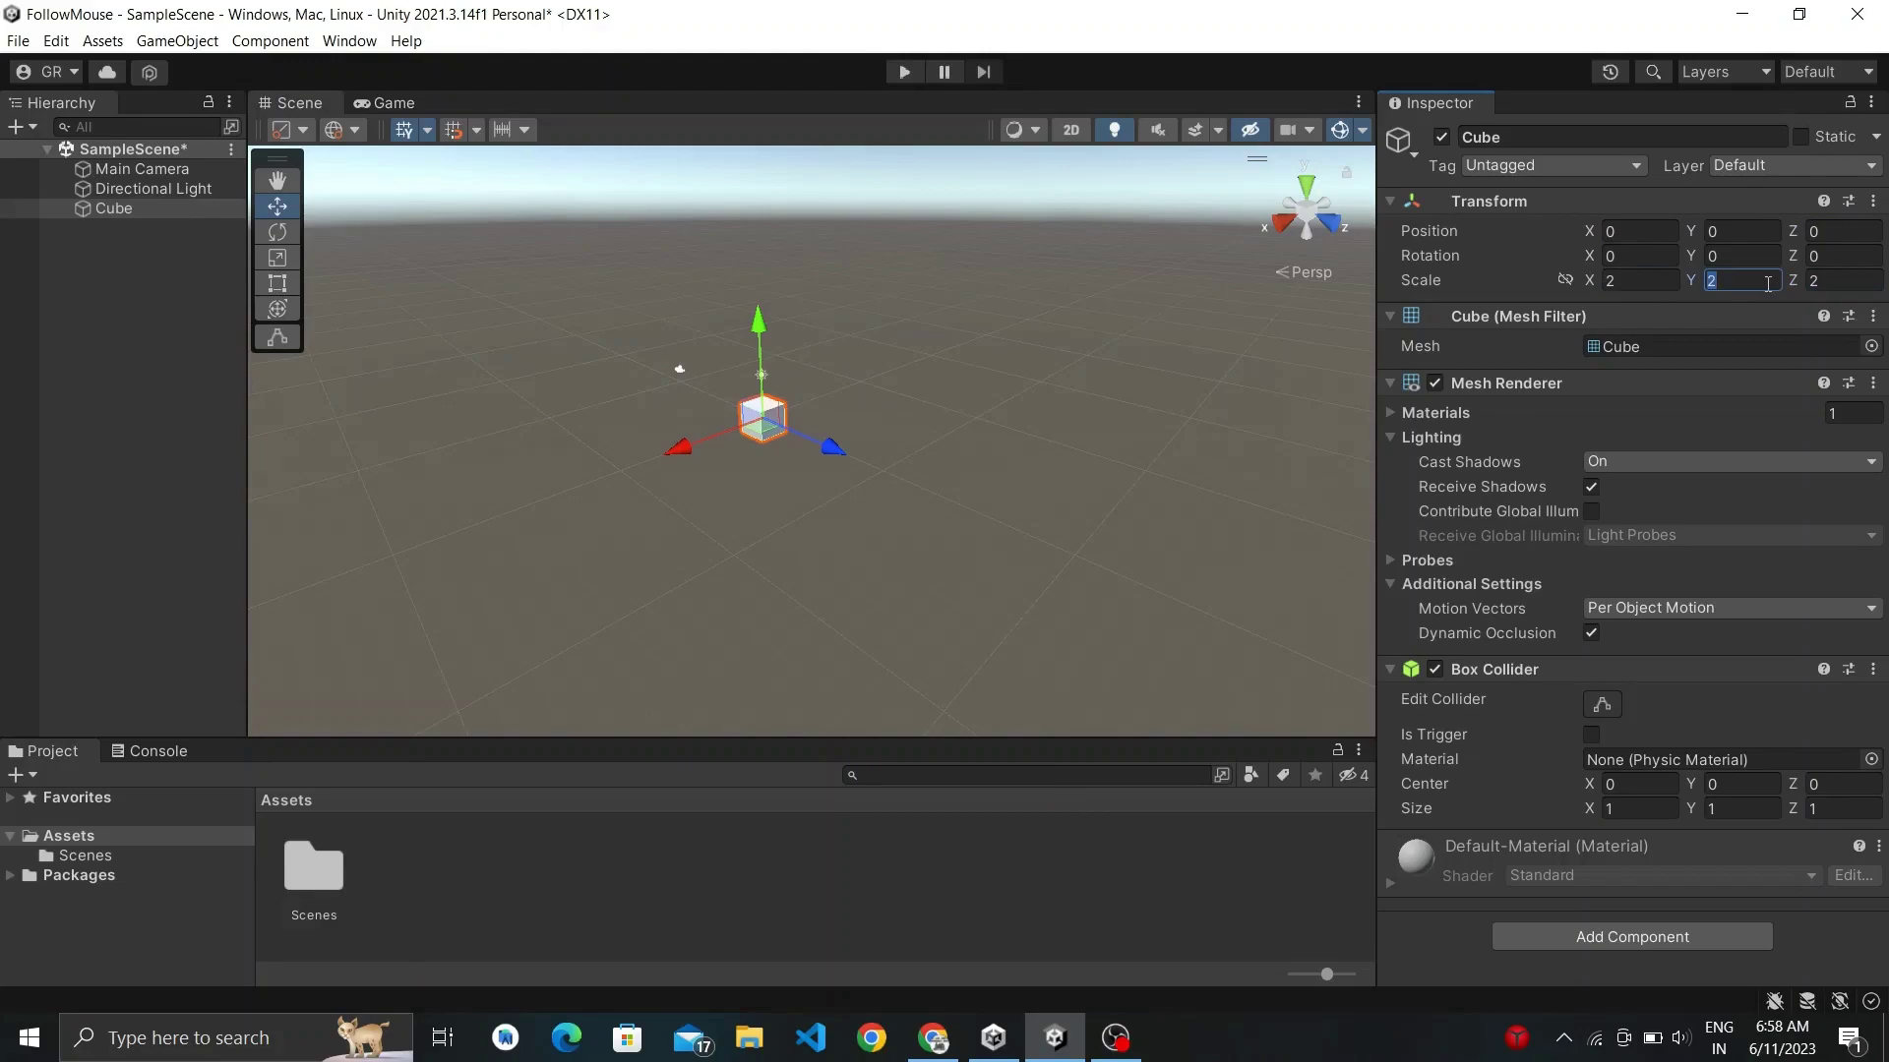
Duplicate the cube twice and spread the copies apart on the ground.
alt+drag(639, 441, 699, 522)
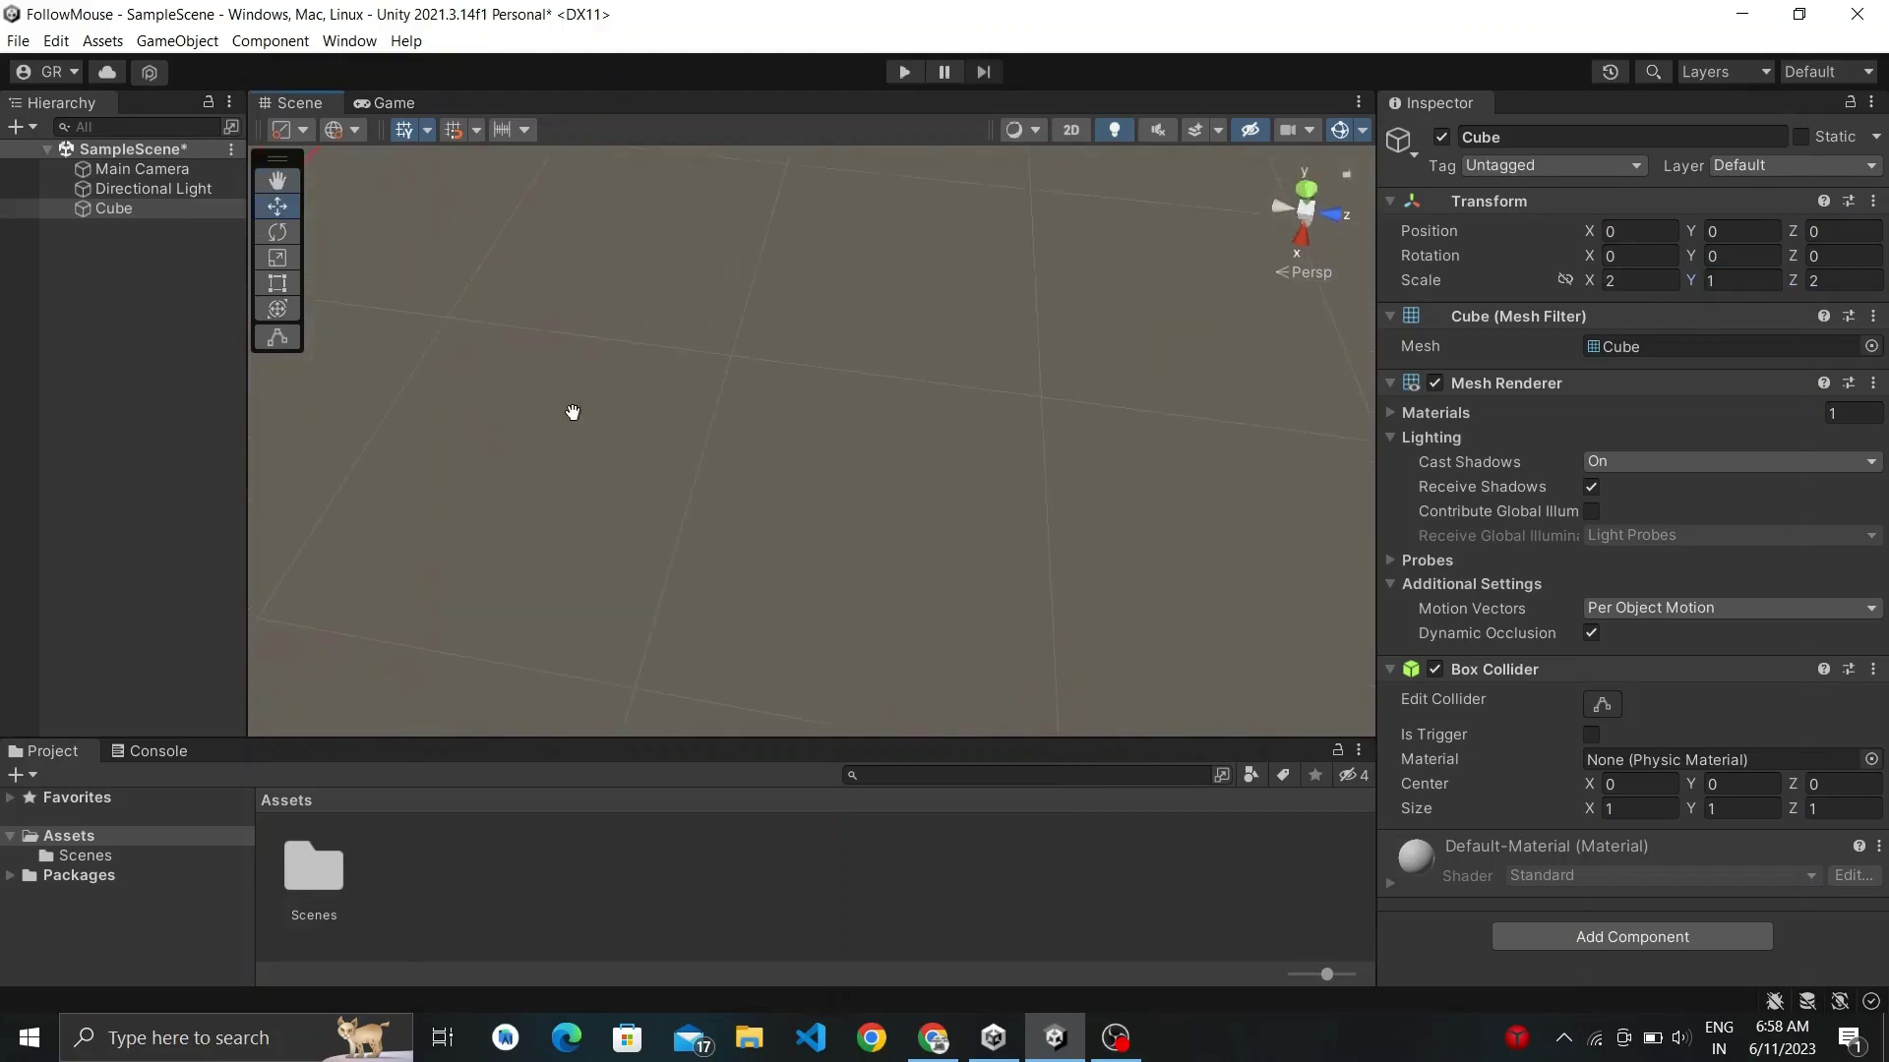
click(394, 103)
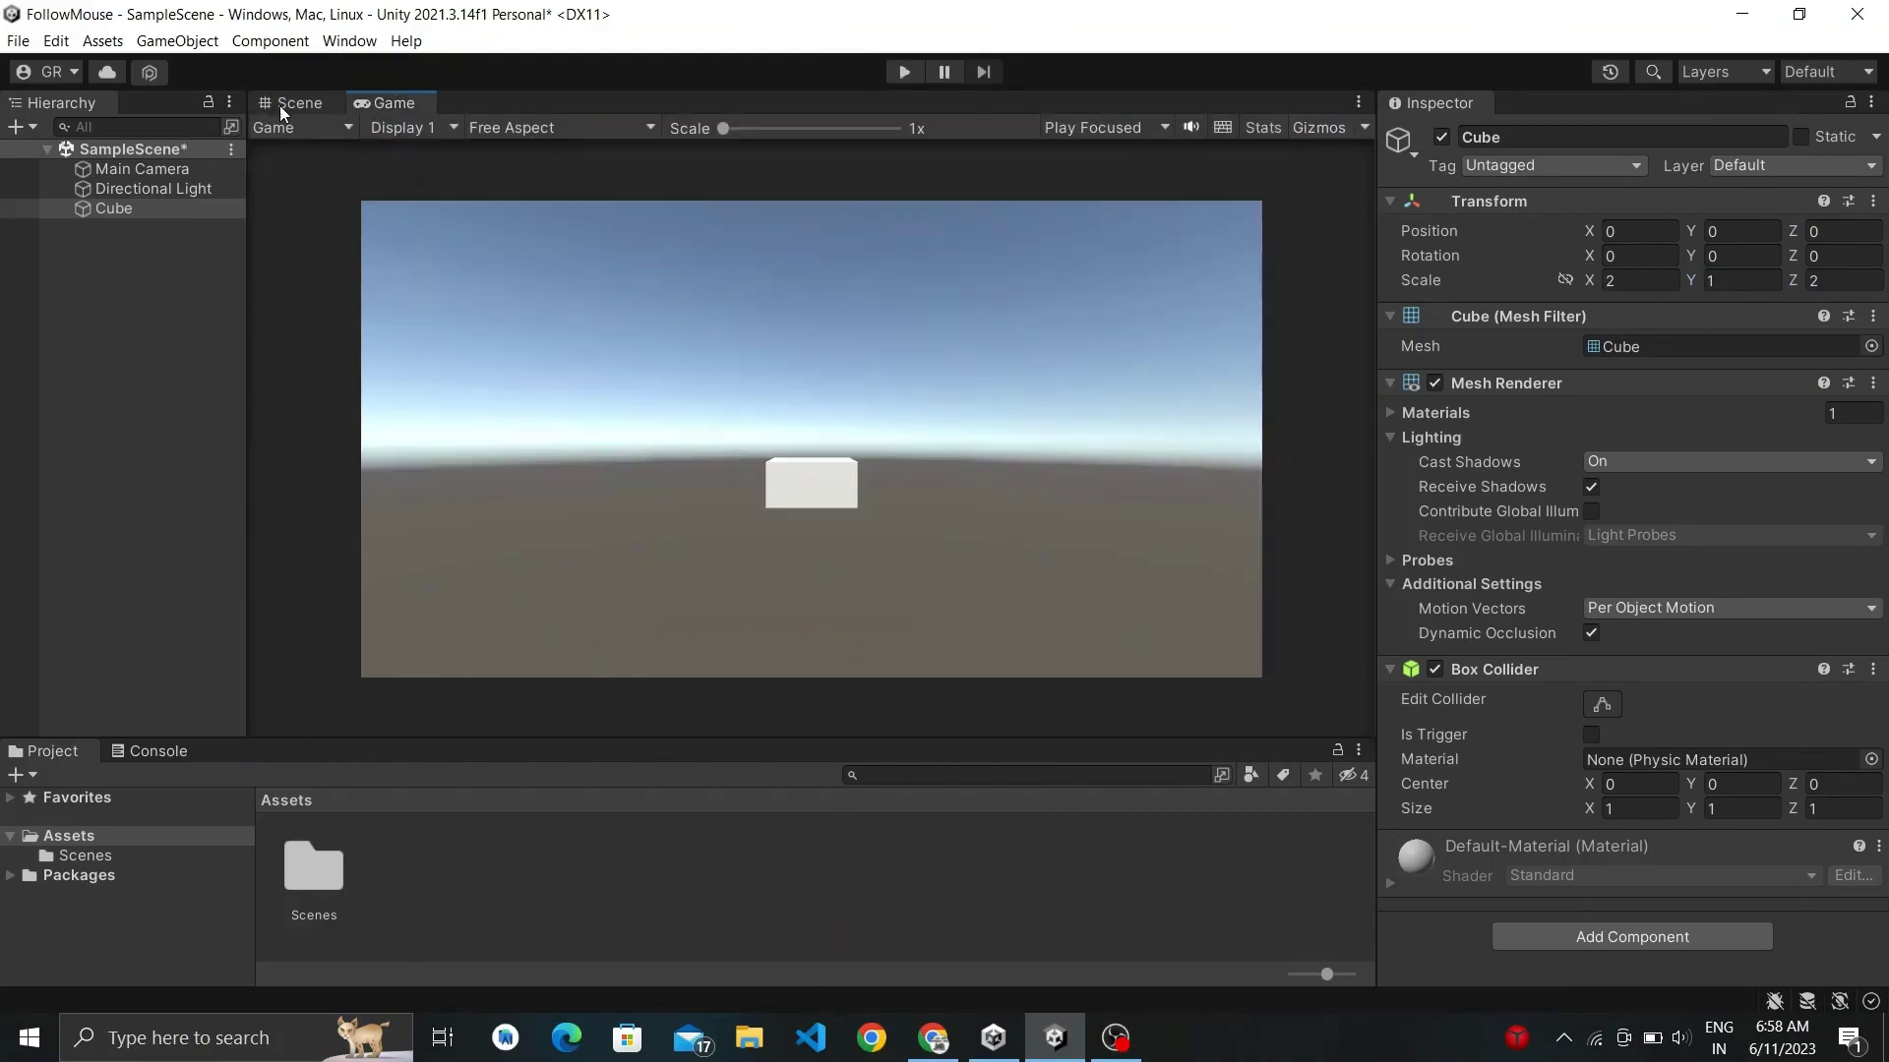
click(285, 102)
click(128, 210)
key(ctrl+d)
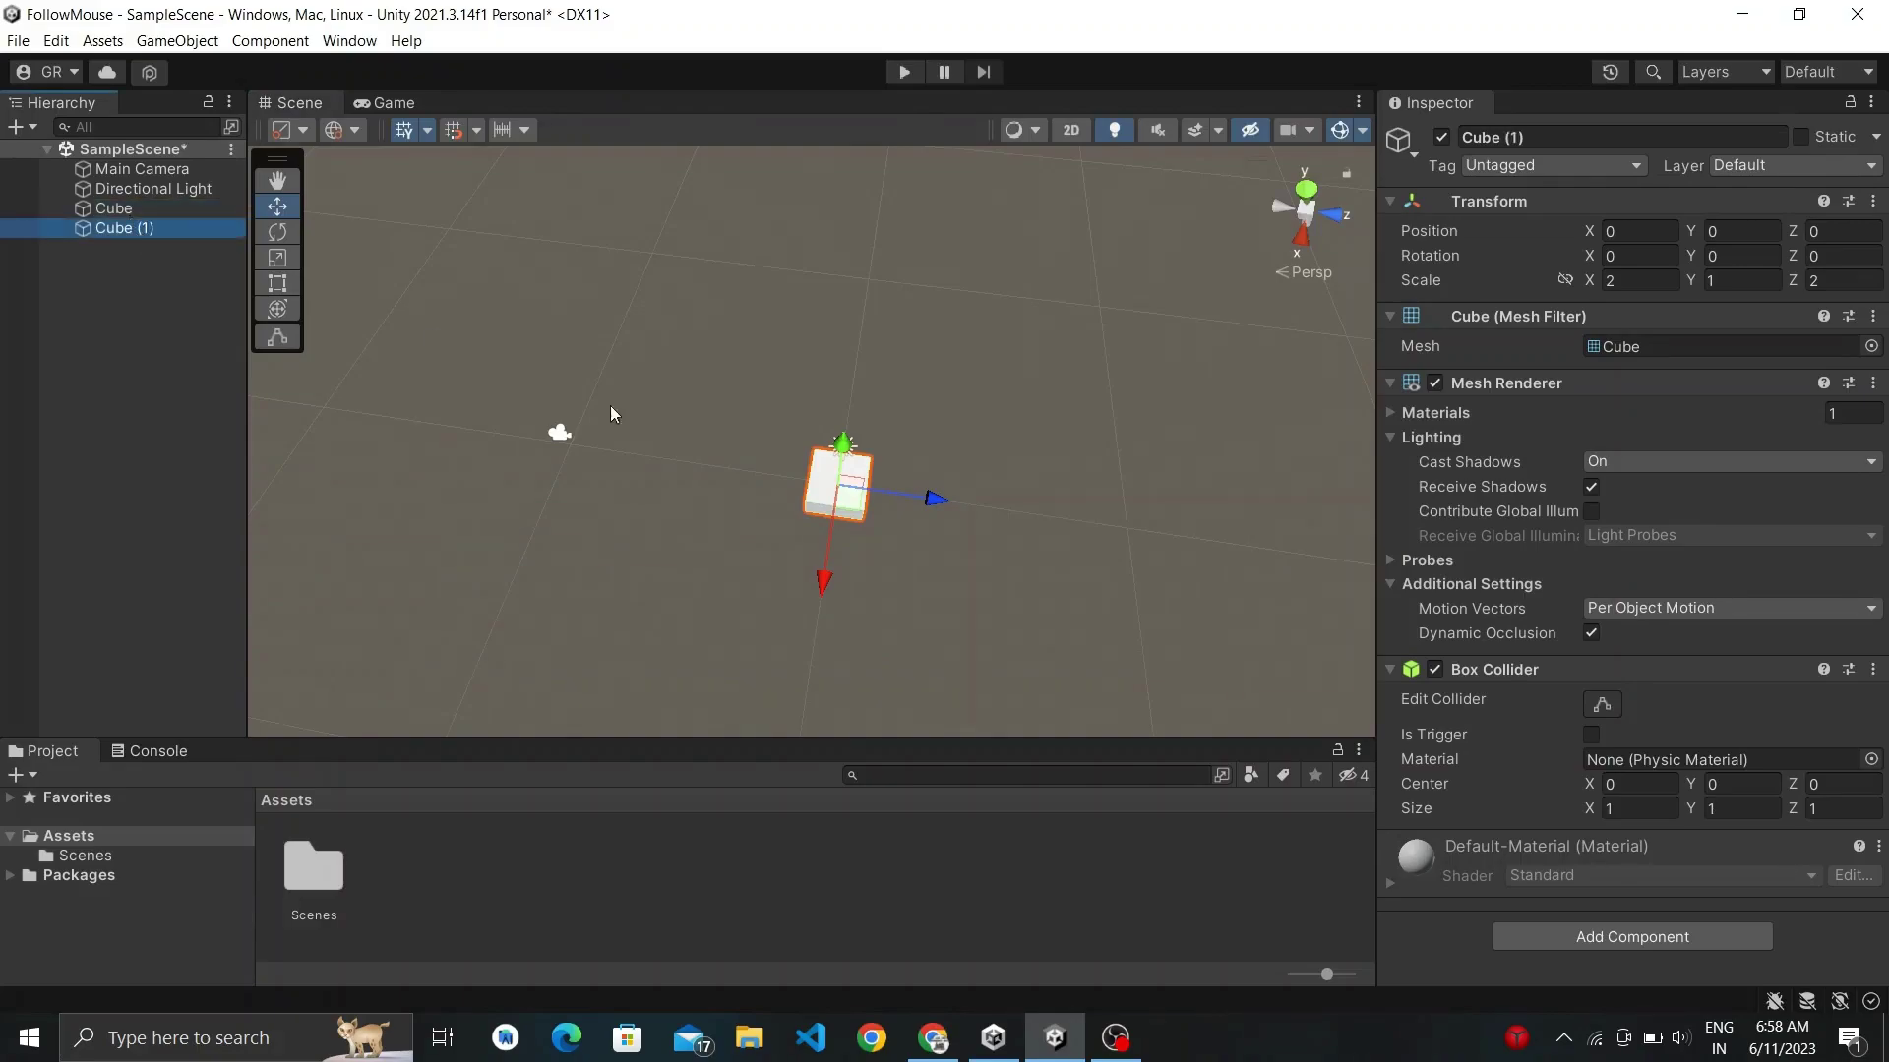
mouse_move(860, 507)
mouse_down()
mouse_move(707, 538)
mouse_move(749, 362)
mouse_up()
key(ctrl+d)
click(141, 169)
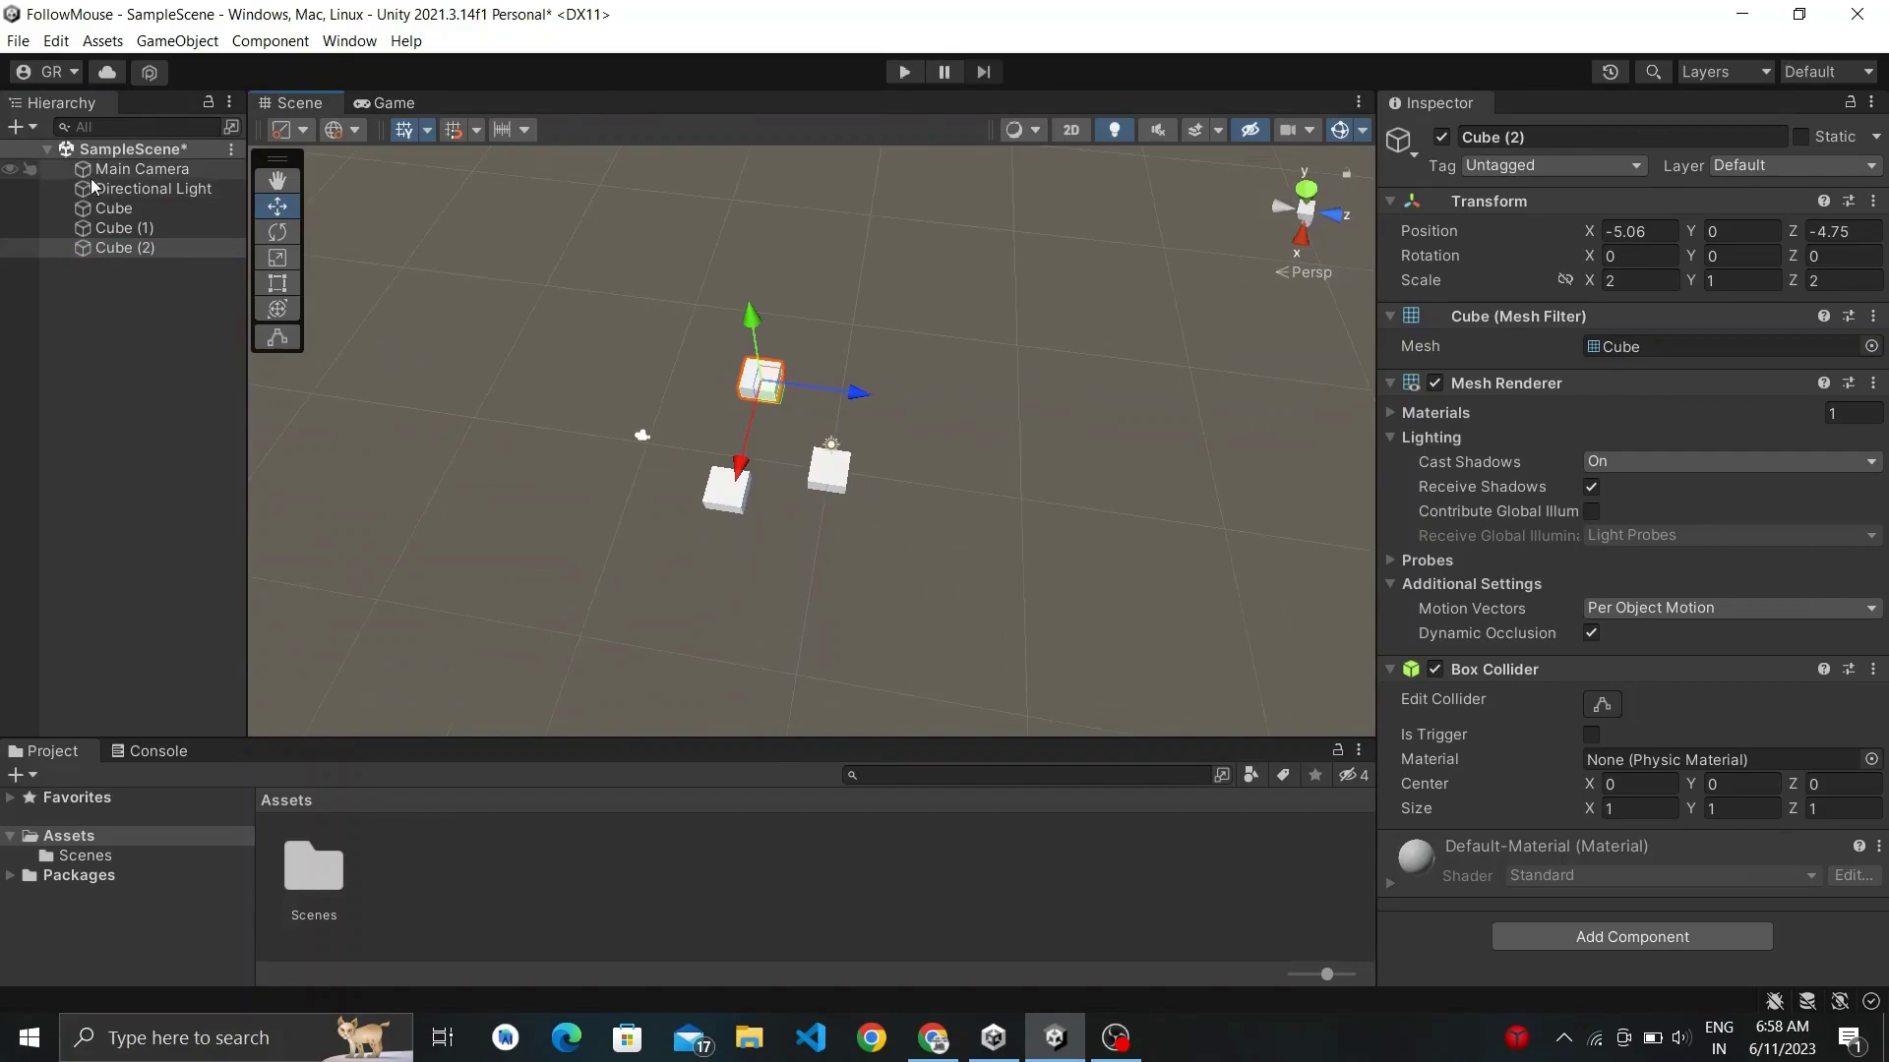
mouse_move(669, 433)
middle_down()
mouse_move(602, 445)
mouse_move(586, 392)
middle_up()
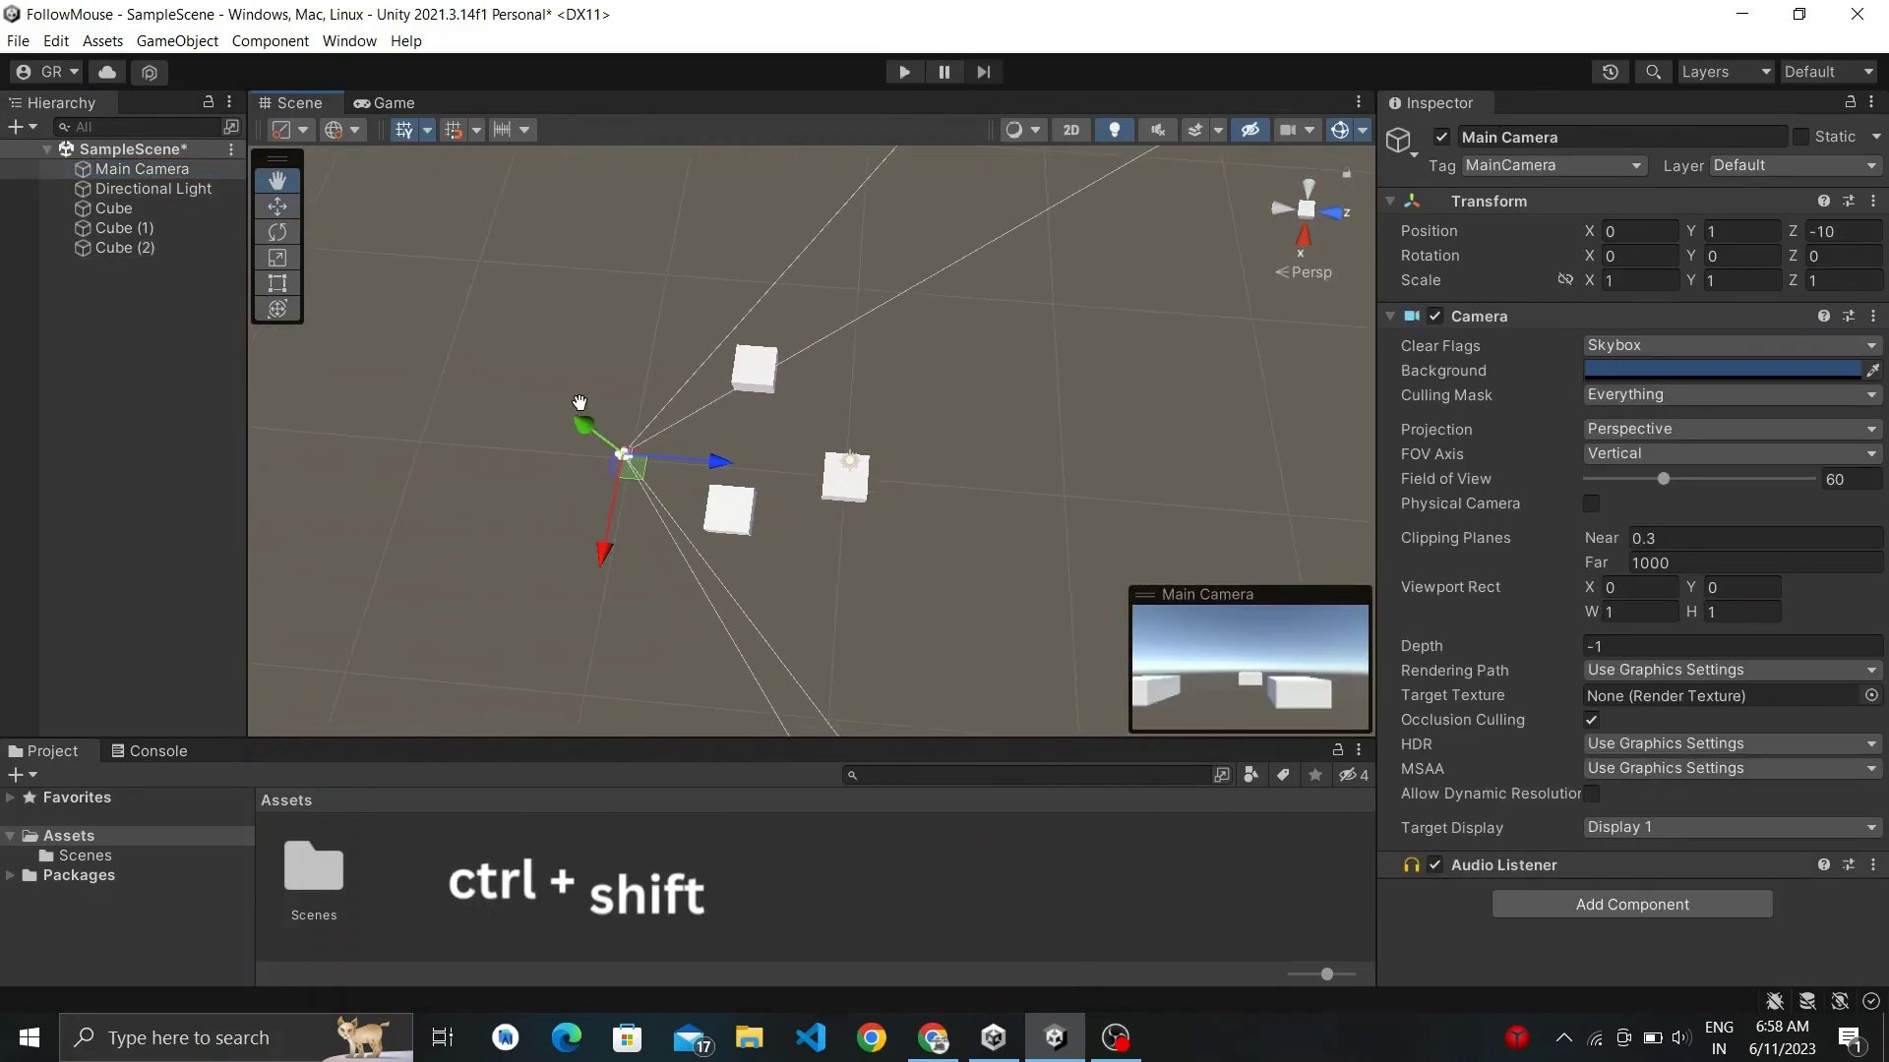
Align the Main Camera to the top-down scene view over the cubes.
key(ctrl+shift+f)
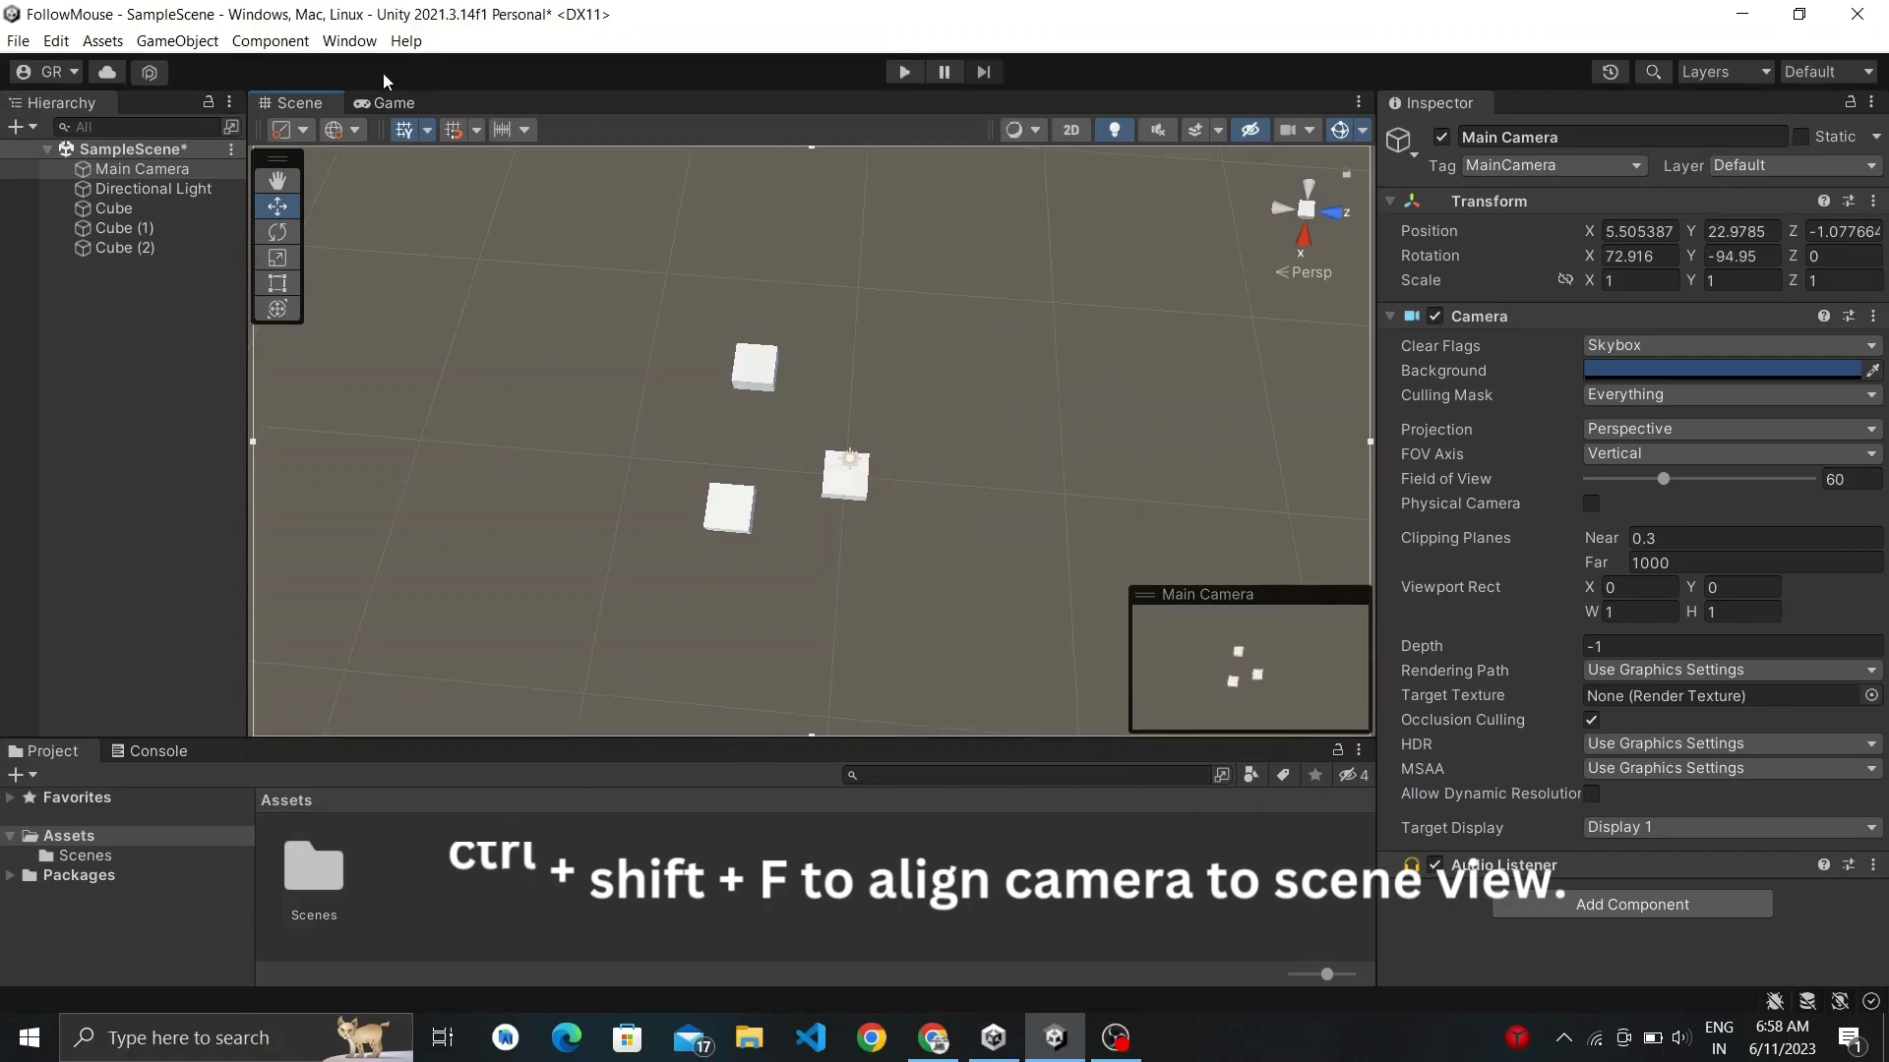
click(372, 103)
drag(652, 738, 652, 652)
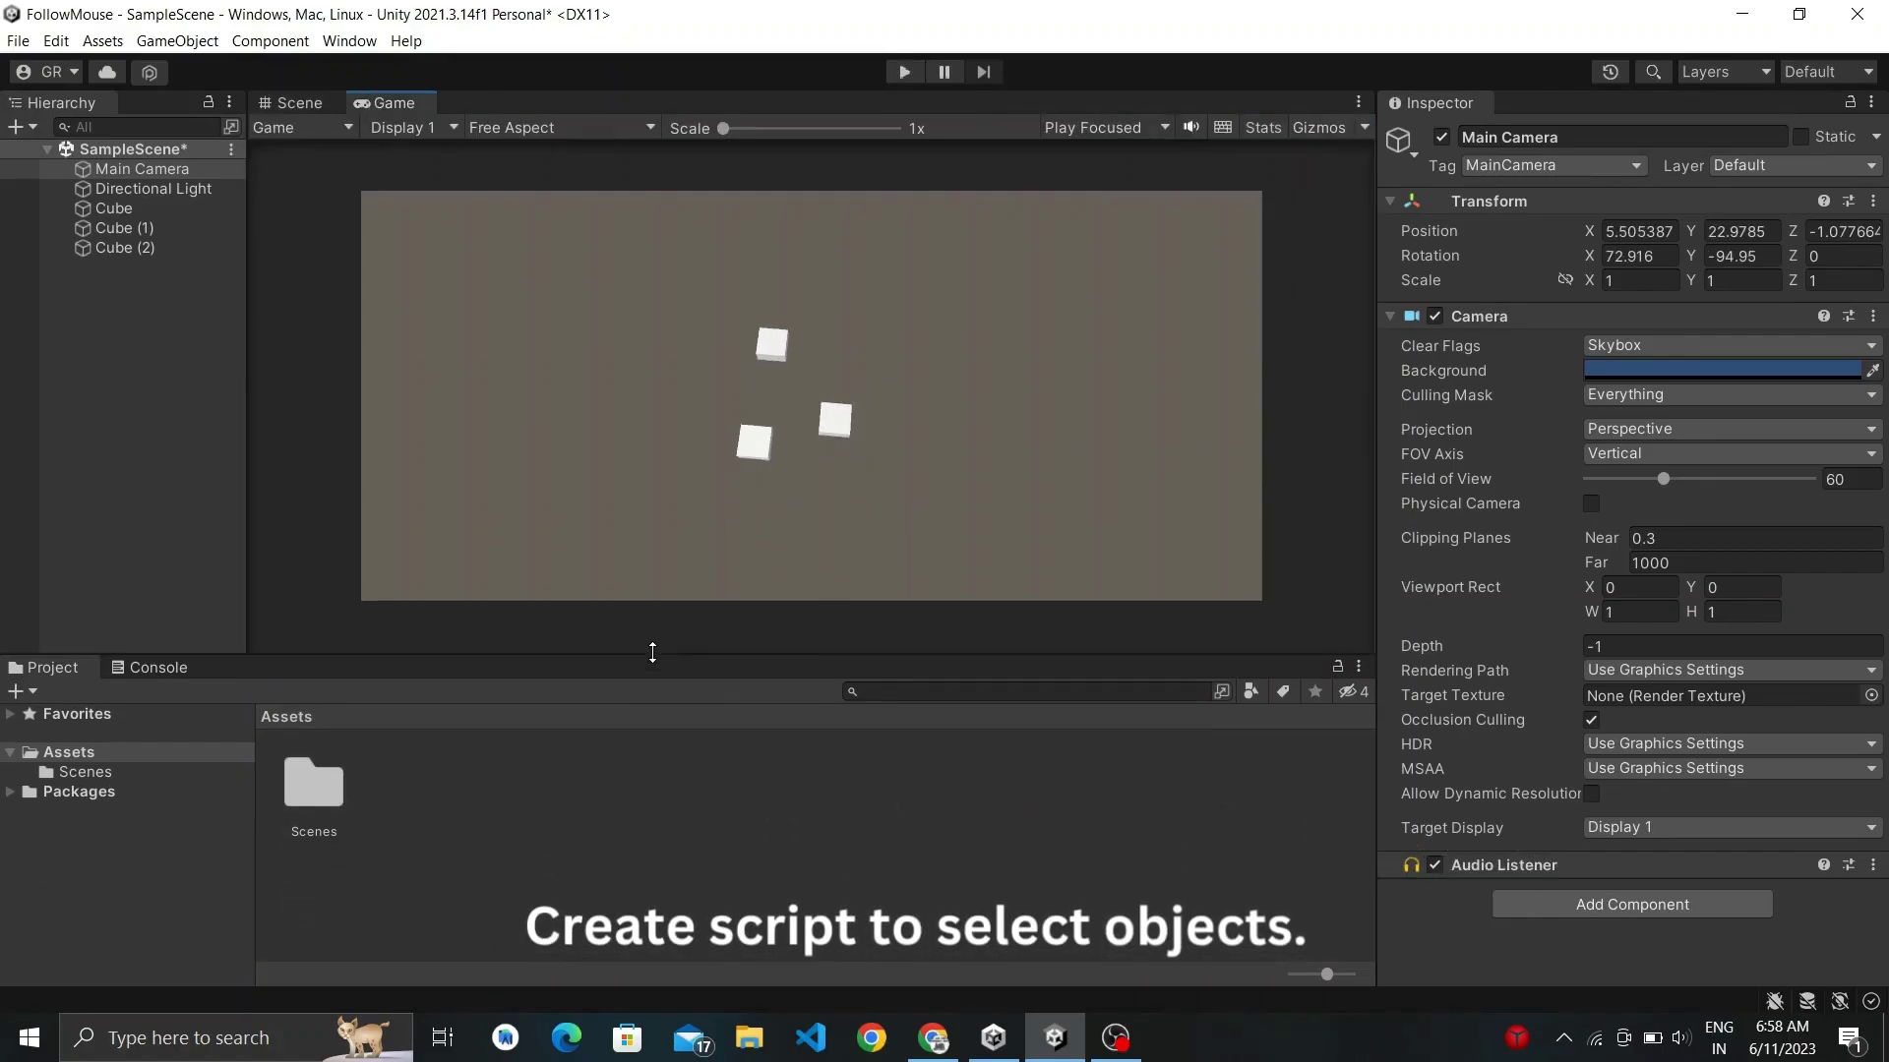
click(177, 365)
Create a new C# script named PickObjects in Assets.
right_click(489, 774)
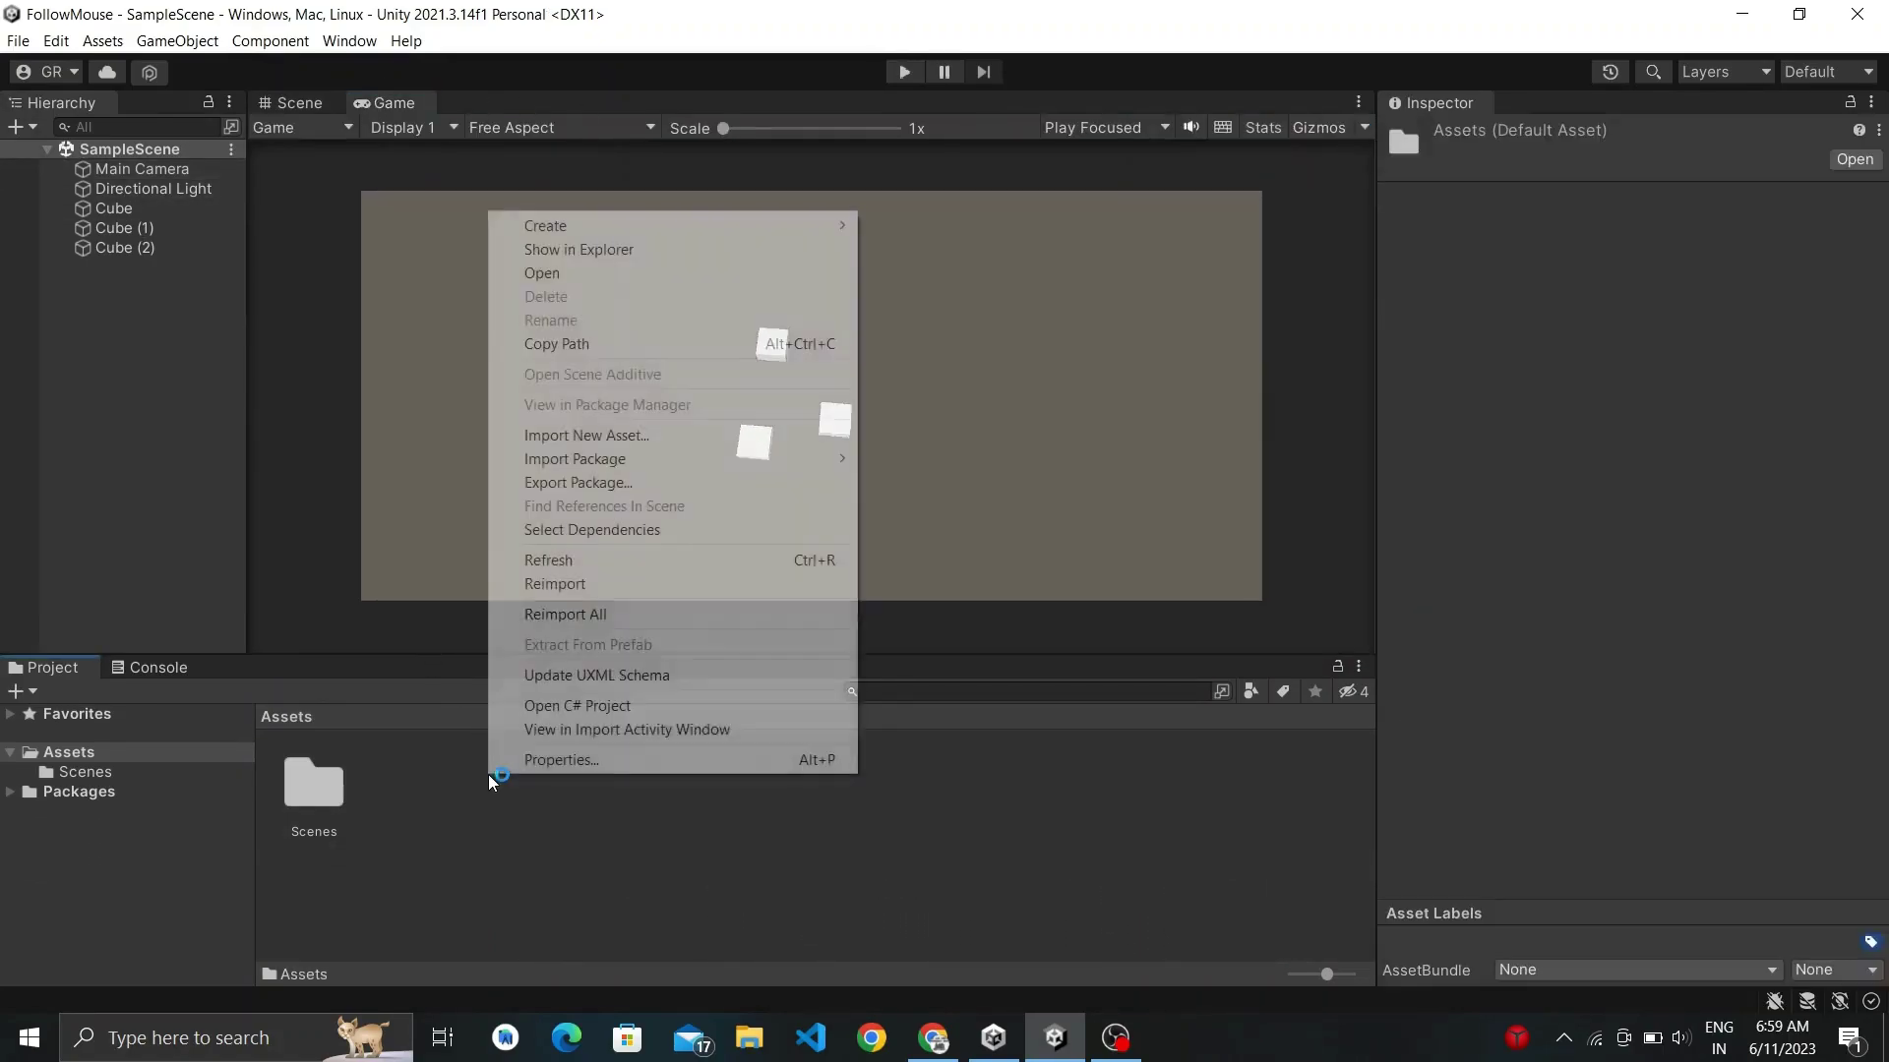
mouse_move(651, 232)
click(994, 107)
text(PickObject)
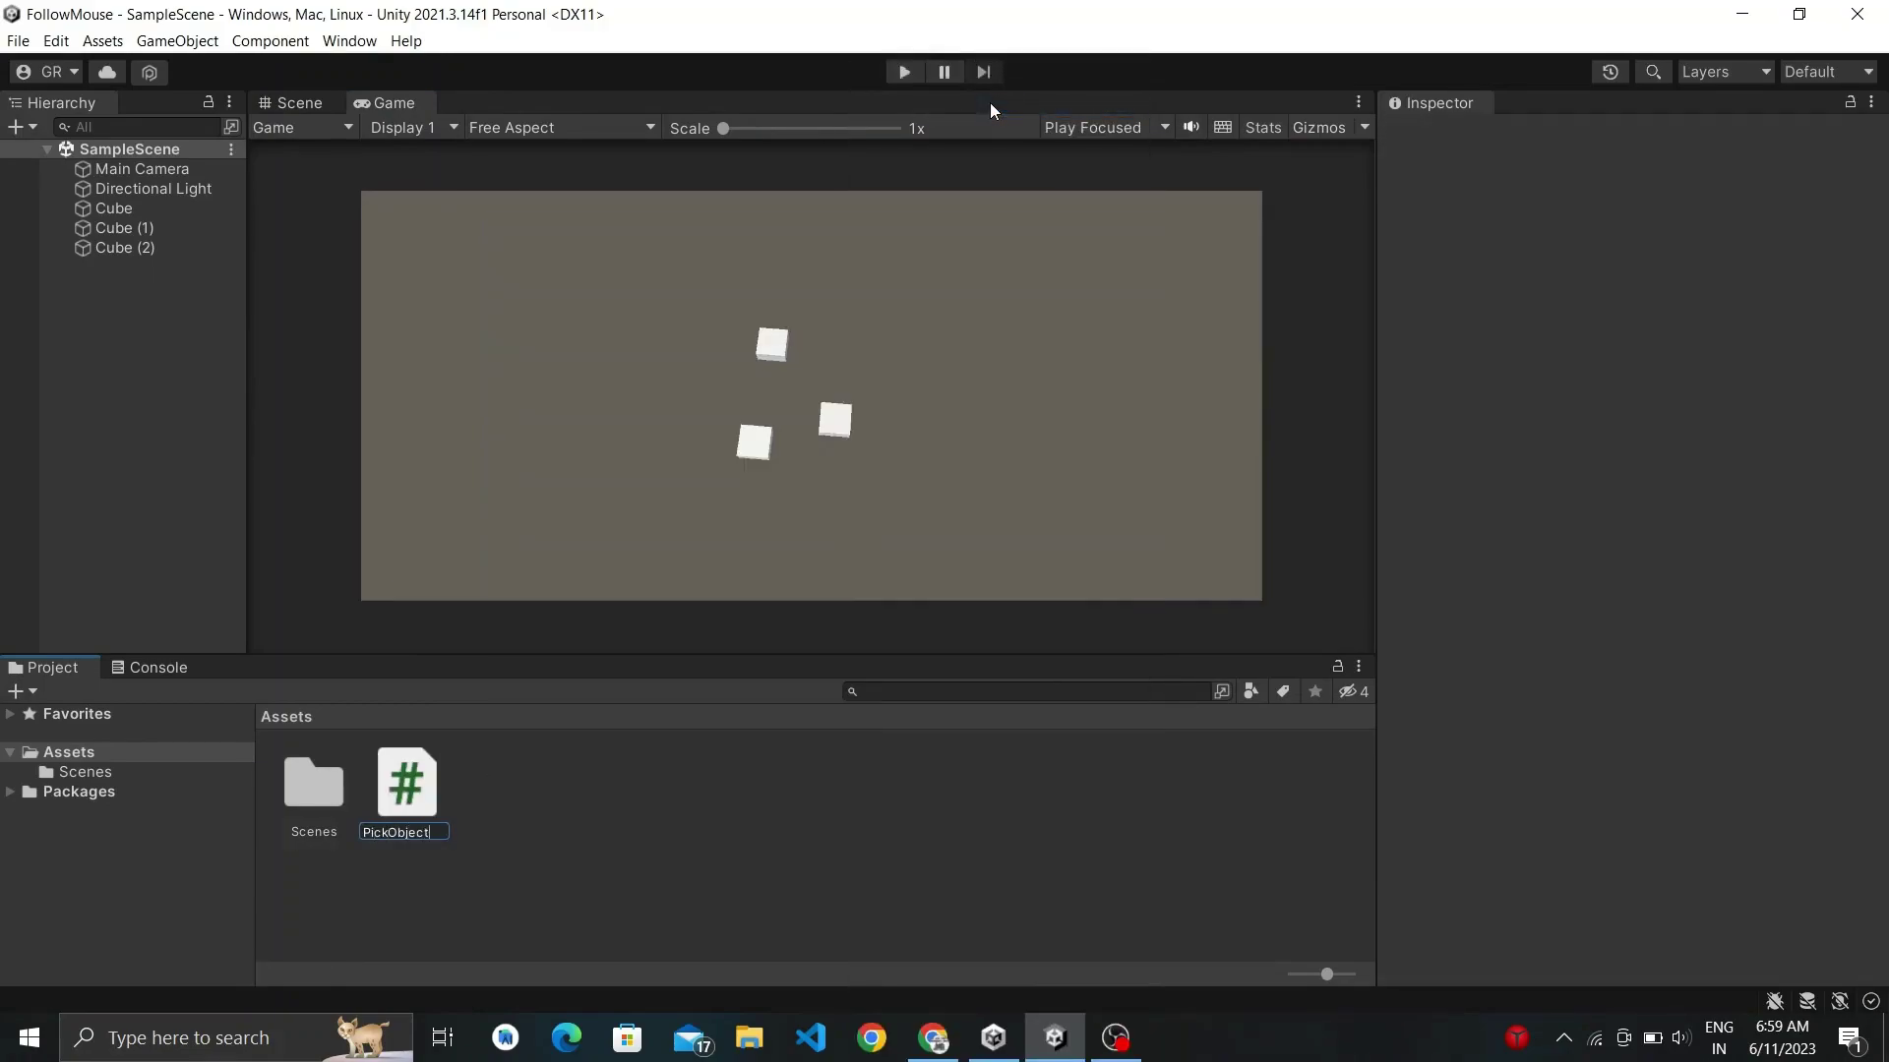
text(s)
key(Return)
Add an empty PickObjects object at the origin and attach the PickObjects script to it.
right_click(78, 329)
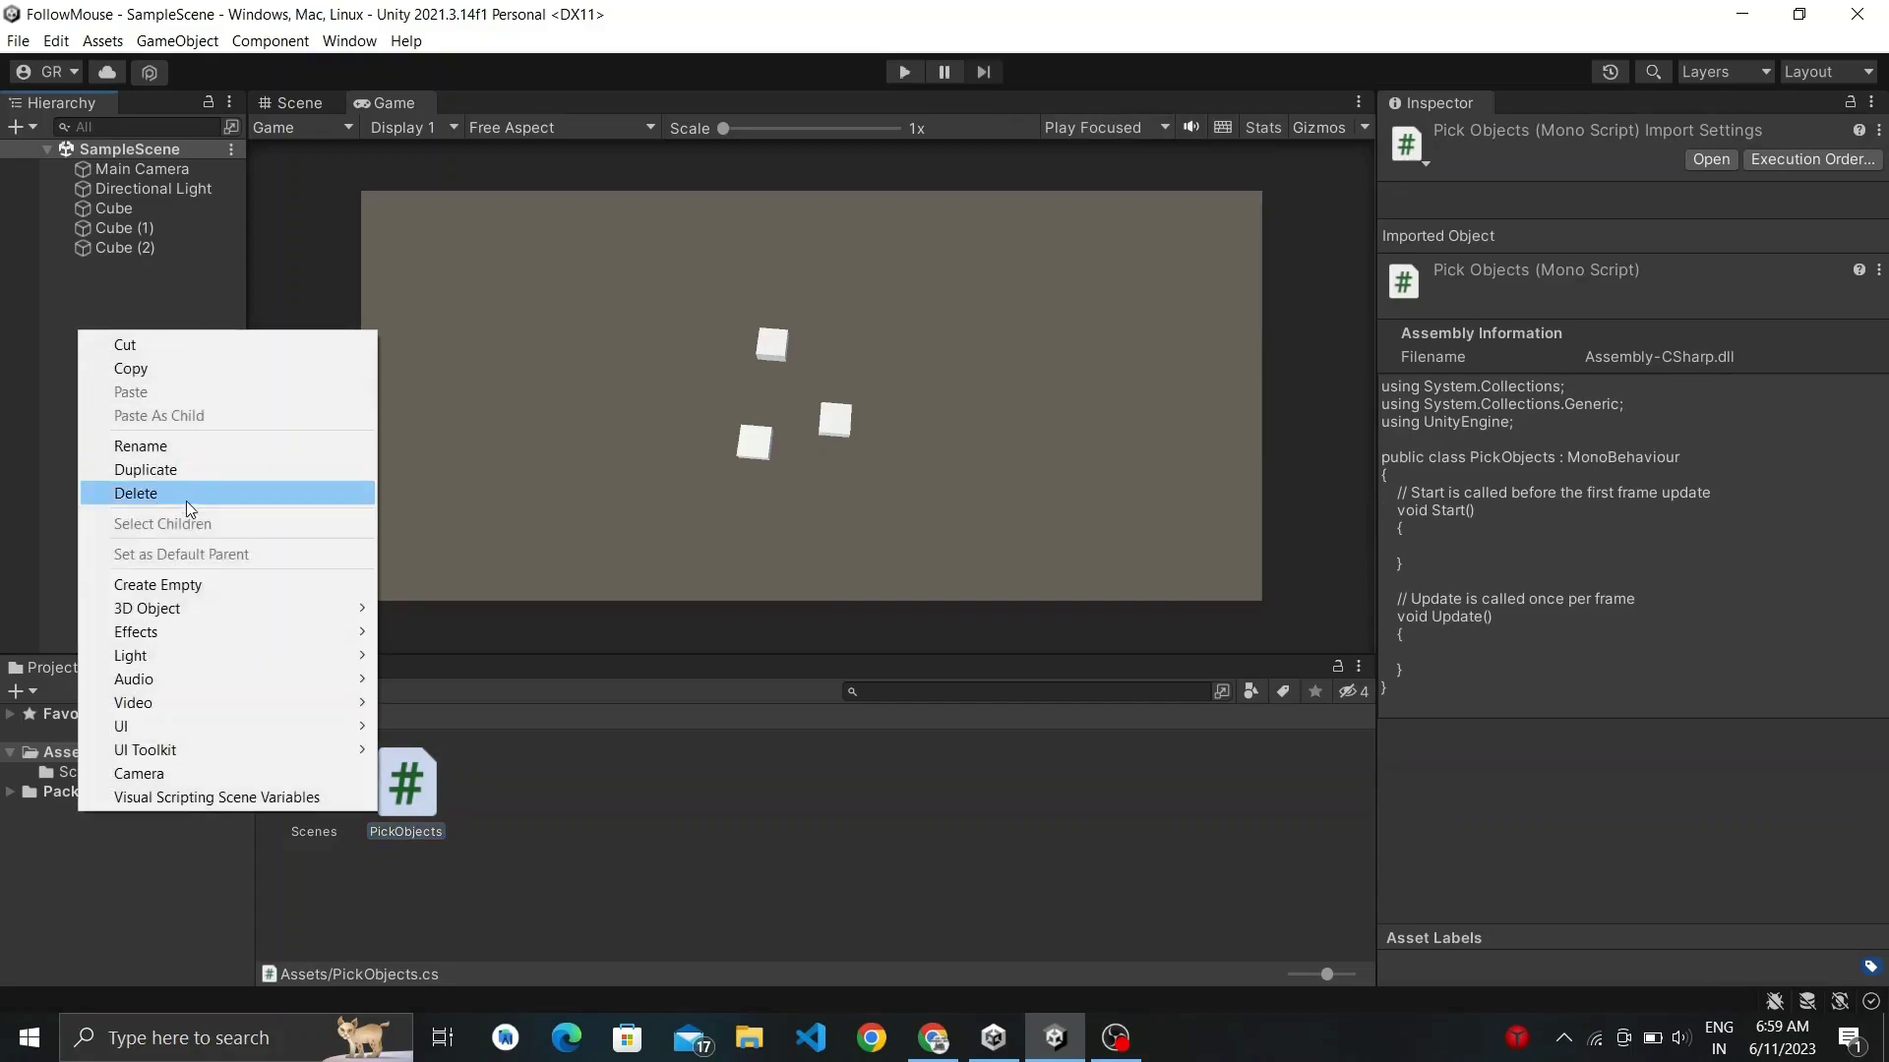
click(200, 583)
text(ts)
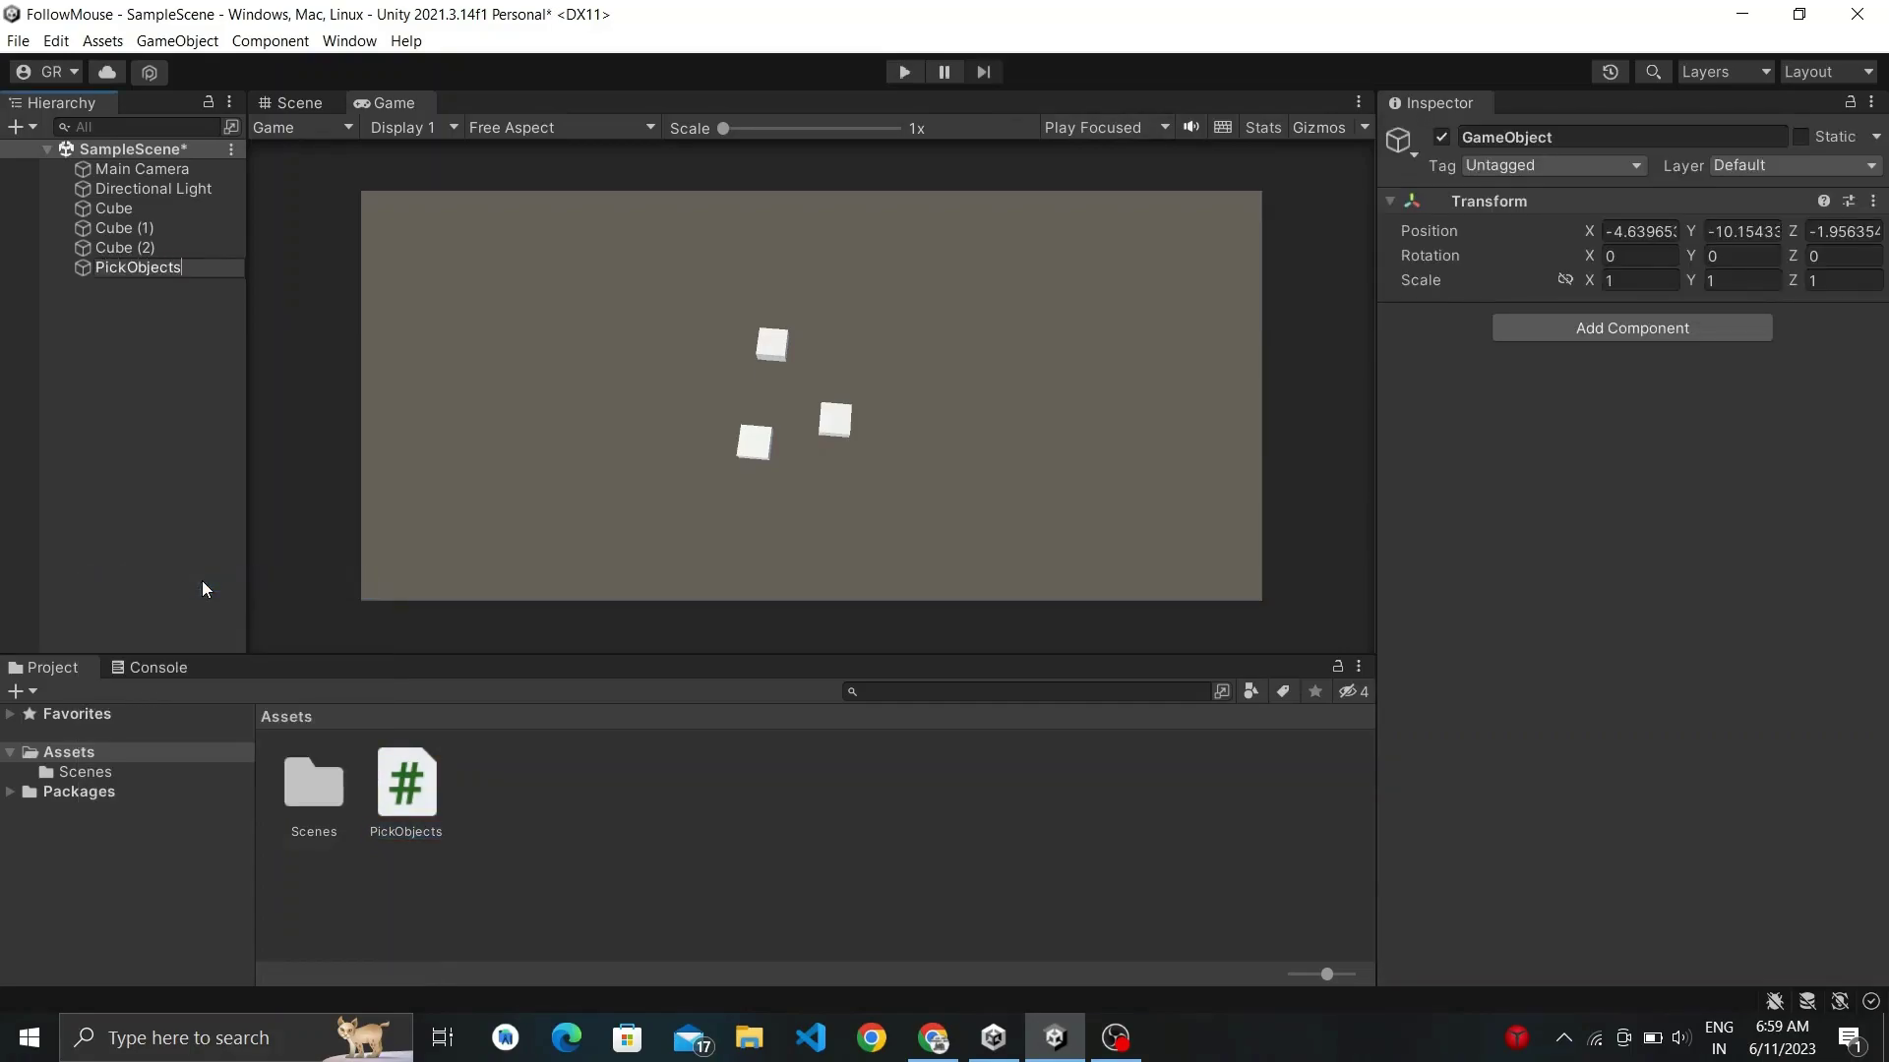
key(Return)
click(1641, 231)
text(0)
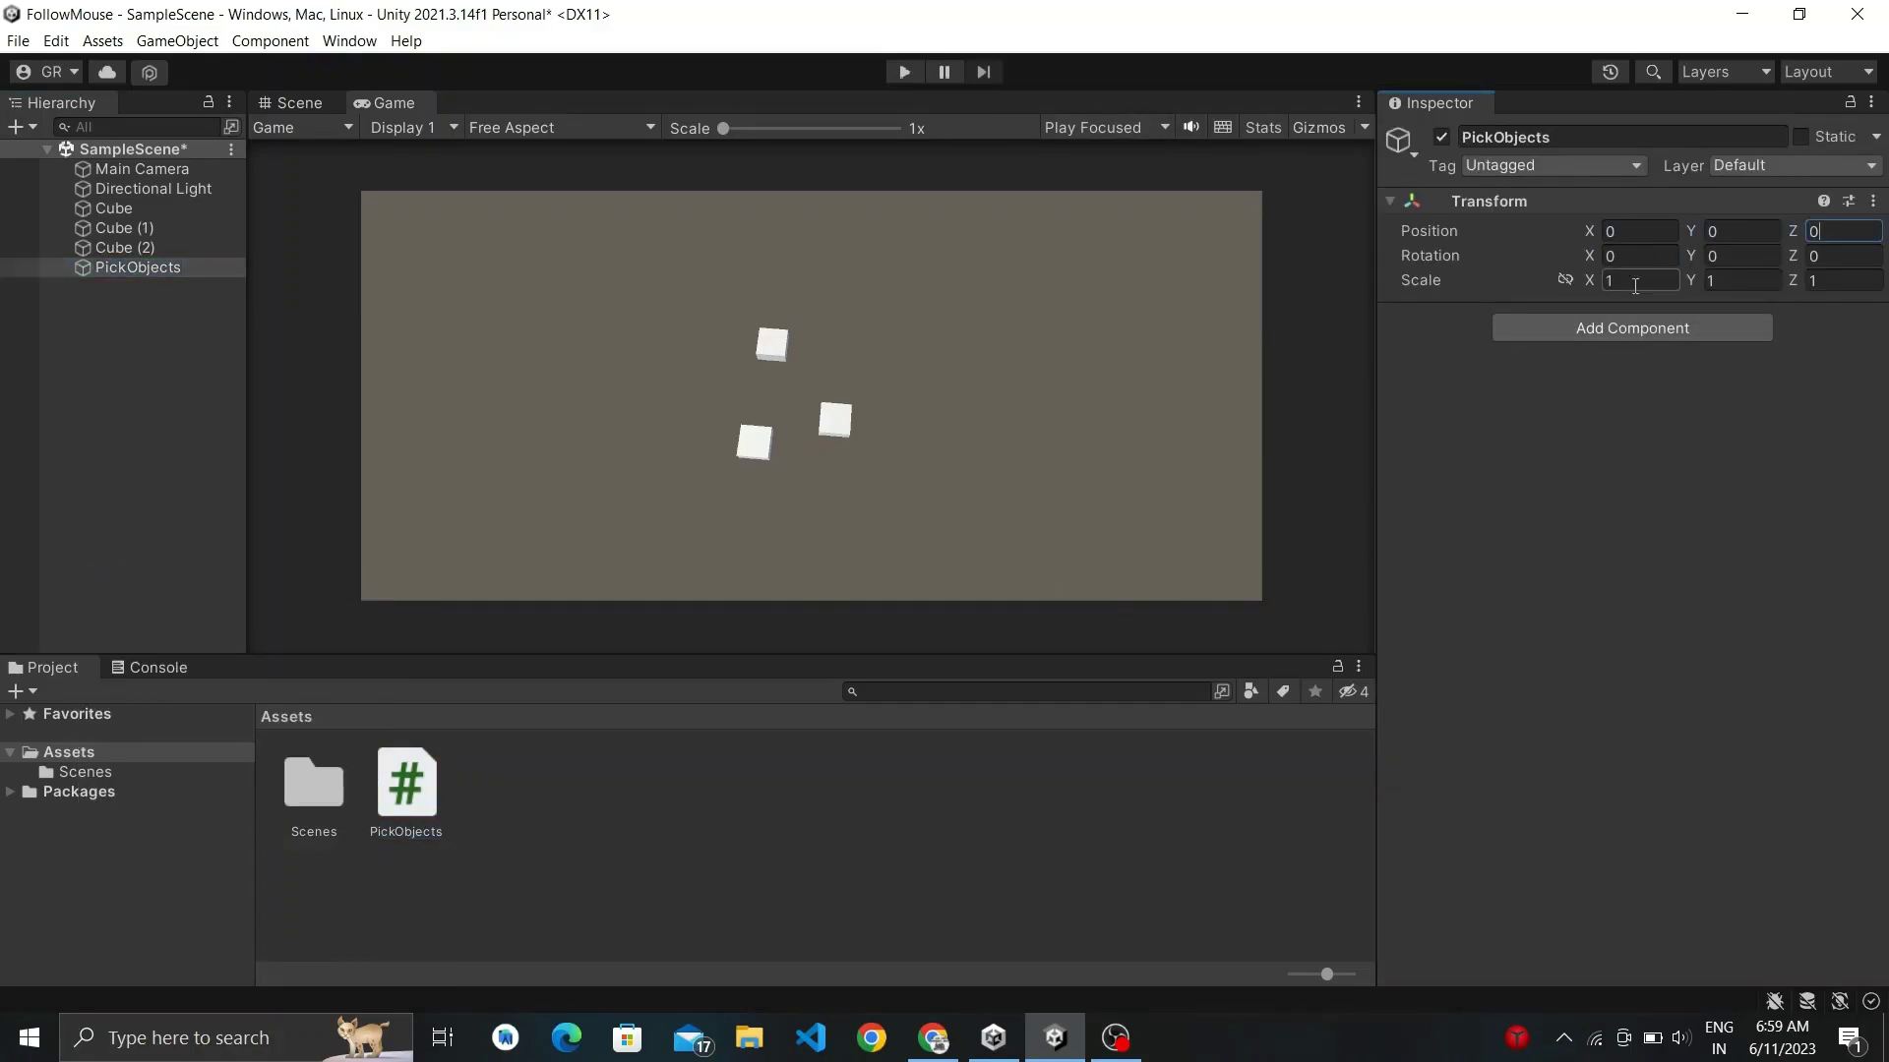
drag(421, 809, 1518, 474)
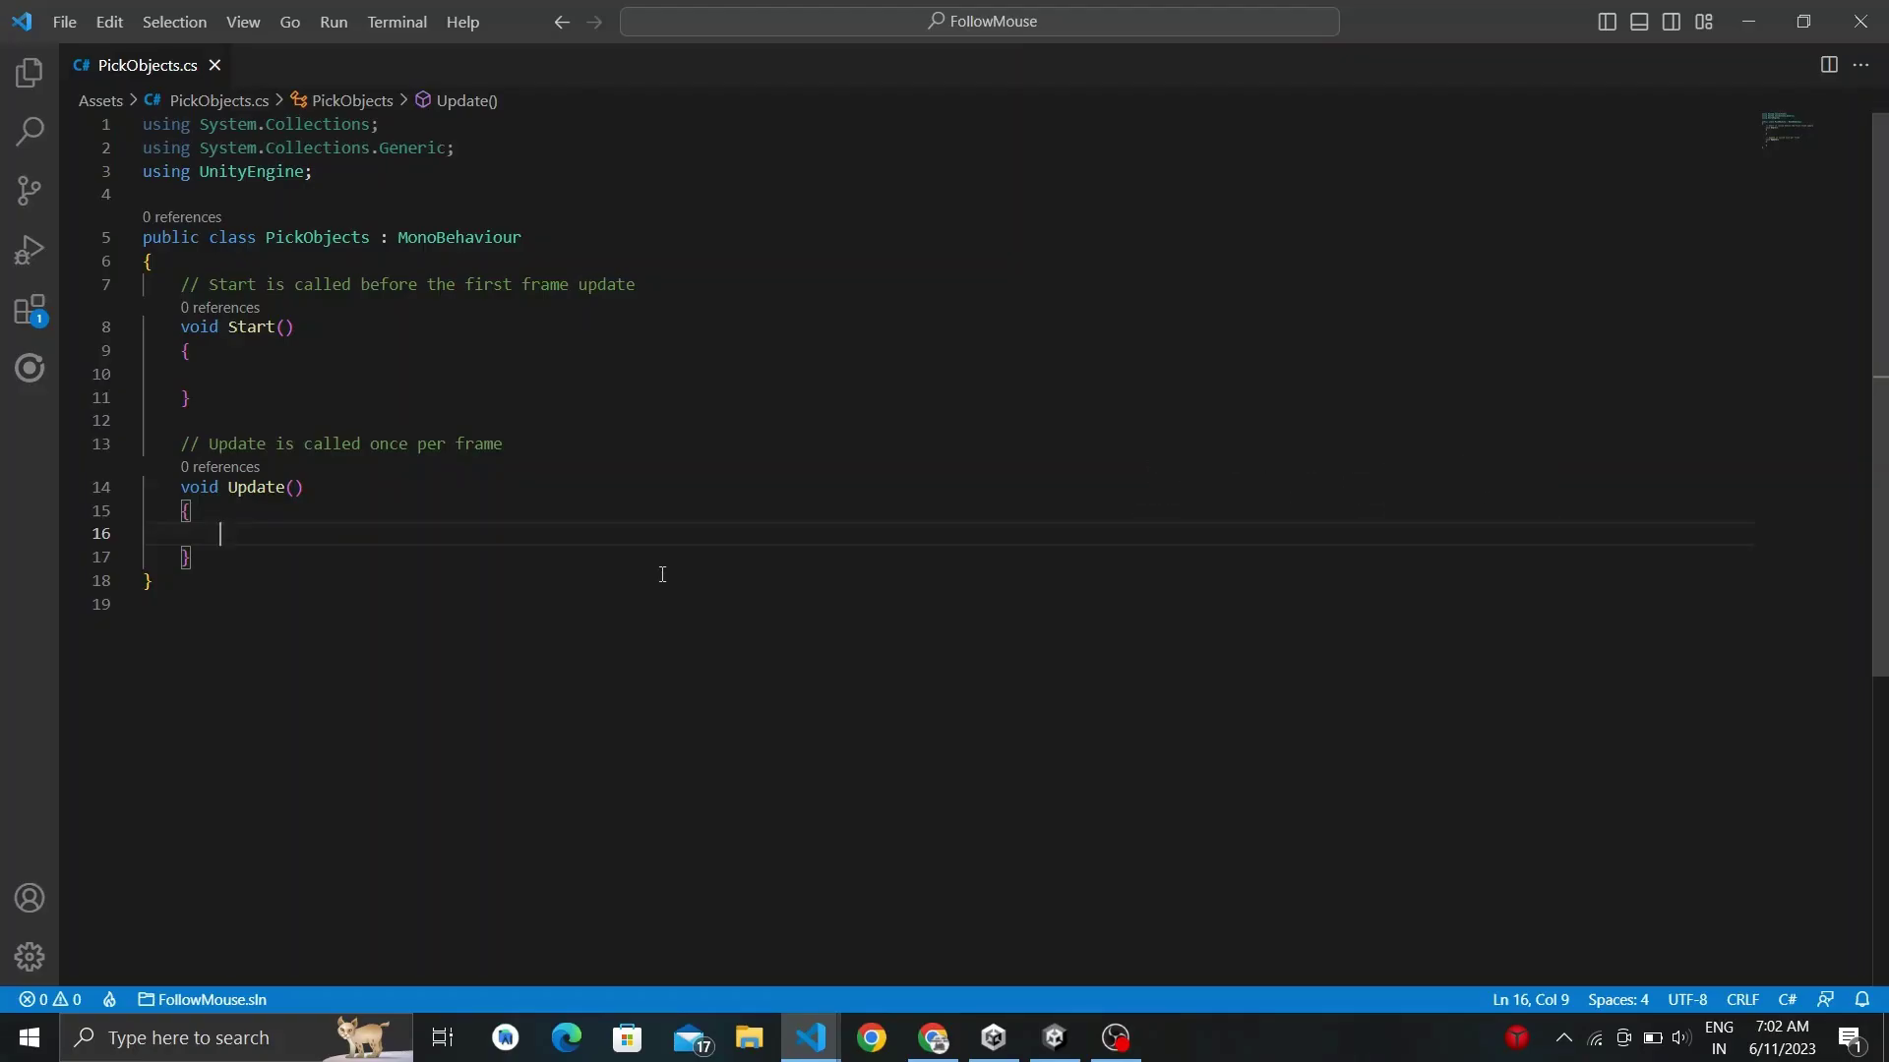
Start SelectObject with a RaycastHit hitInfo and a ray from Camera.main.ScreenPointToRay(Input.mousePosition).
key(Return)
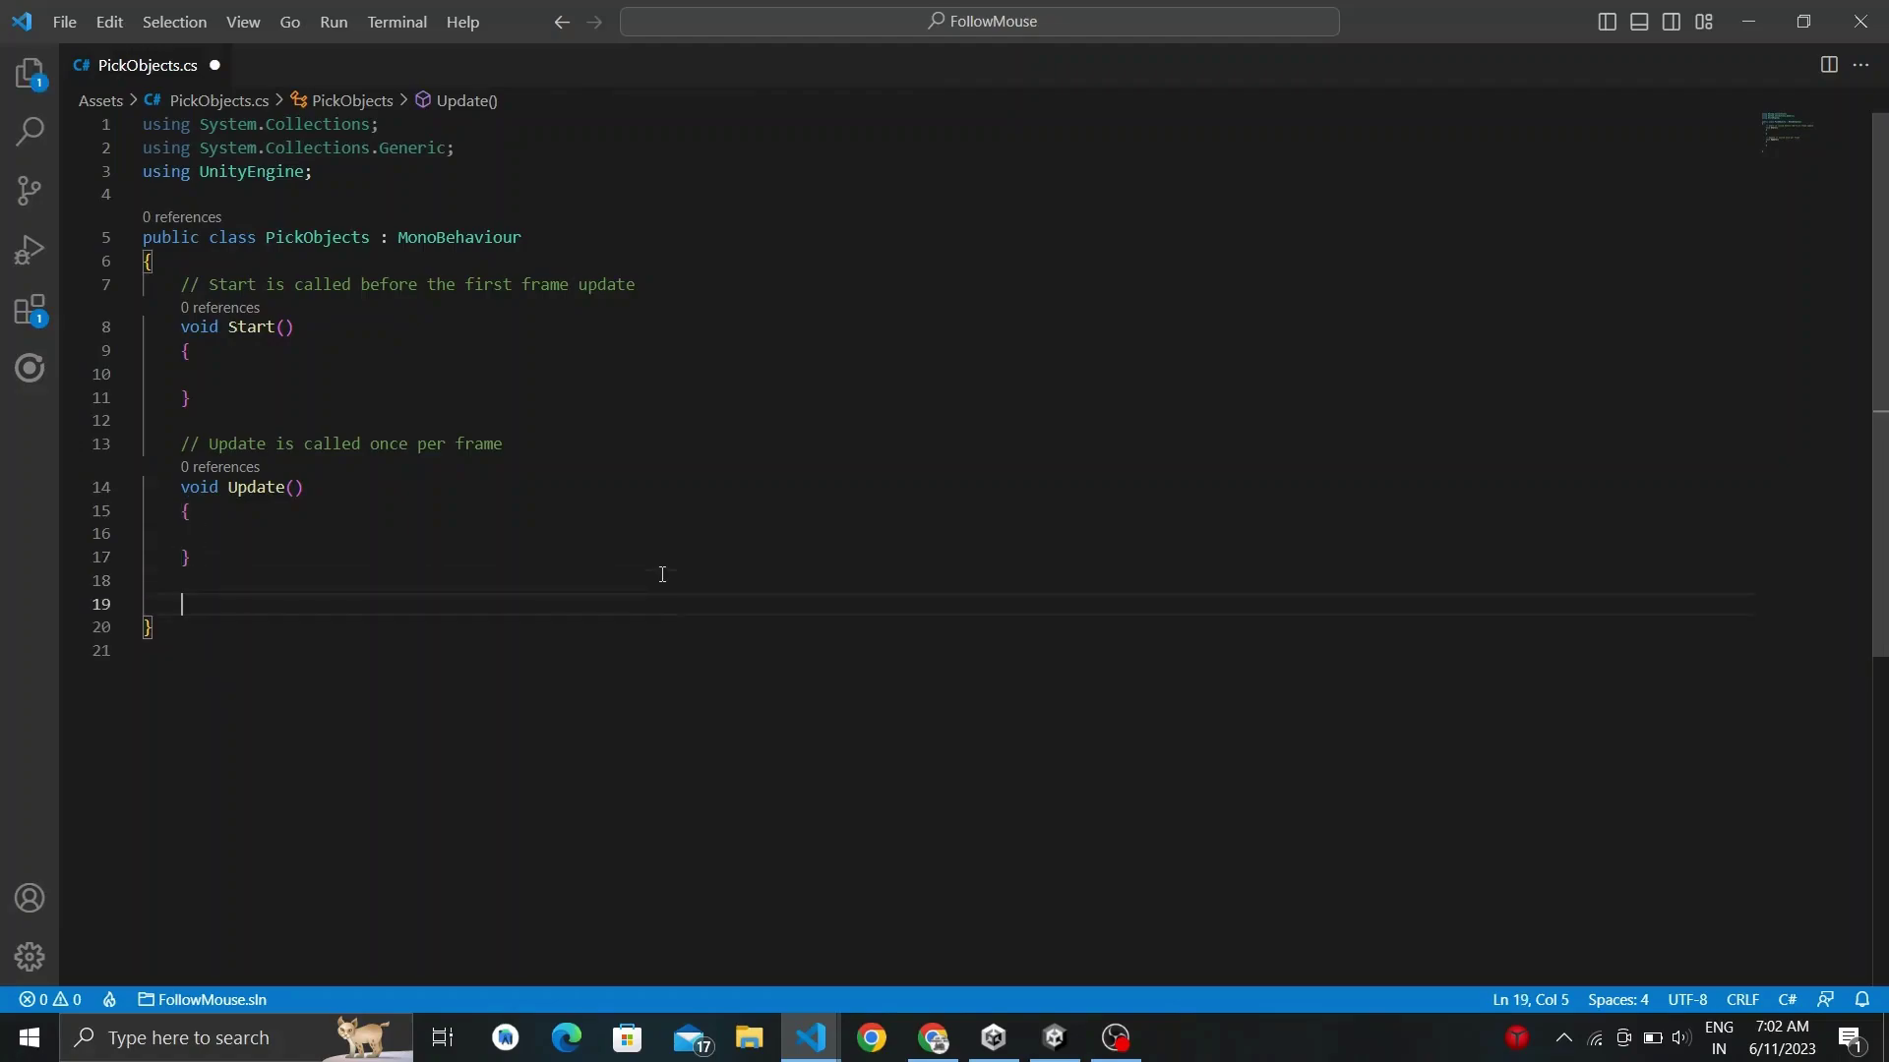
text(voidSe)
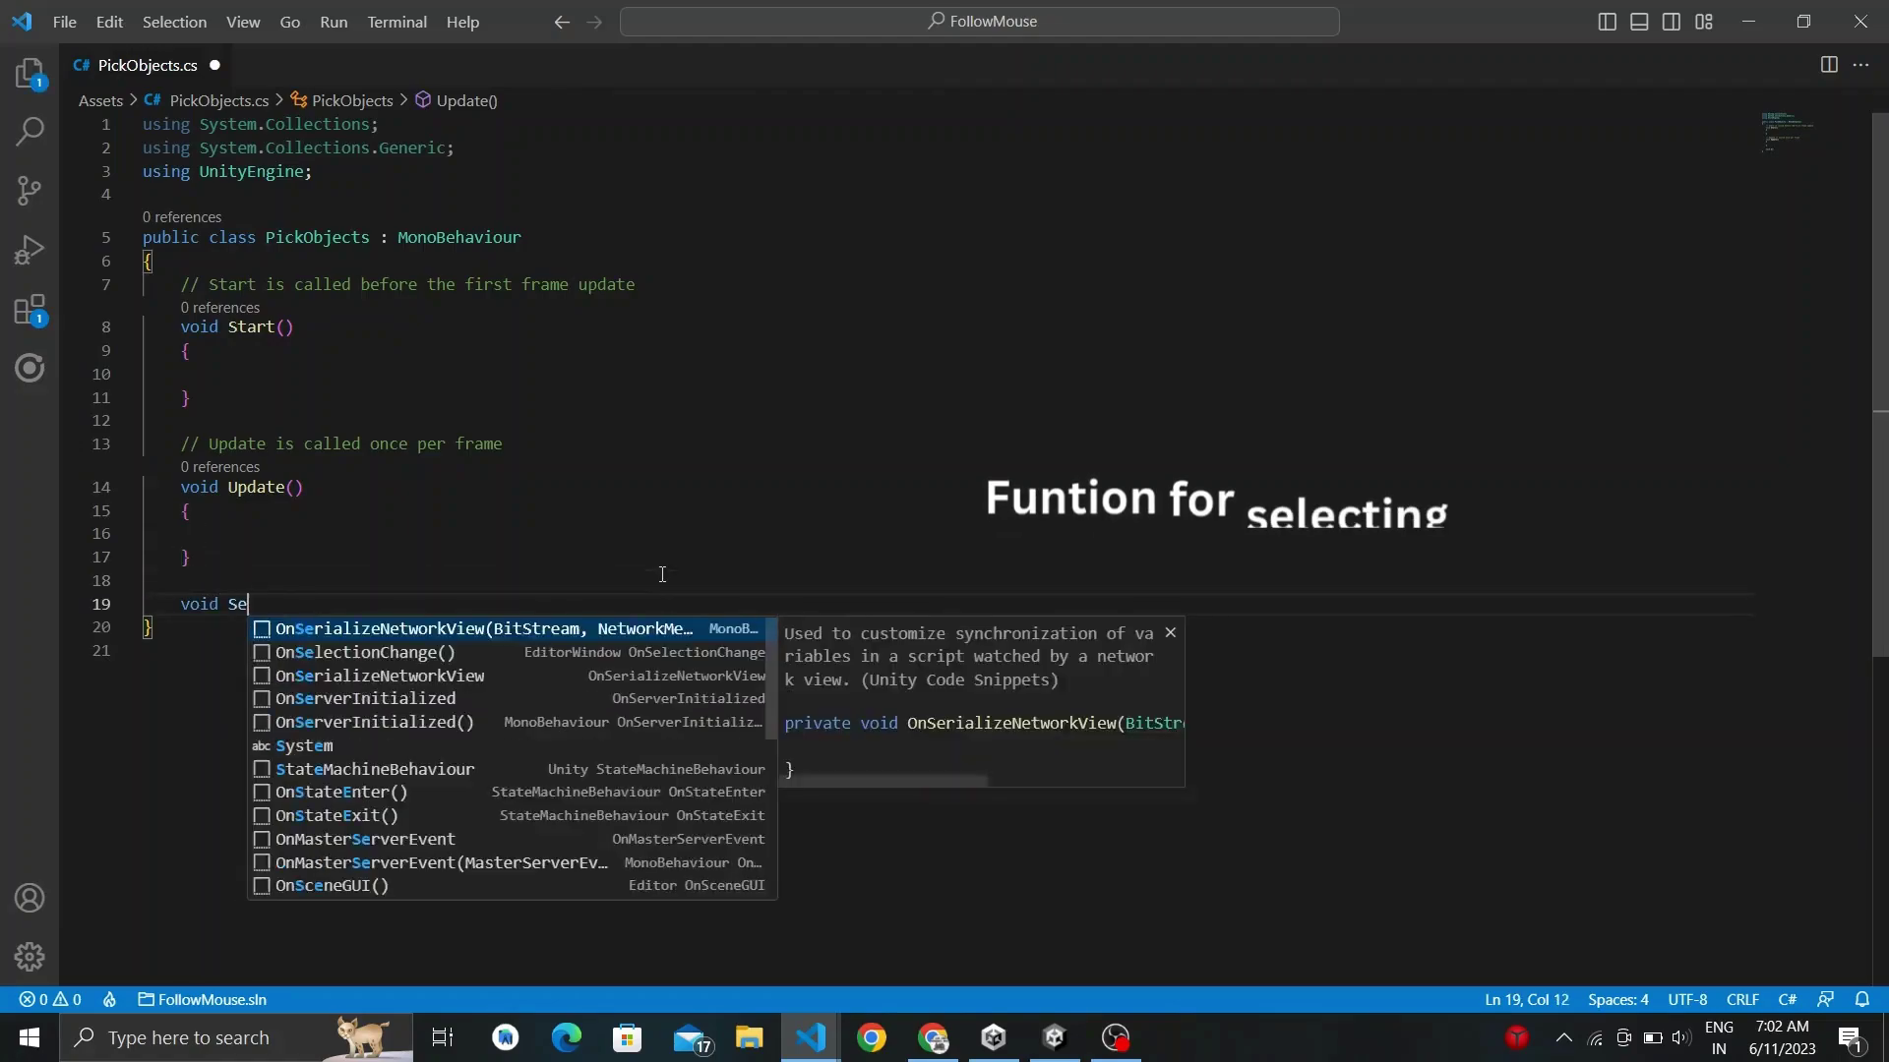
text(lectObject()
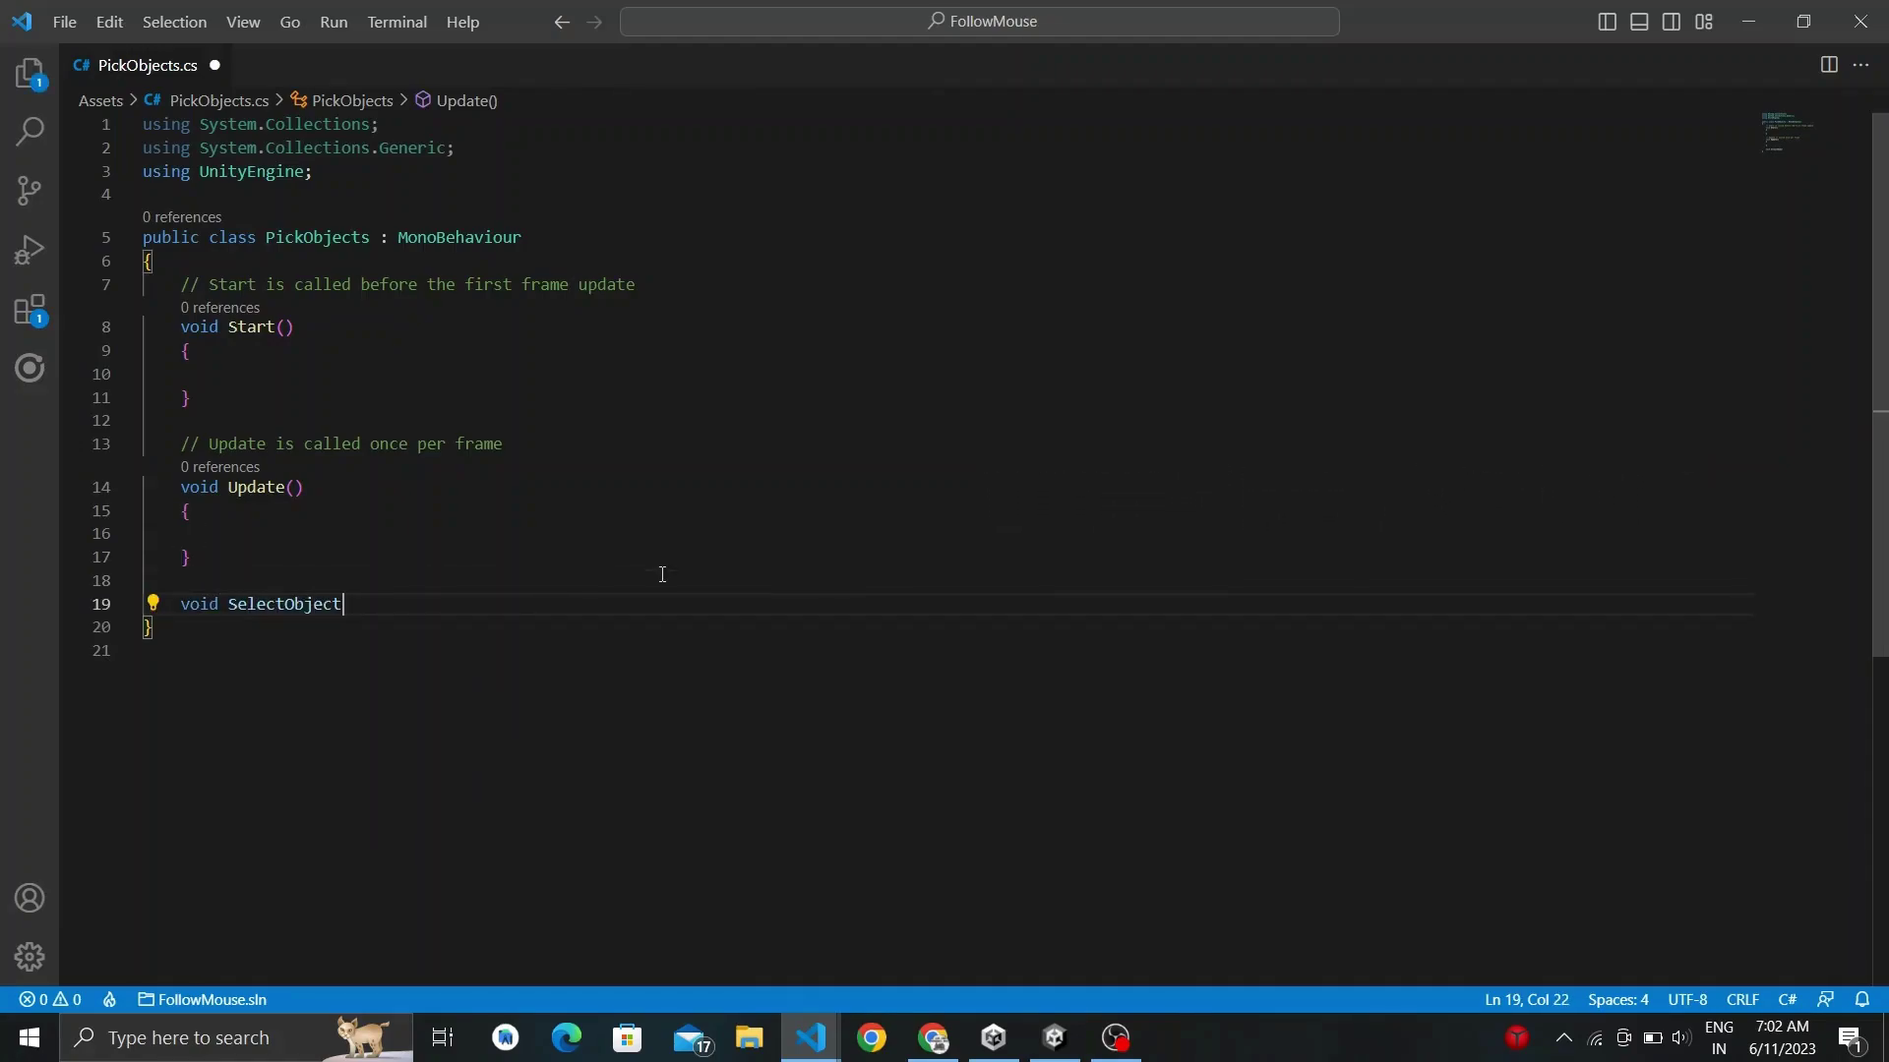
text({)
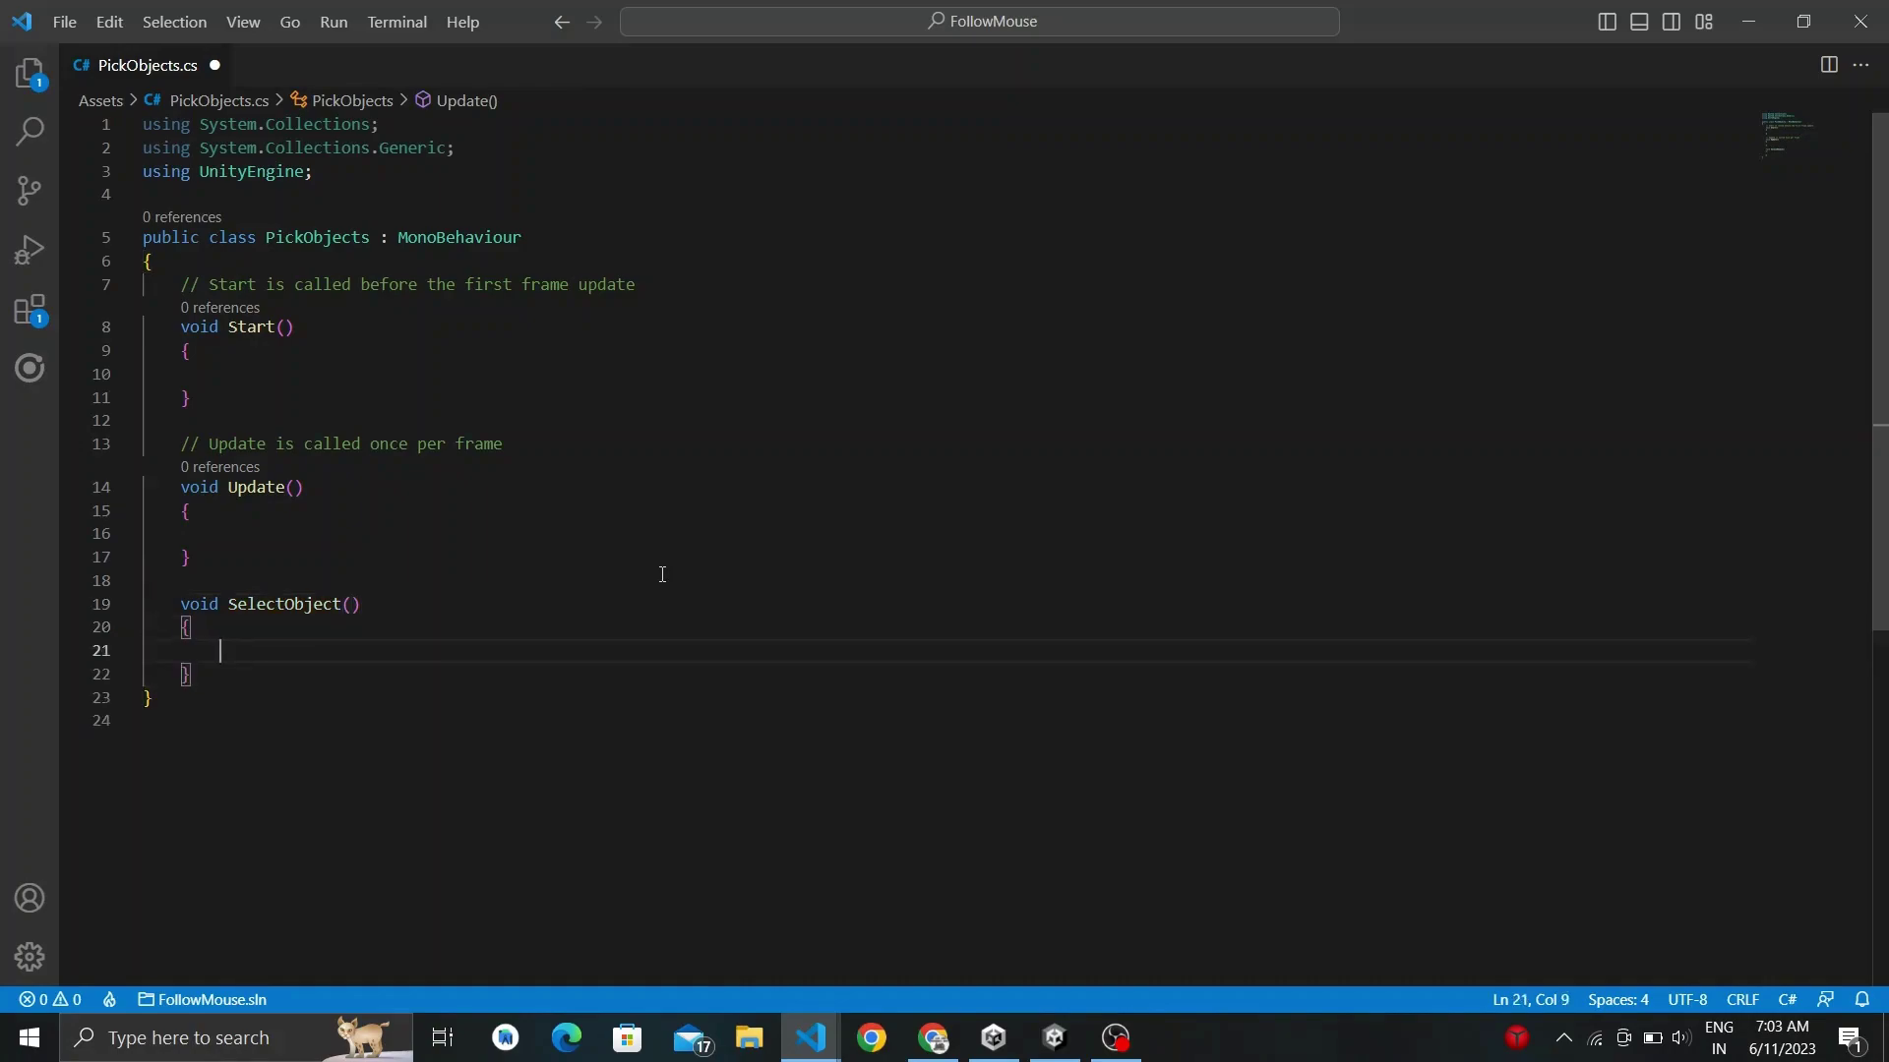
text(RaycastHit hit)
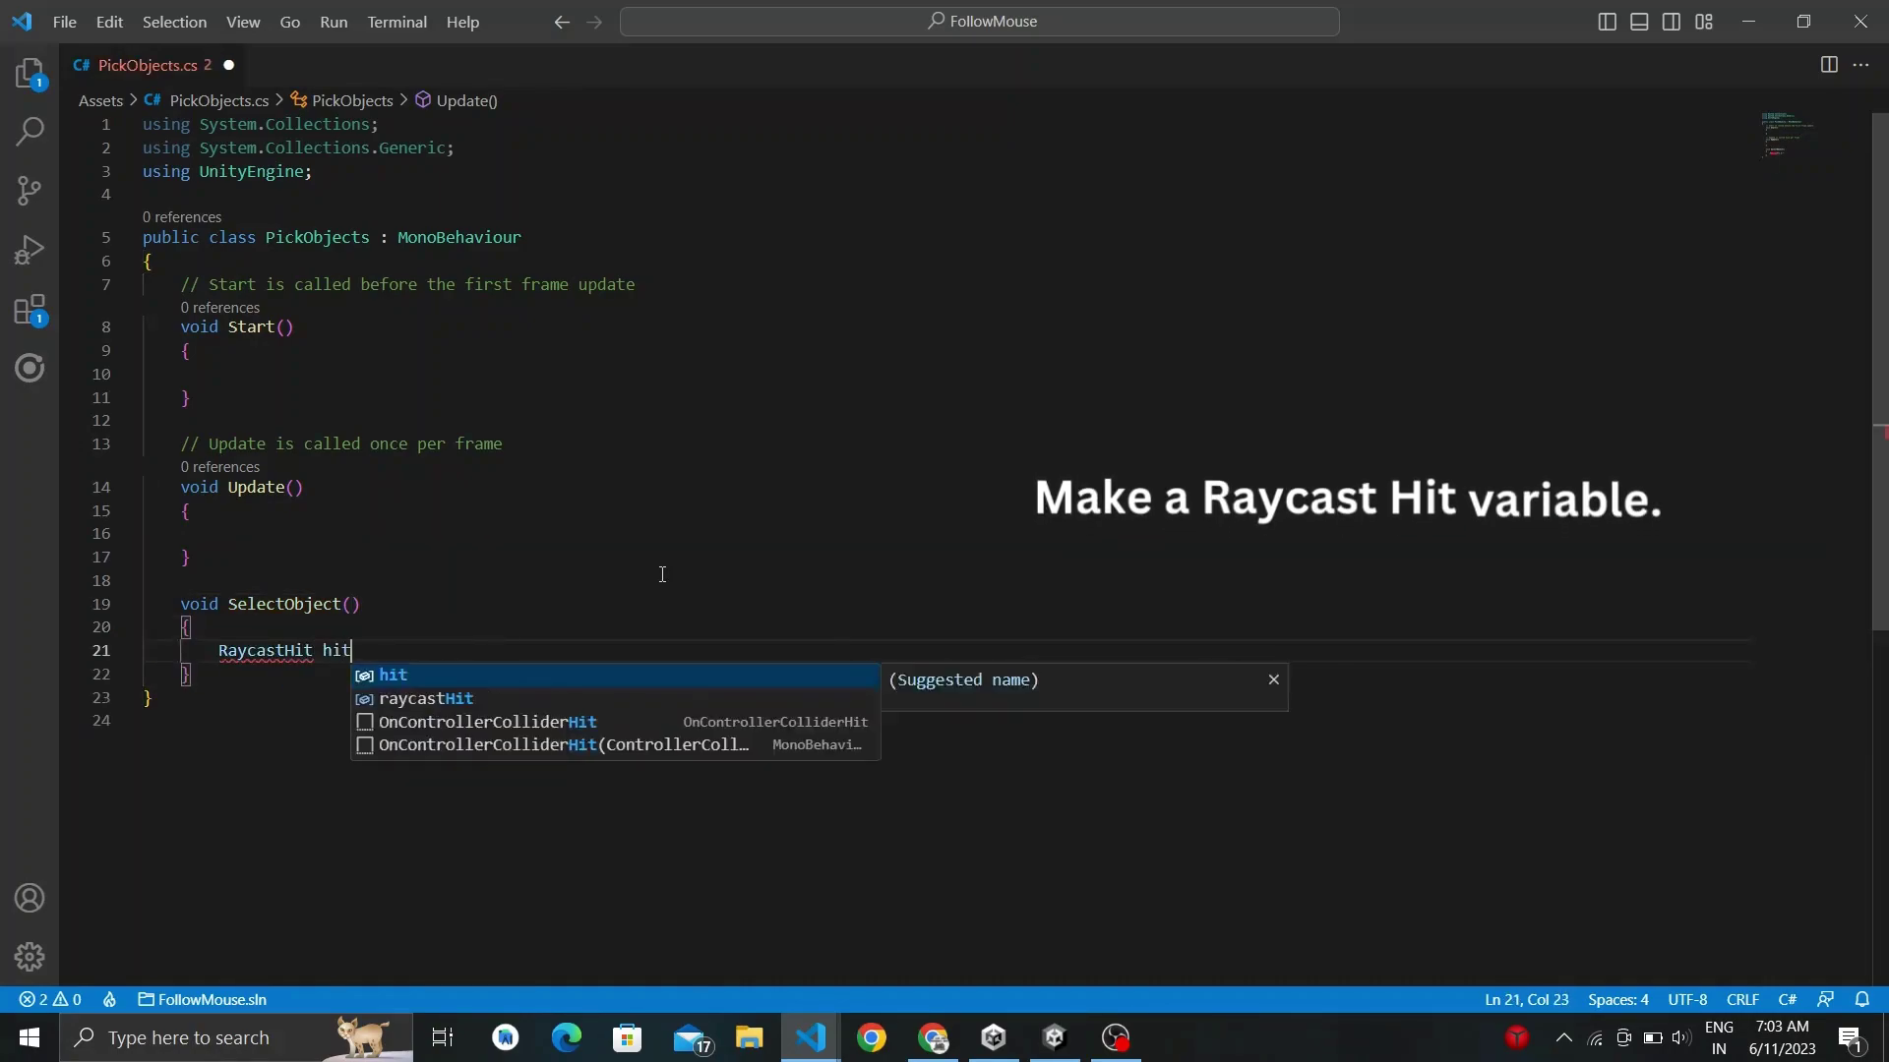
text(Info = new)
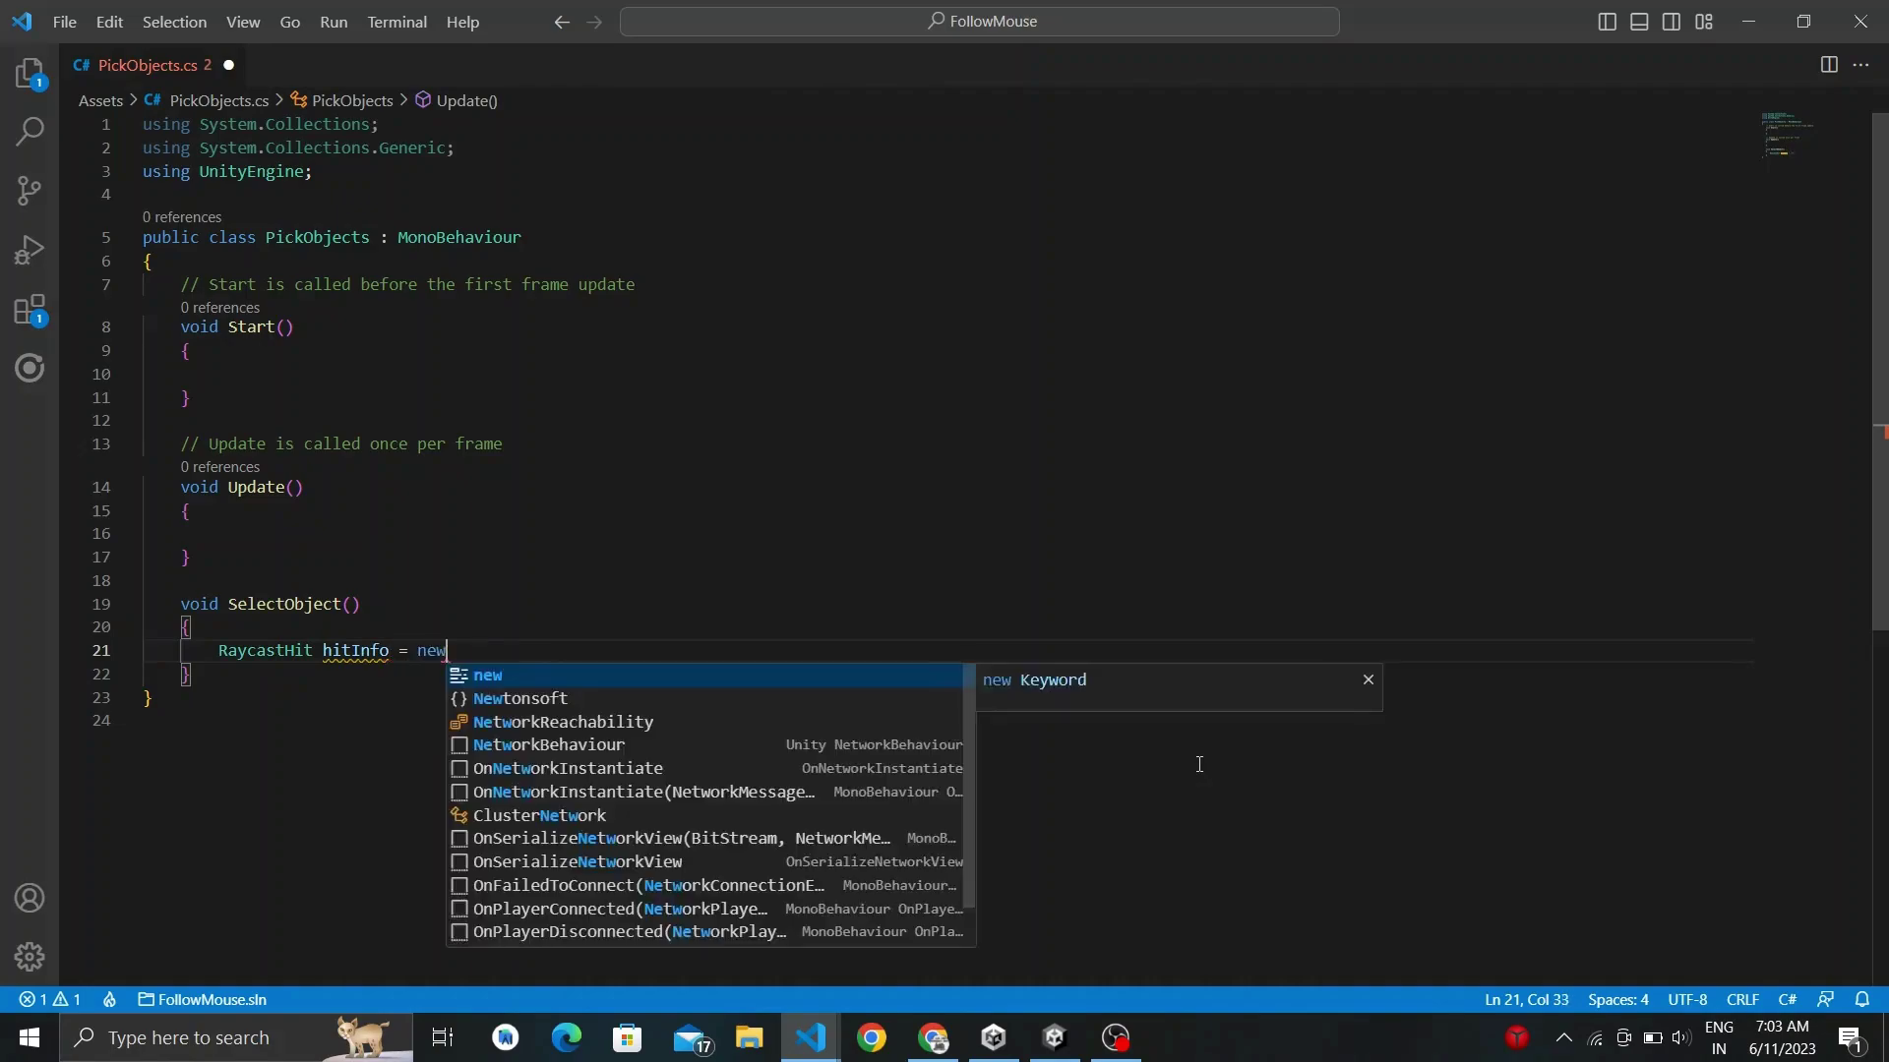
text( Raycast)
key(Tab)
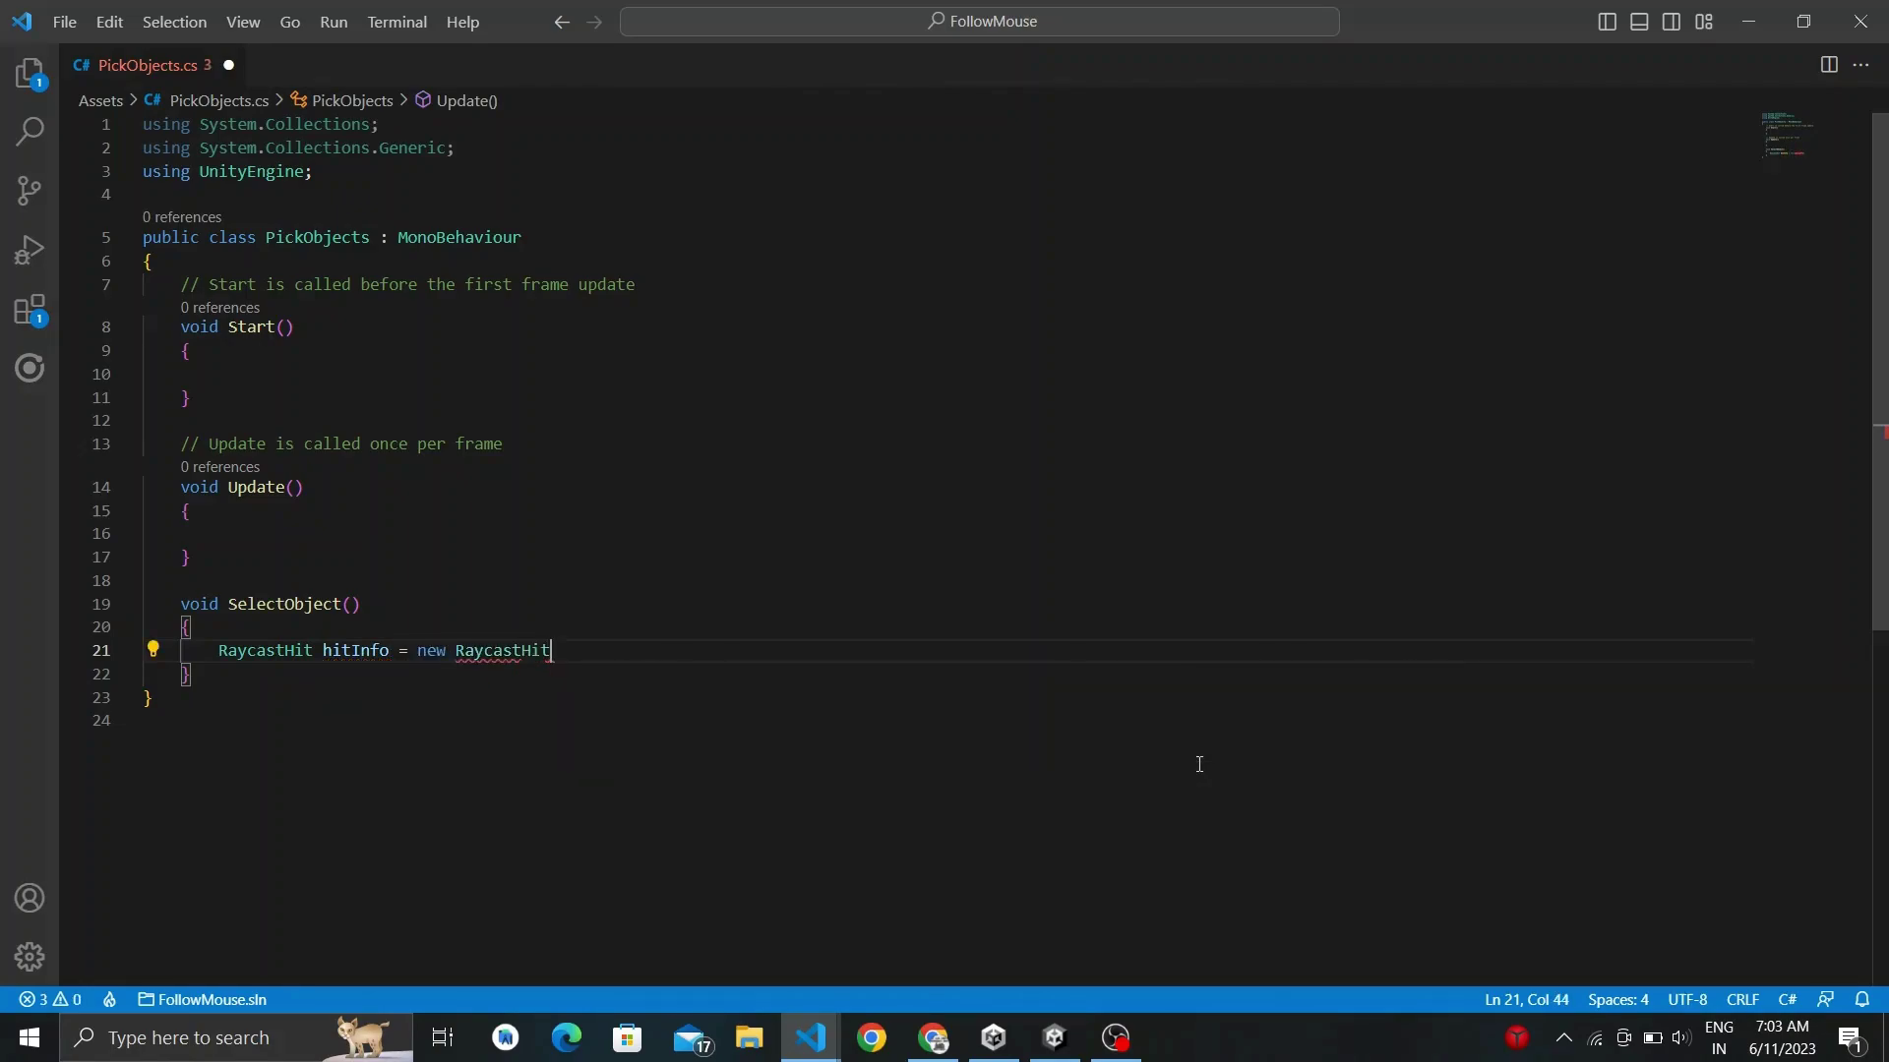
key(Return)
text(Ray )
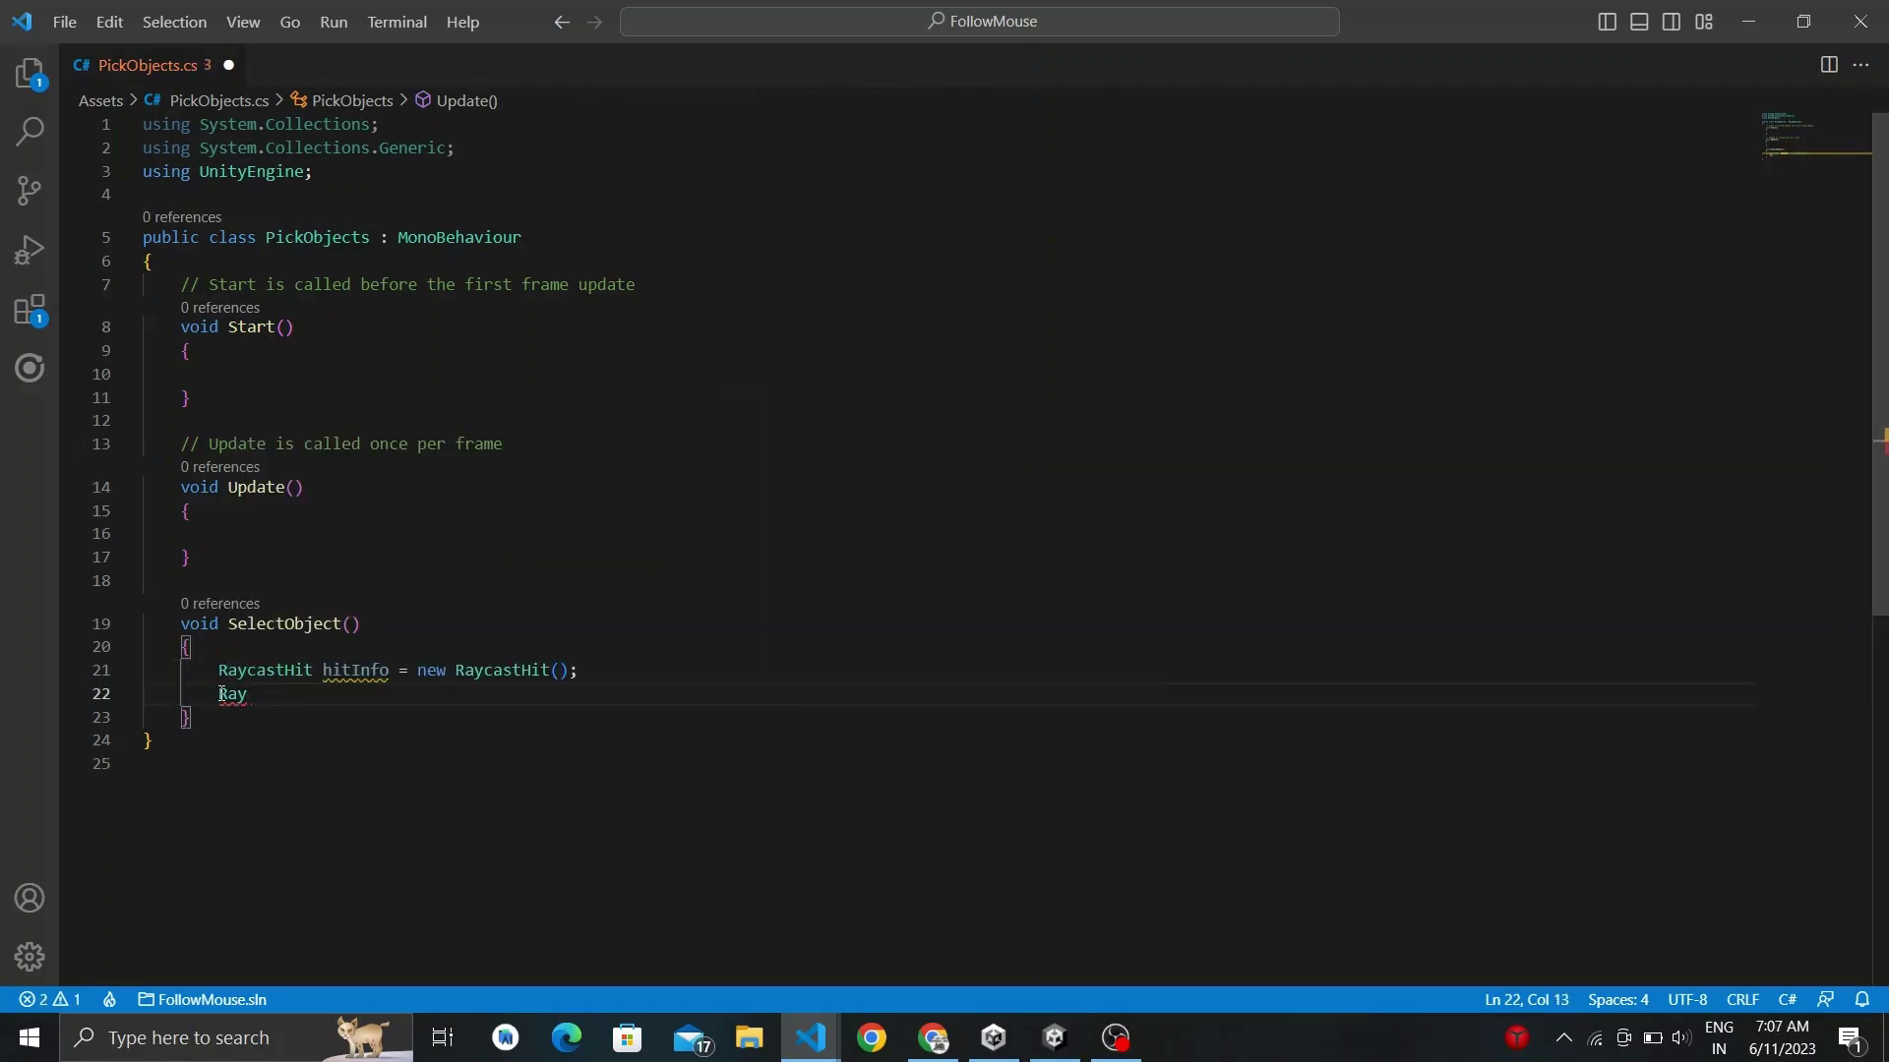
text(ray = Camera.)
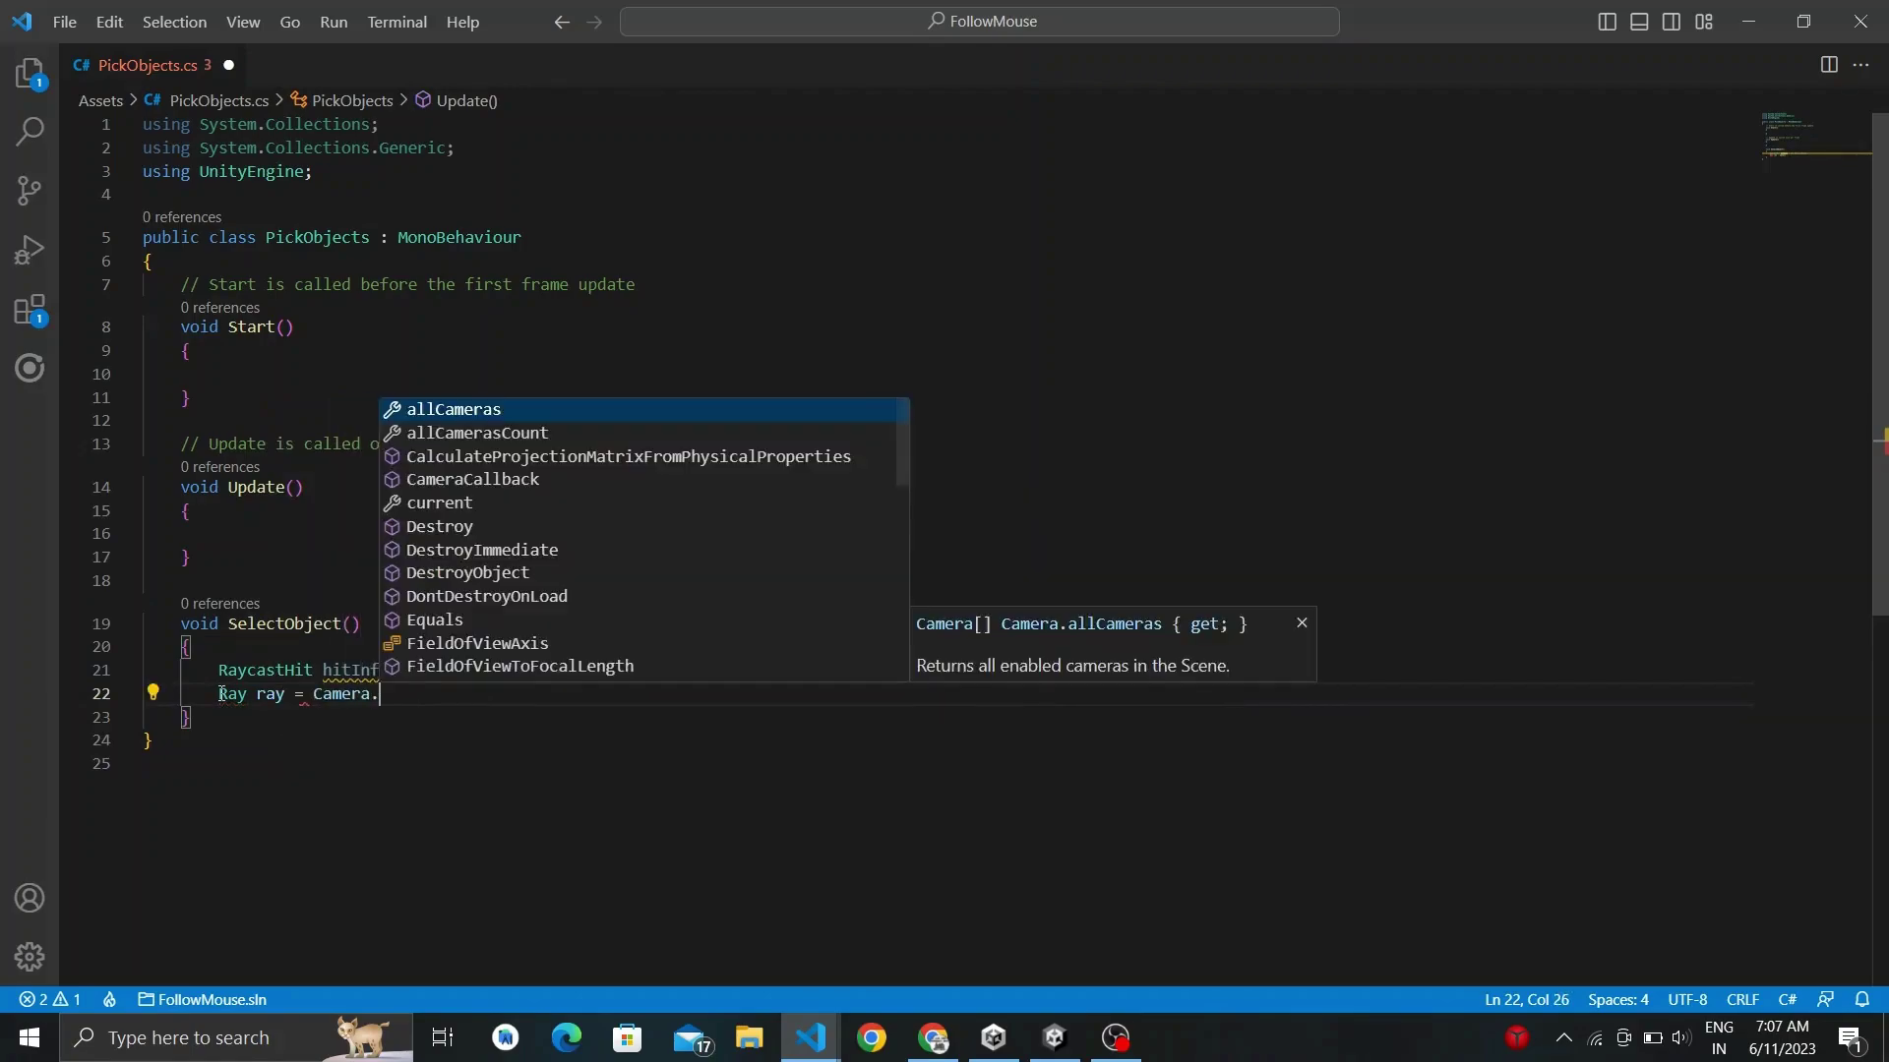
text(main.S)
key(Tab)
text(()
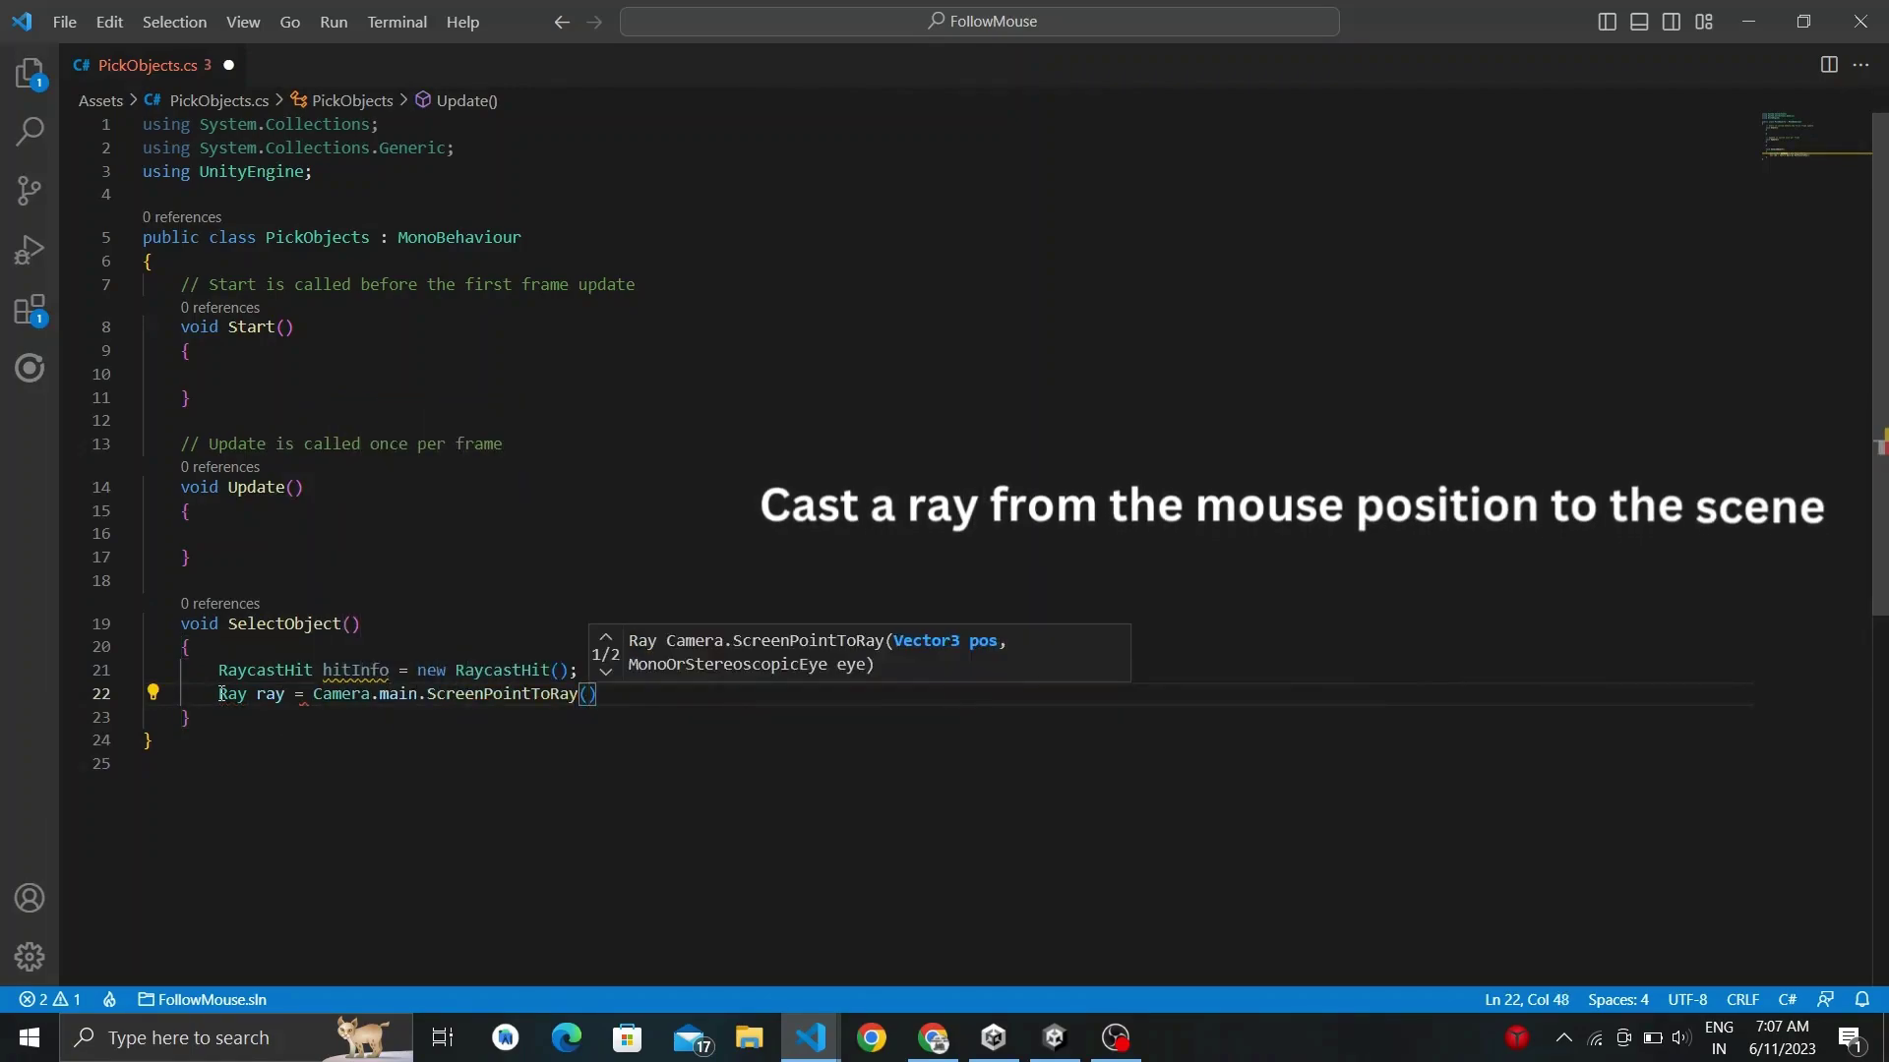
text(Input.mou)
key(Tab)
text()l)
key(Escape)
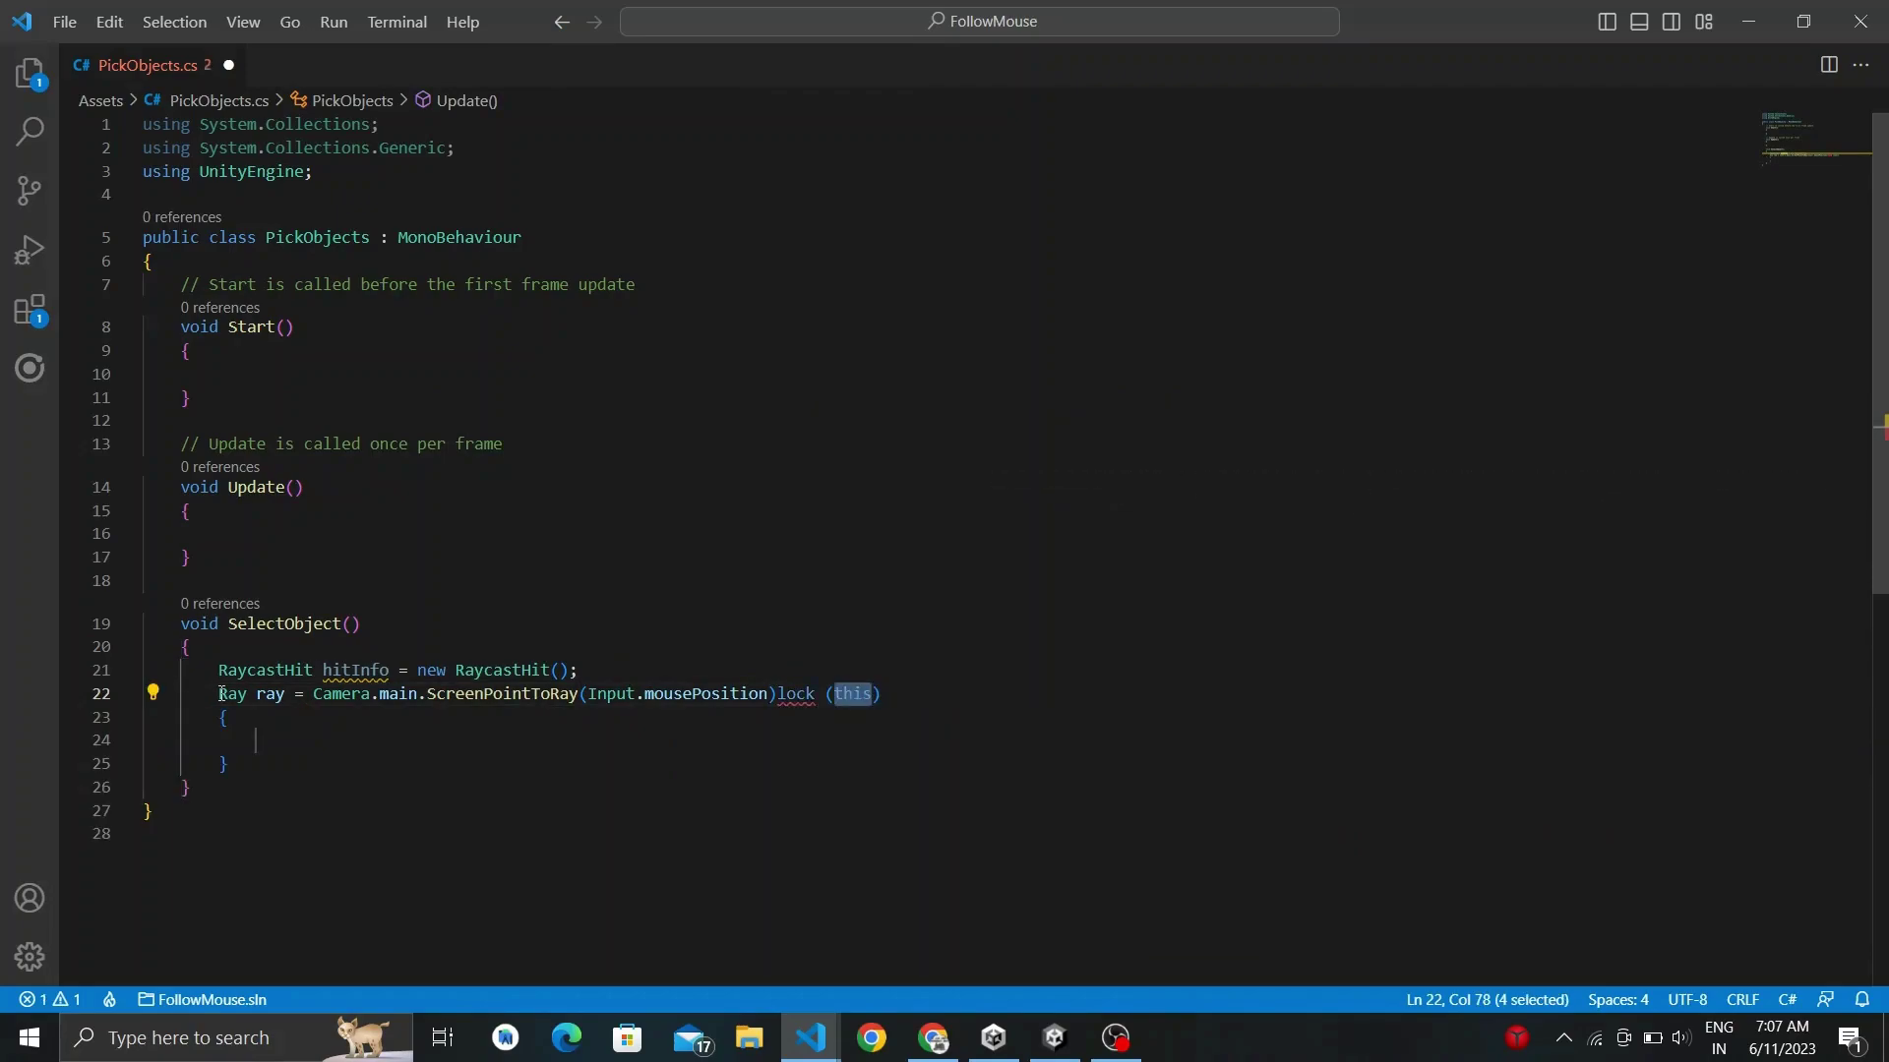
Write bool hit = Physics.Raycast(ray, out hitInfo, Mathf.Infinity).
text(bo)
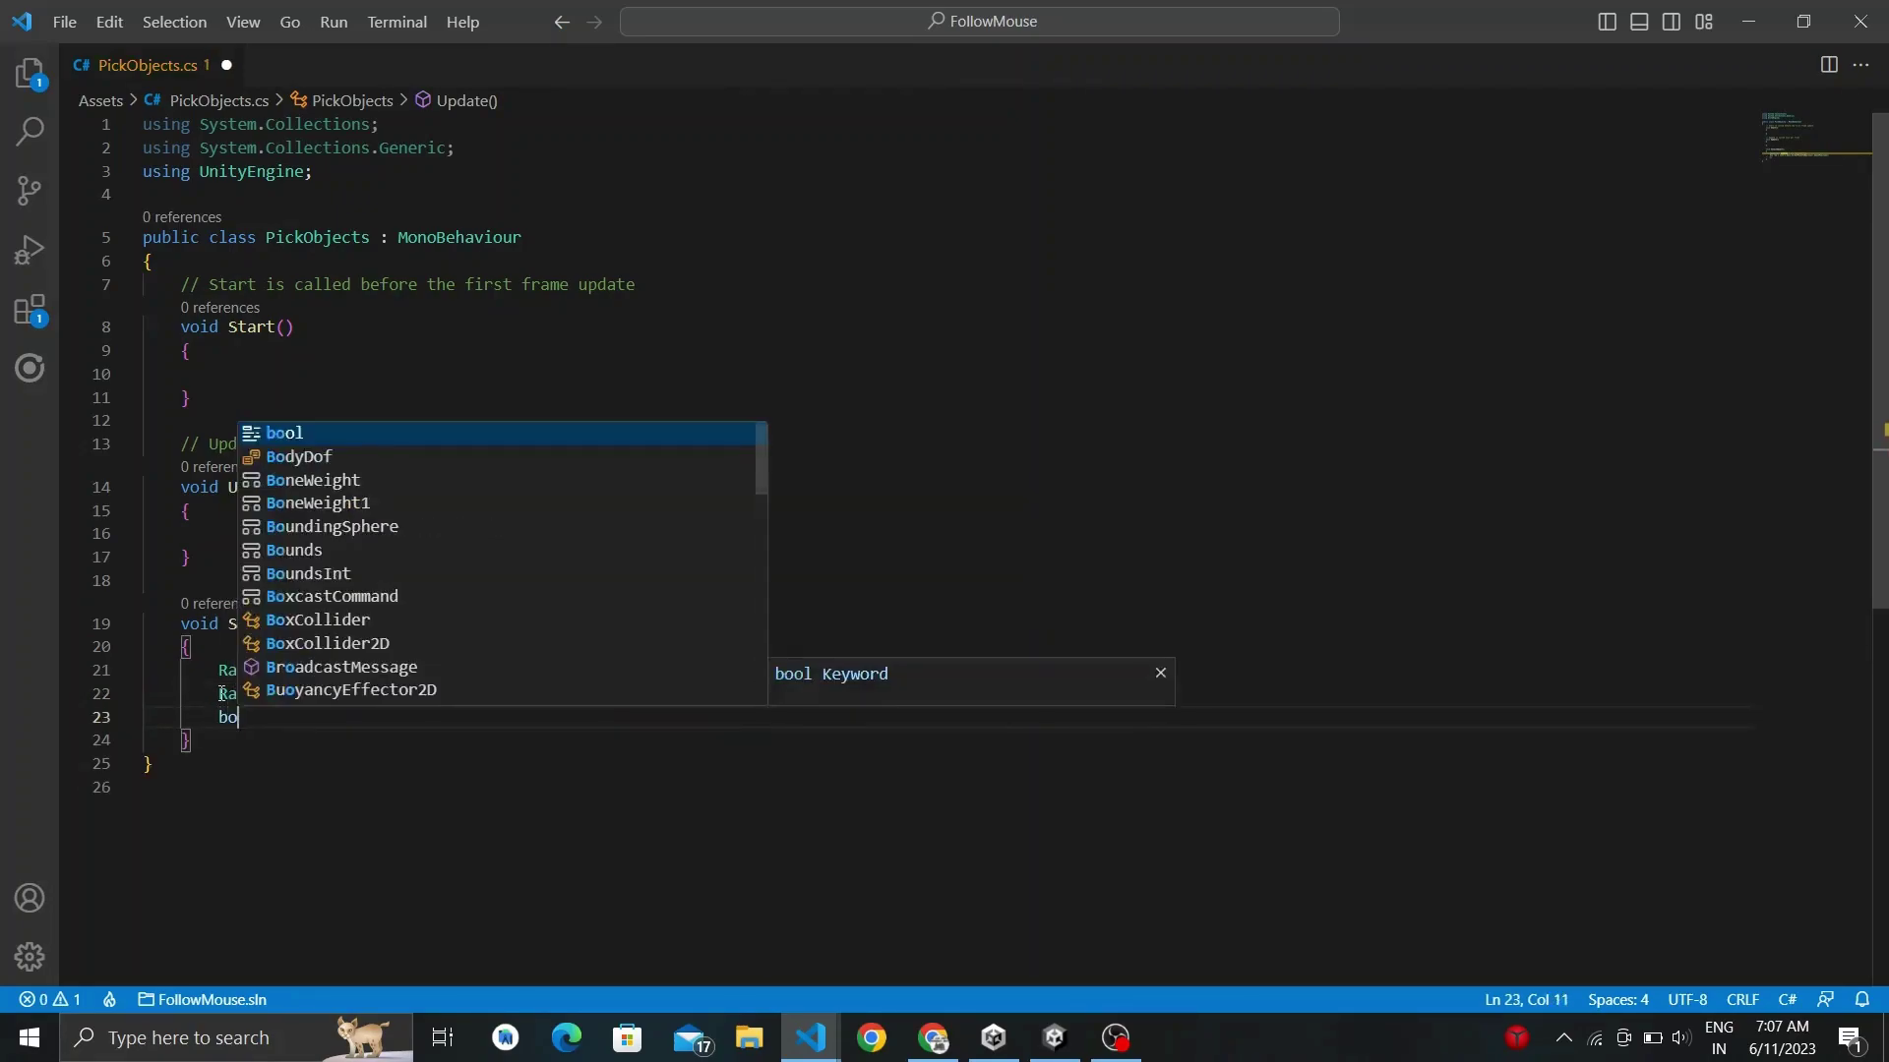
text(ol hit = Phy)
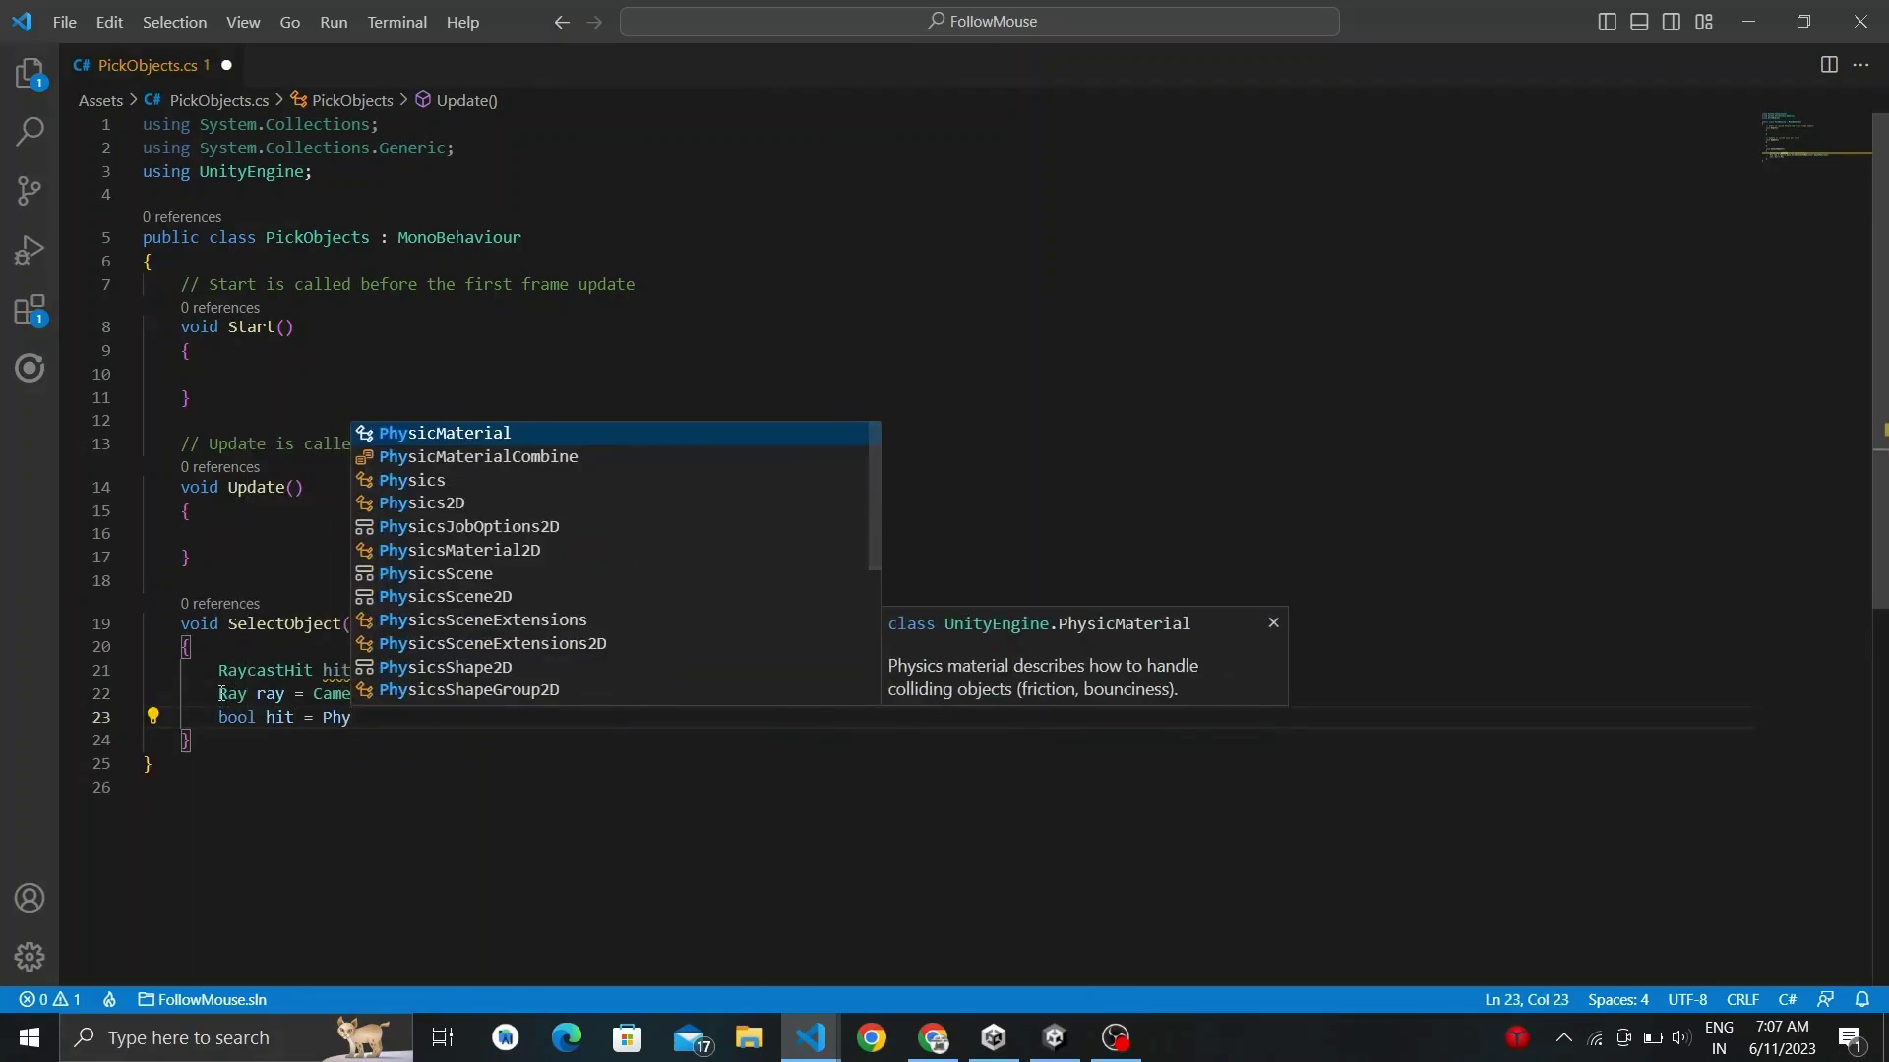
text(sics.Ray)
key(Tab)
text(()
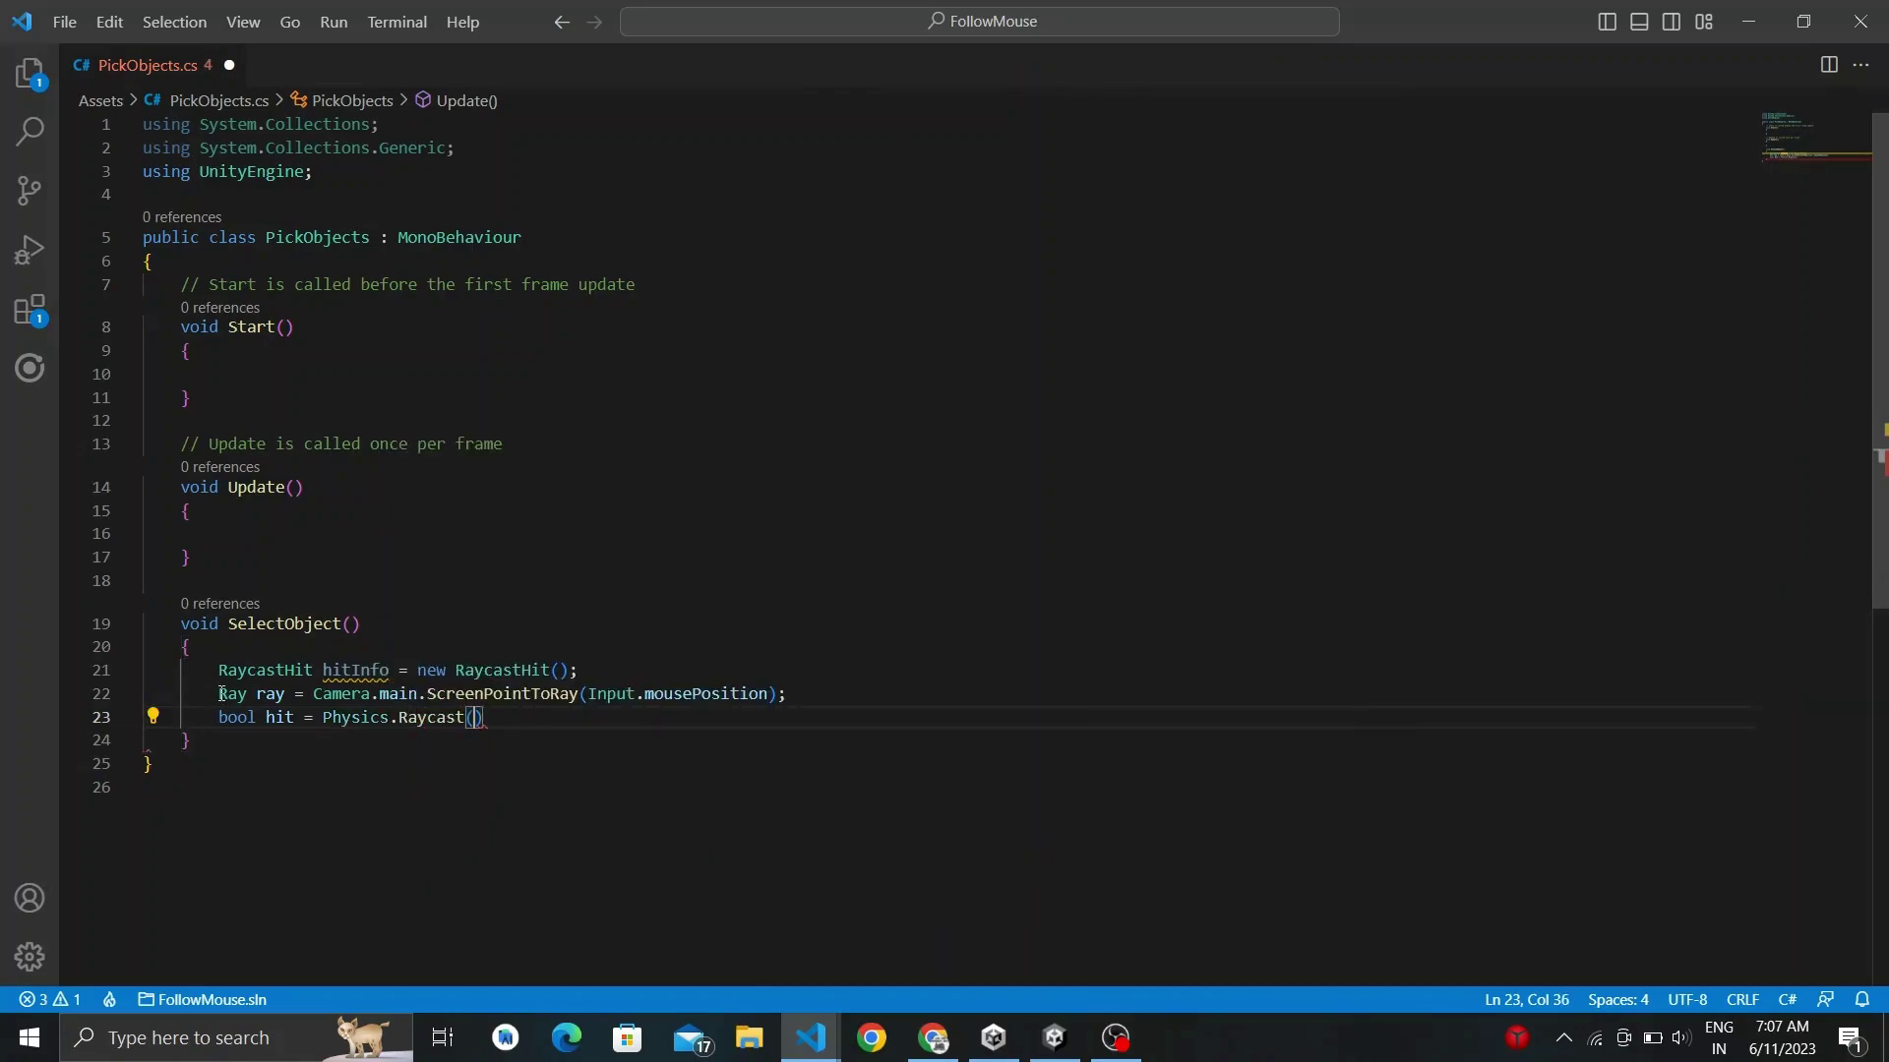
text(ray, )
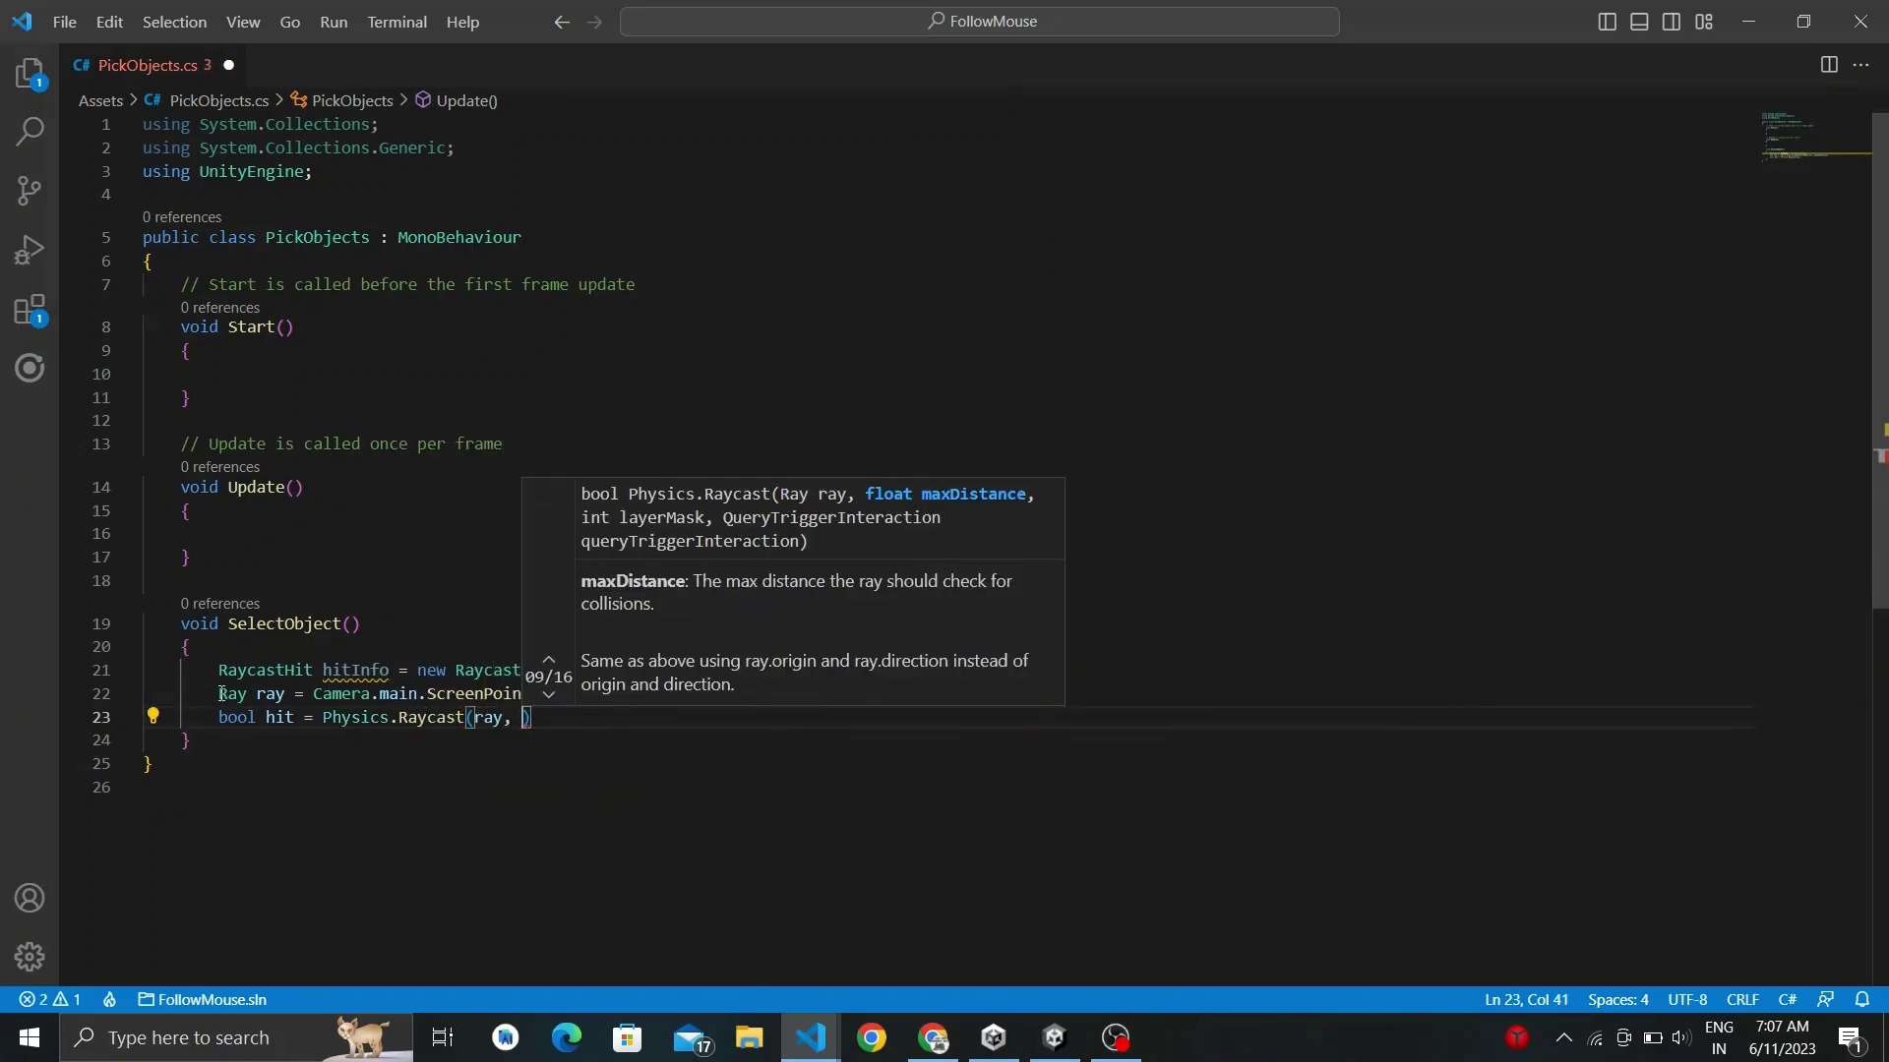
text(out hitInfo, MAth)
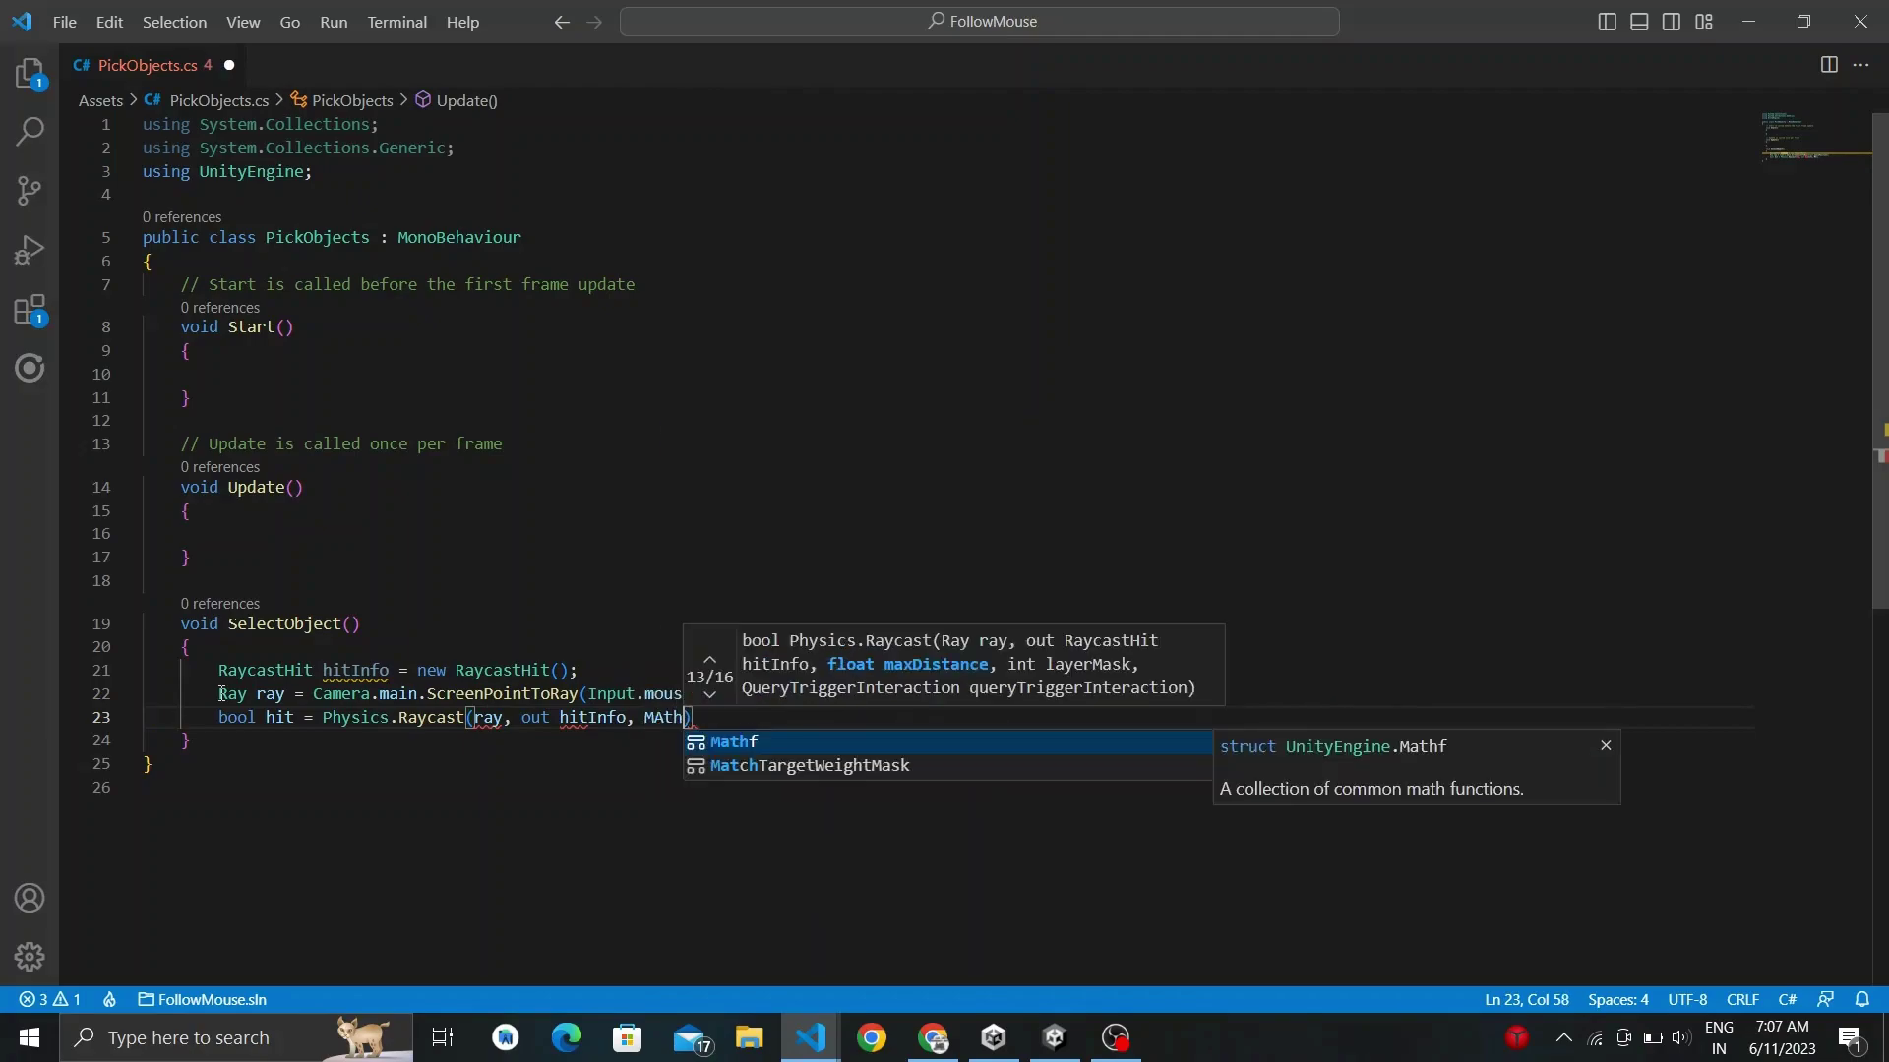
text(.Infinity);)
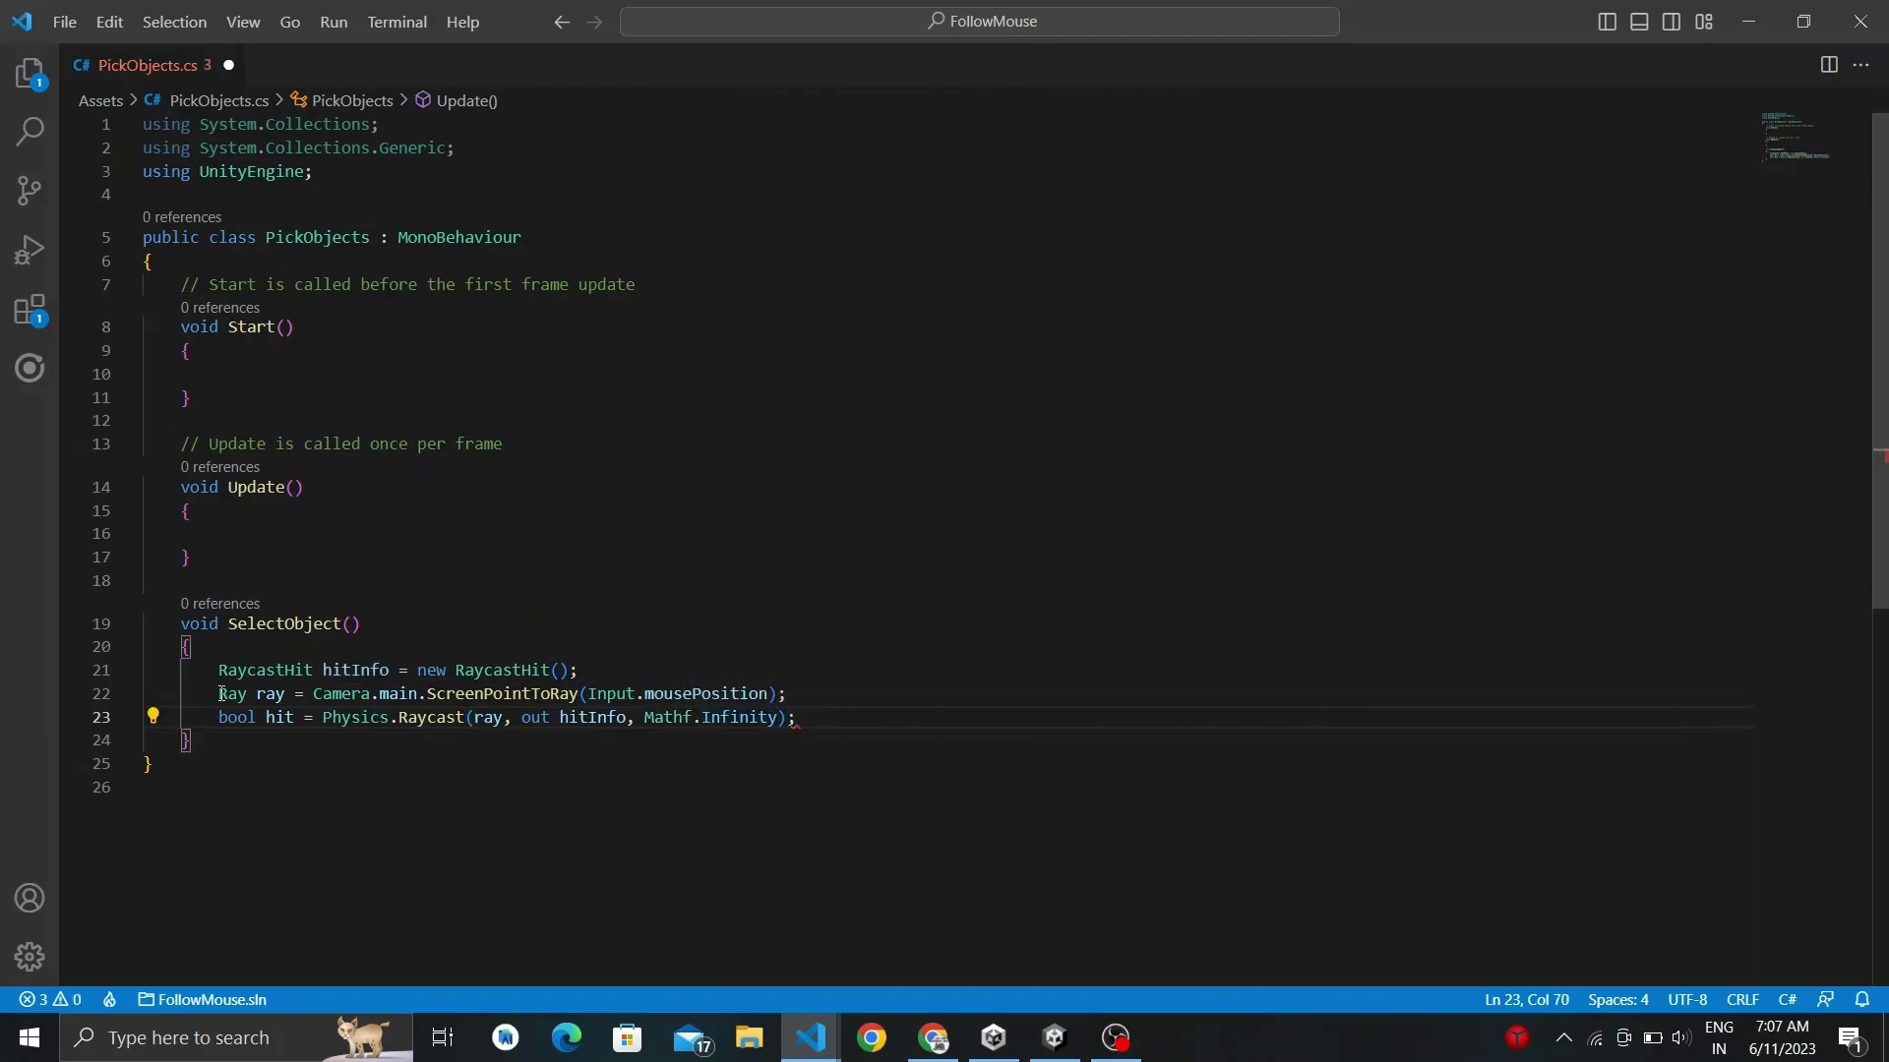
Add if (hit) with a nested CompareTag("PickupObject") check that logs "Object Found".
key(Return)
text(if)
key(Tab)
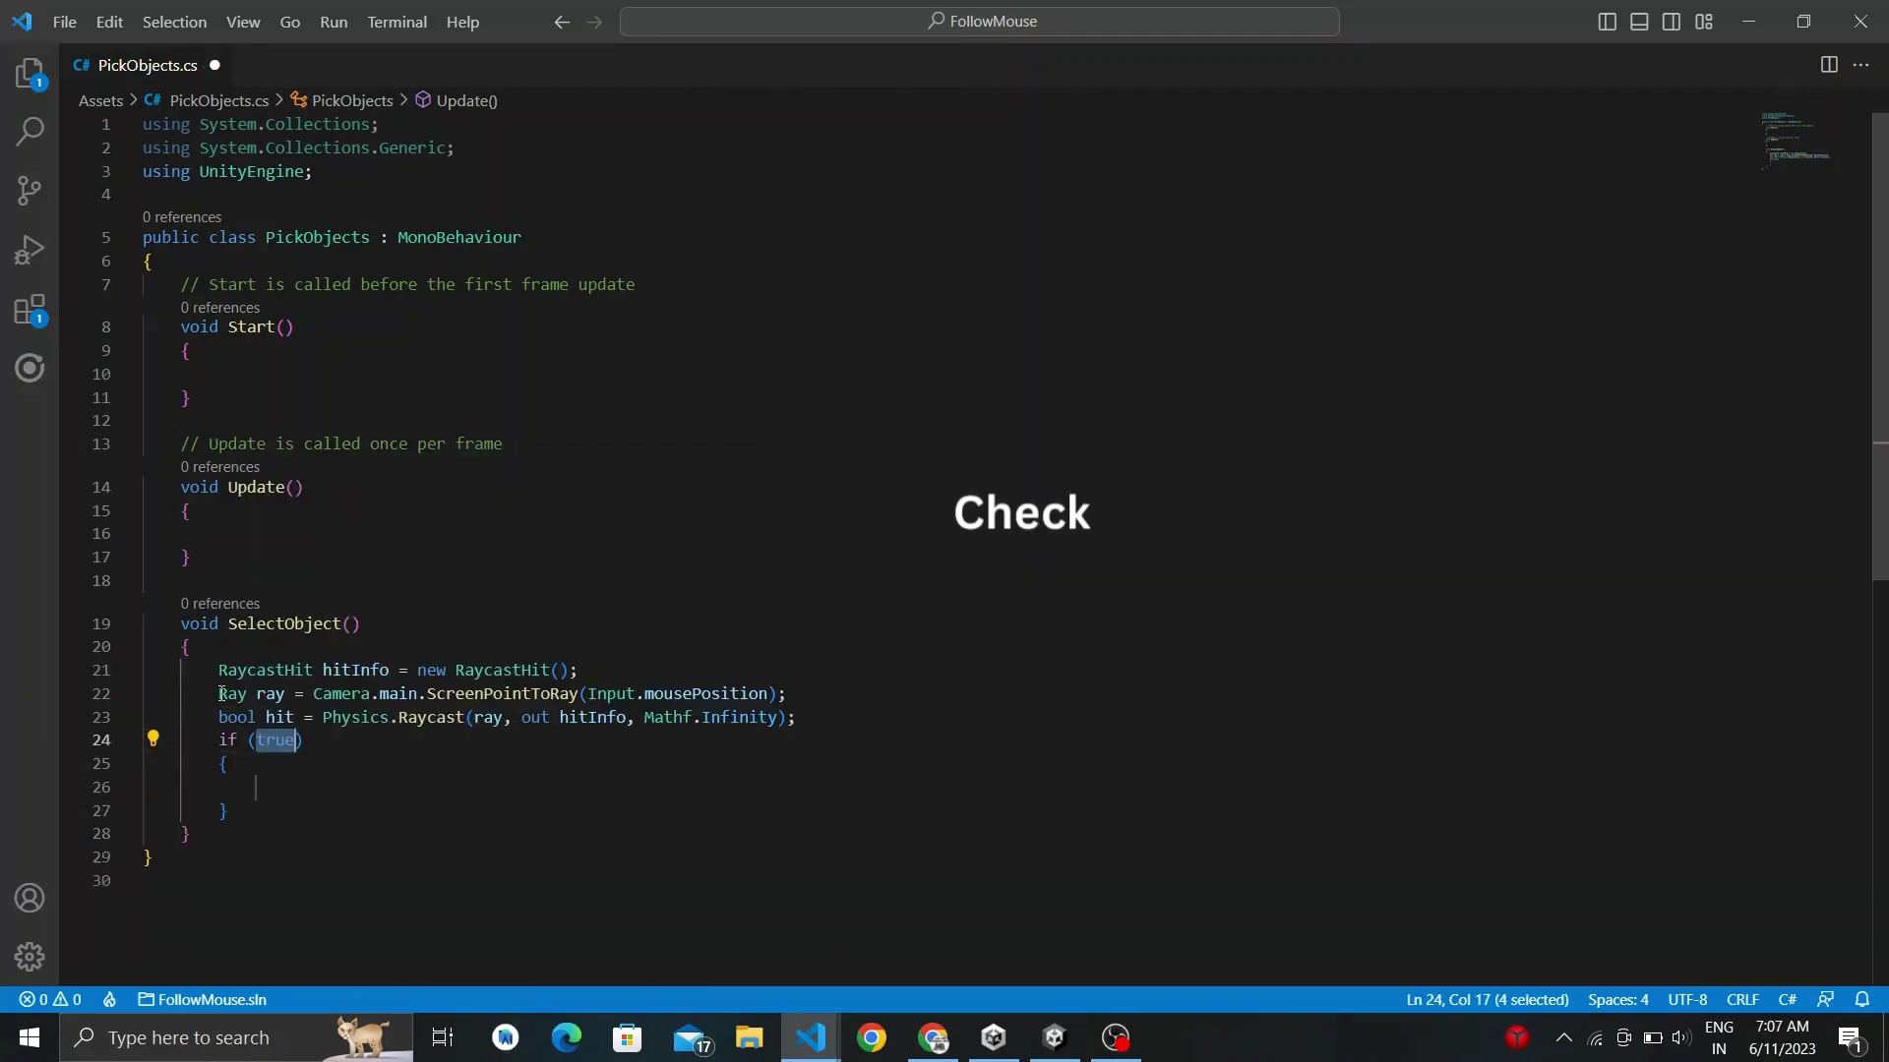
text(hit)
click(258, 791)
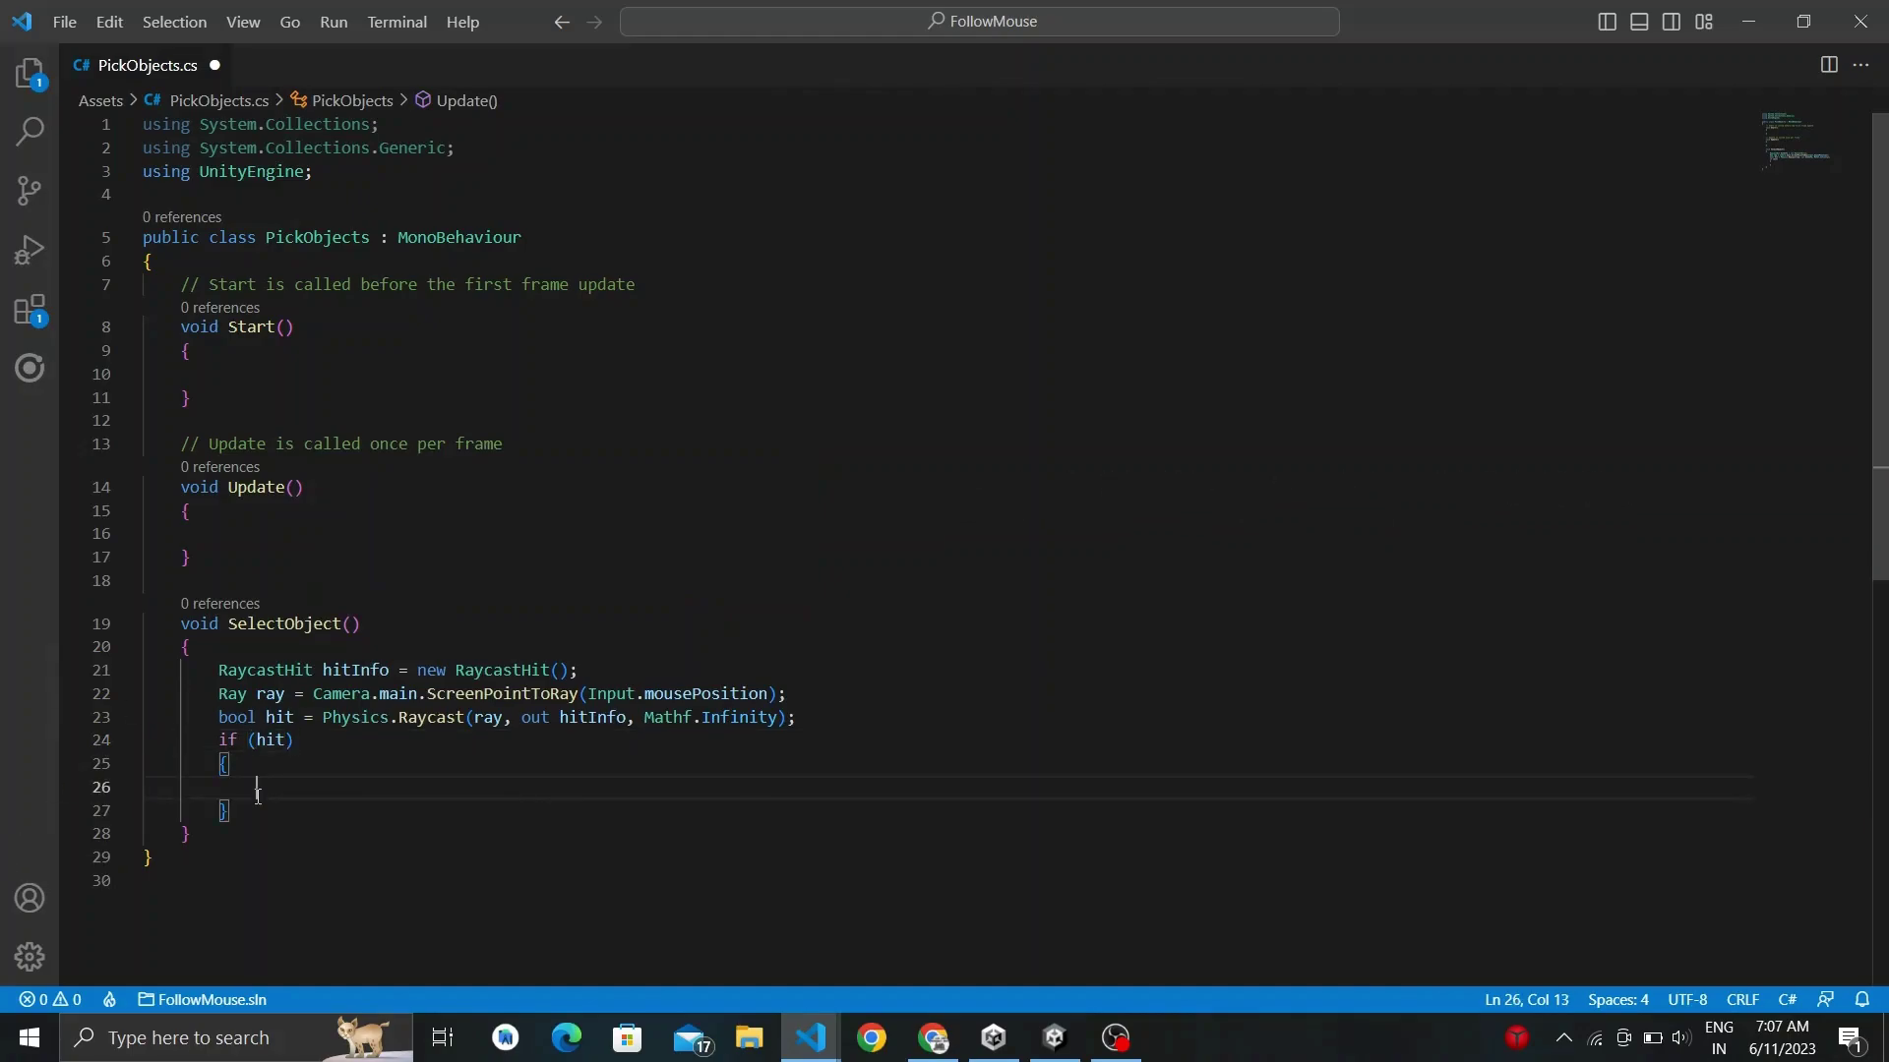
text(if)
key(Tab)
text(hitInfo.)
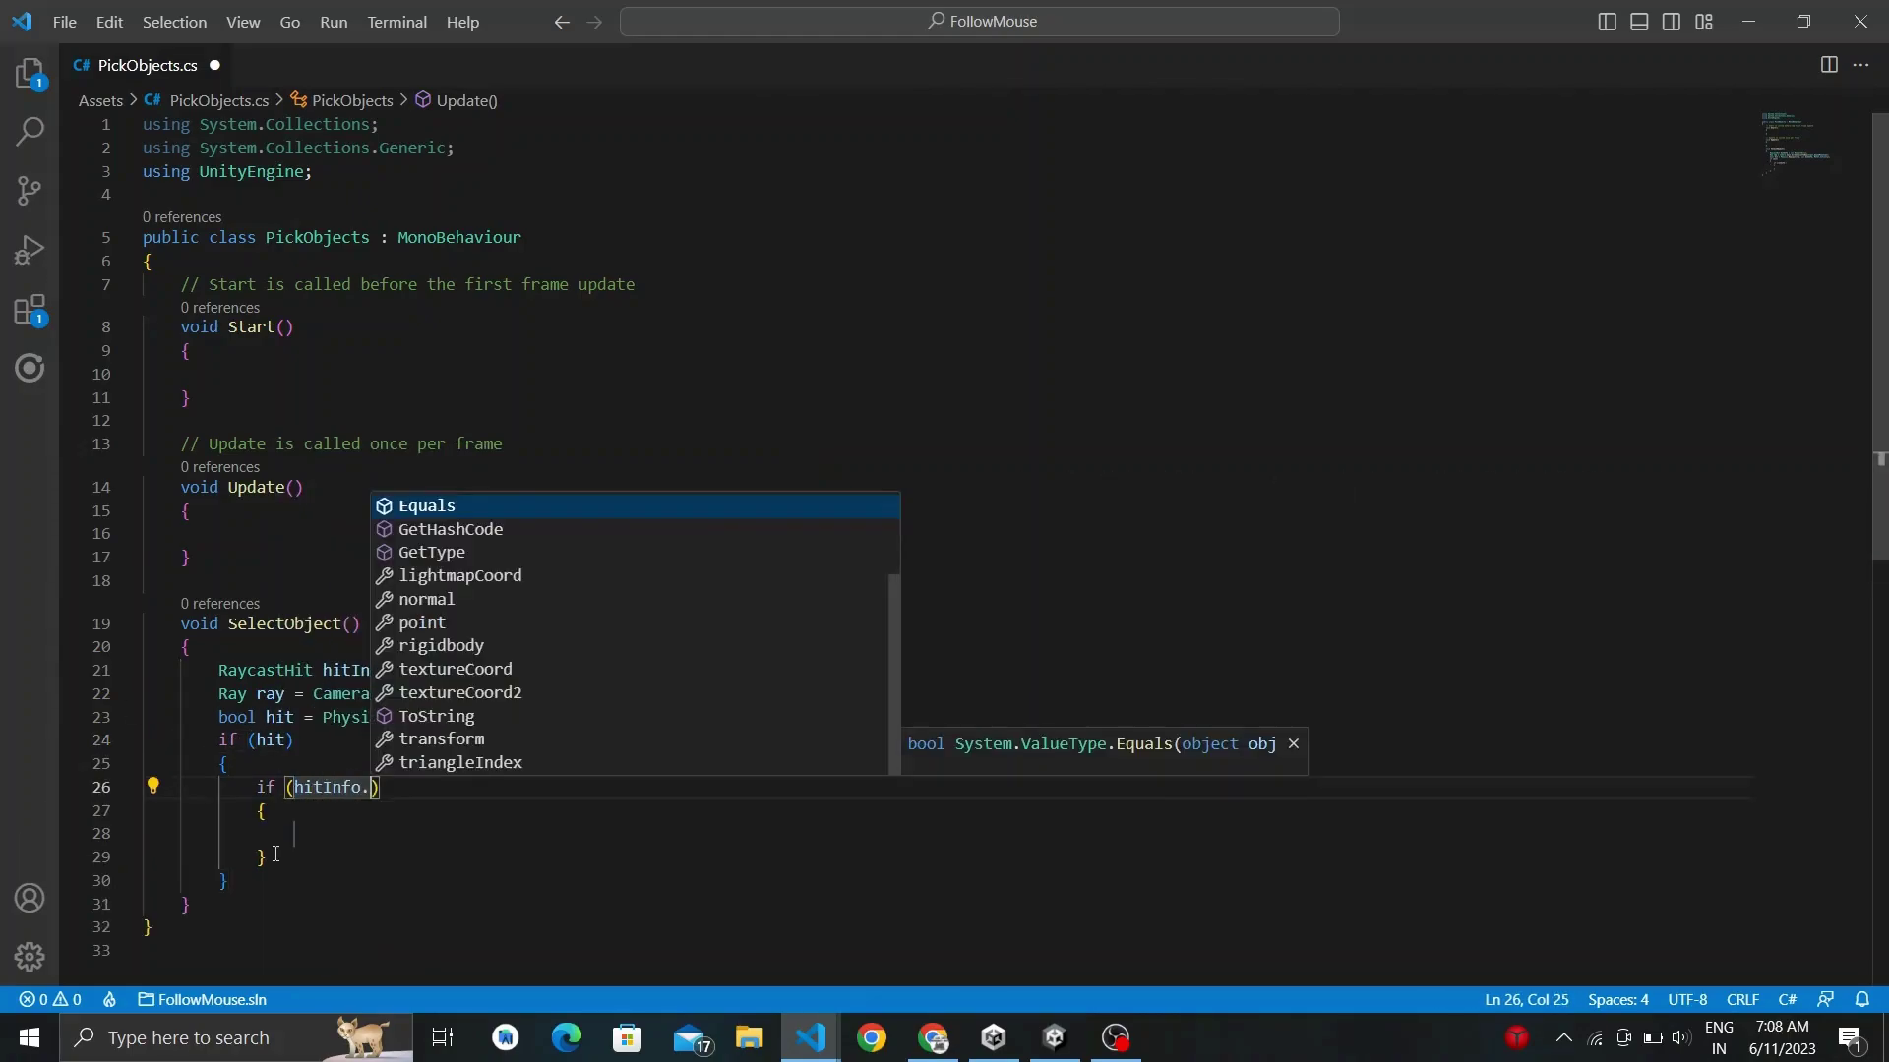
text(collider.gam)
key(Tab)
text(.)
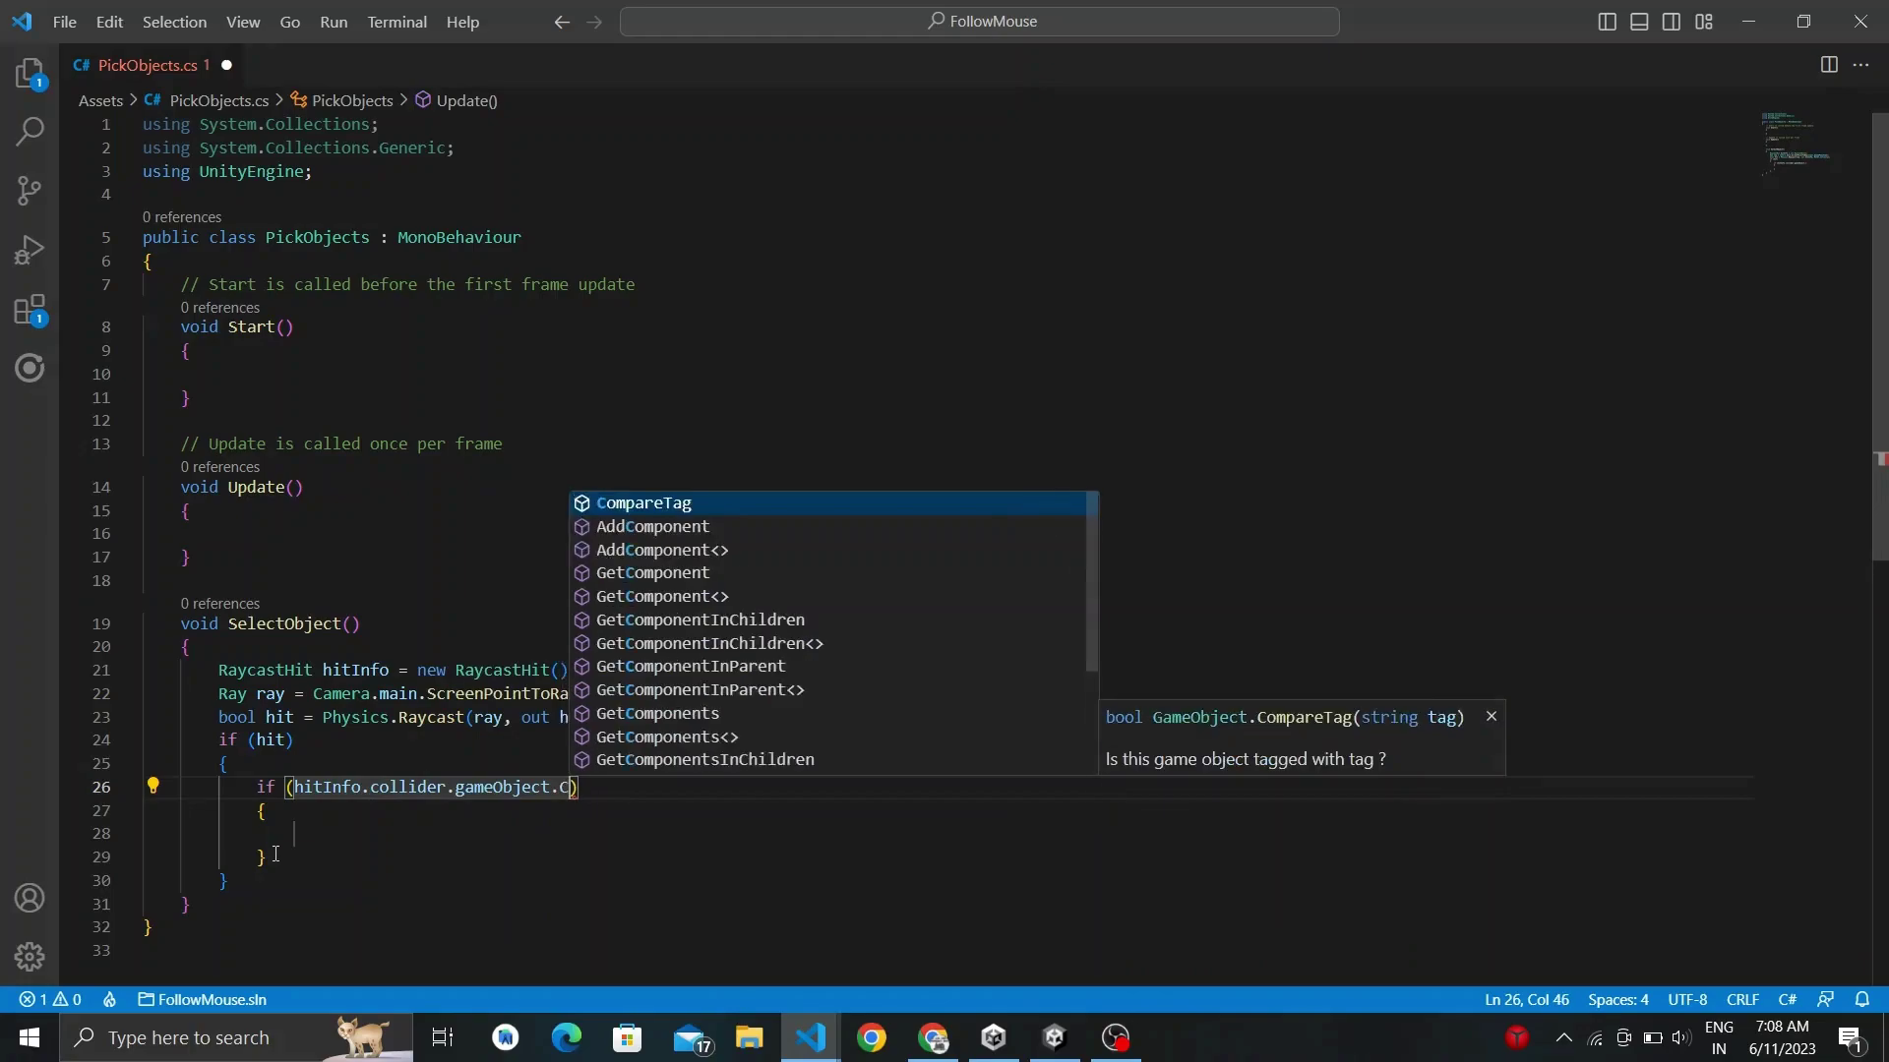
key(Tab)
text(("Pickup)
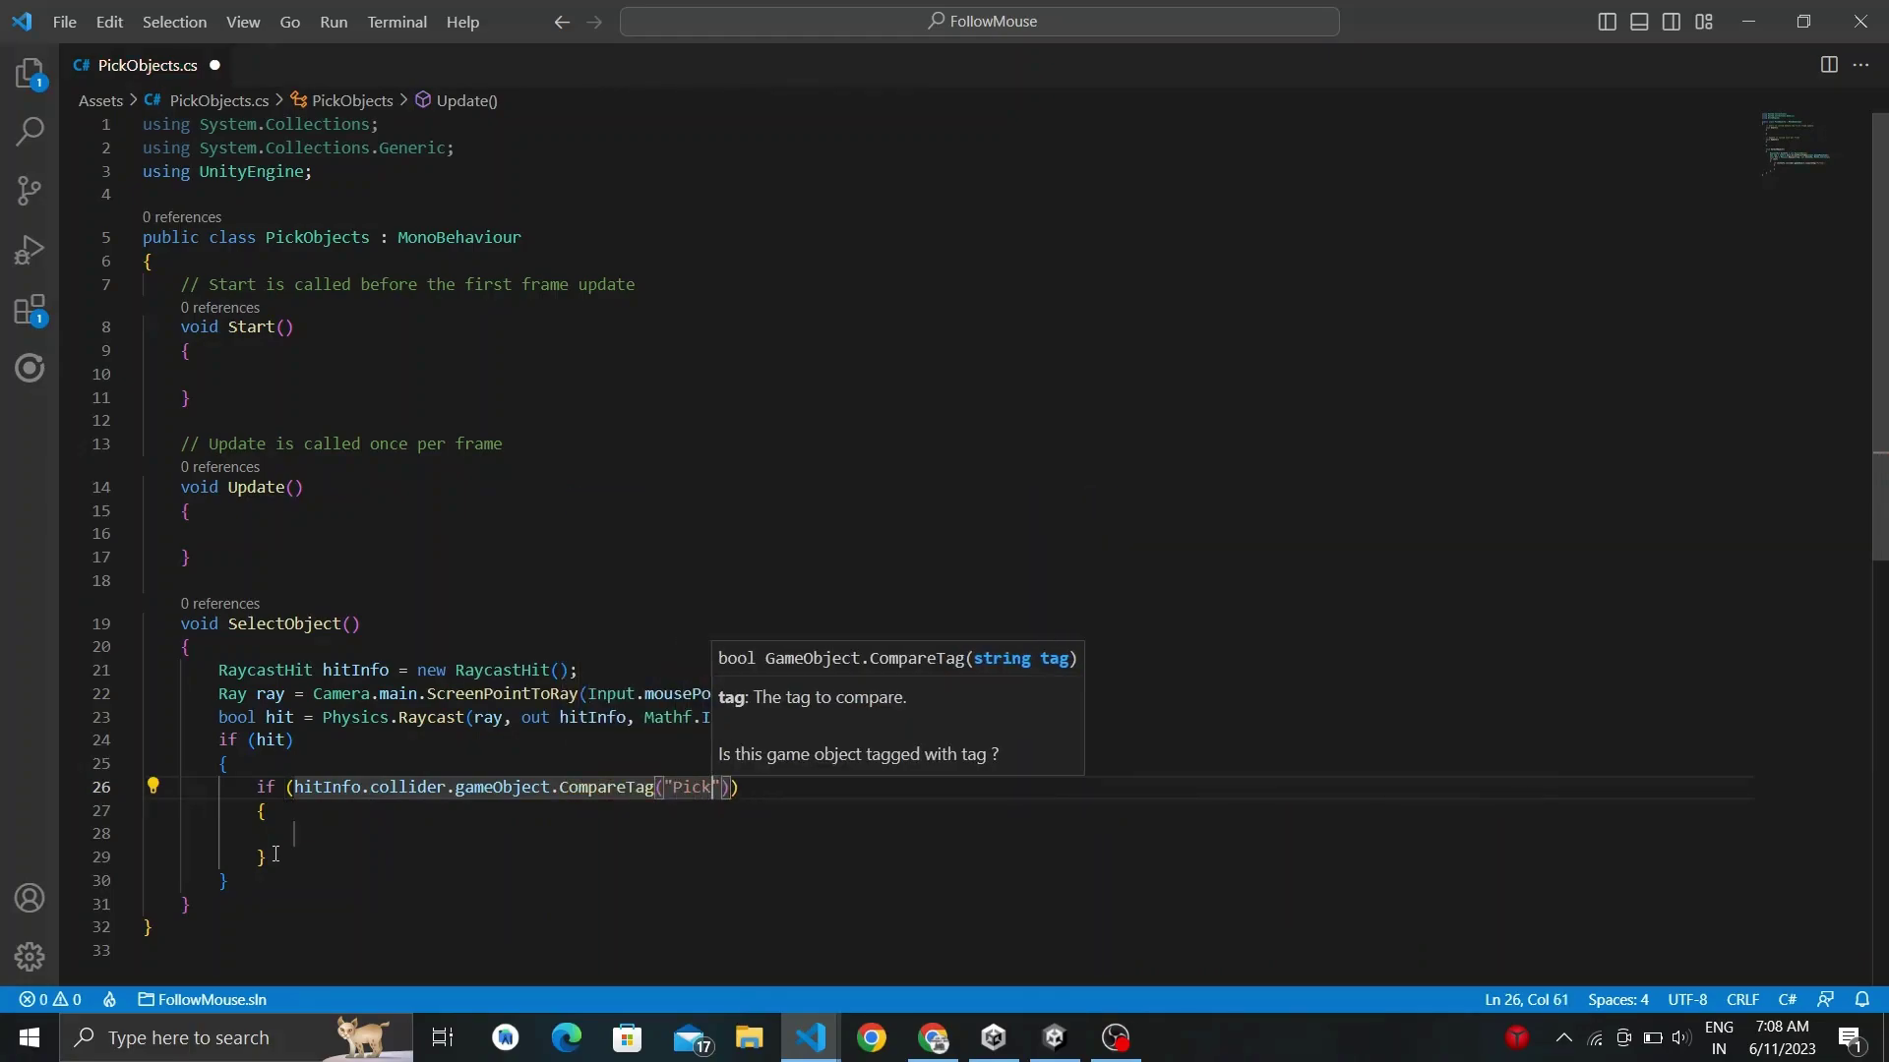
text(Object)
key(End)
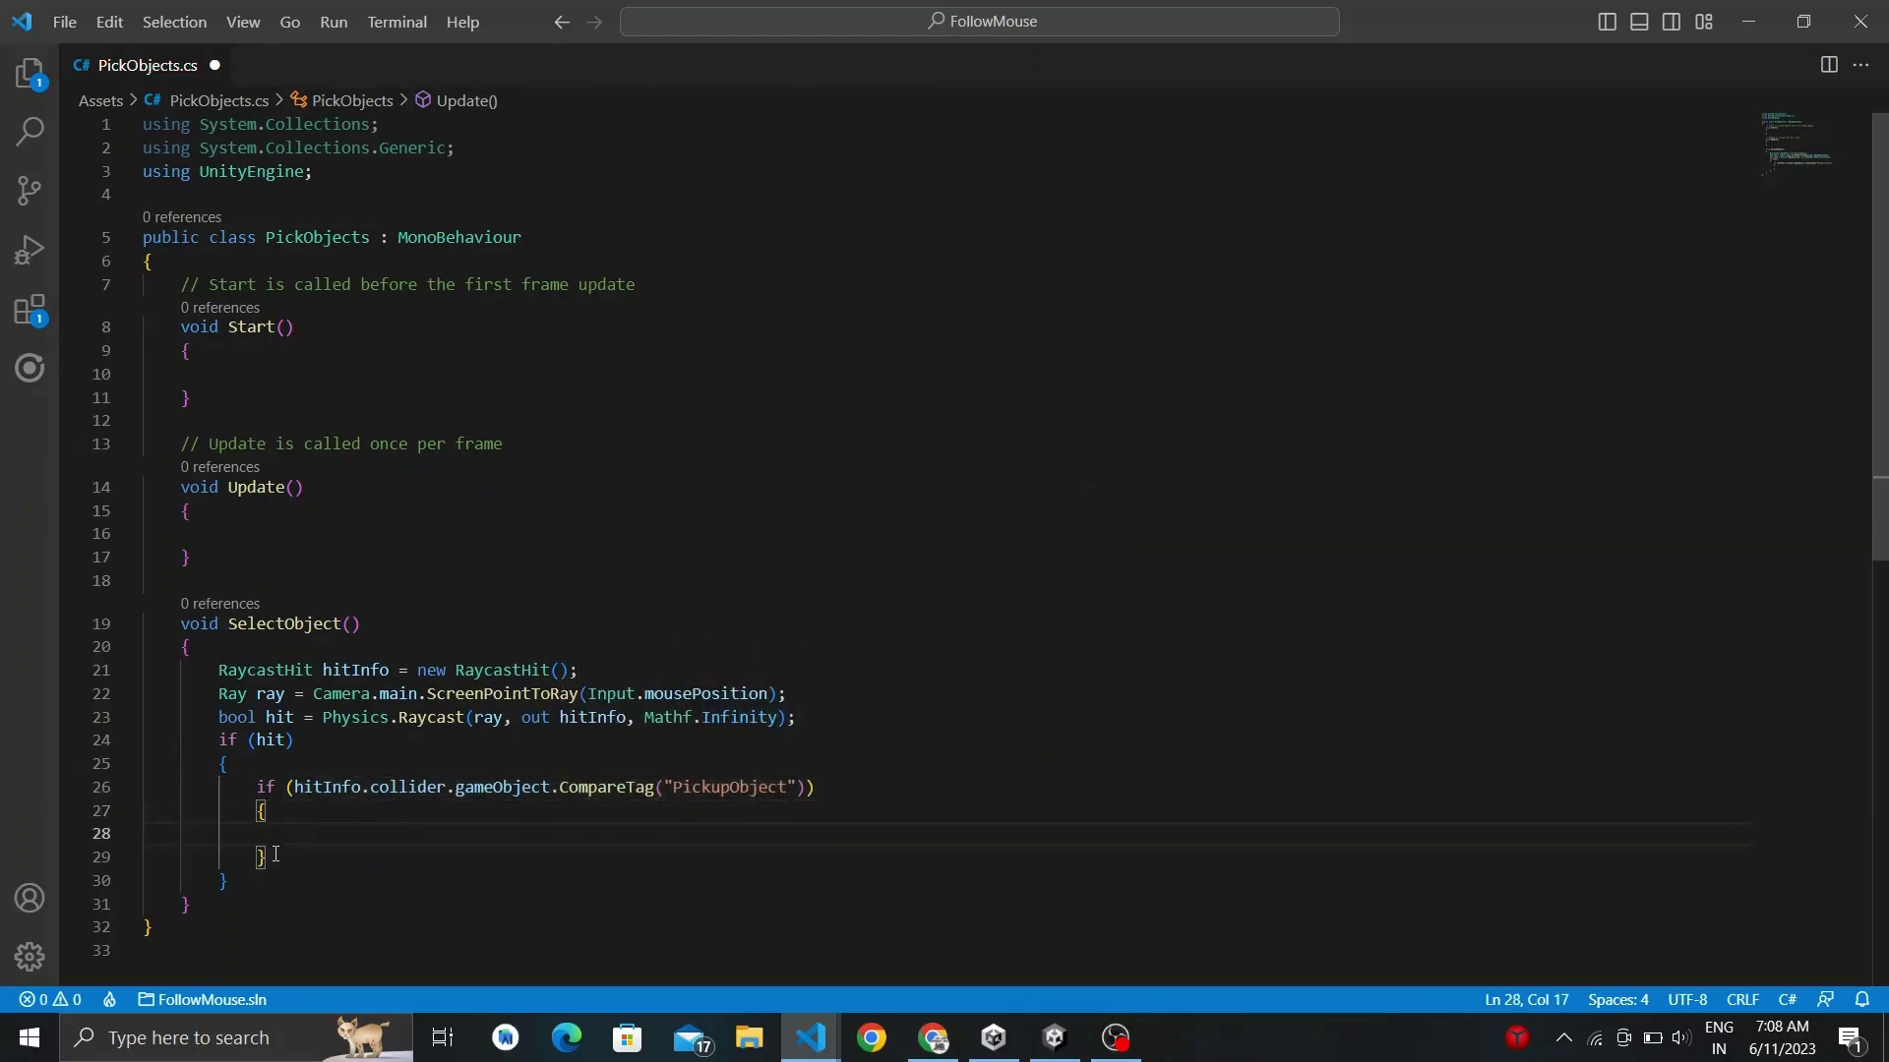
text(Debug.Log(")
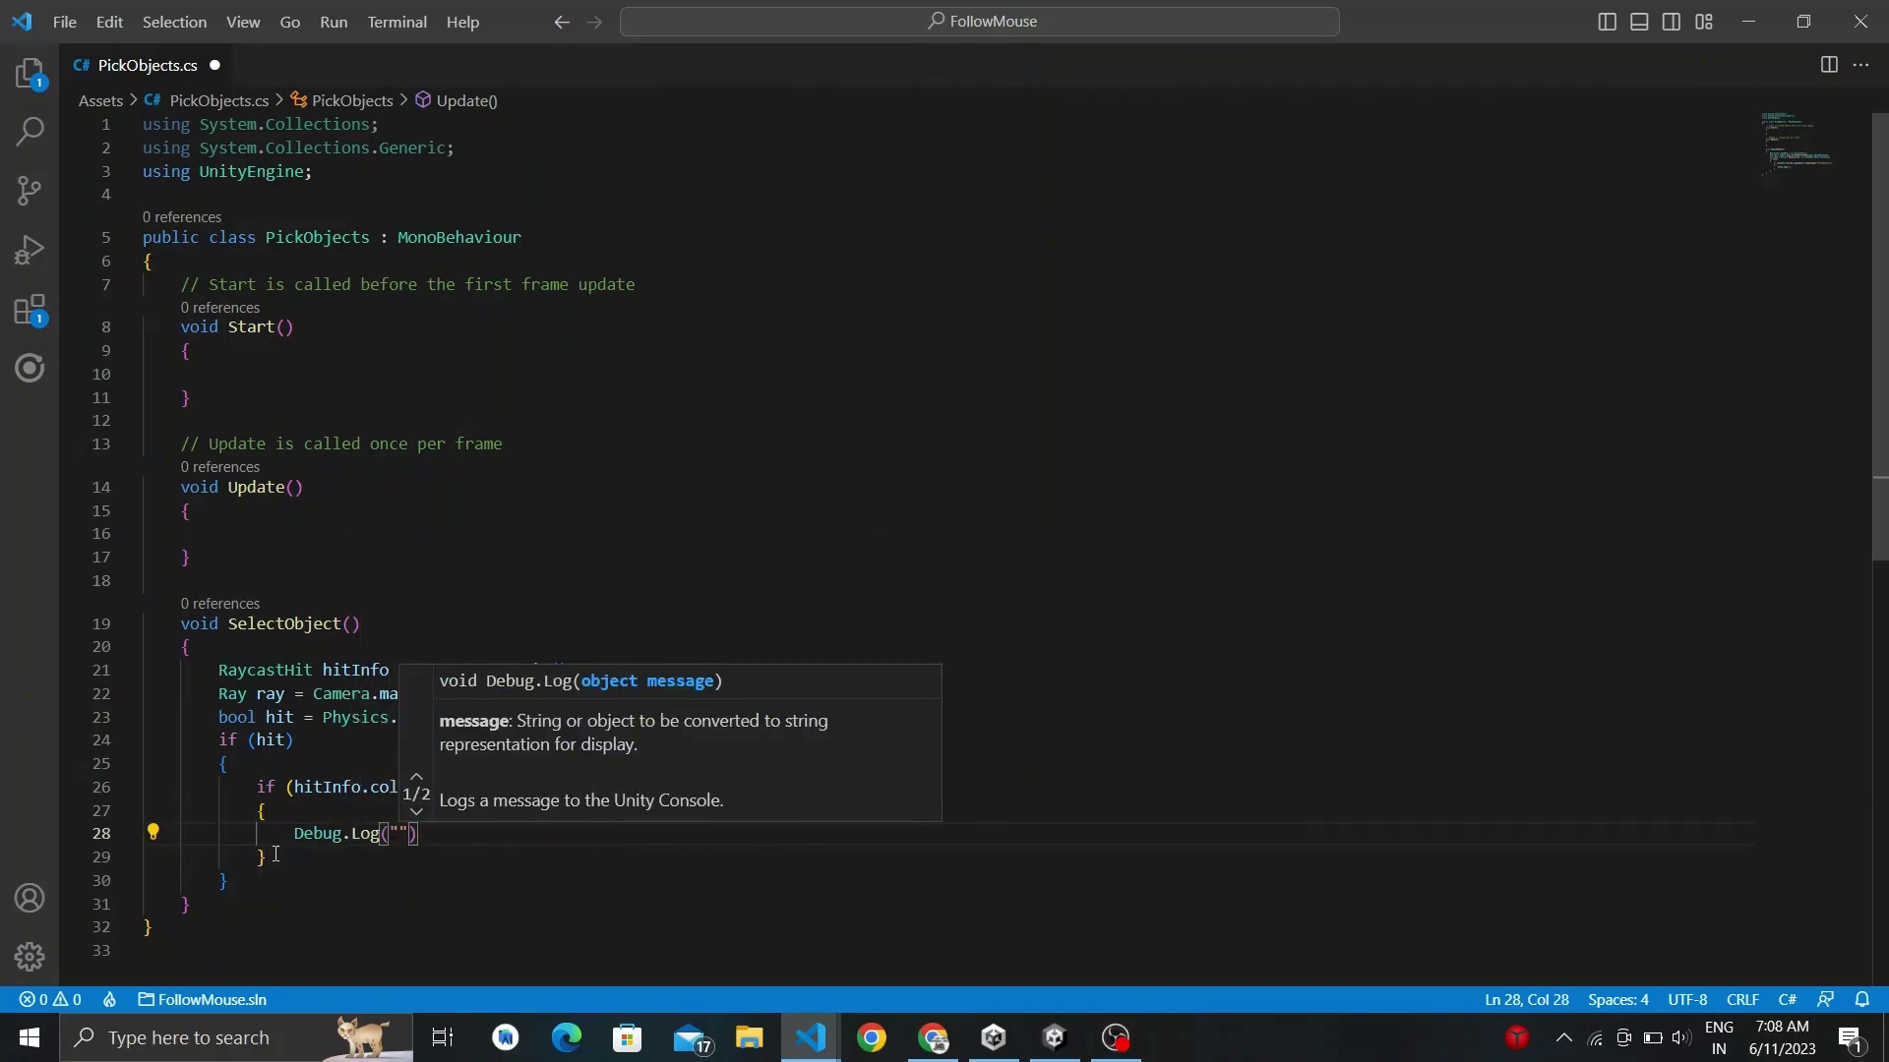
text(Object Found)
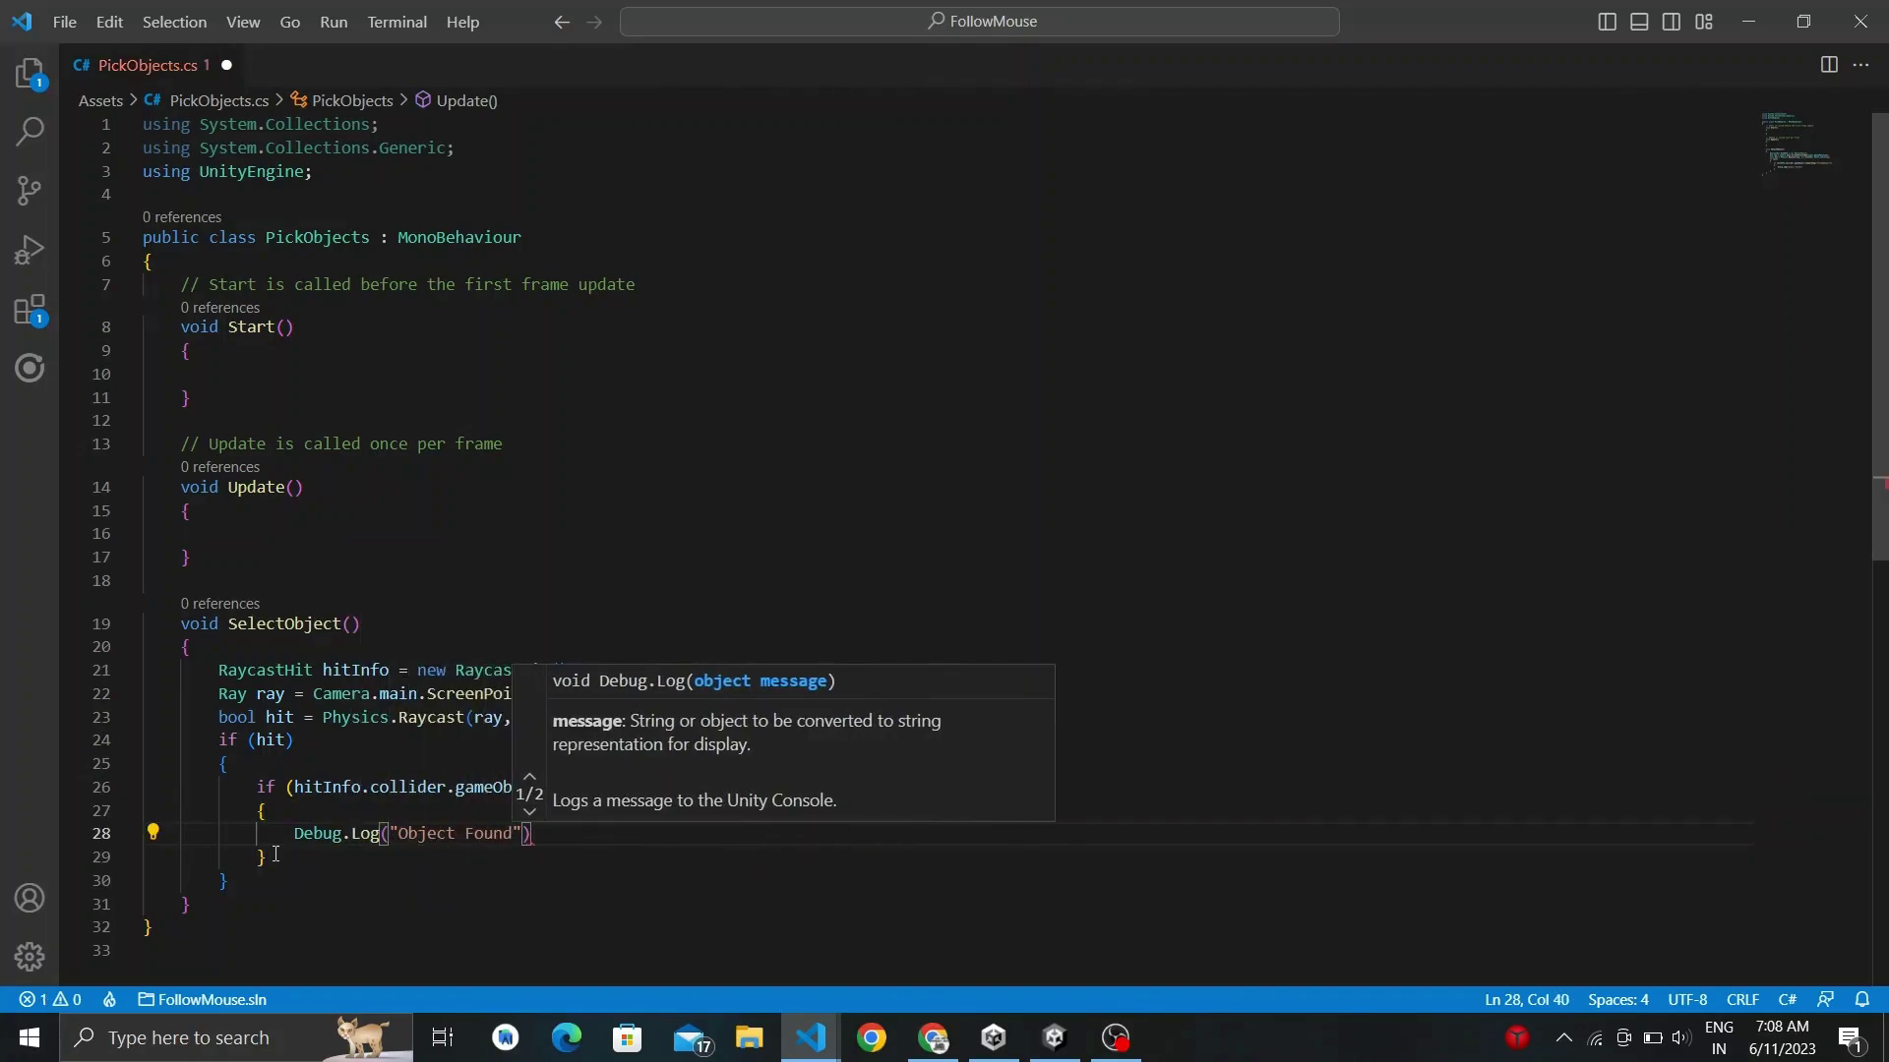
key(End)
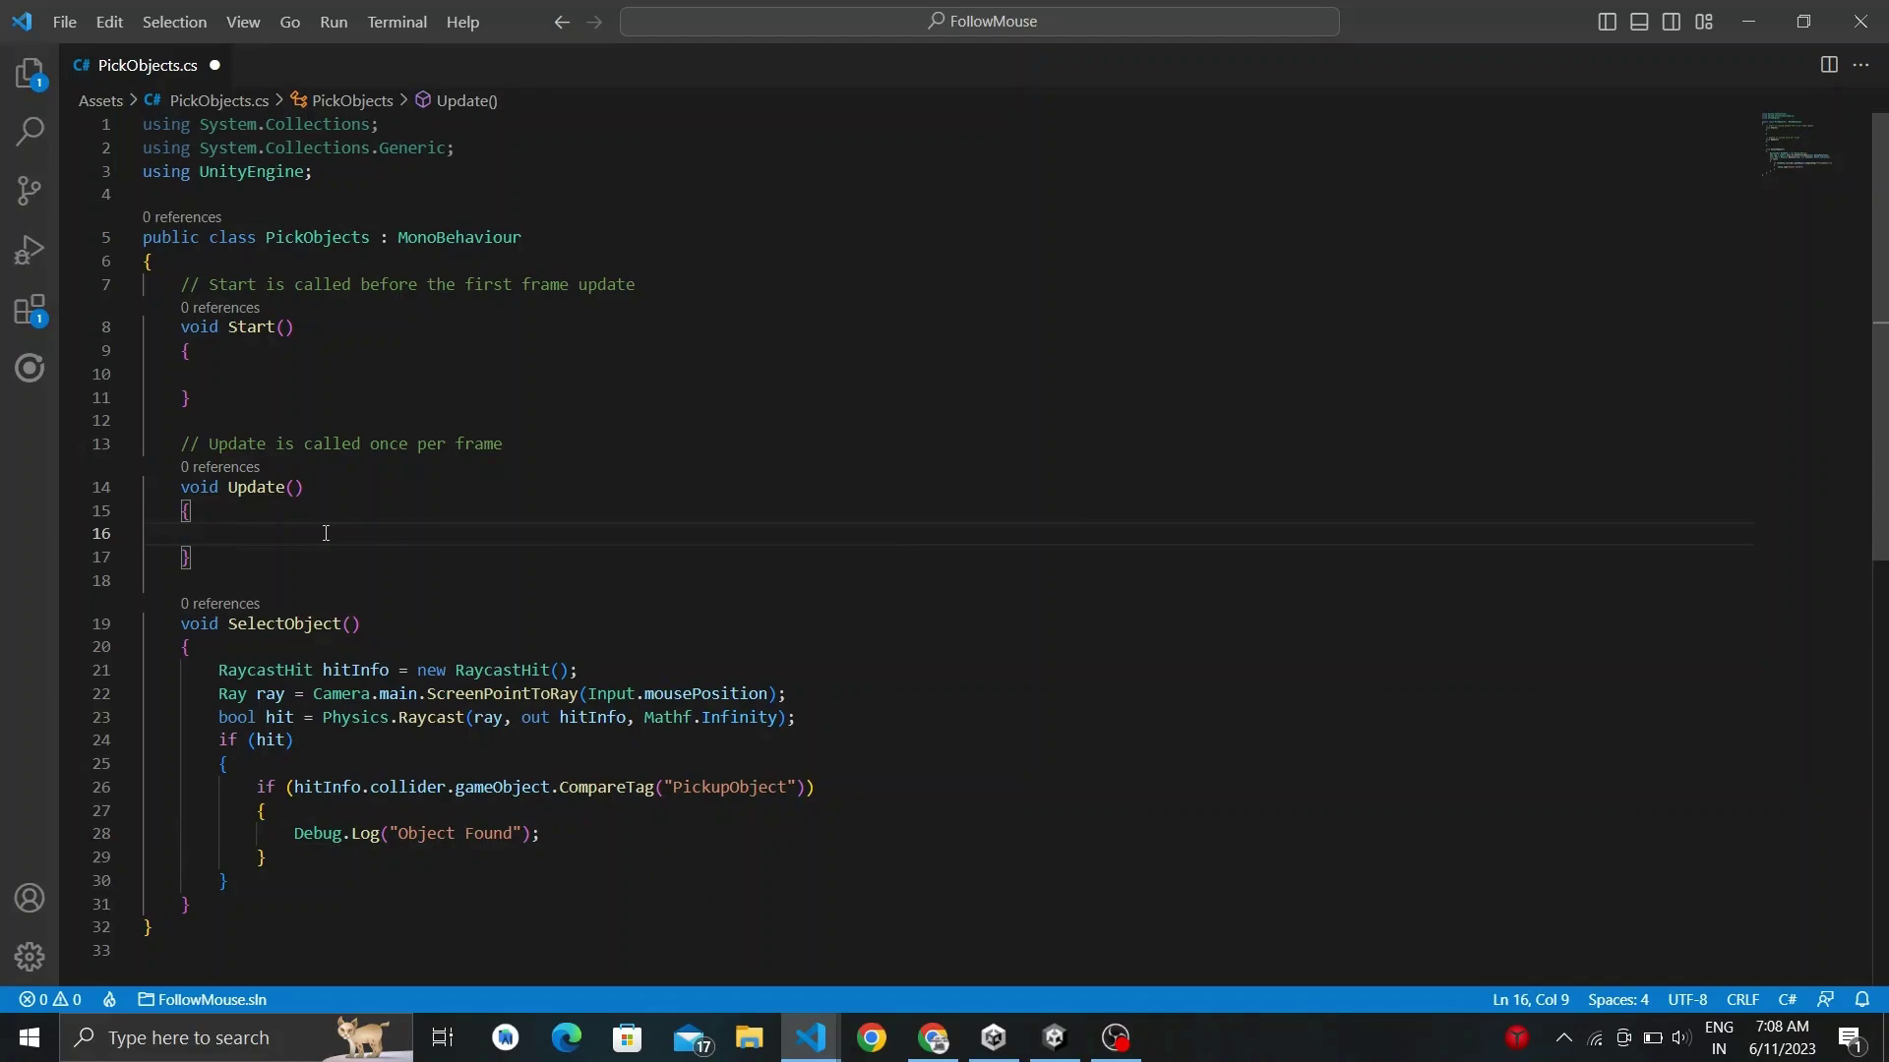
In Update, call SelectObject() inside if (Input.GetMouseButtonDown(0)).
text(if)
key(Tab)
text(Input.Get)
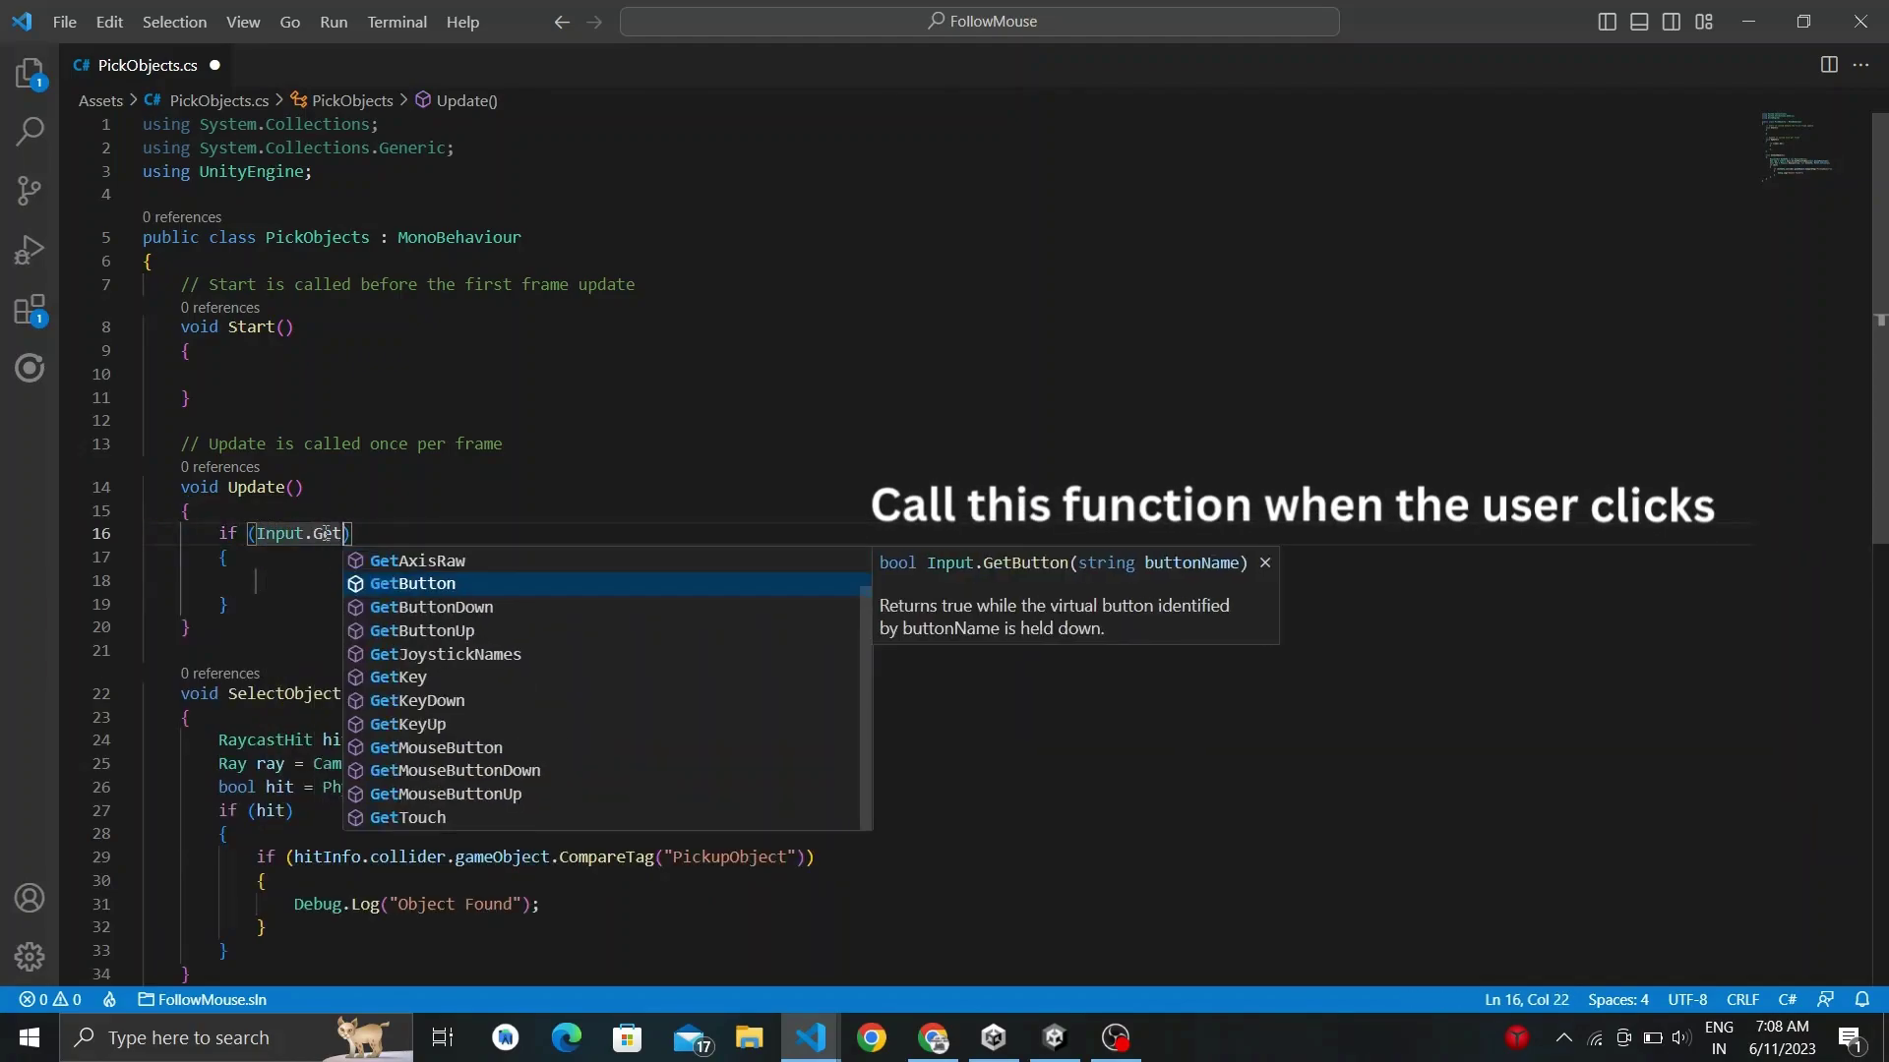
text(Mou)
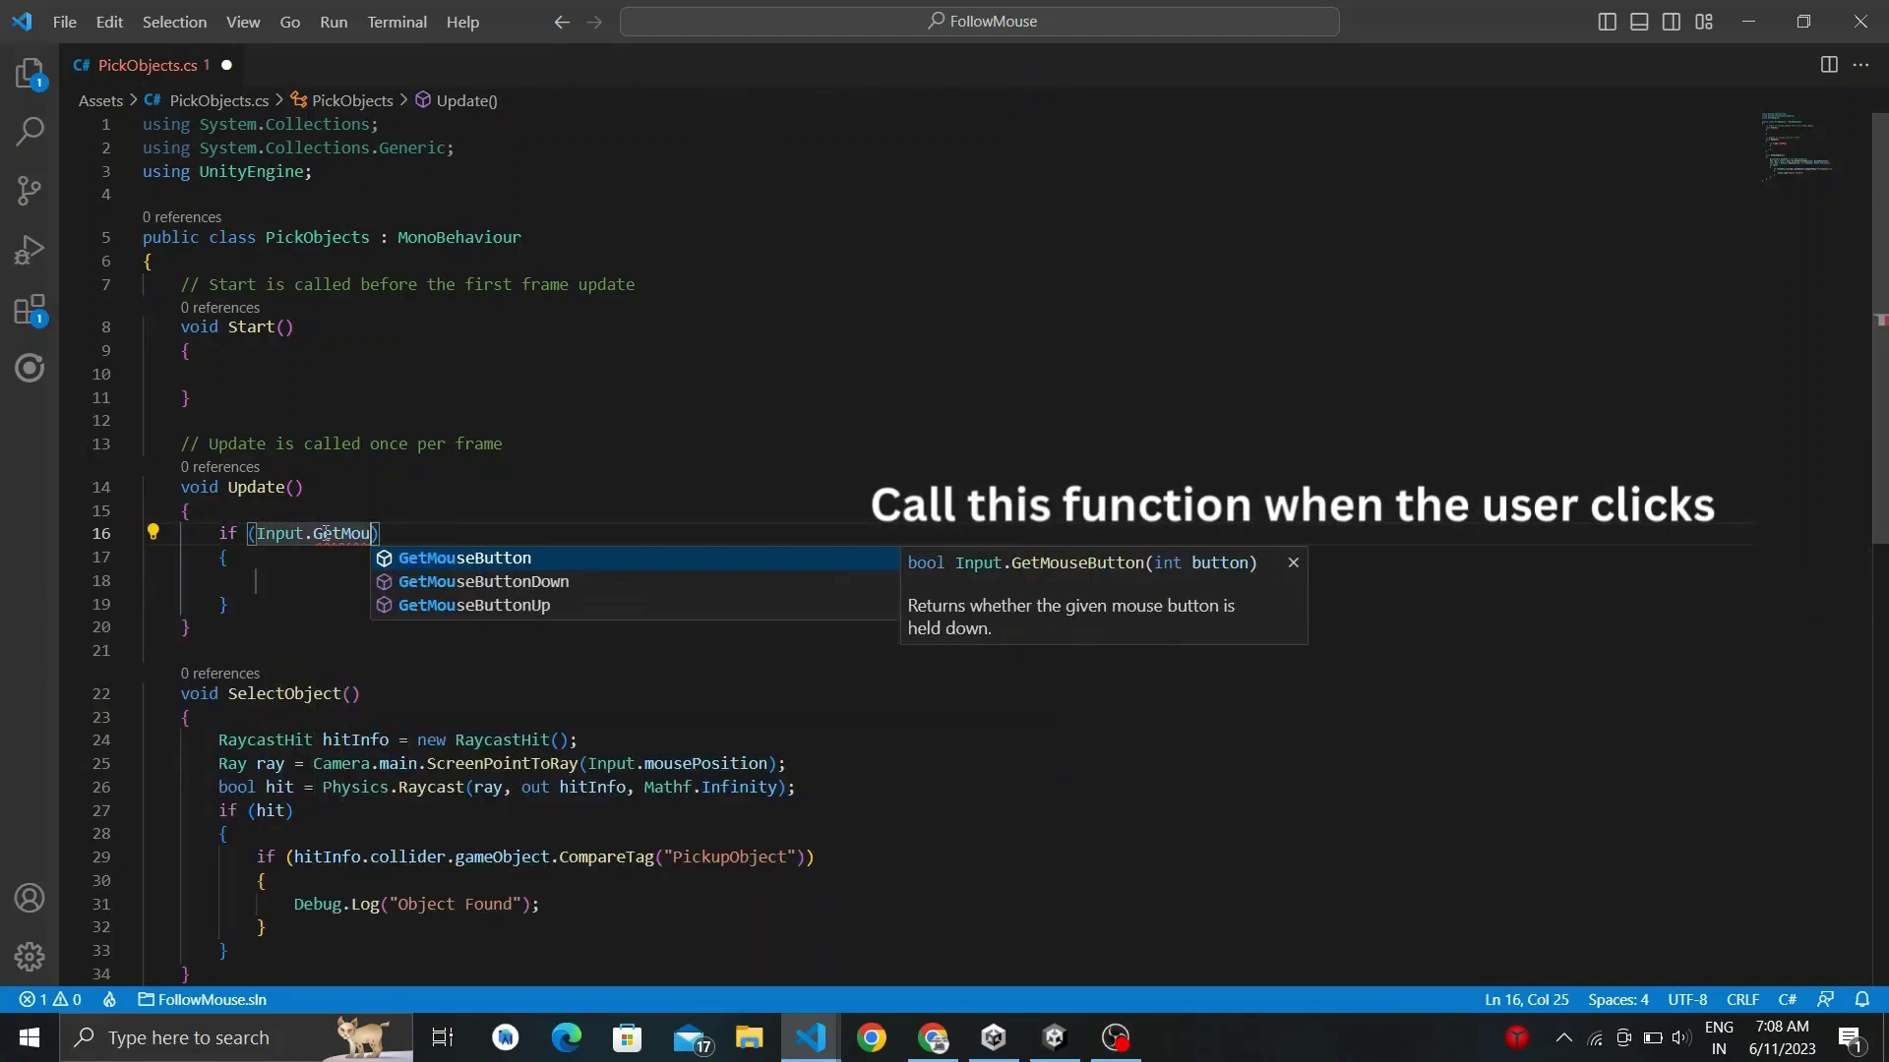
key(Down)
key(Tab)
text((0)
key(Down)
key(Down)
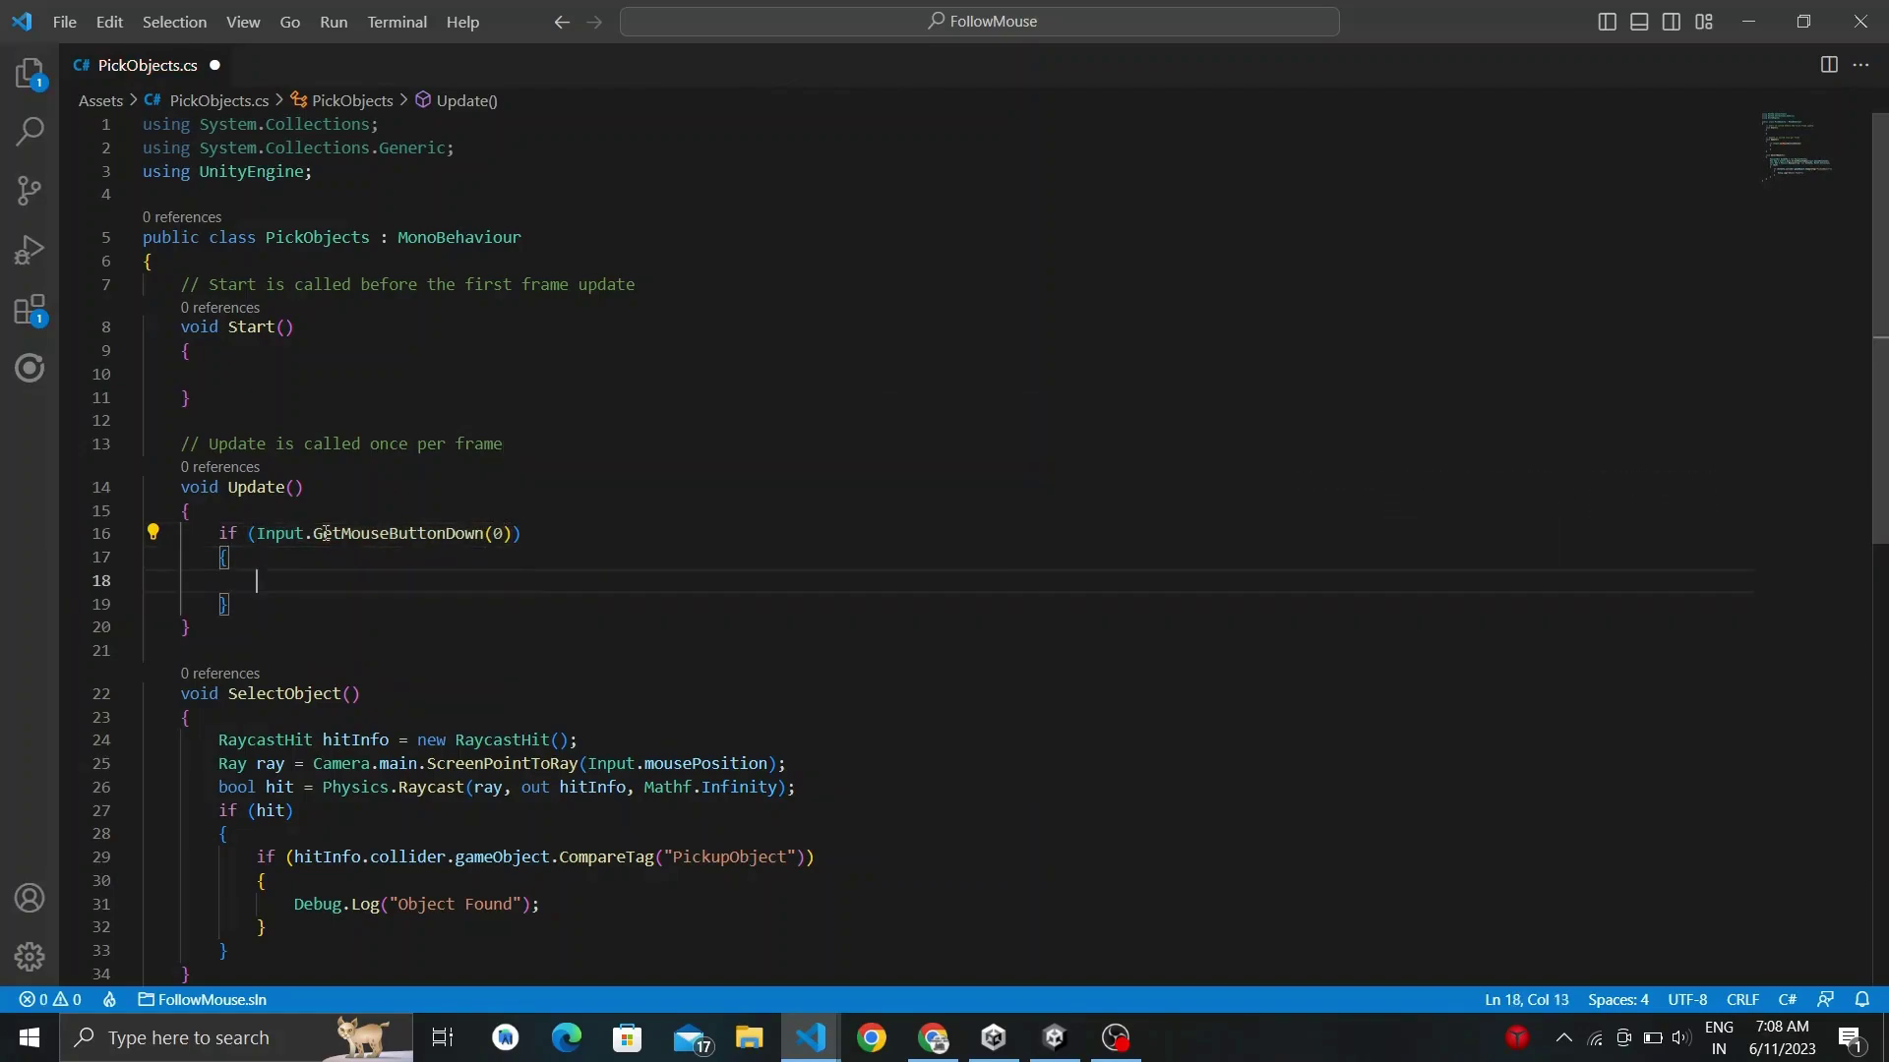
text(Sel)
key(Down)
key(Tab)
scroll(331, 538, down, 1)
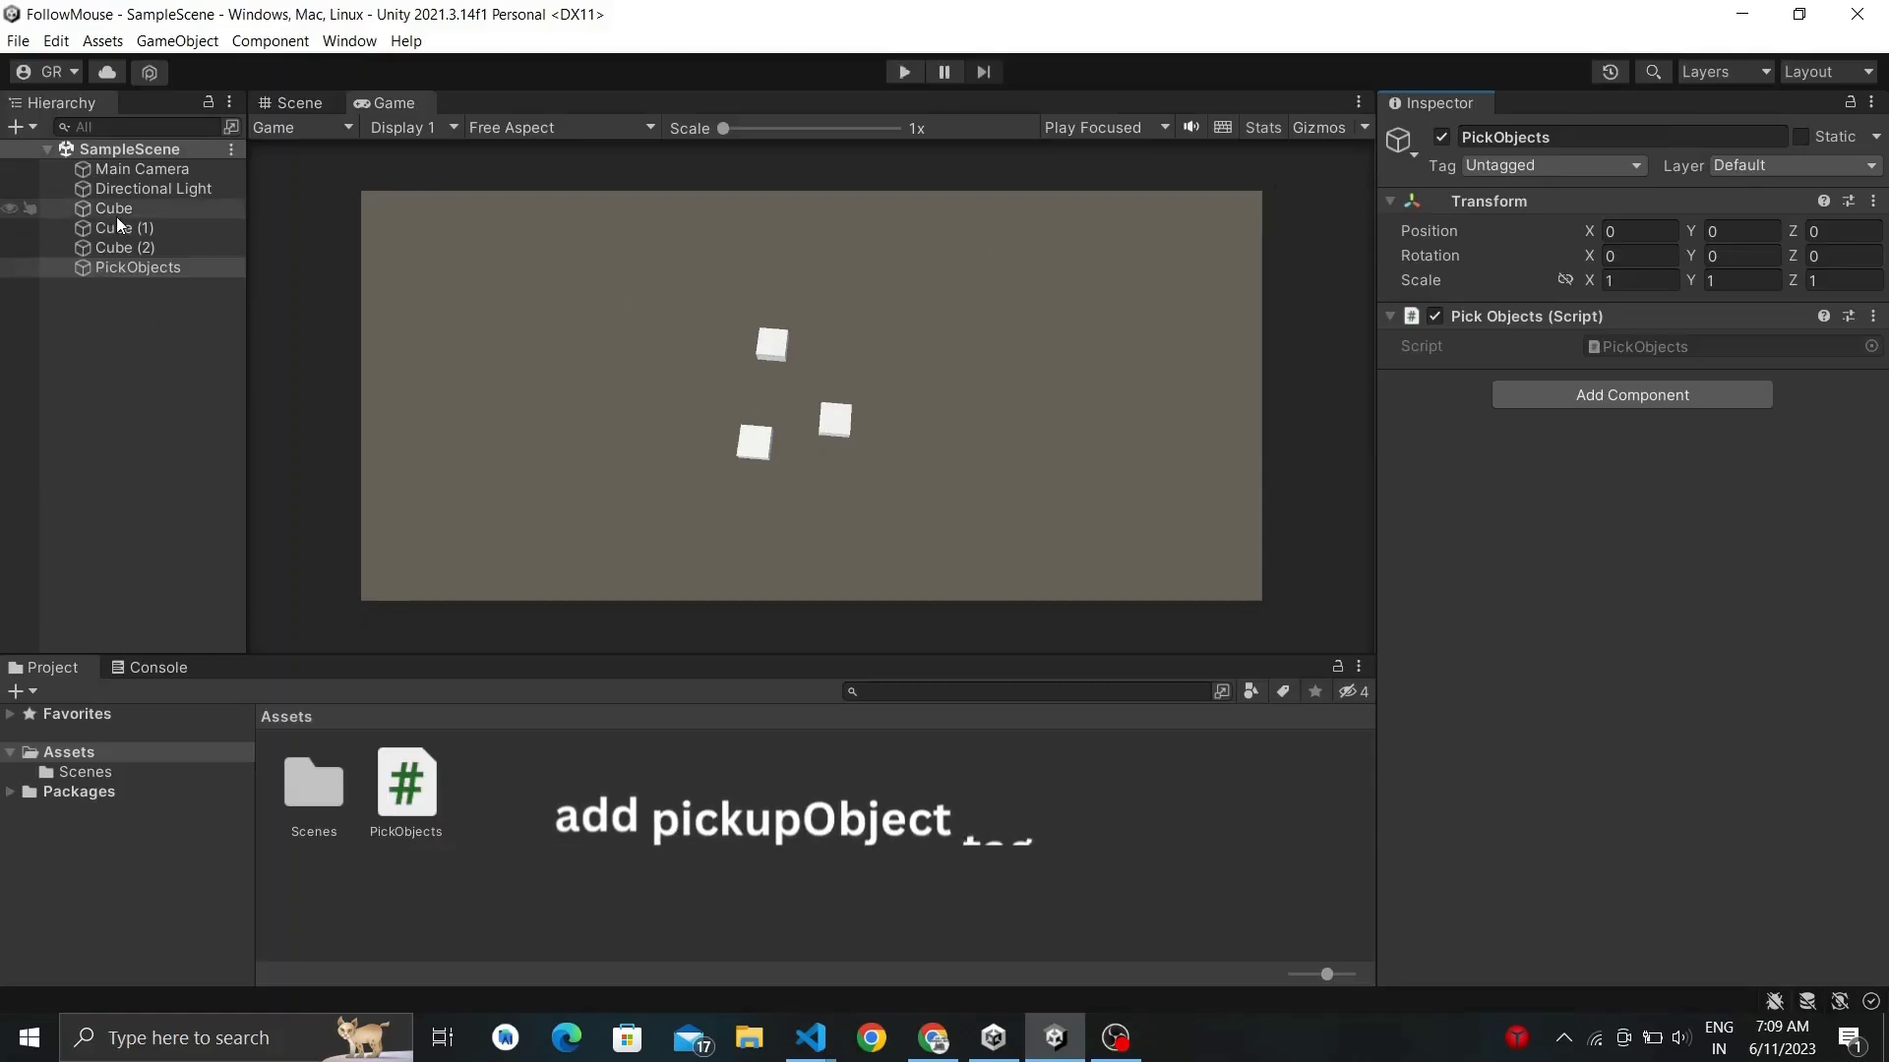
Create a PickupObject tag and assign it to all three cubes.
click(116, 209)
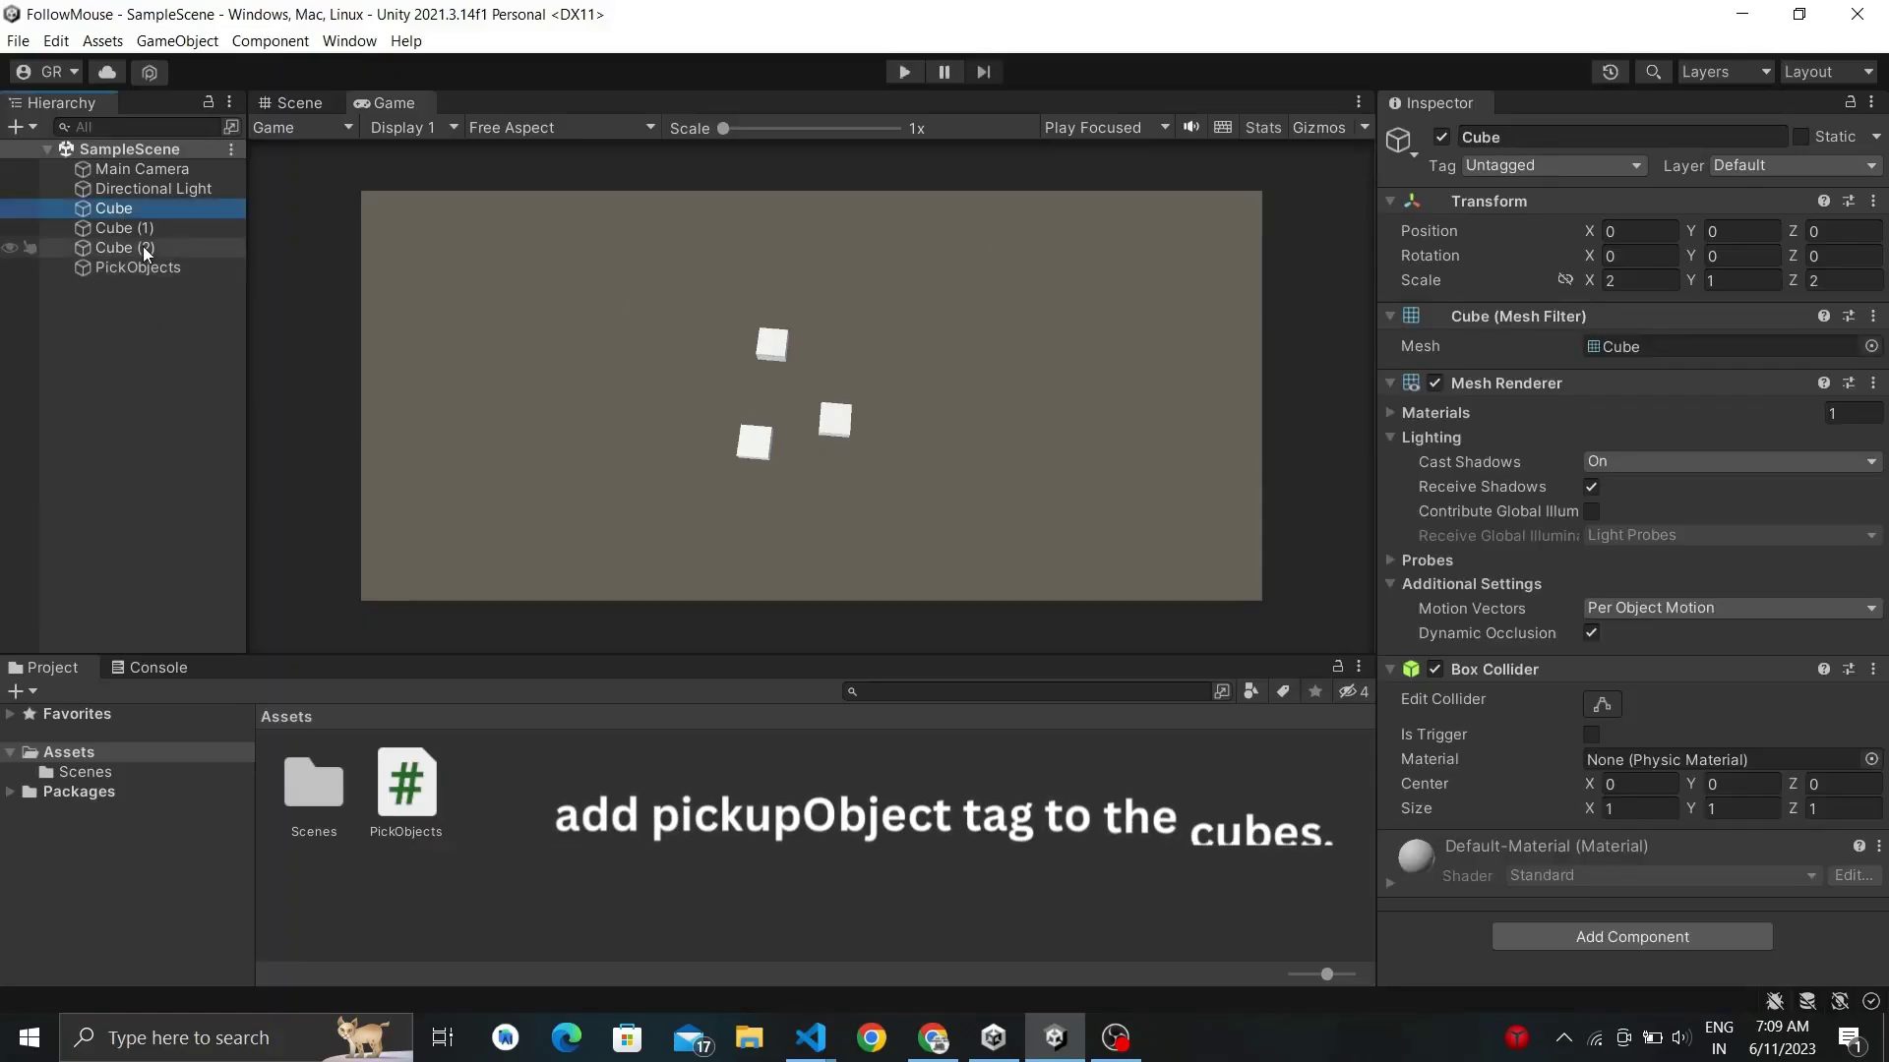
shift+click(144, 246)
click(1505, 165)
click(1530, 366)
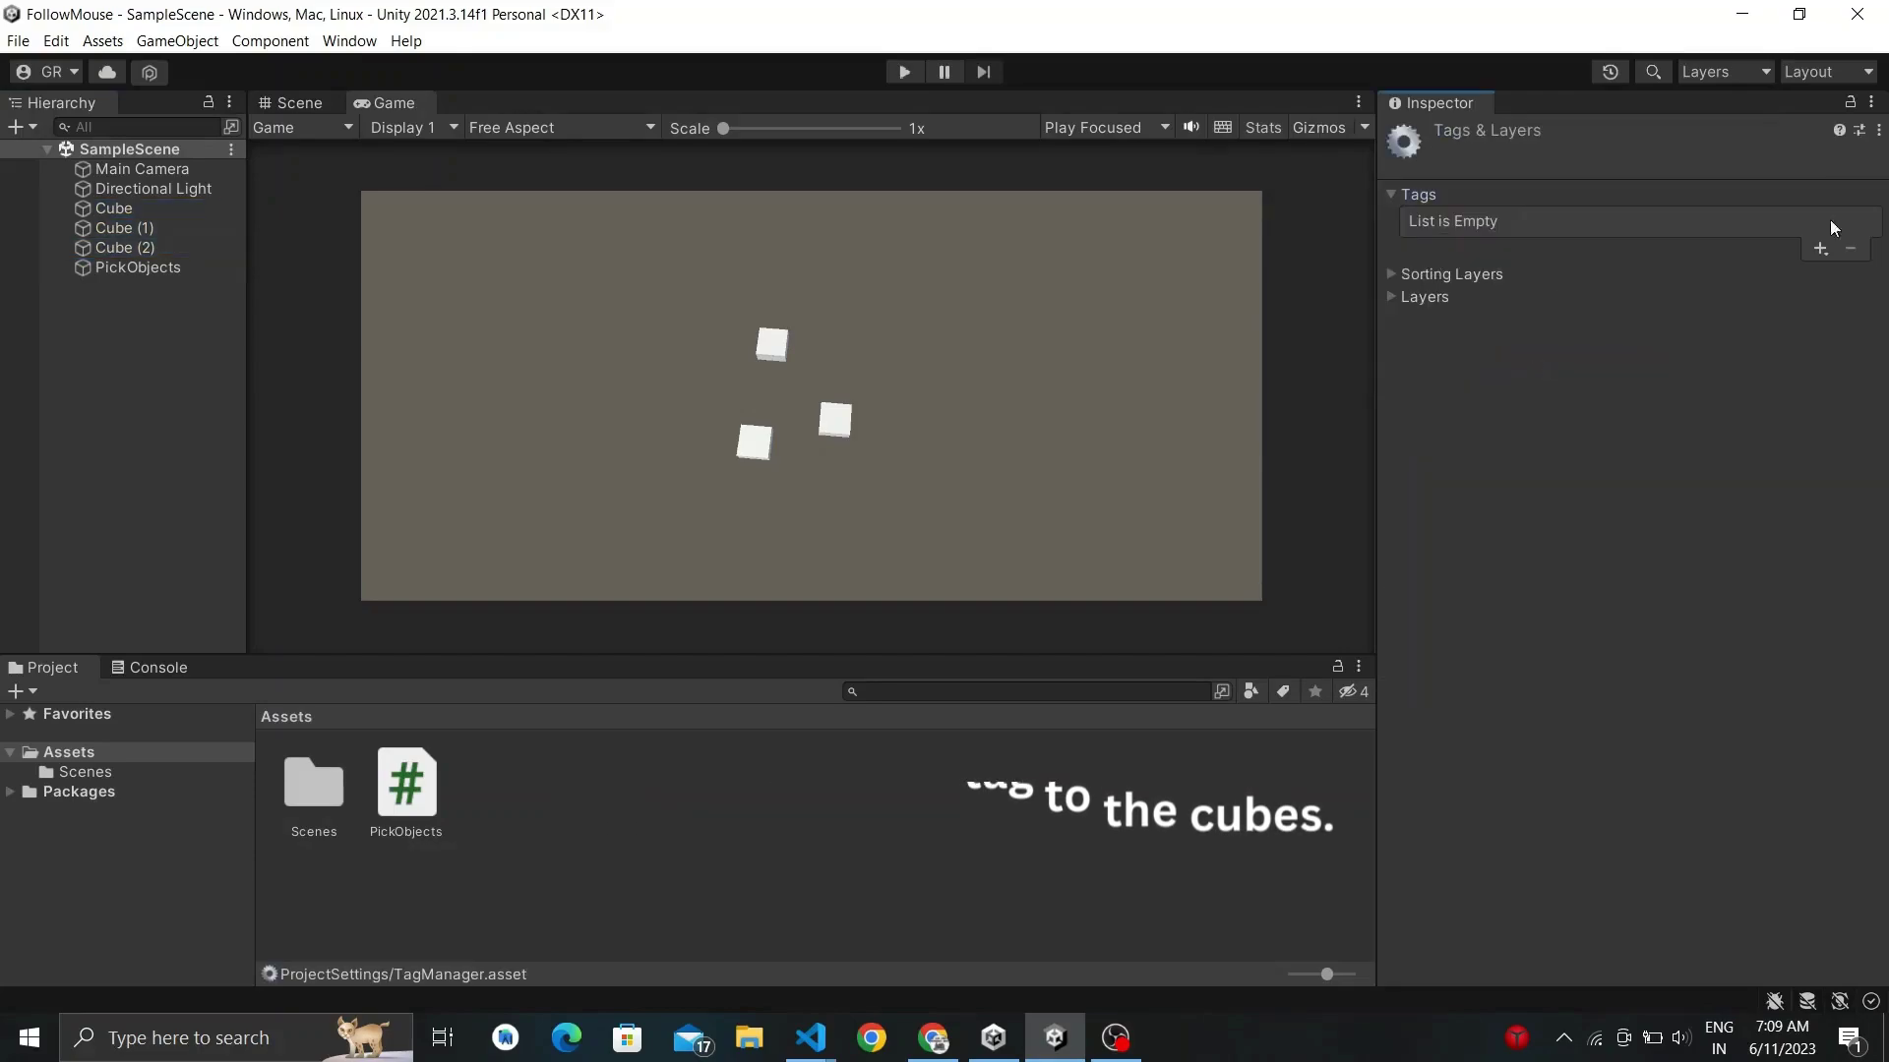
click(1821, 248)
text(PickupO)
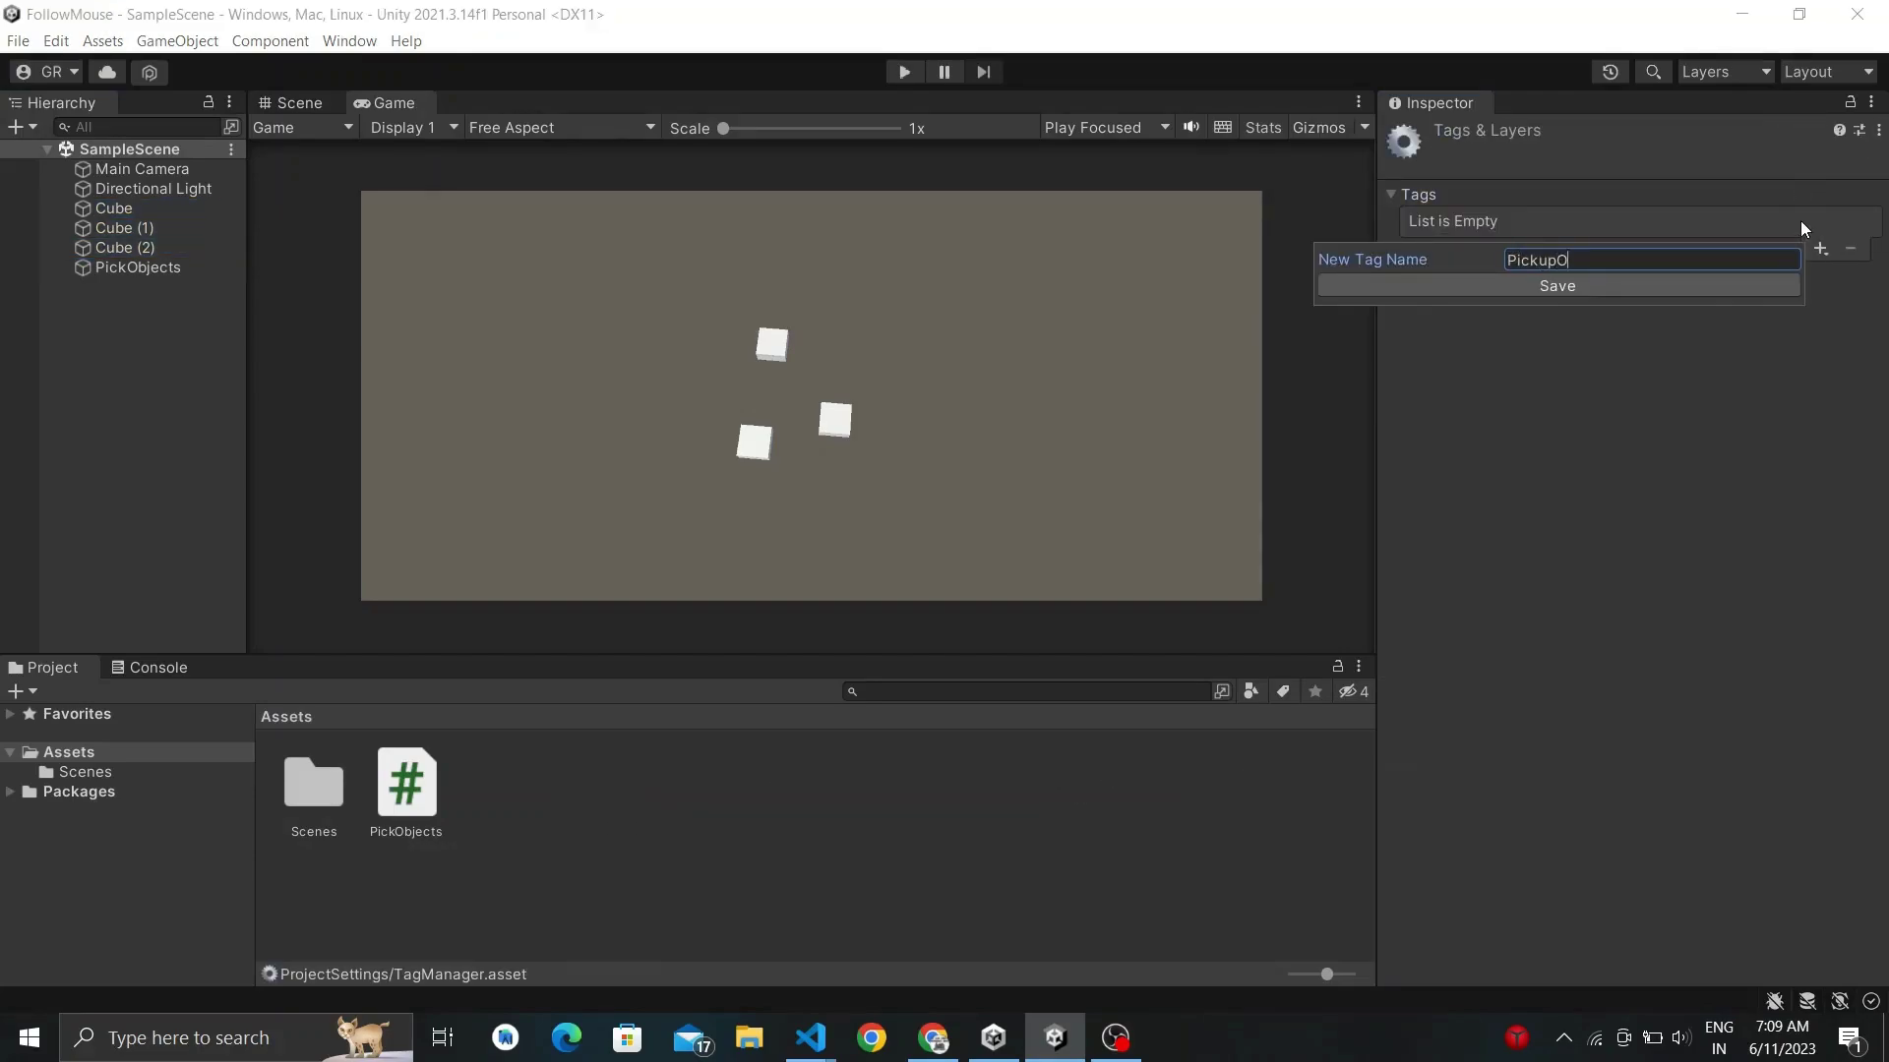
text(bject)
key(Return)
key(ctrl+z)
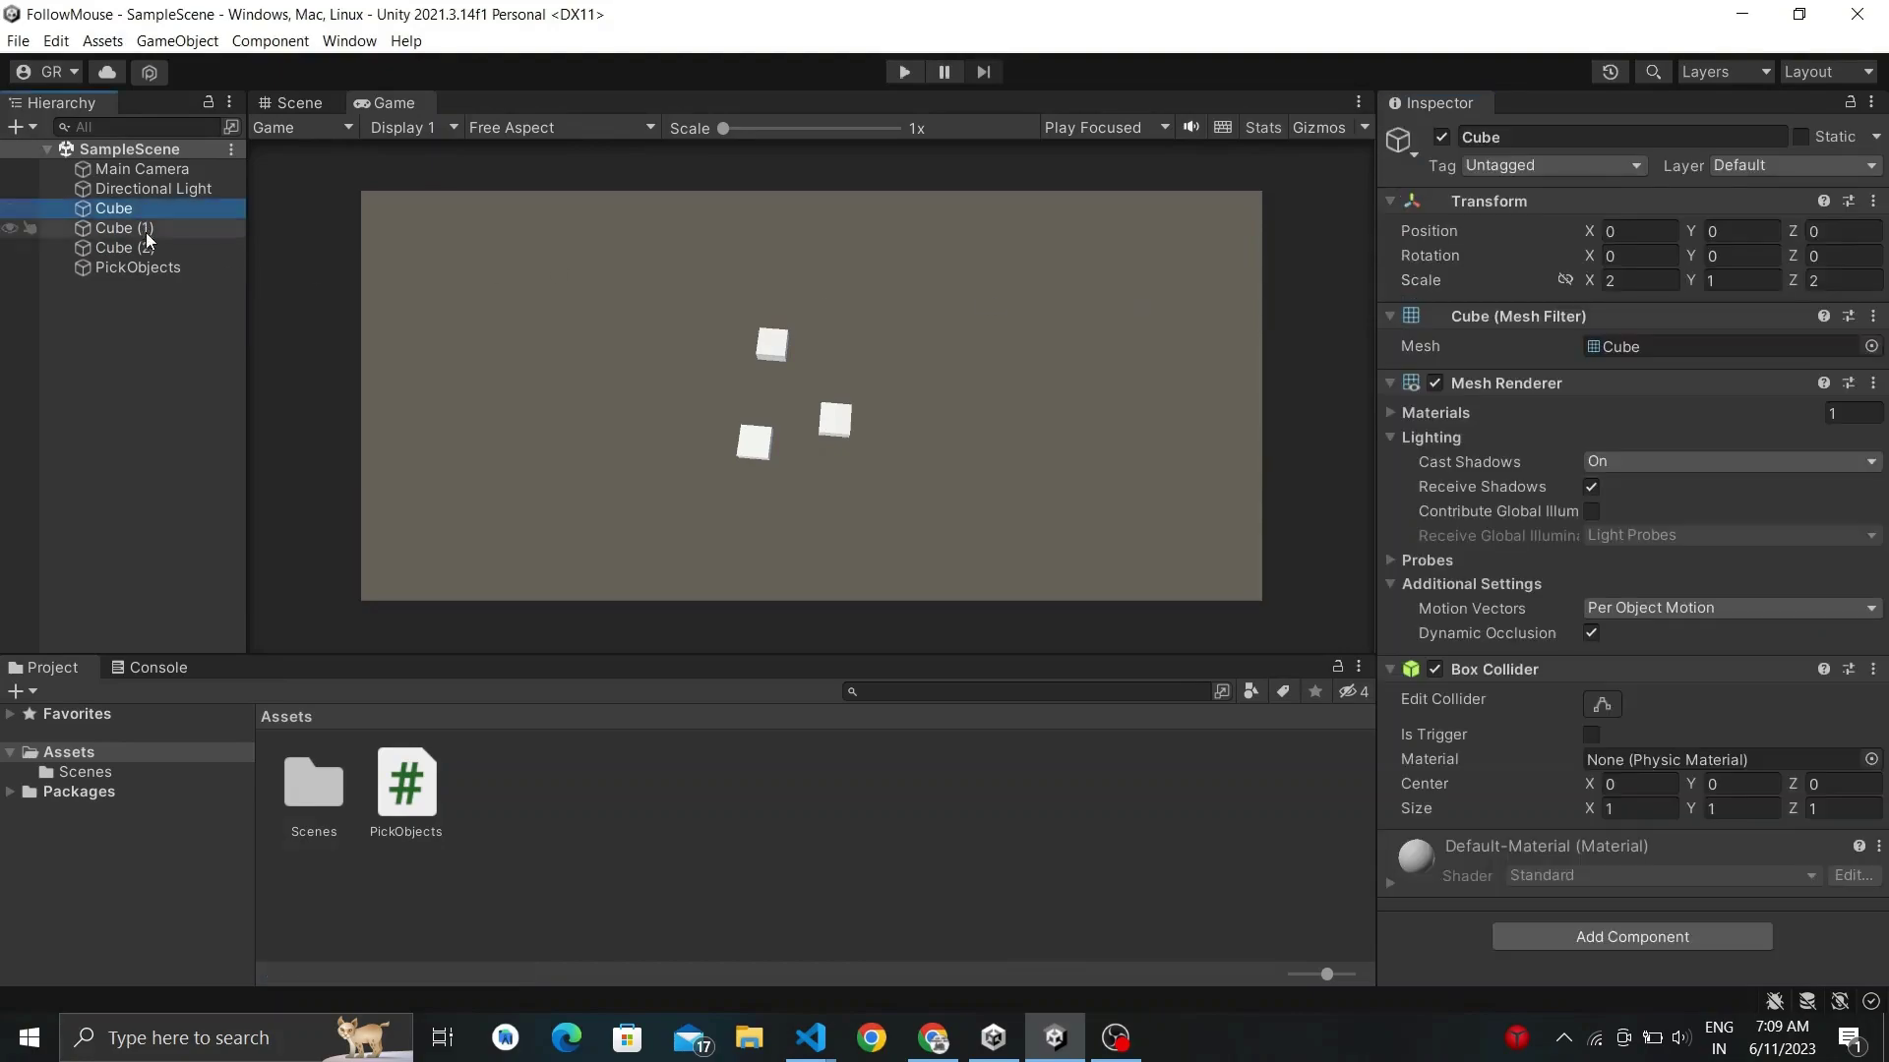
click(1549, 165)
click(1520, 364)
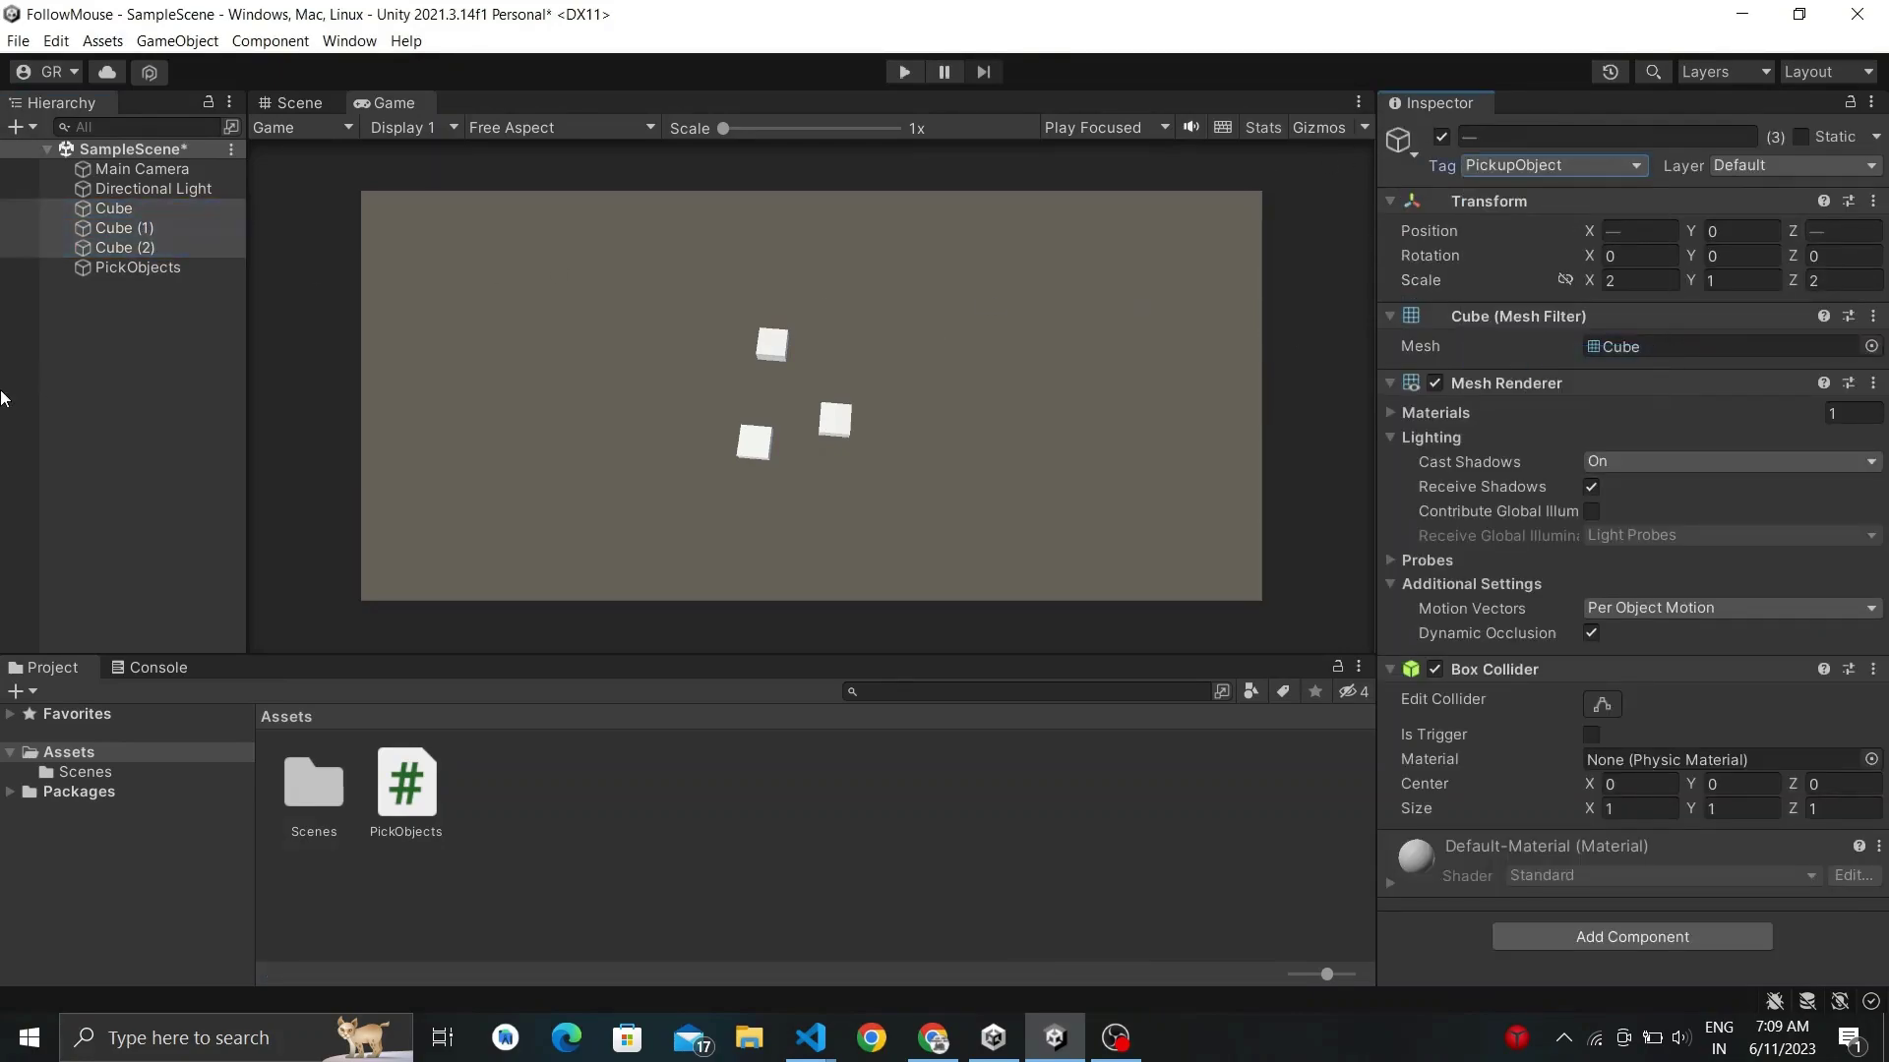
Play the scene with the Console open and click a cube to log Object Found.
click(126, 269)
click(905, 72)
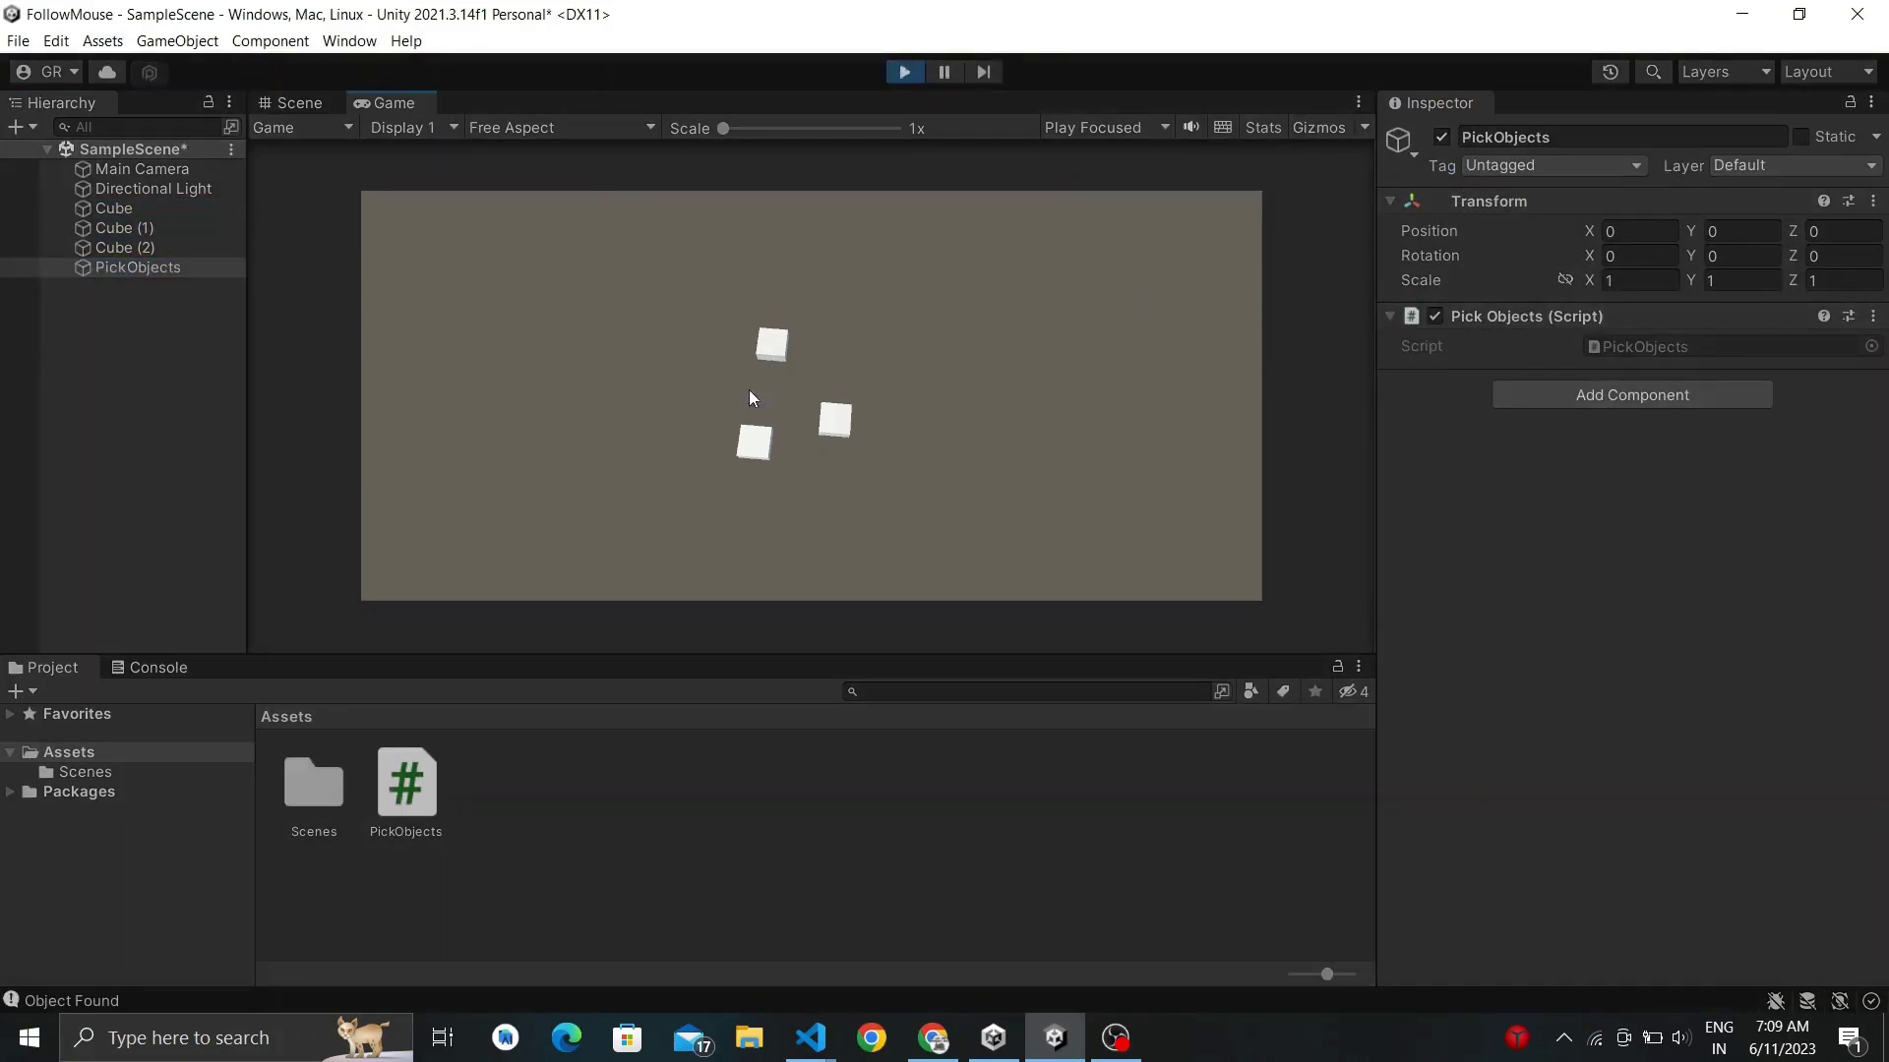
click(126, 671)
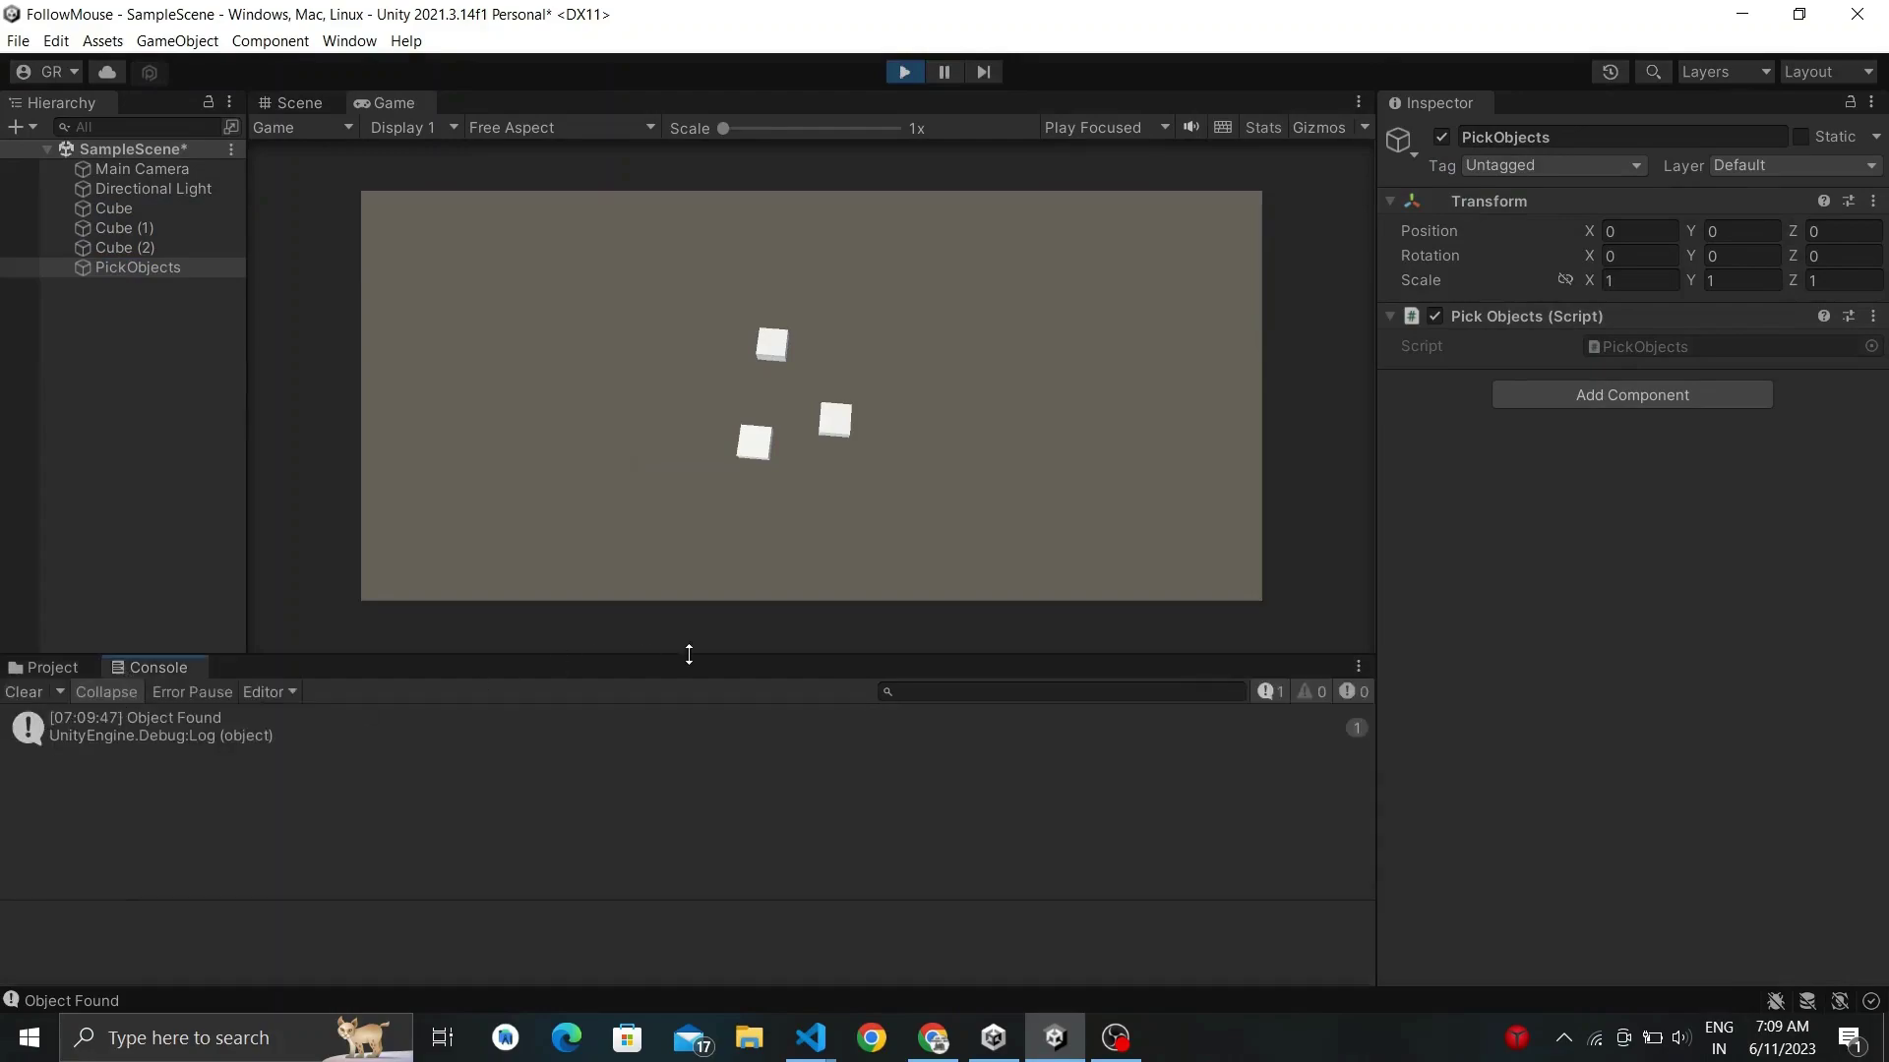
click(754, 448)
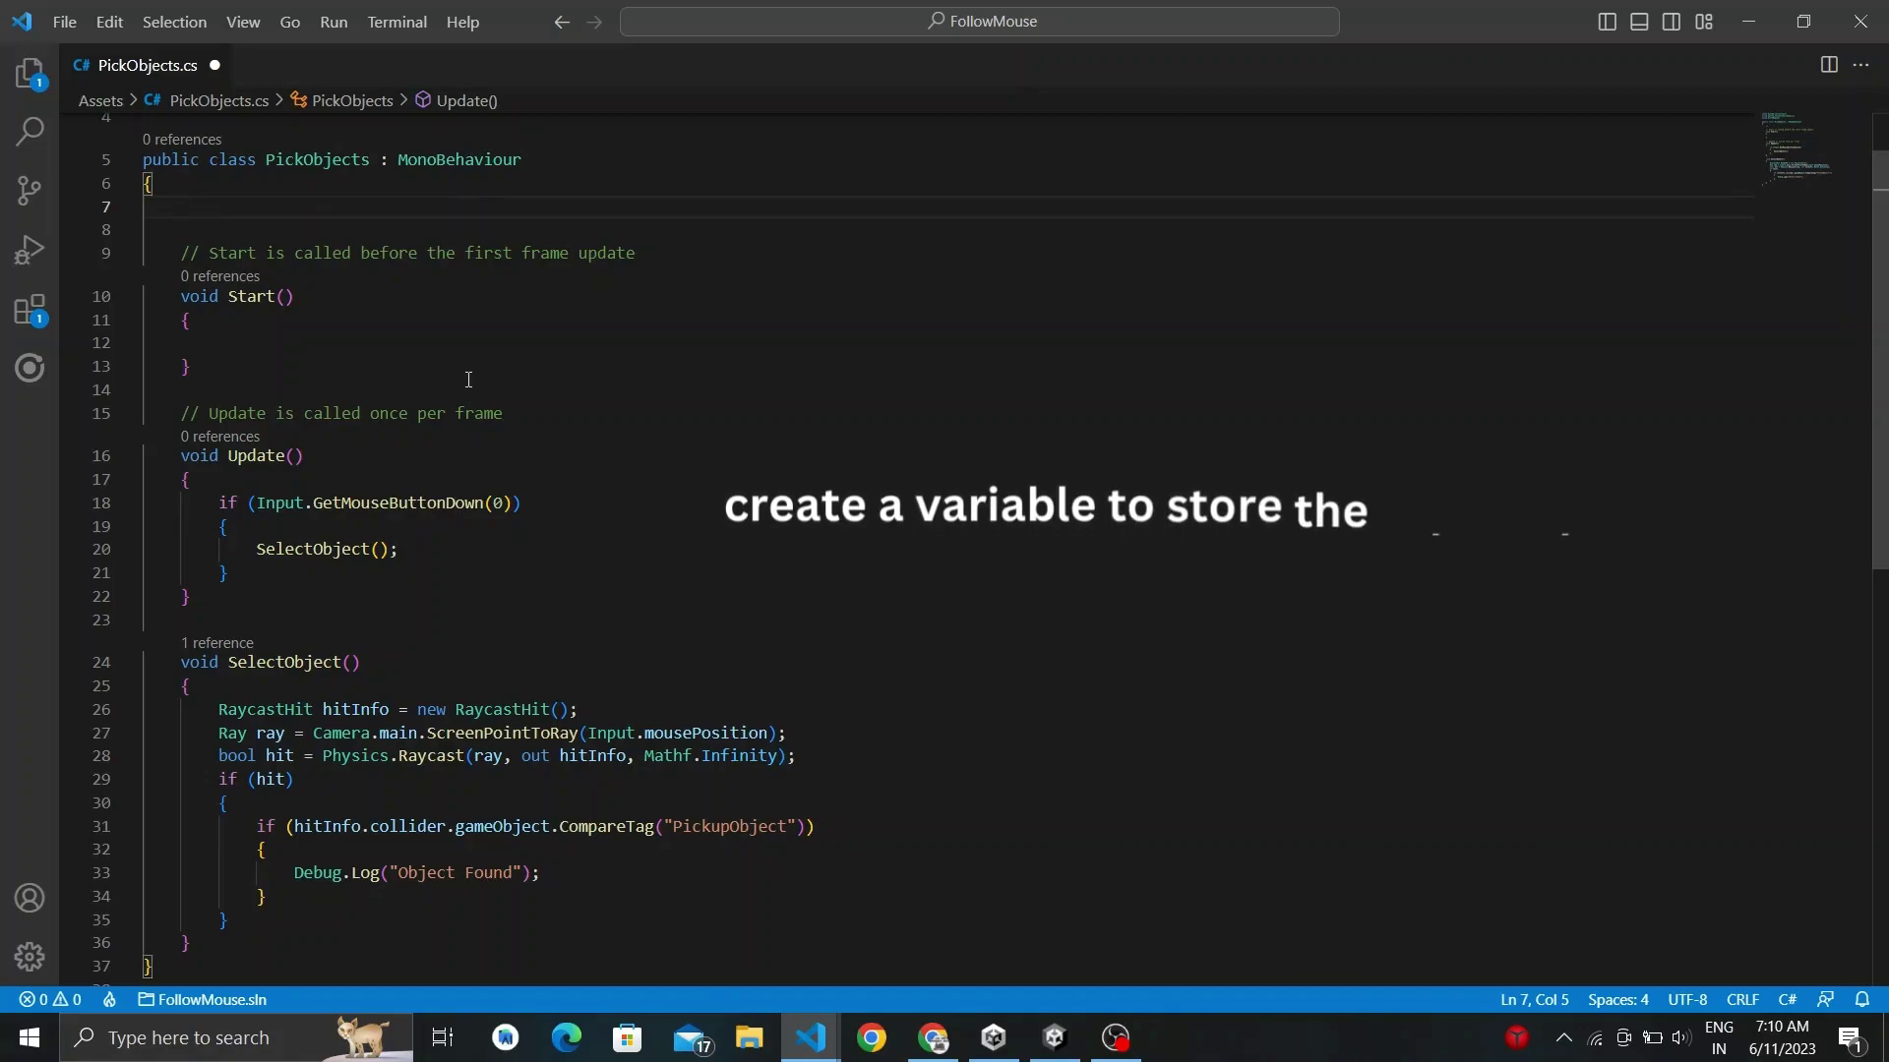
Declare GameObject selectedObj = null and assign it hitInfo.collider.gameObject on a hit.
text(GameObject selectedObj)
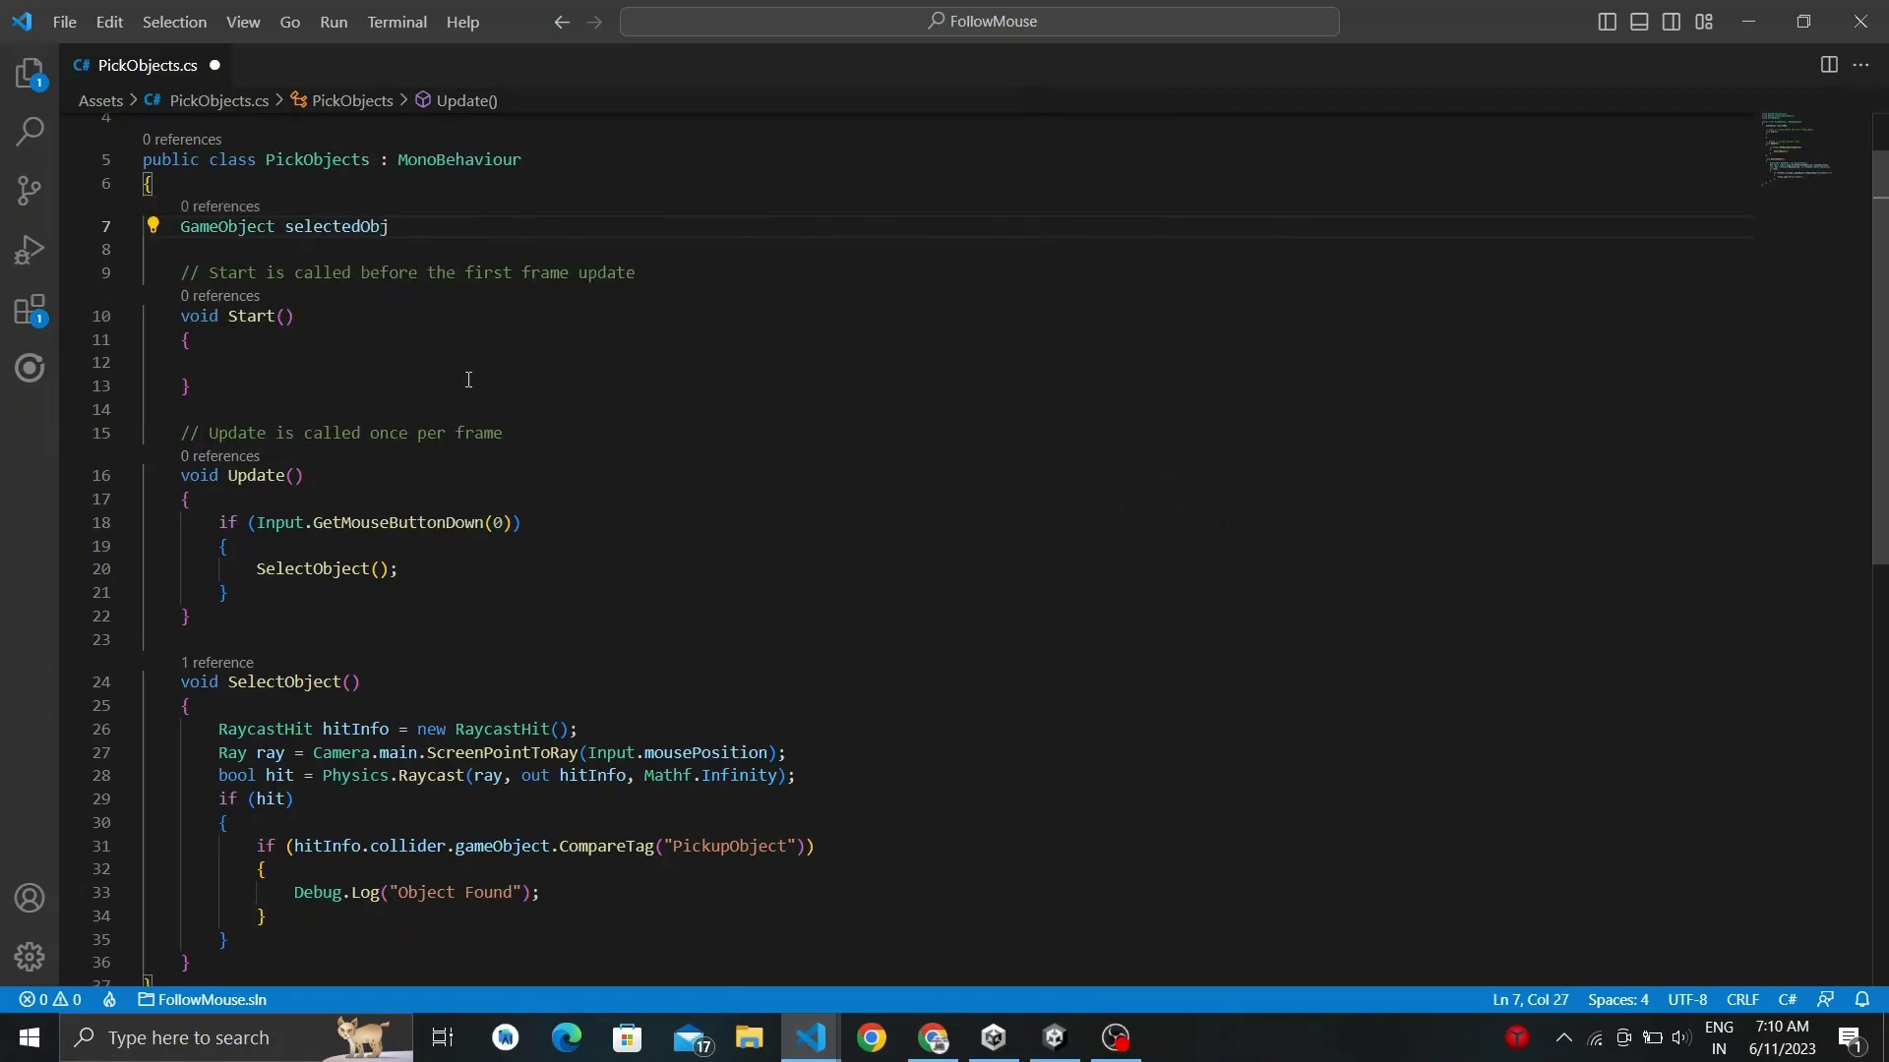
text( = null;)
scroll(582, 744, down, 3)
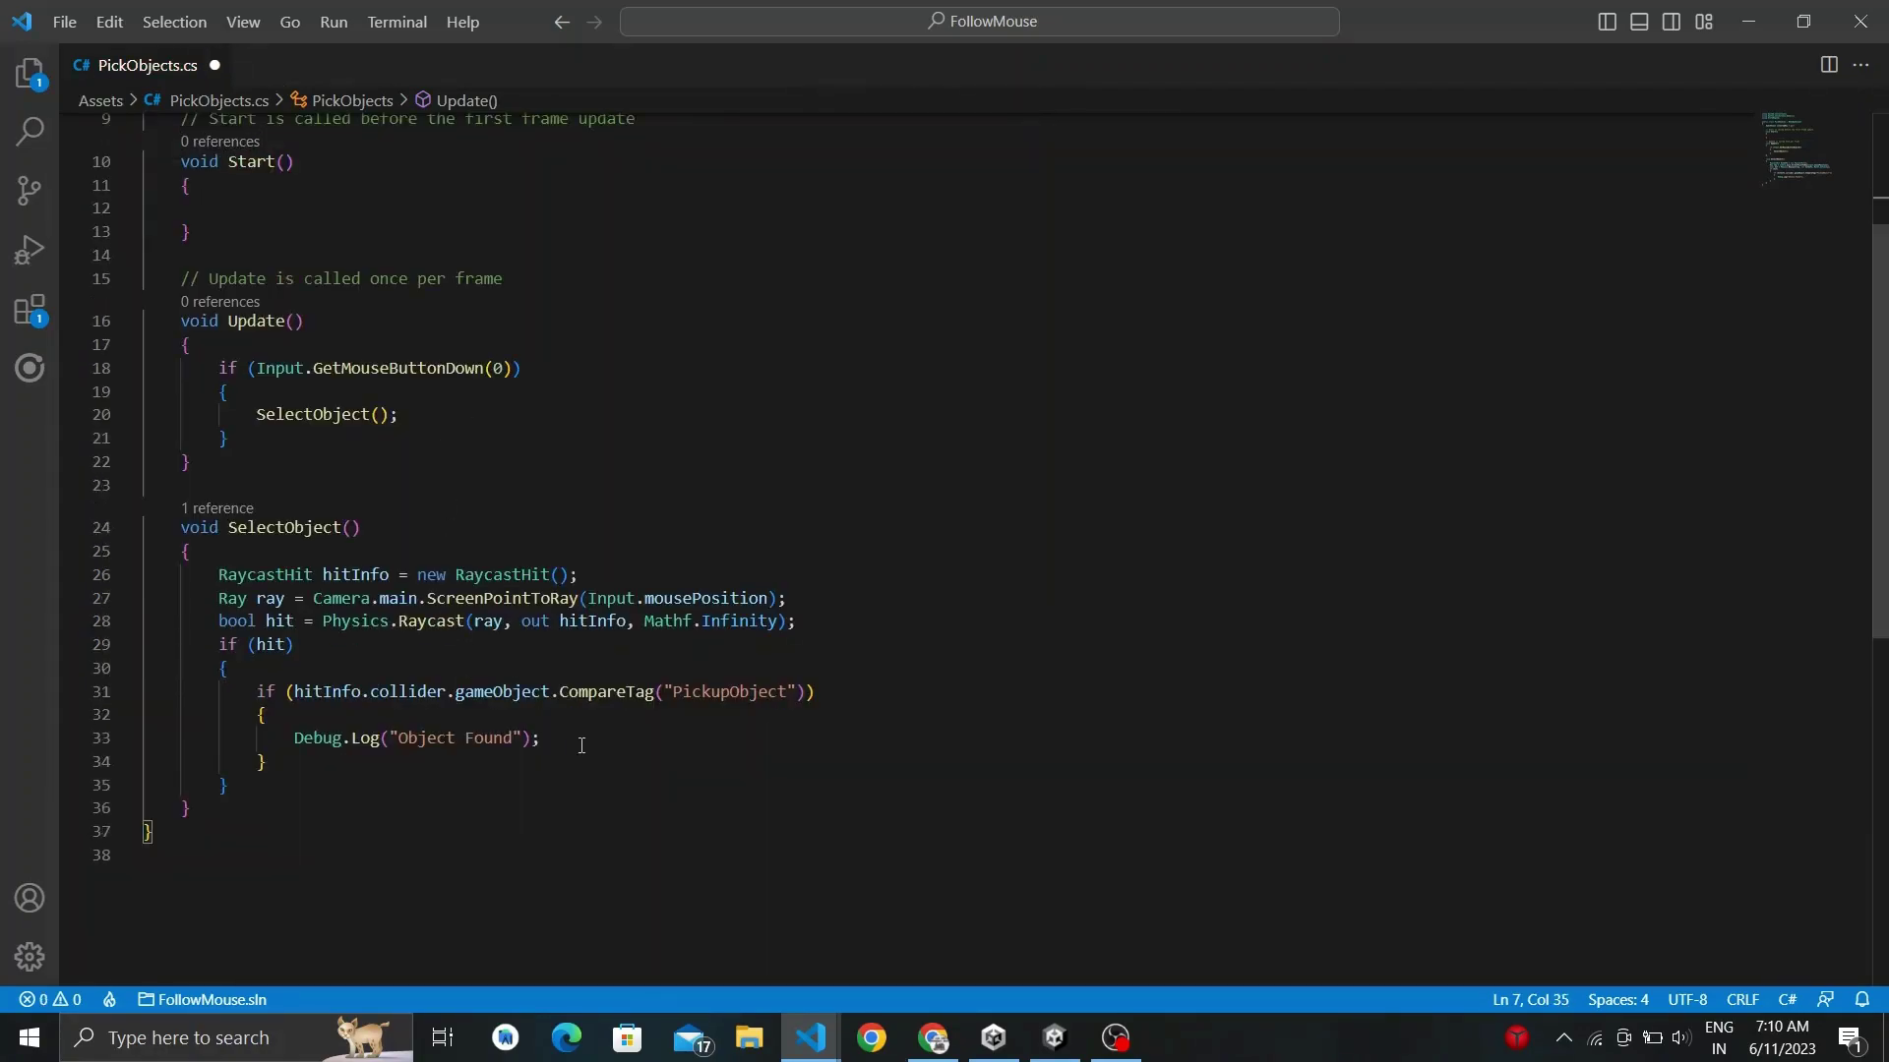
key(Return)
text(selectedObj = )
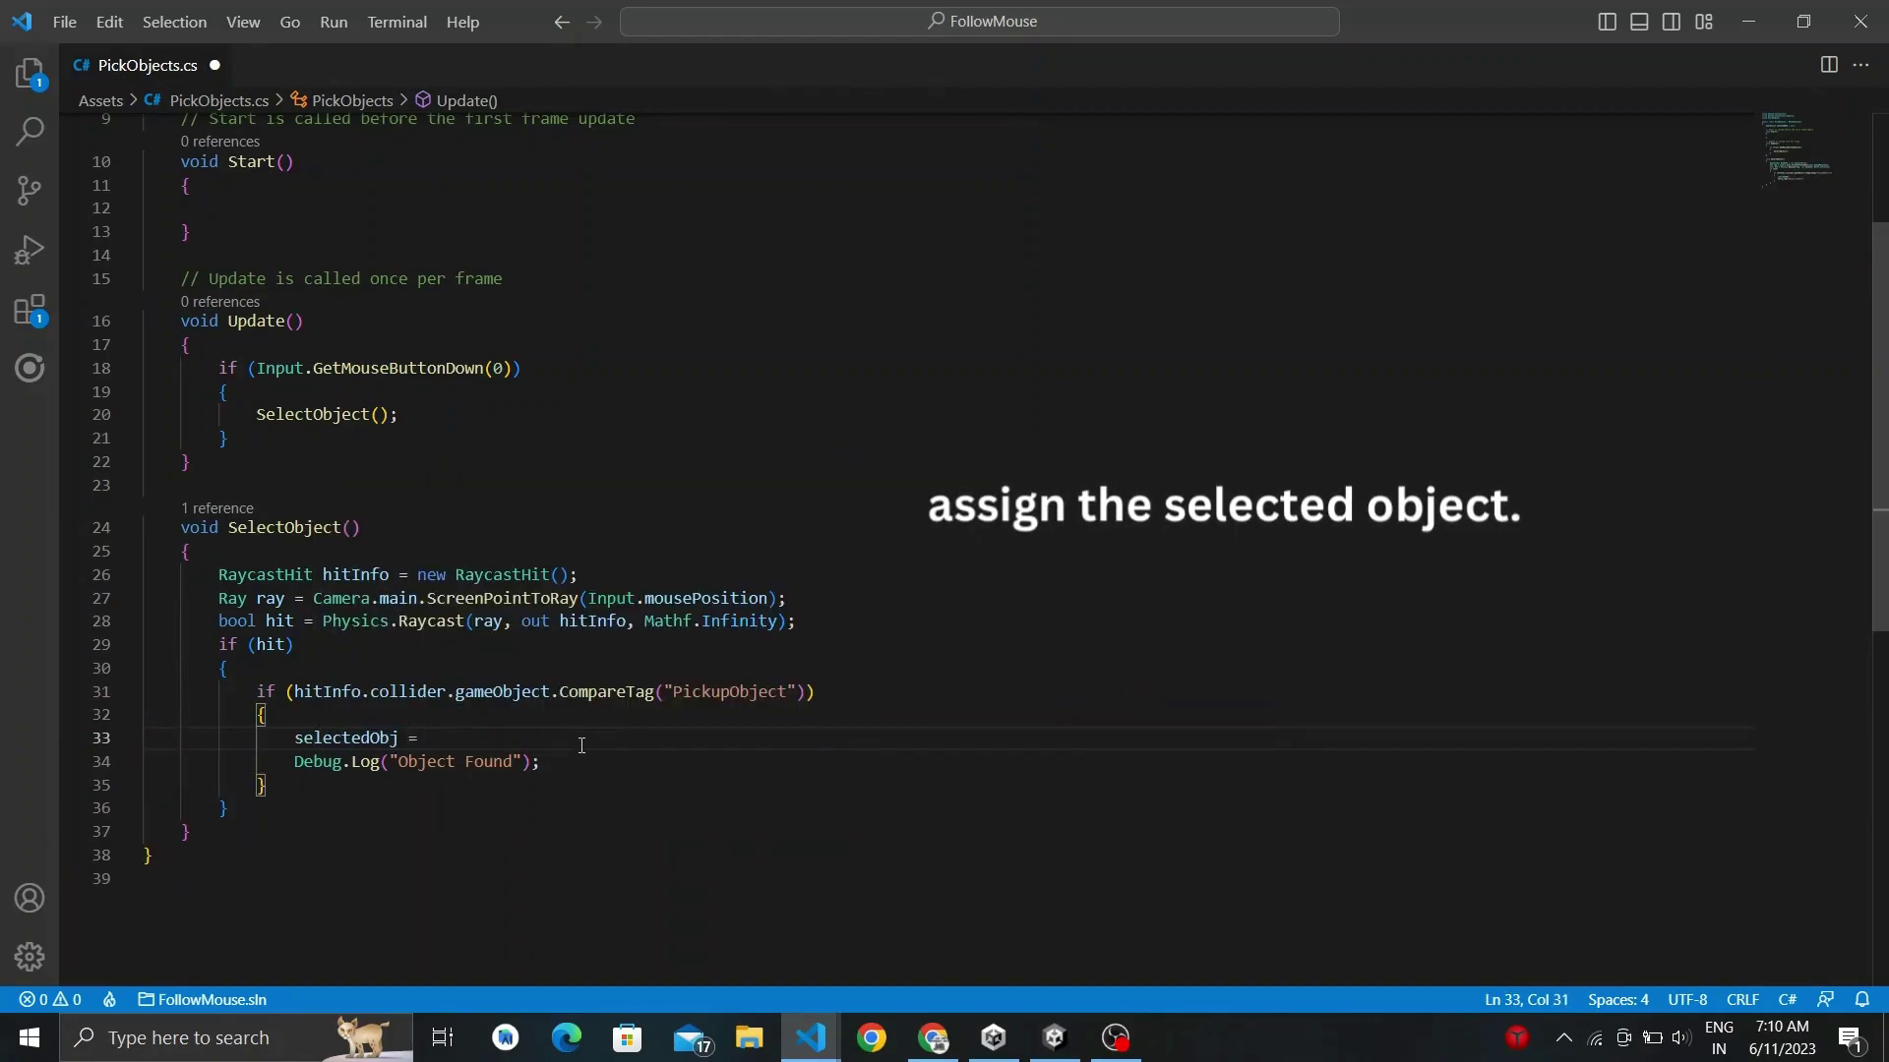
text(hitInfo.collider.)
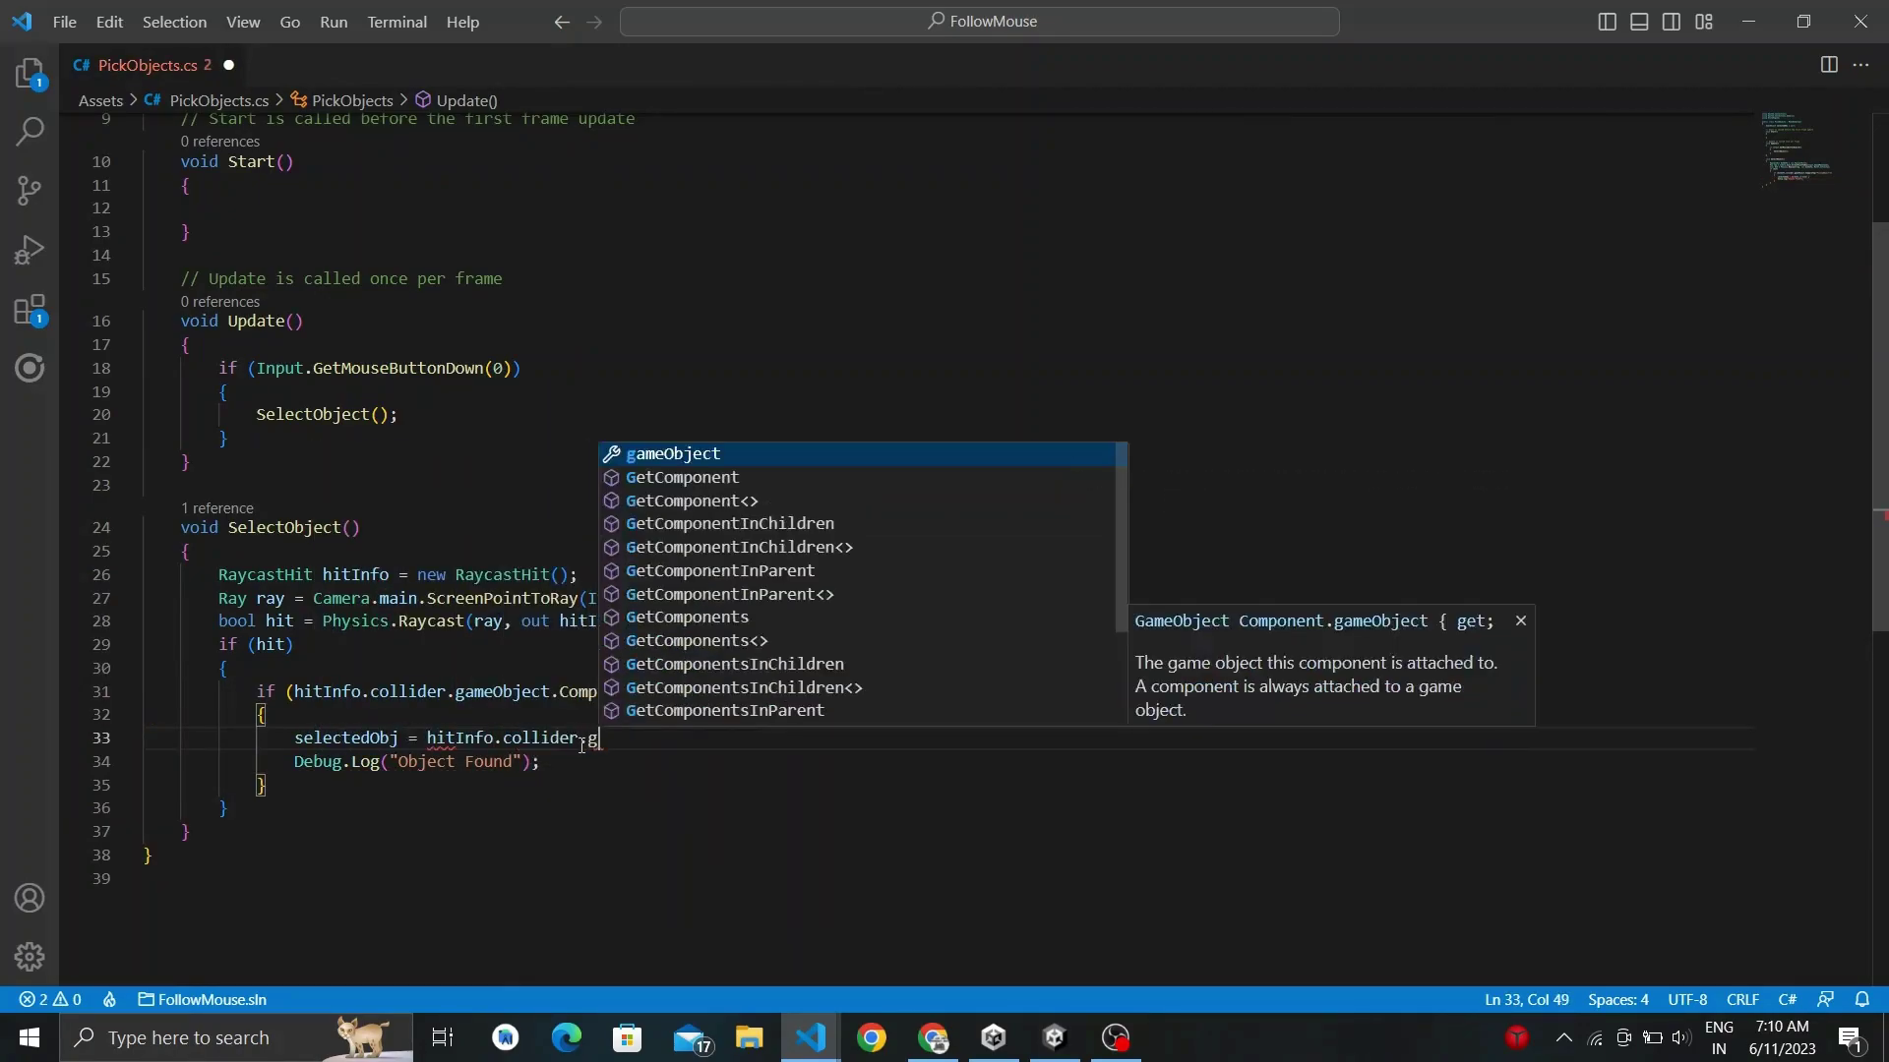
text(gameObject;)
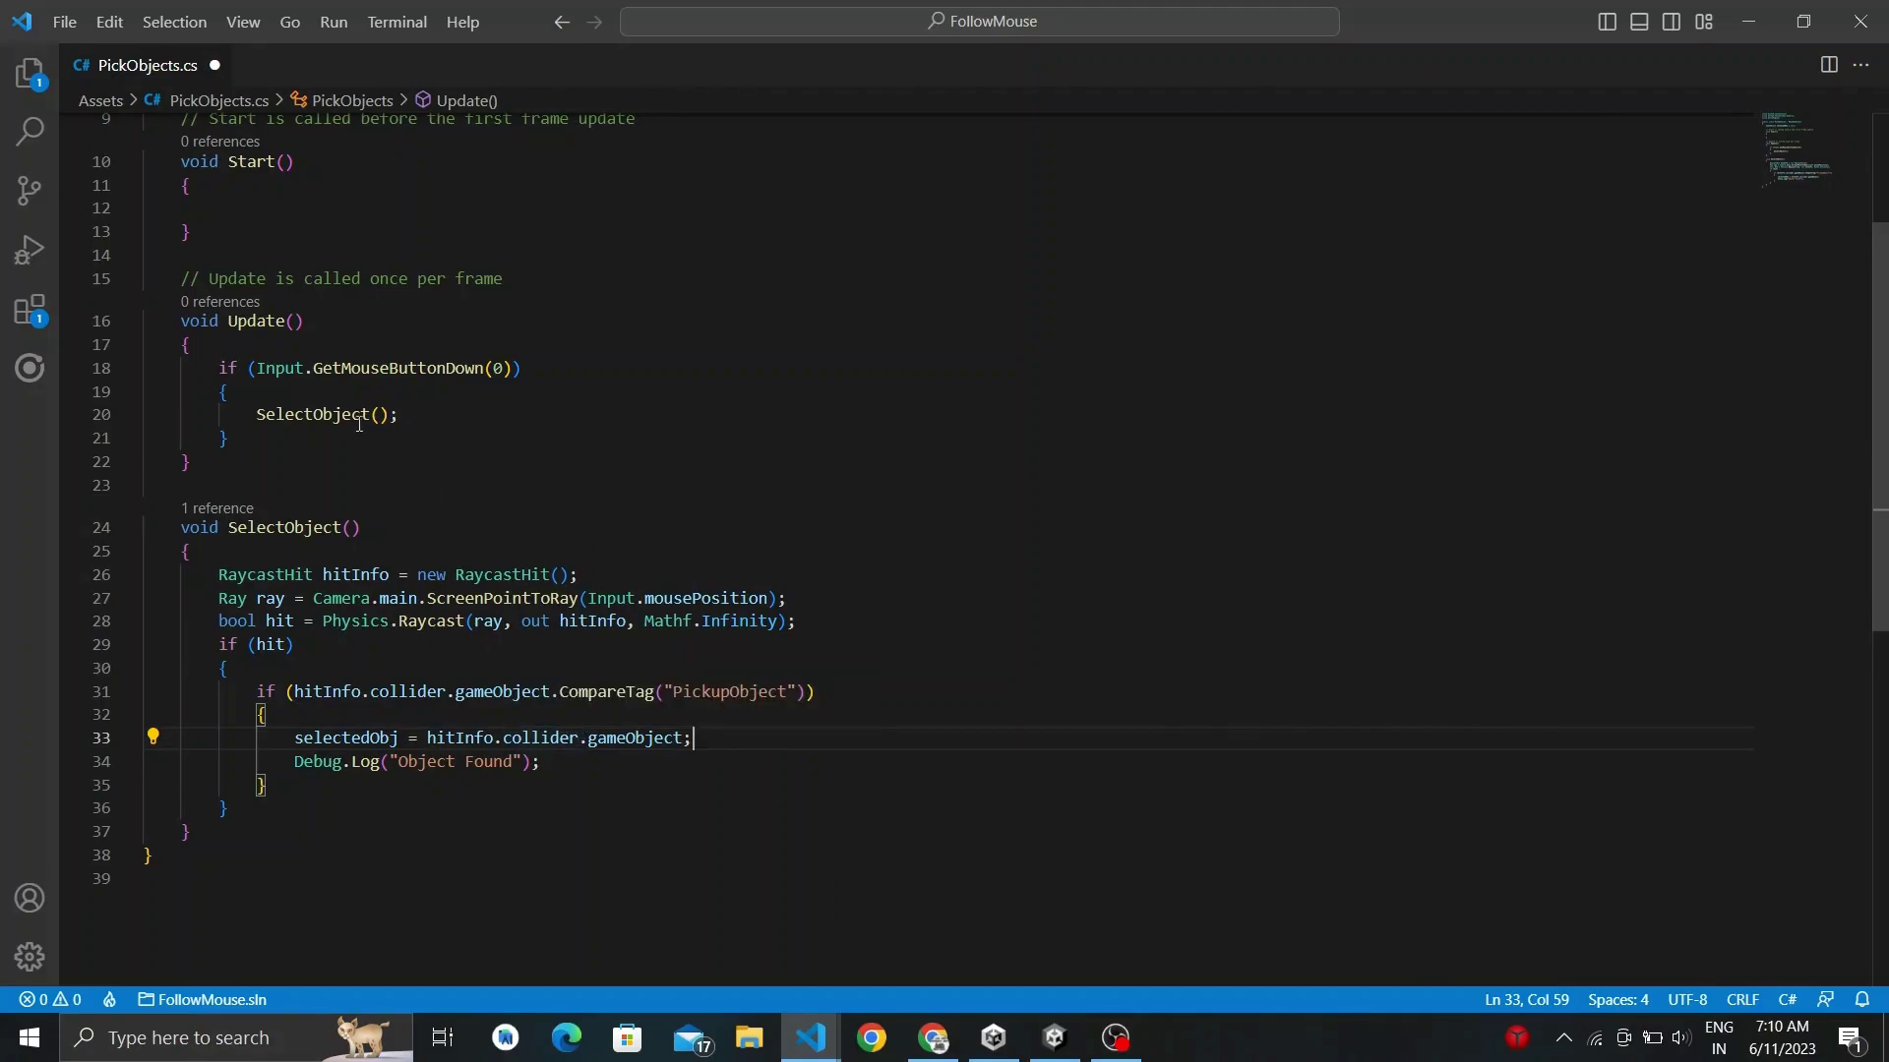
Call MoveObj() when Input.GetMouseButton(0) is held and selectedObj is not null.
key(Return)
key(Return)
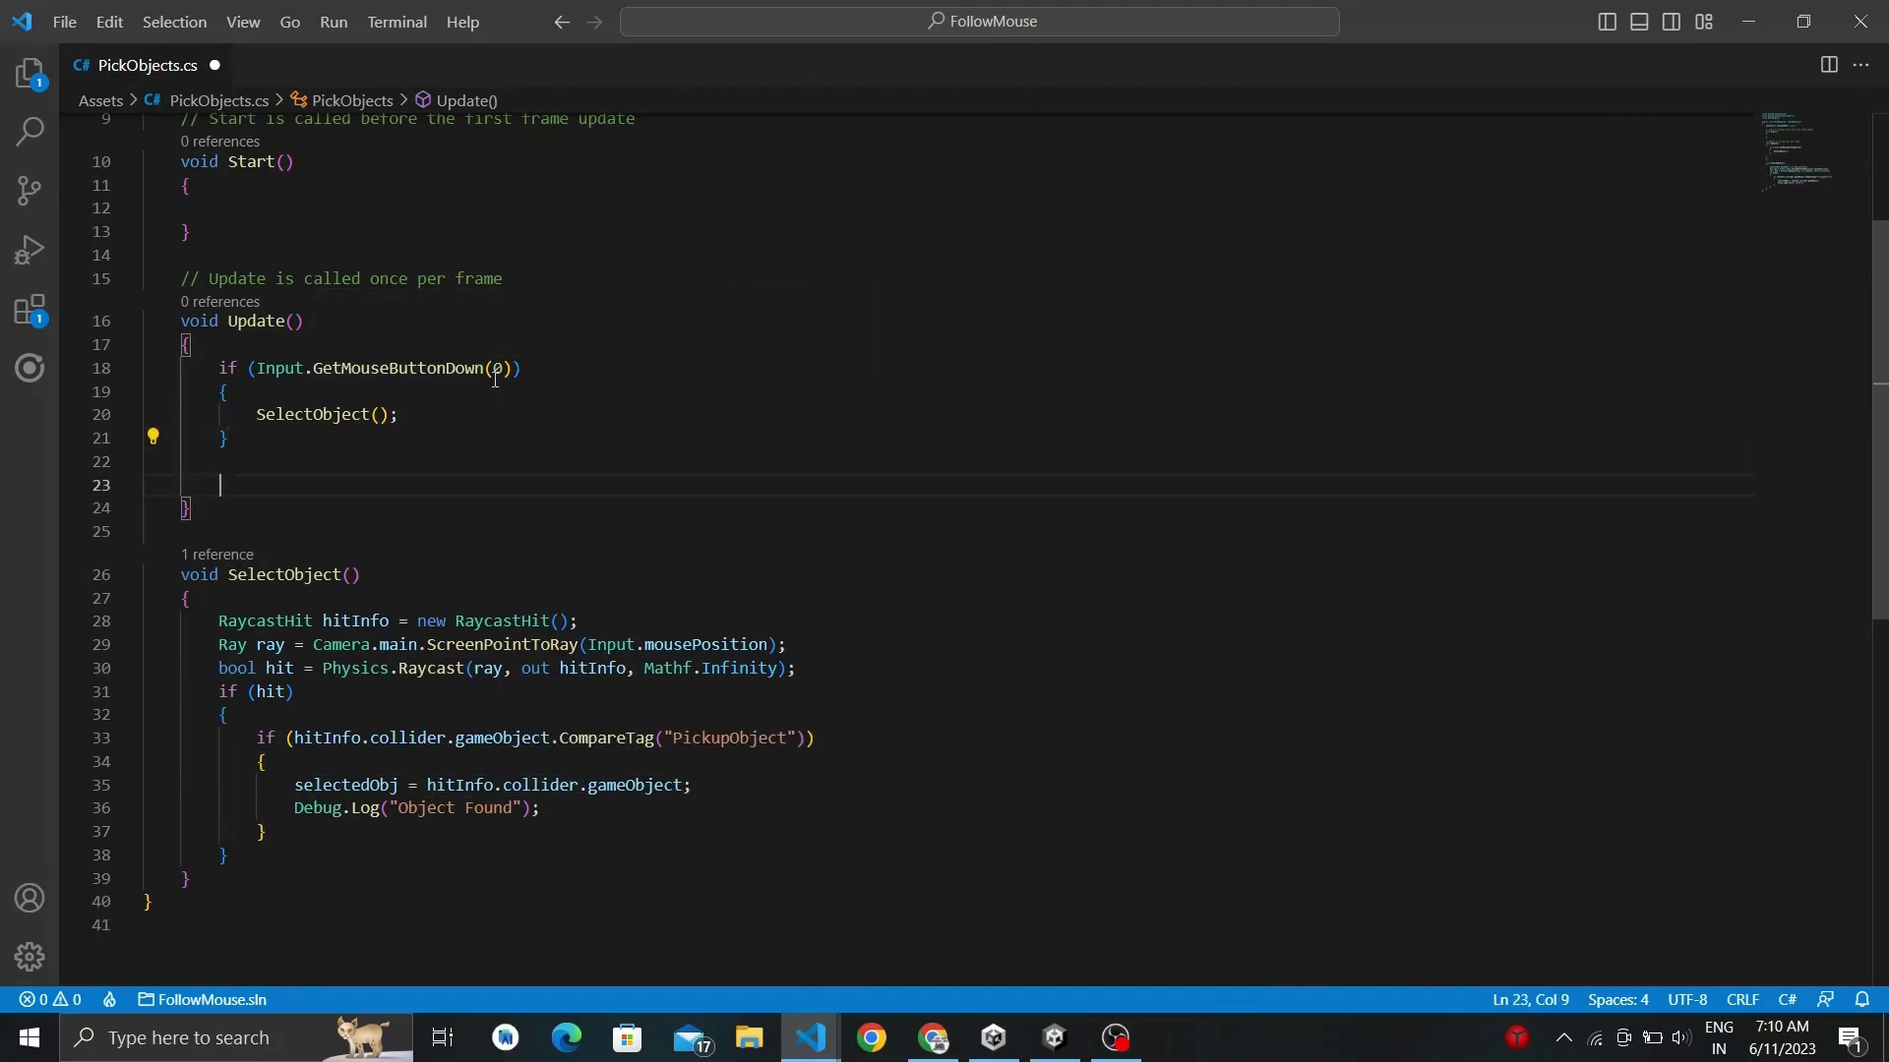
text(if)
key(Tab)
text(Input.Get)
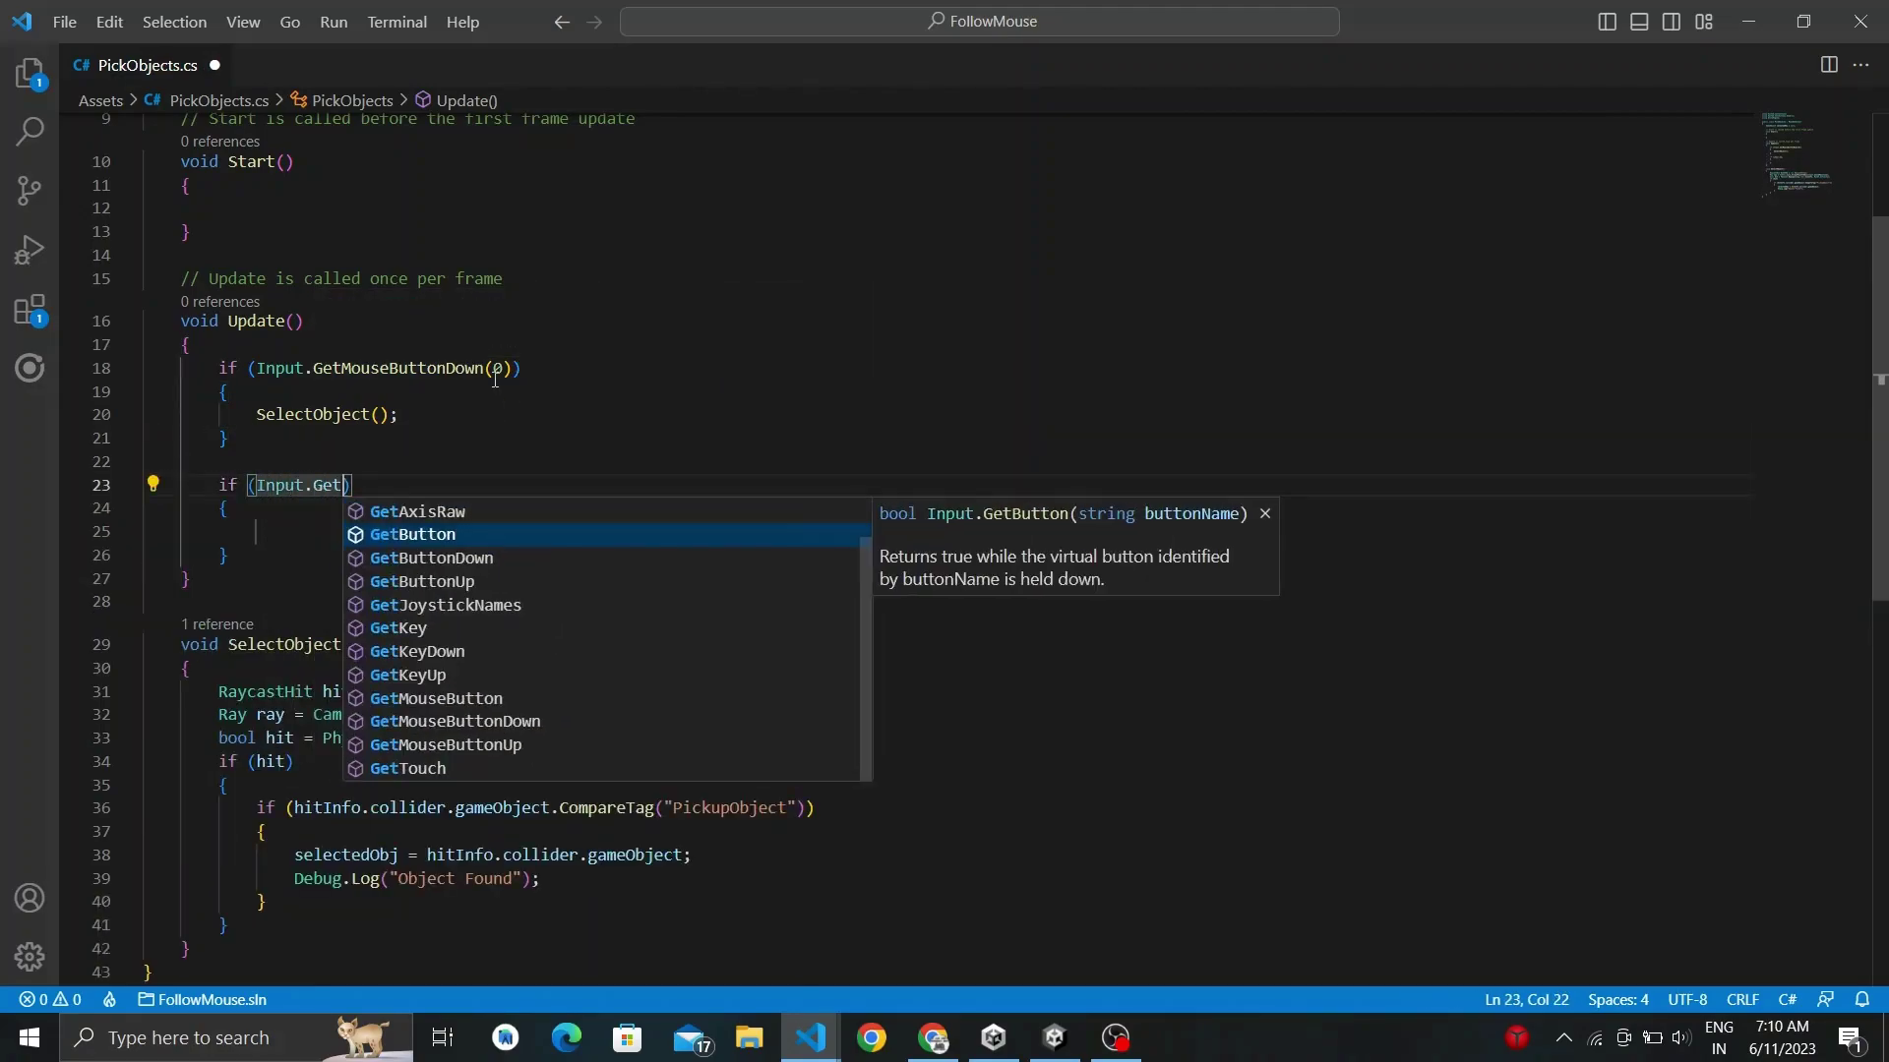
text(Mou)
key(Tab)
text((0) && se)
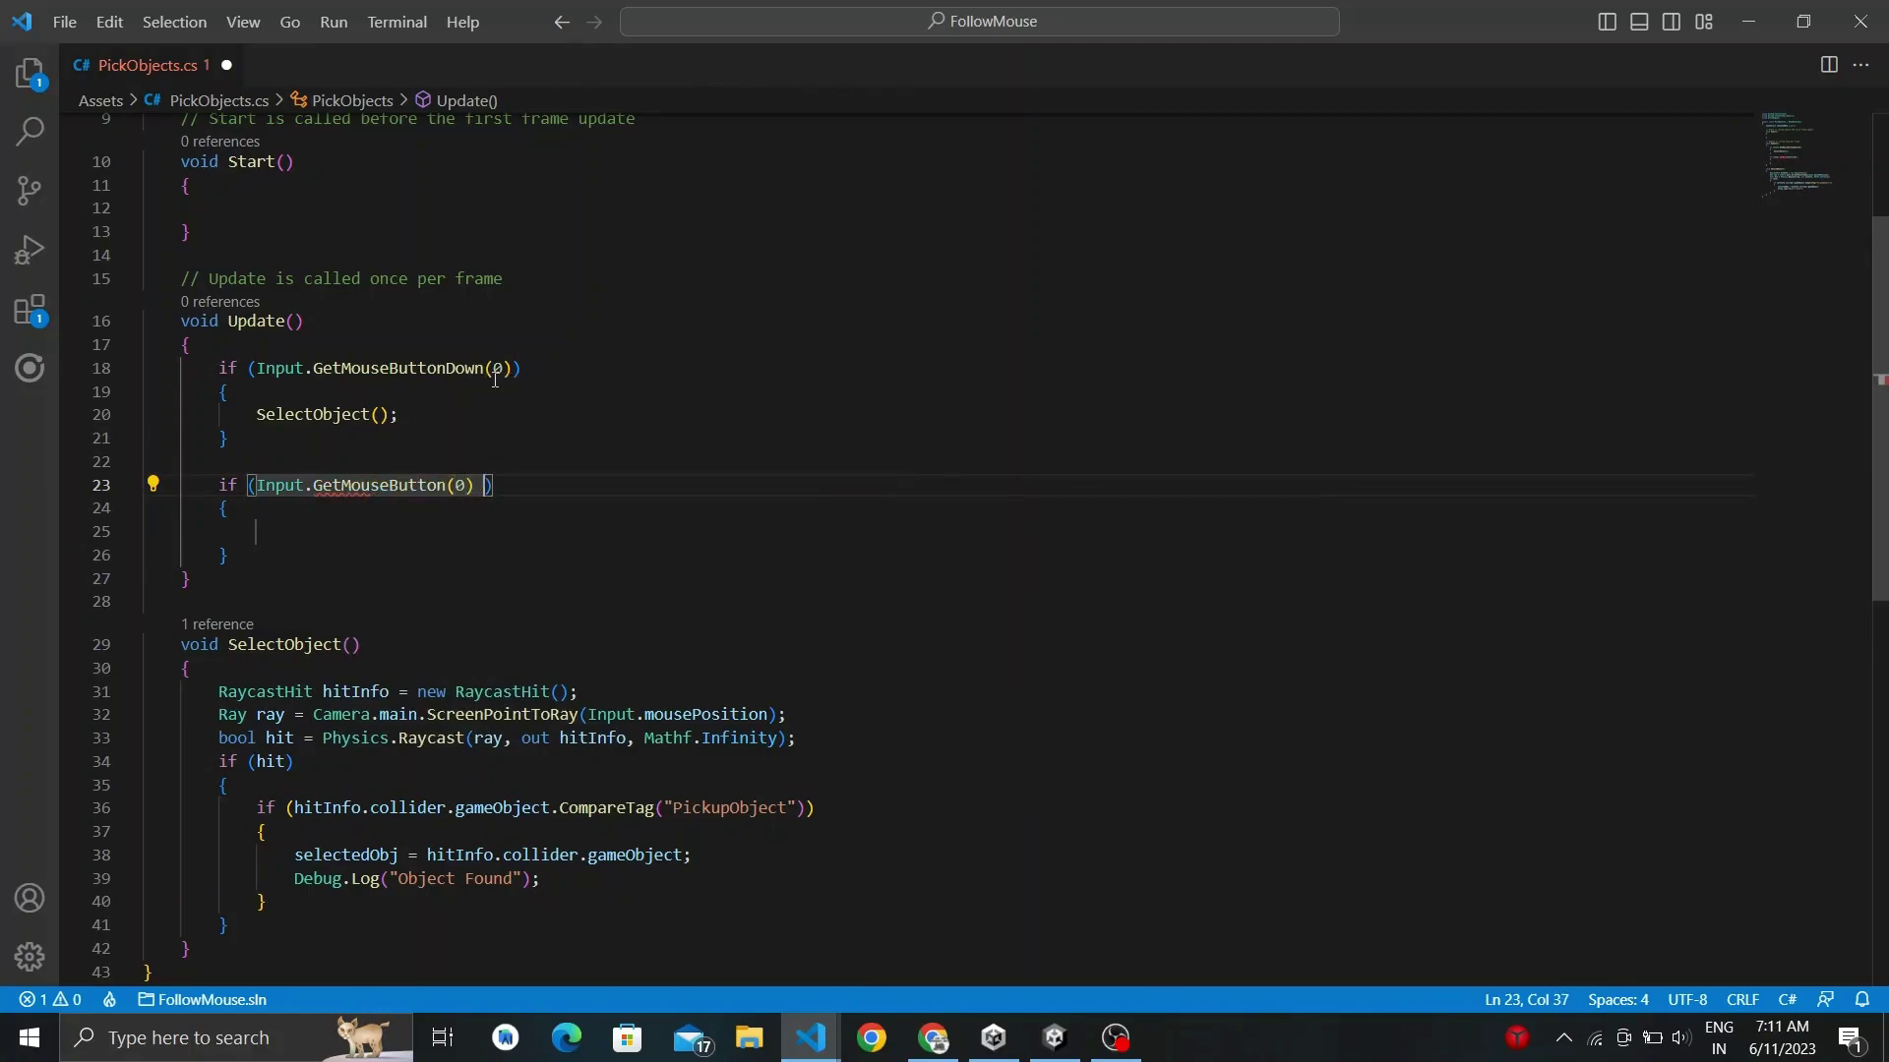
text(l)
key(Tab)
text(nu)
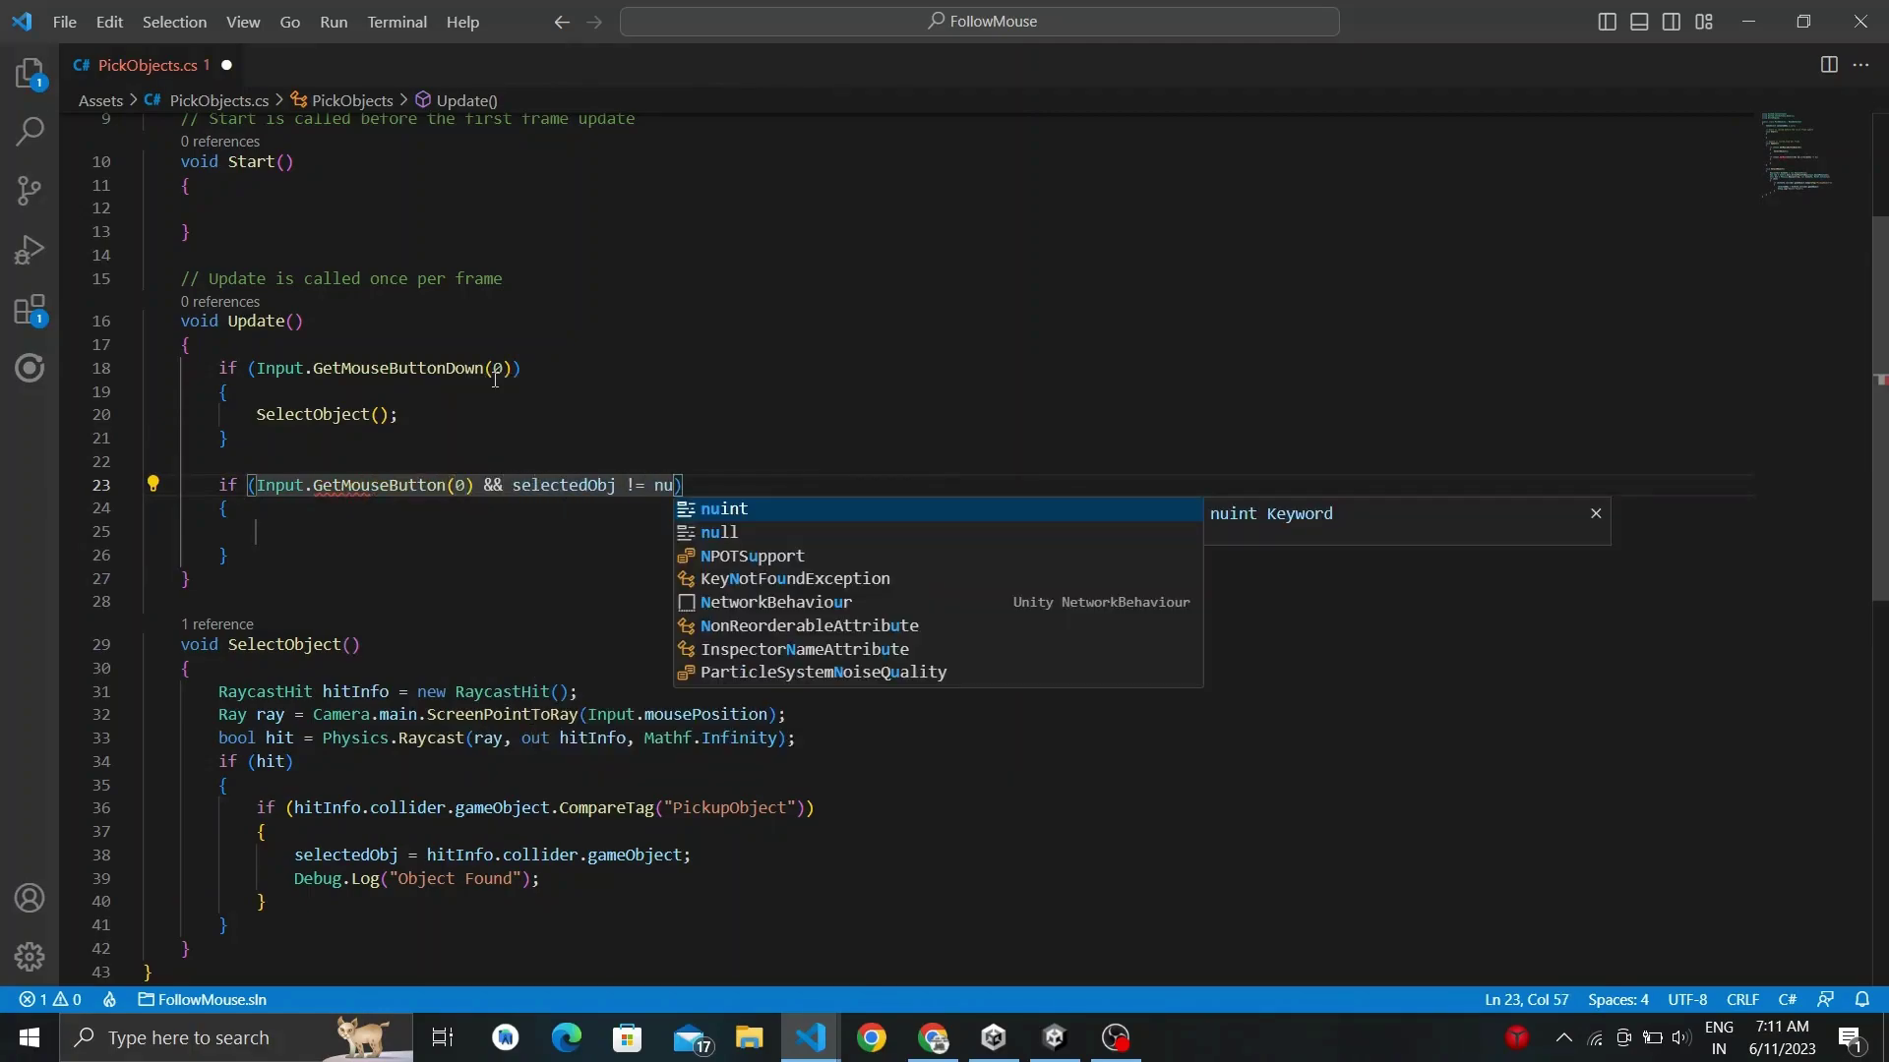
key(Tab)
text())
text(oveOb)
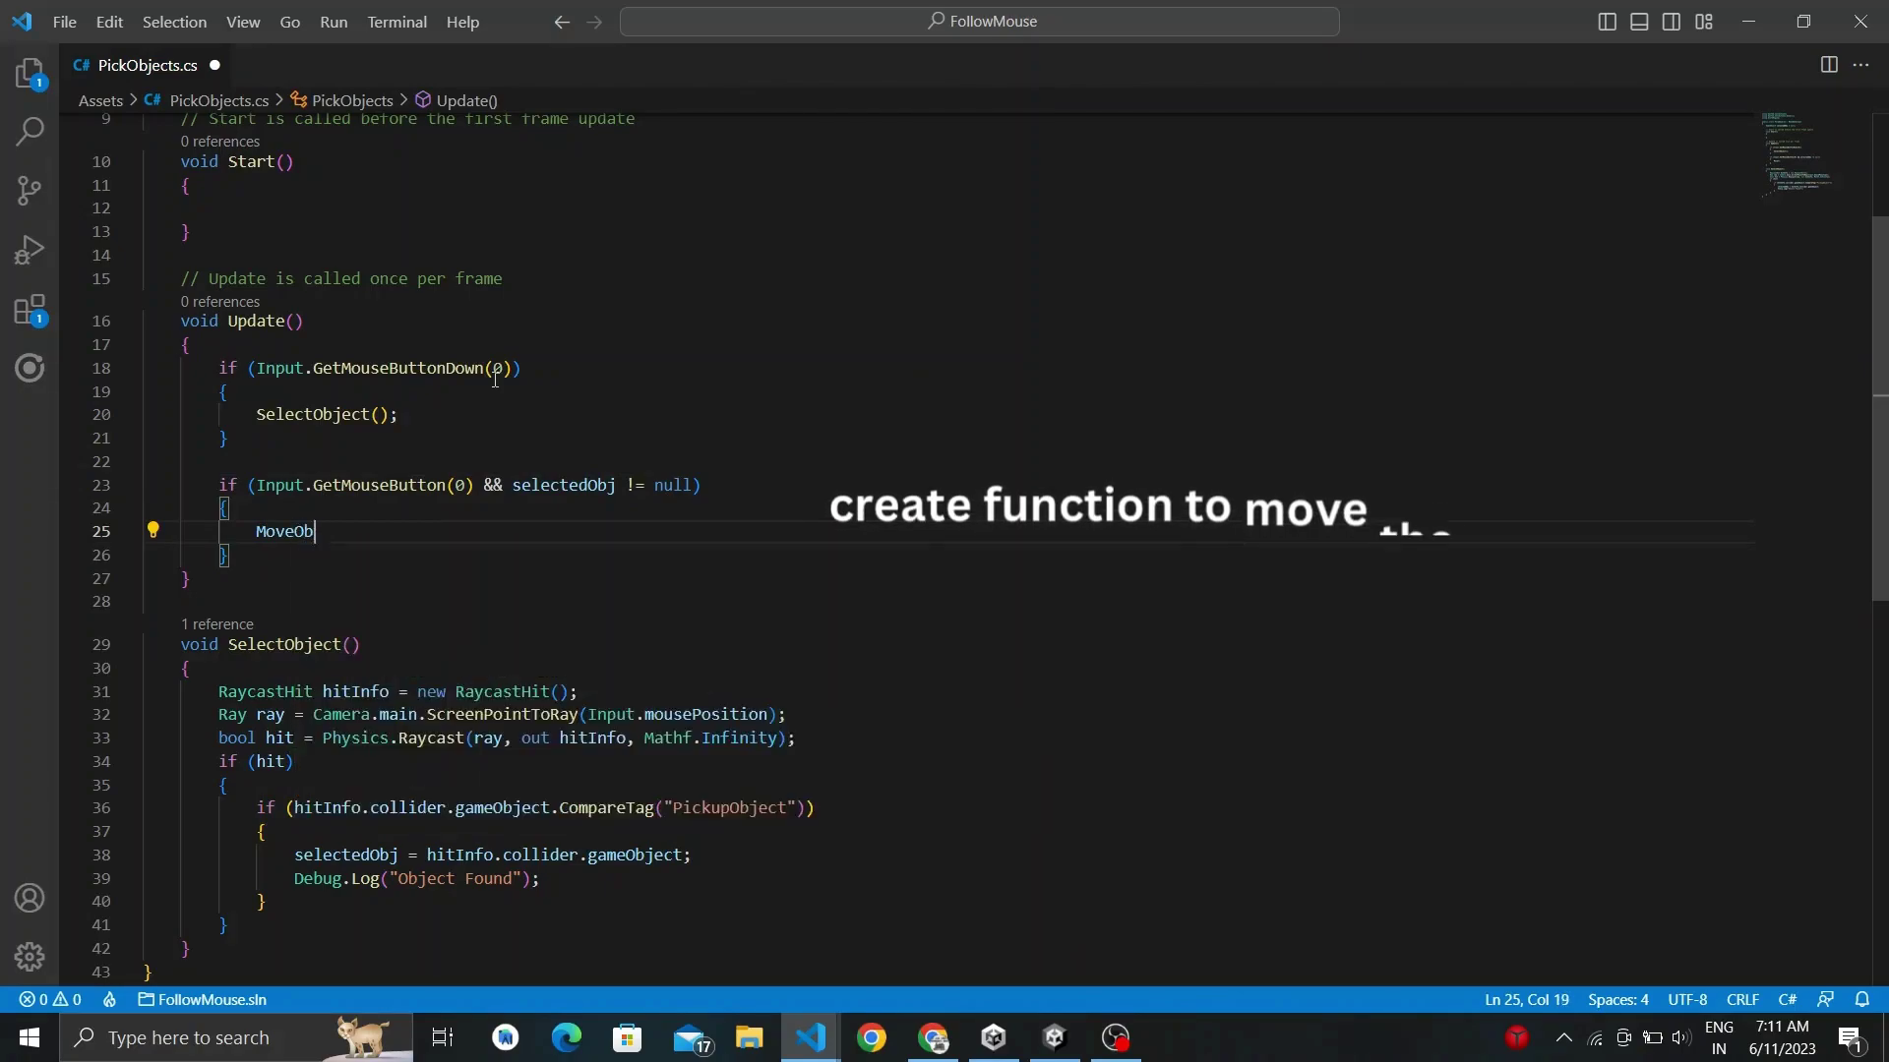
text(j;)
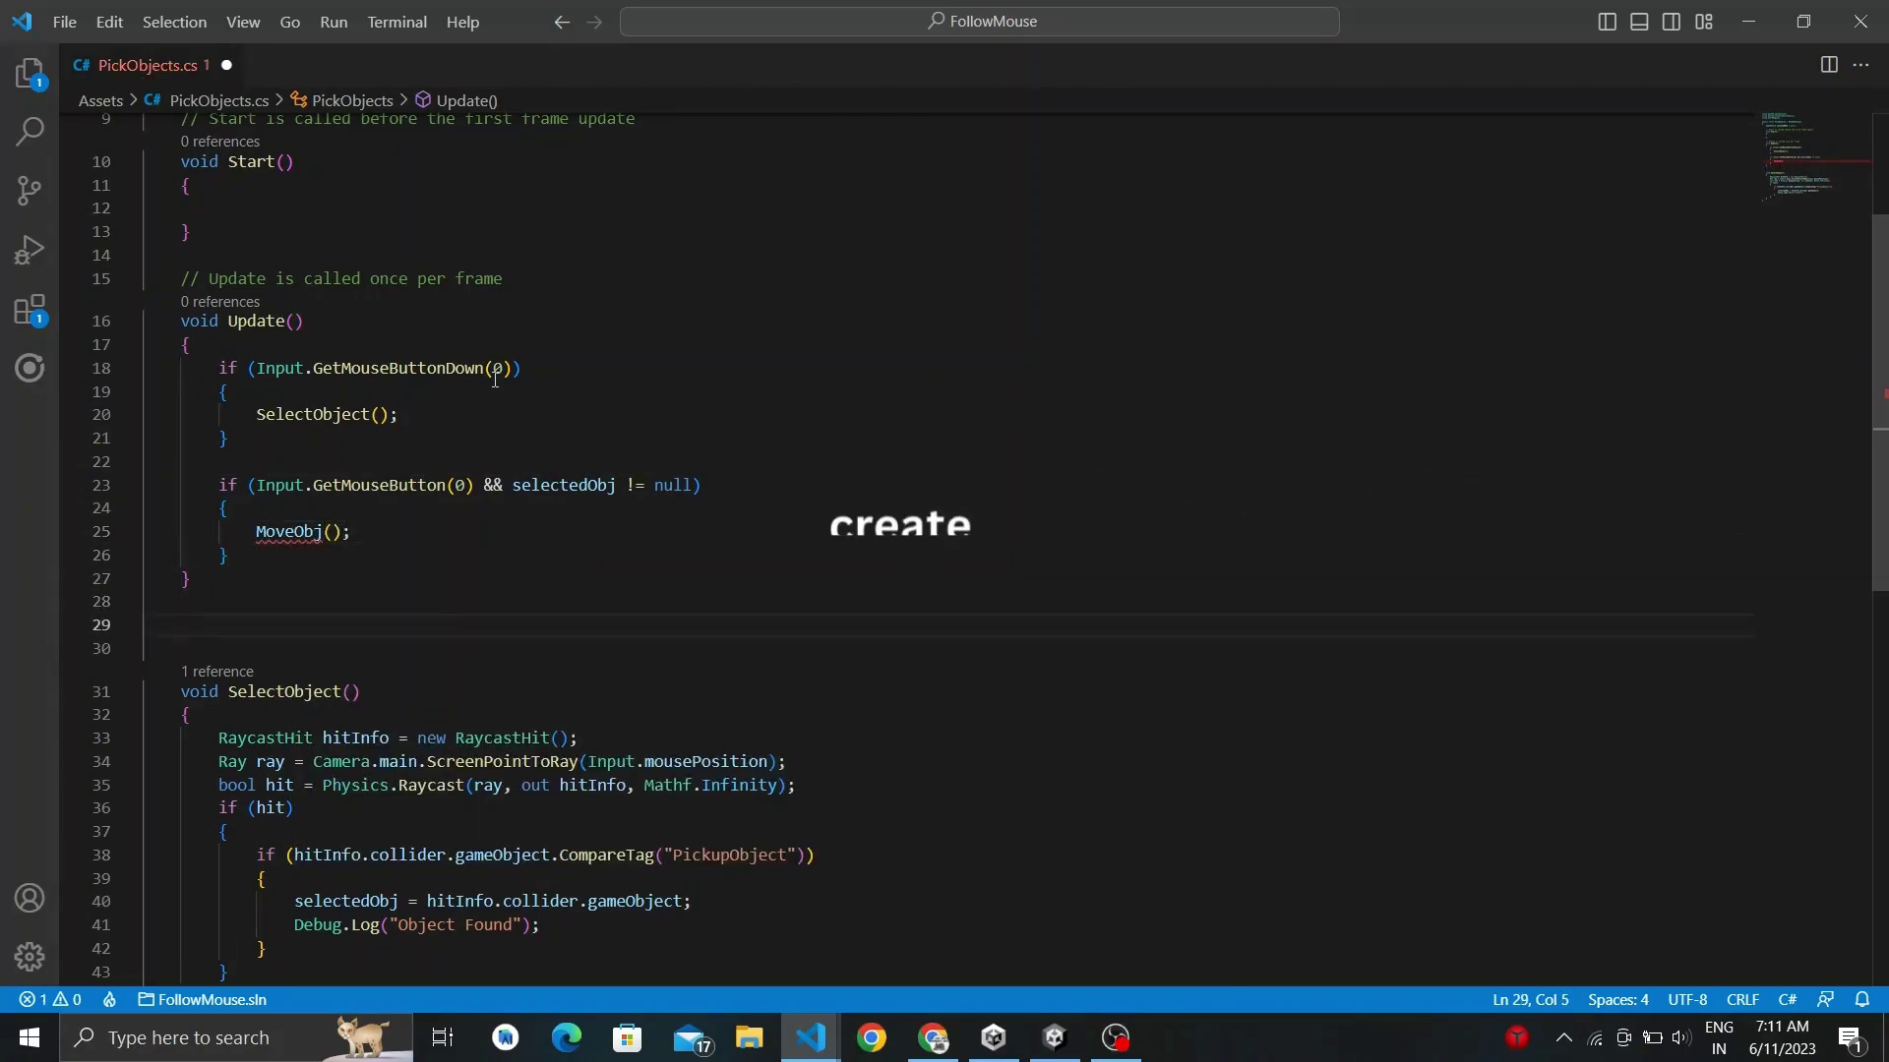
Begin declaring a void MoveObj() function below Update.
key(Down)
key(Down)
key(Return)
key(Return)
text(void MoveObj)
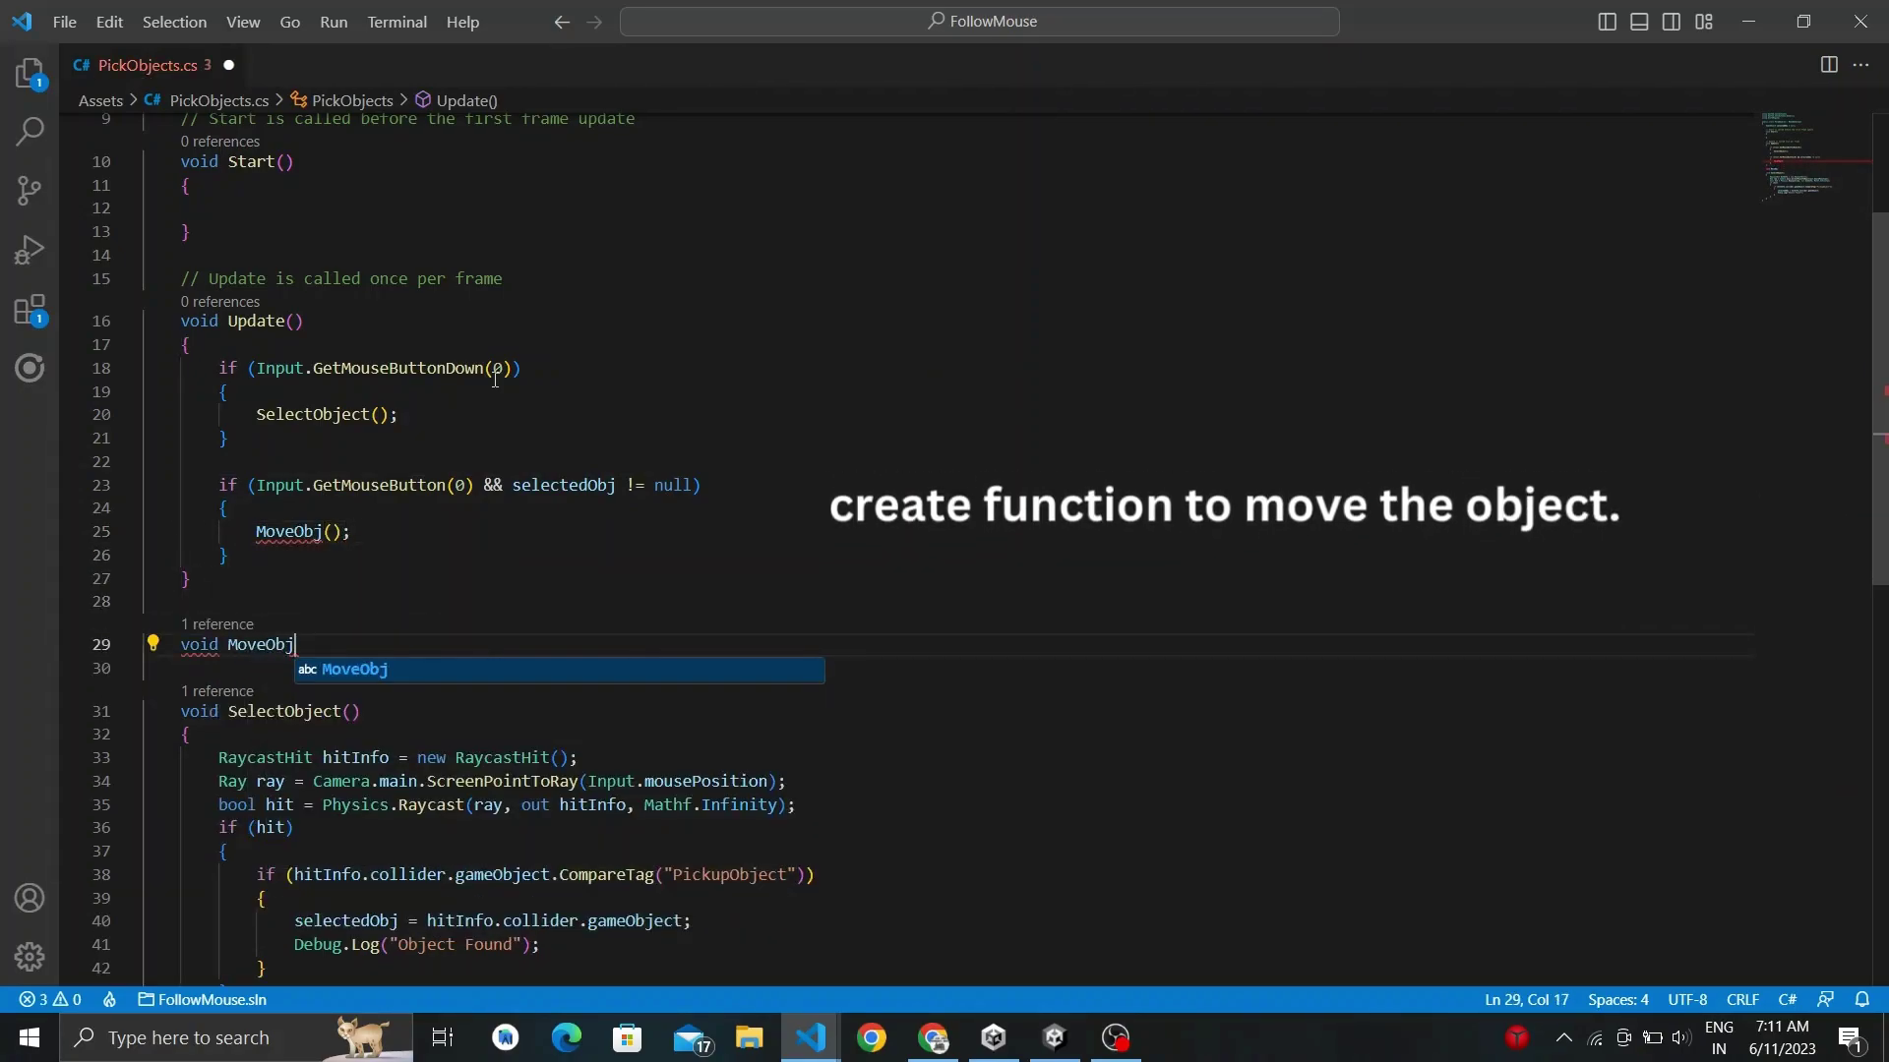
text(()
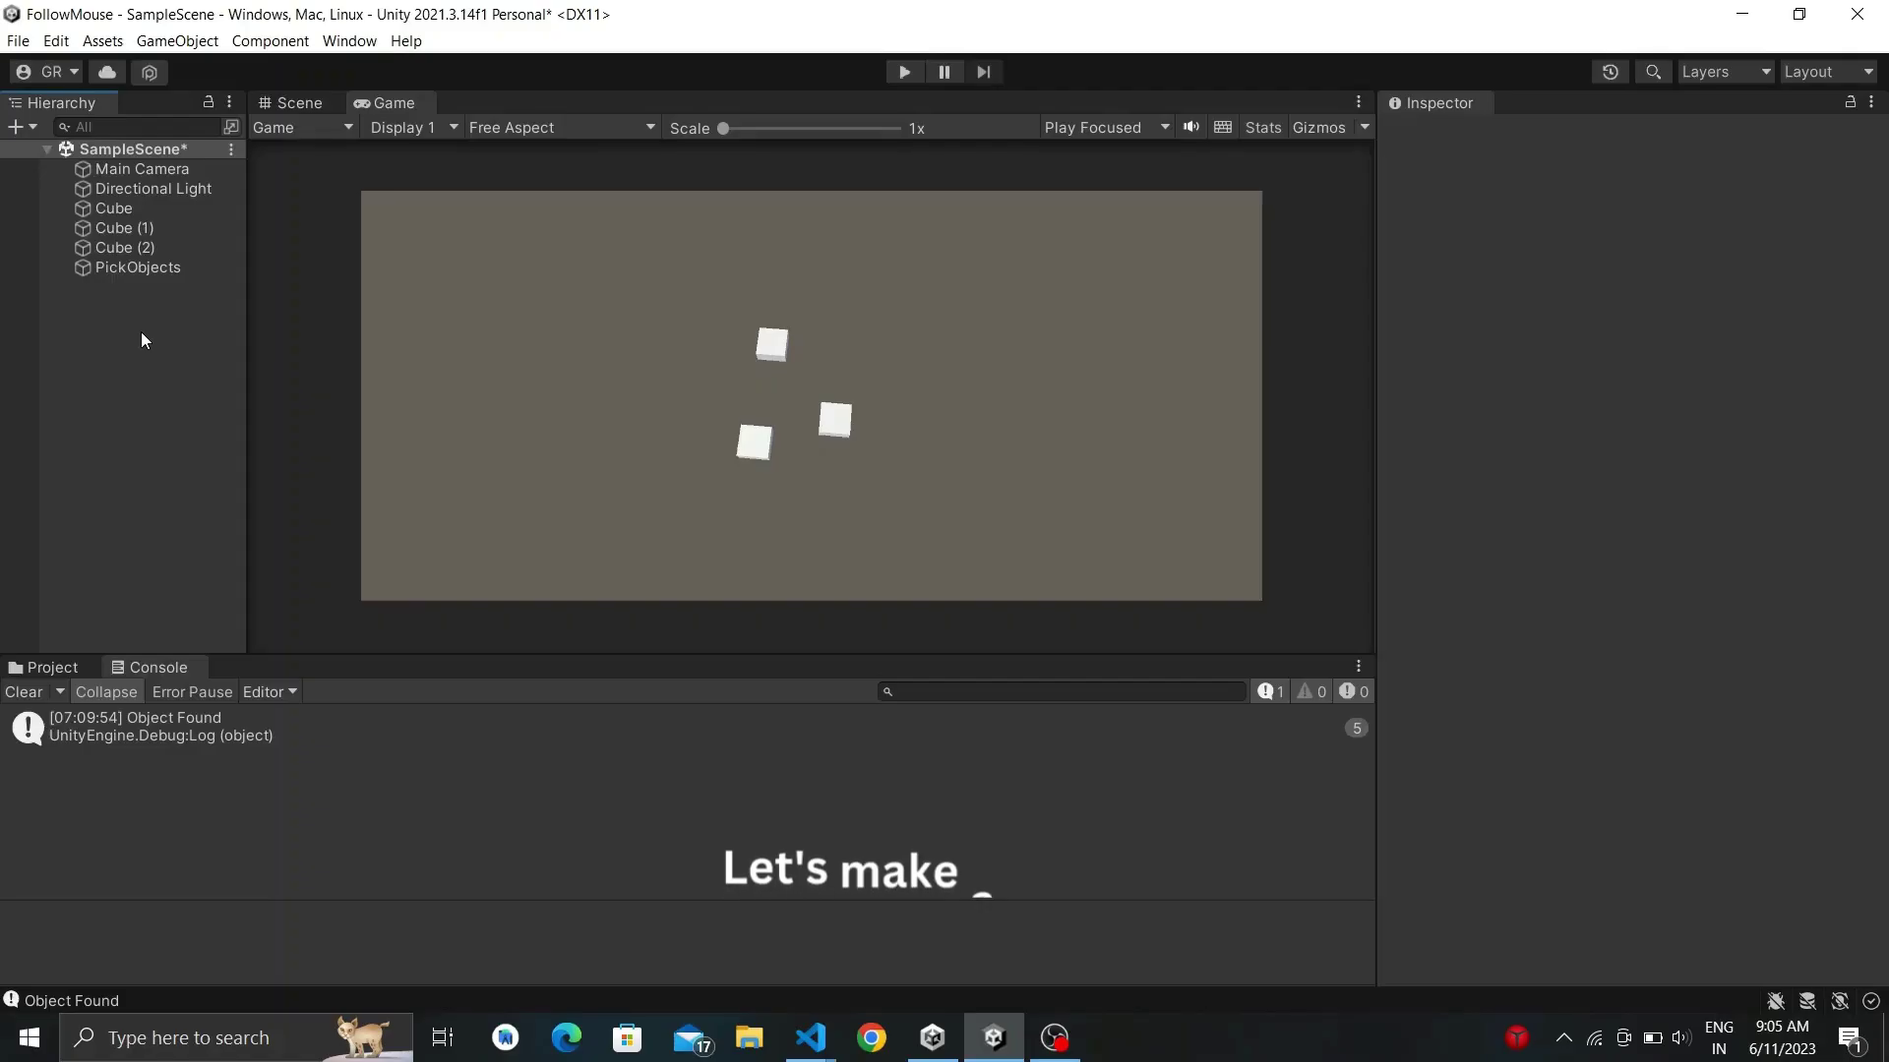
Add a cube named ReferenceGround, scale X and Z to 100, and disable its Mesh Renderer.
right_click(161, 338)
mouse_move(413, 610)
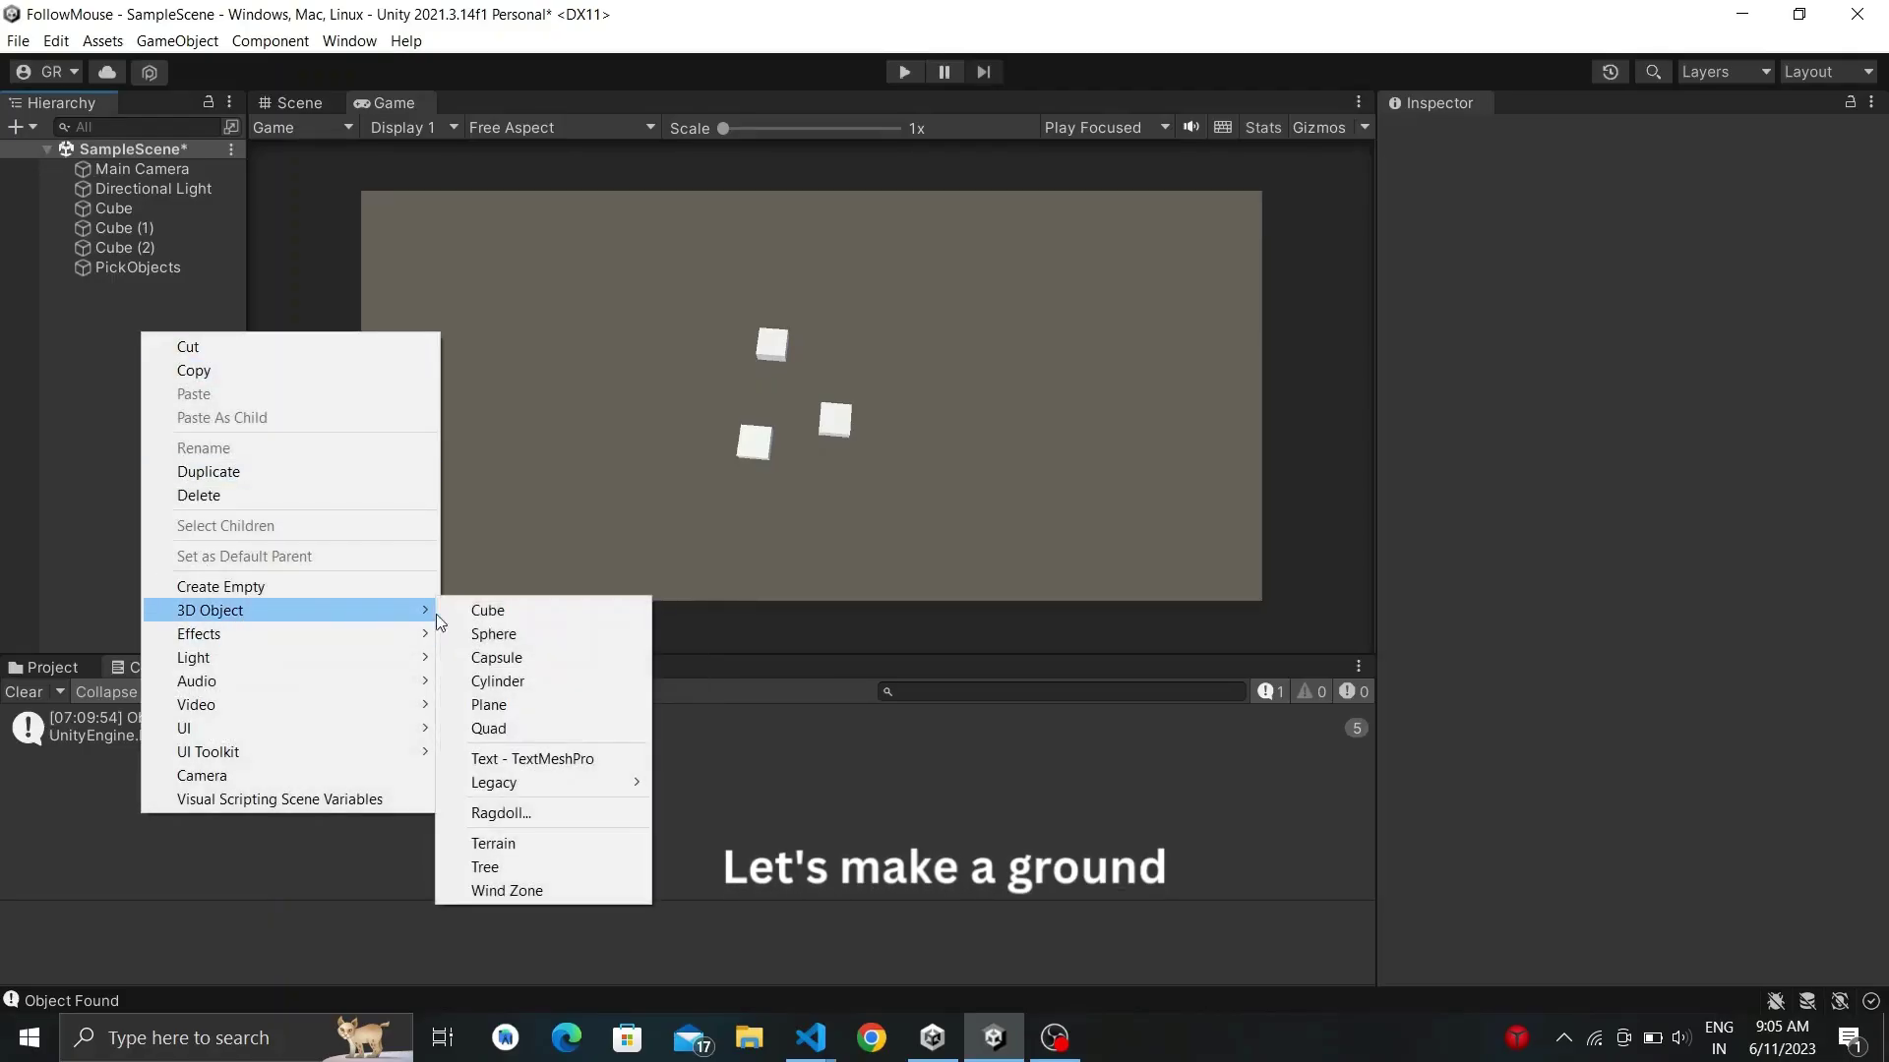
click(504, 596)
text(Reference)
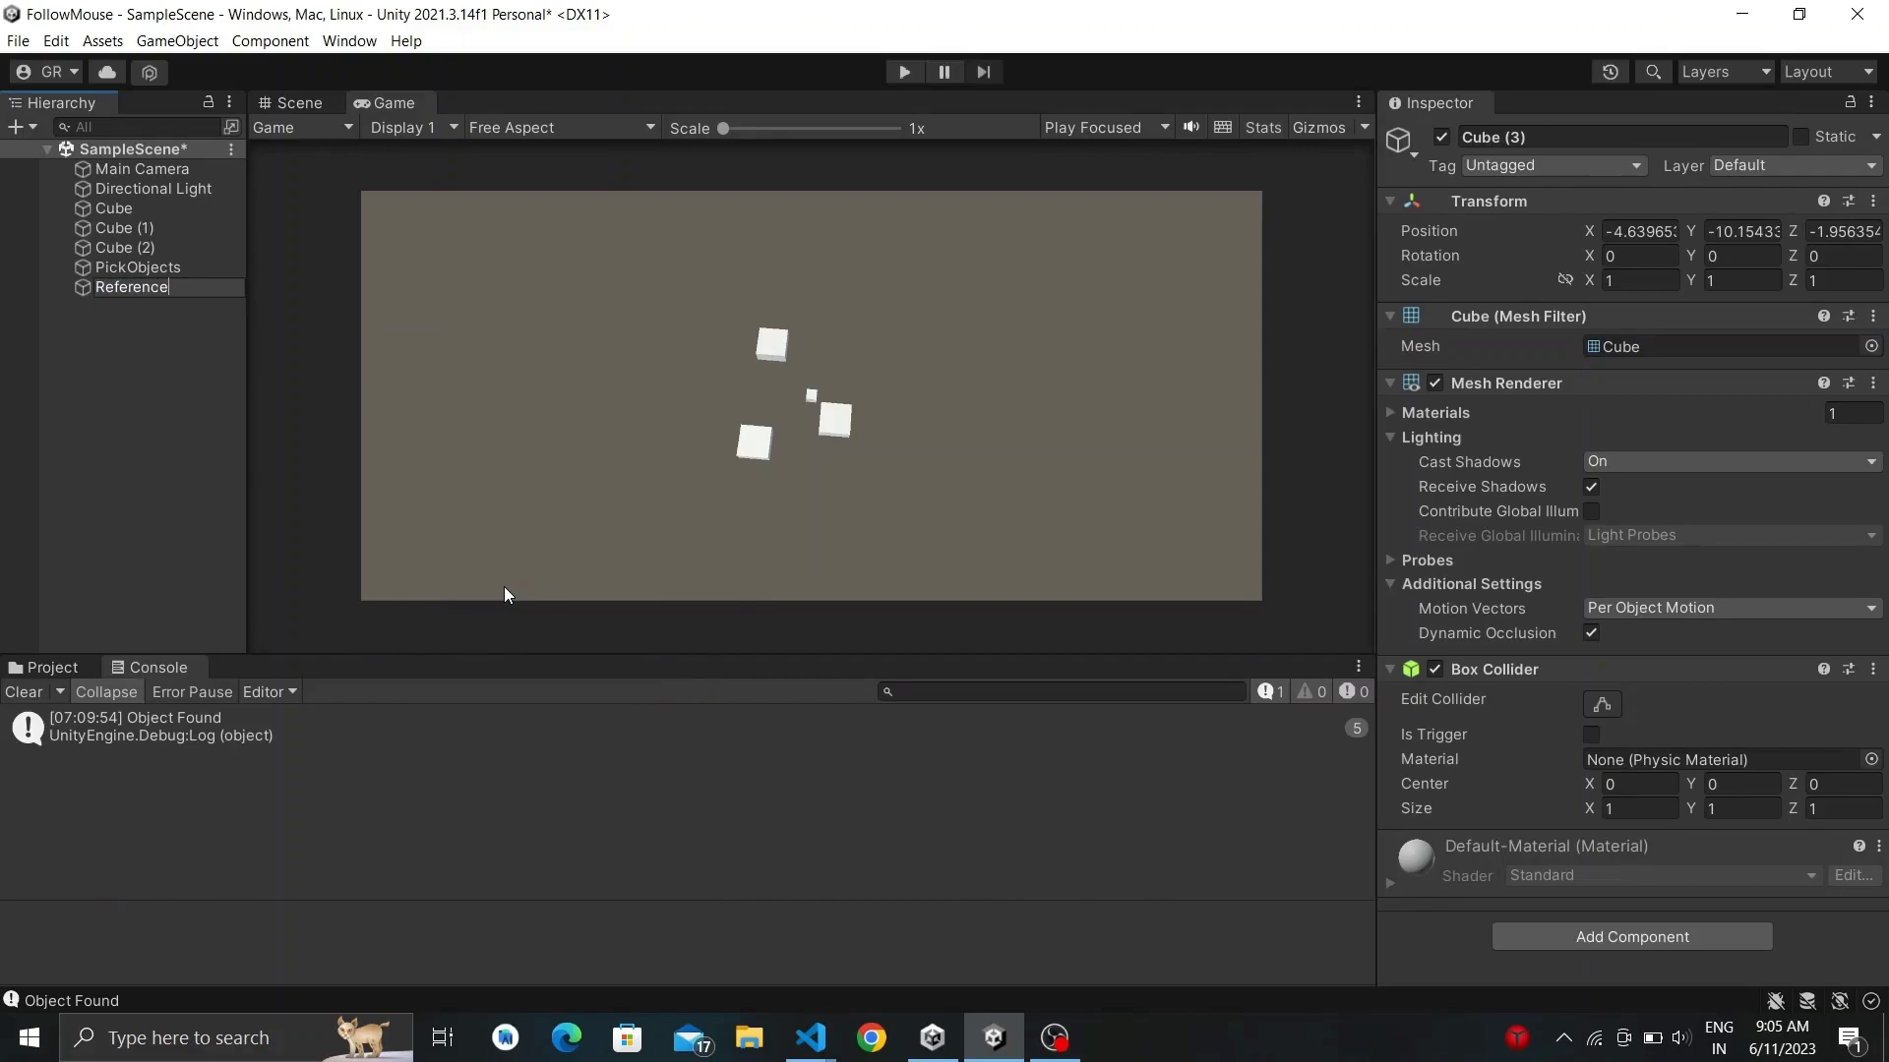
text(Ground)
key(Return)
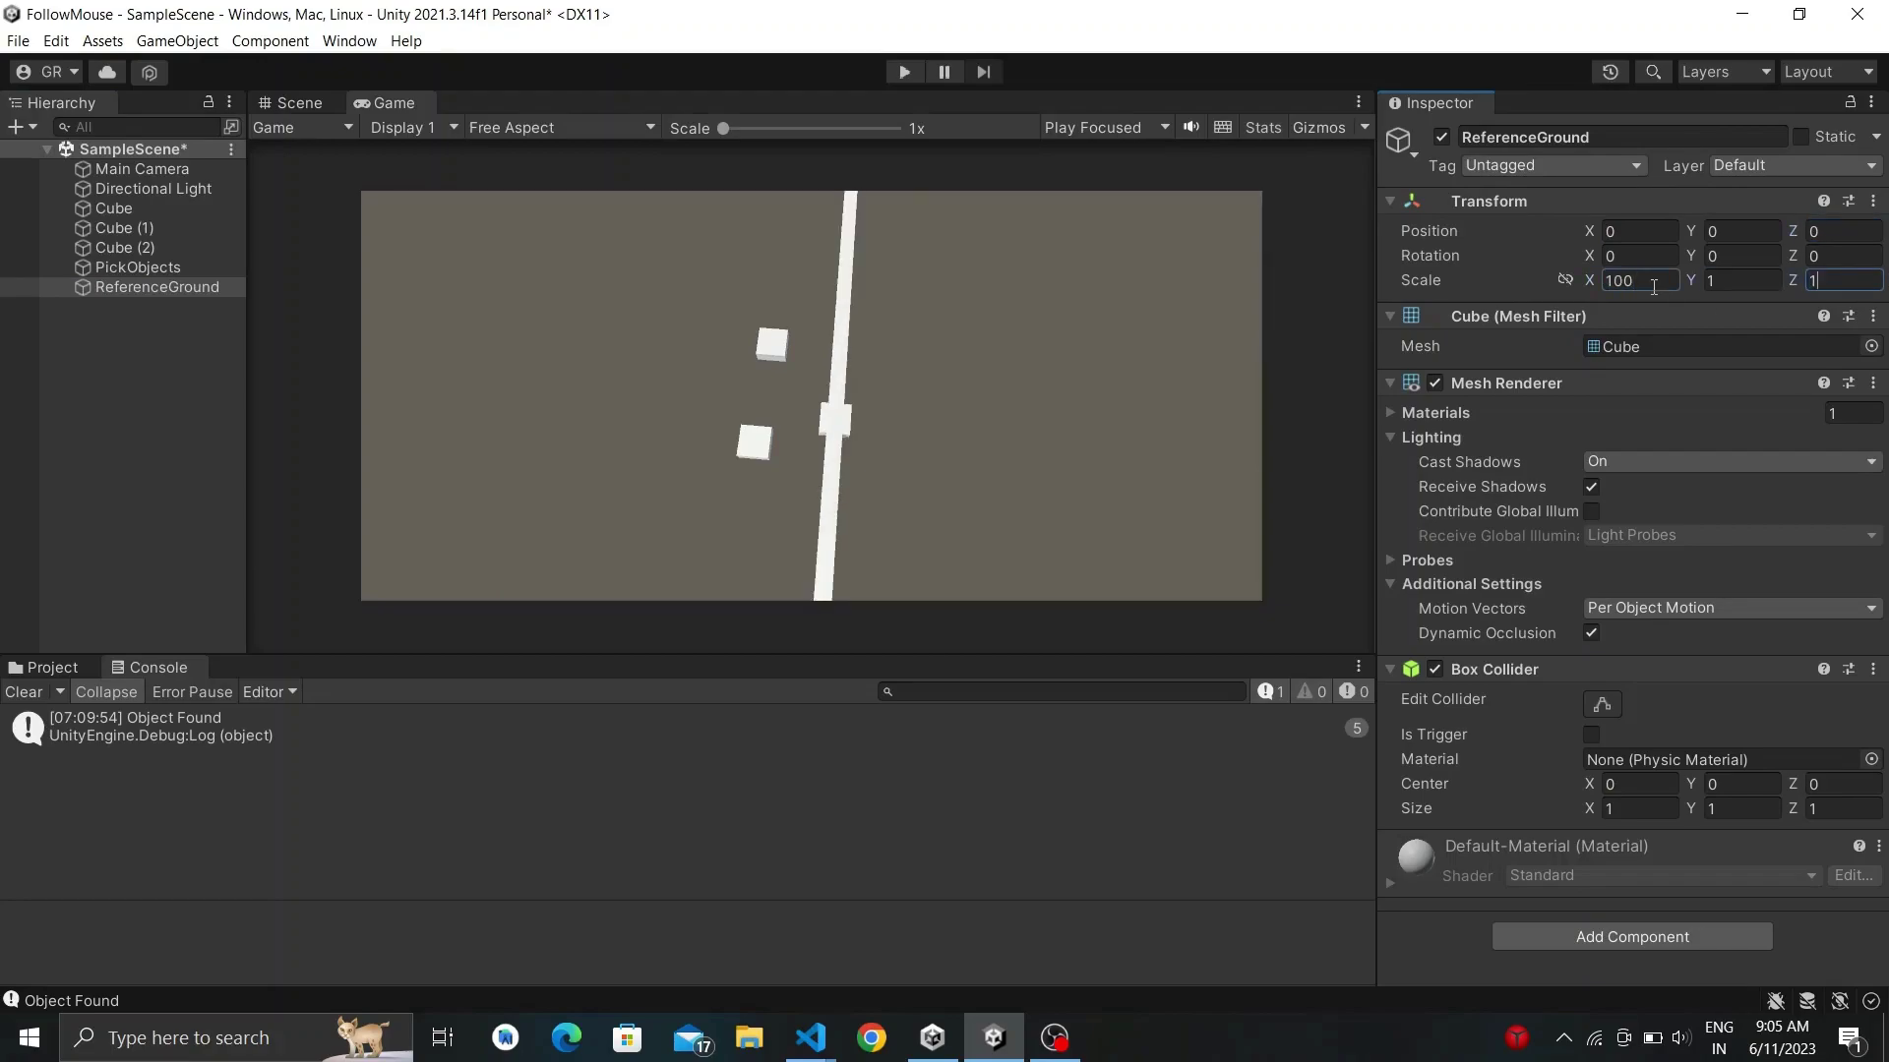
text(00)
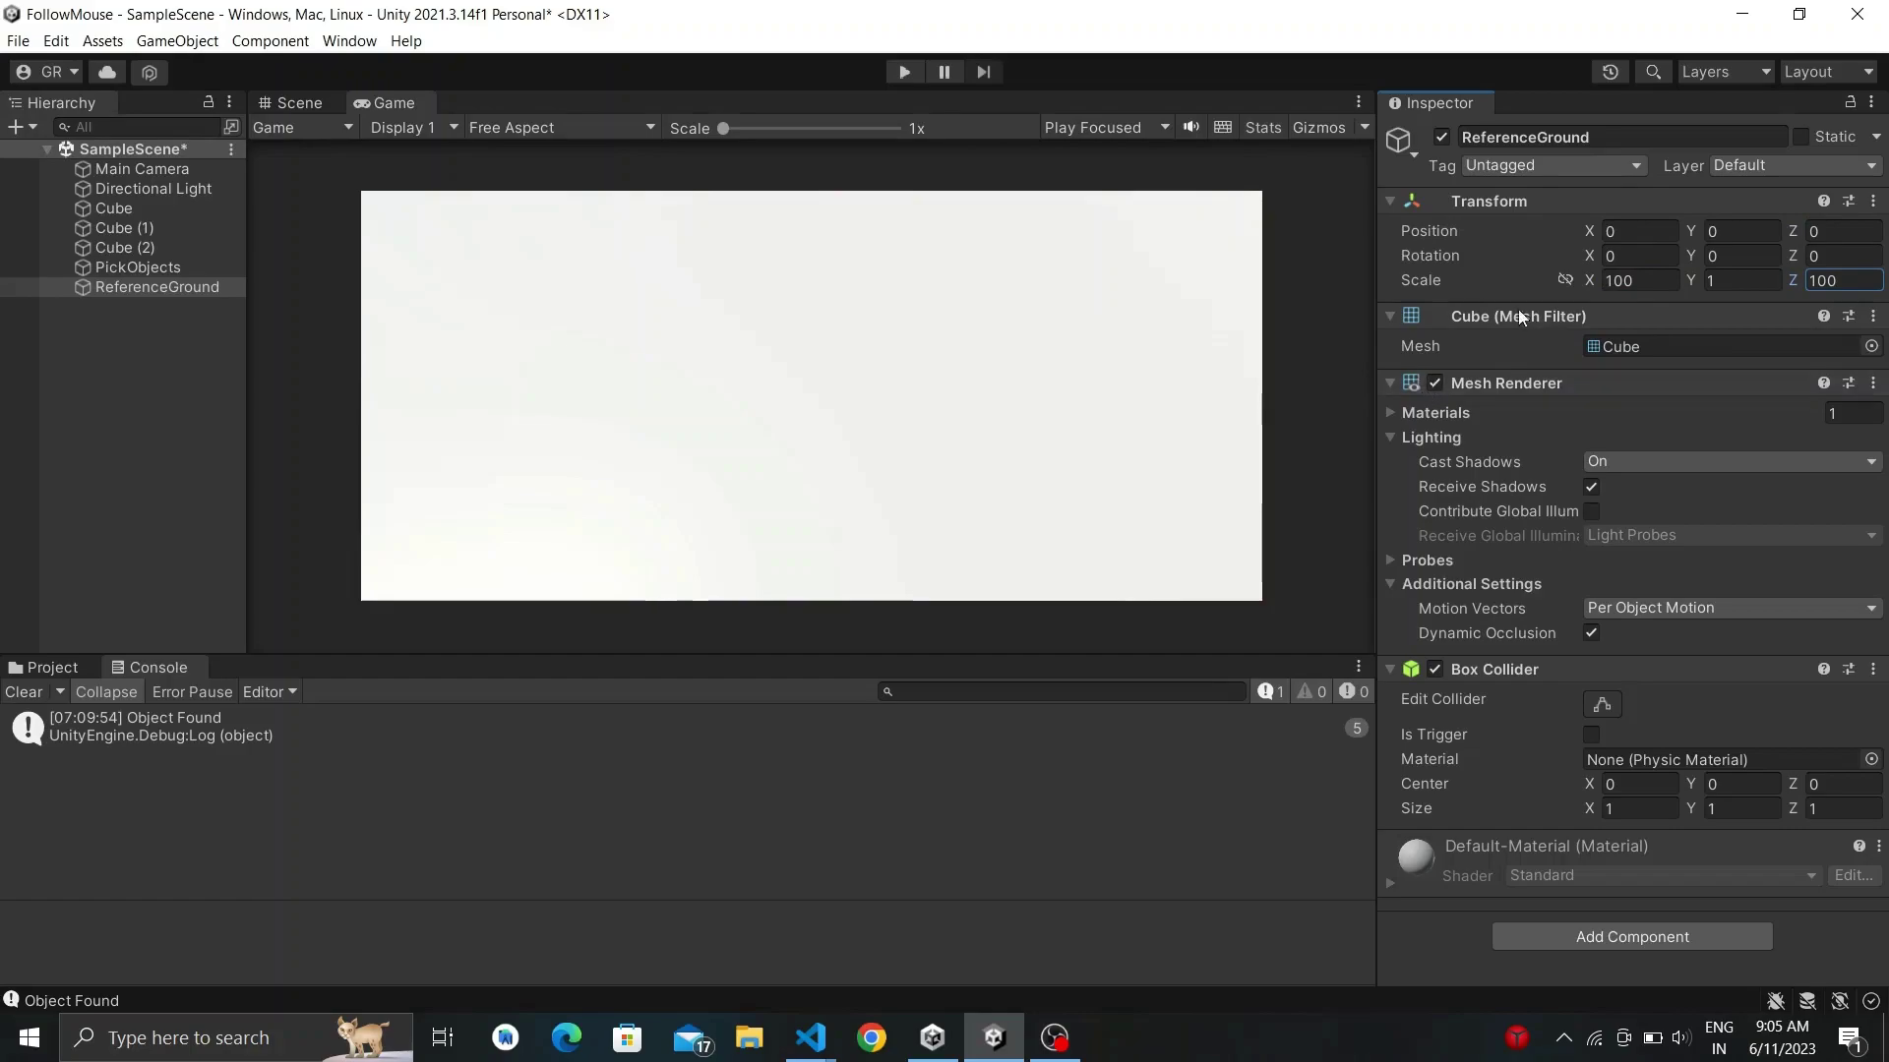
click(1435, 382)
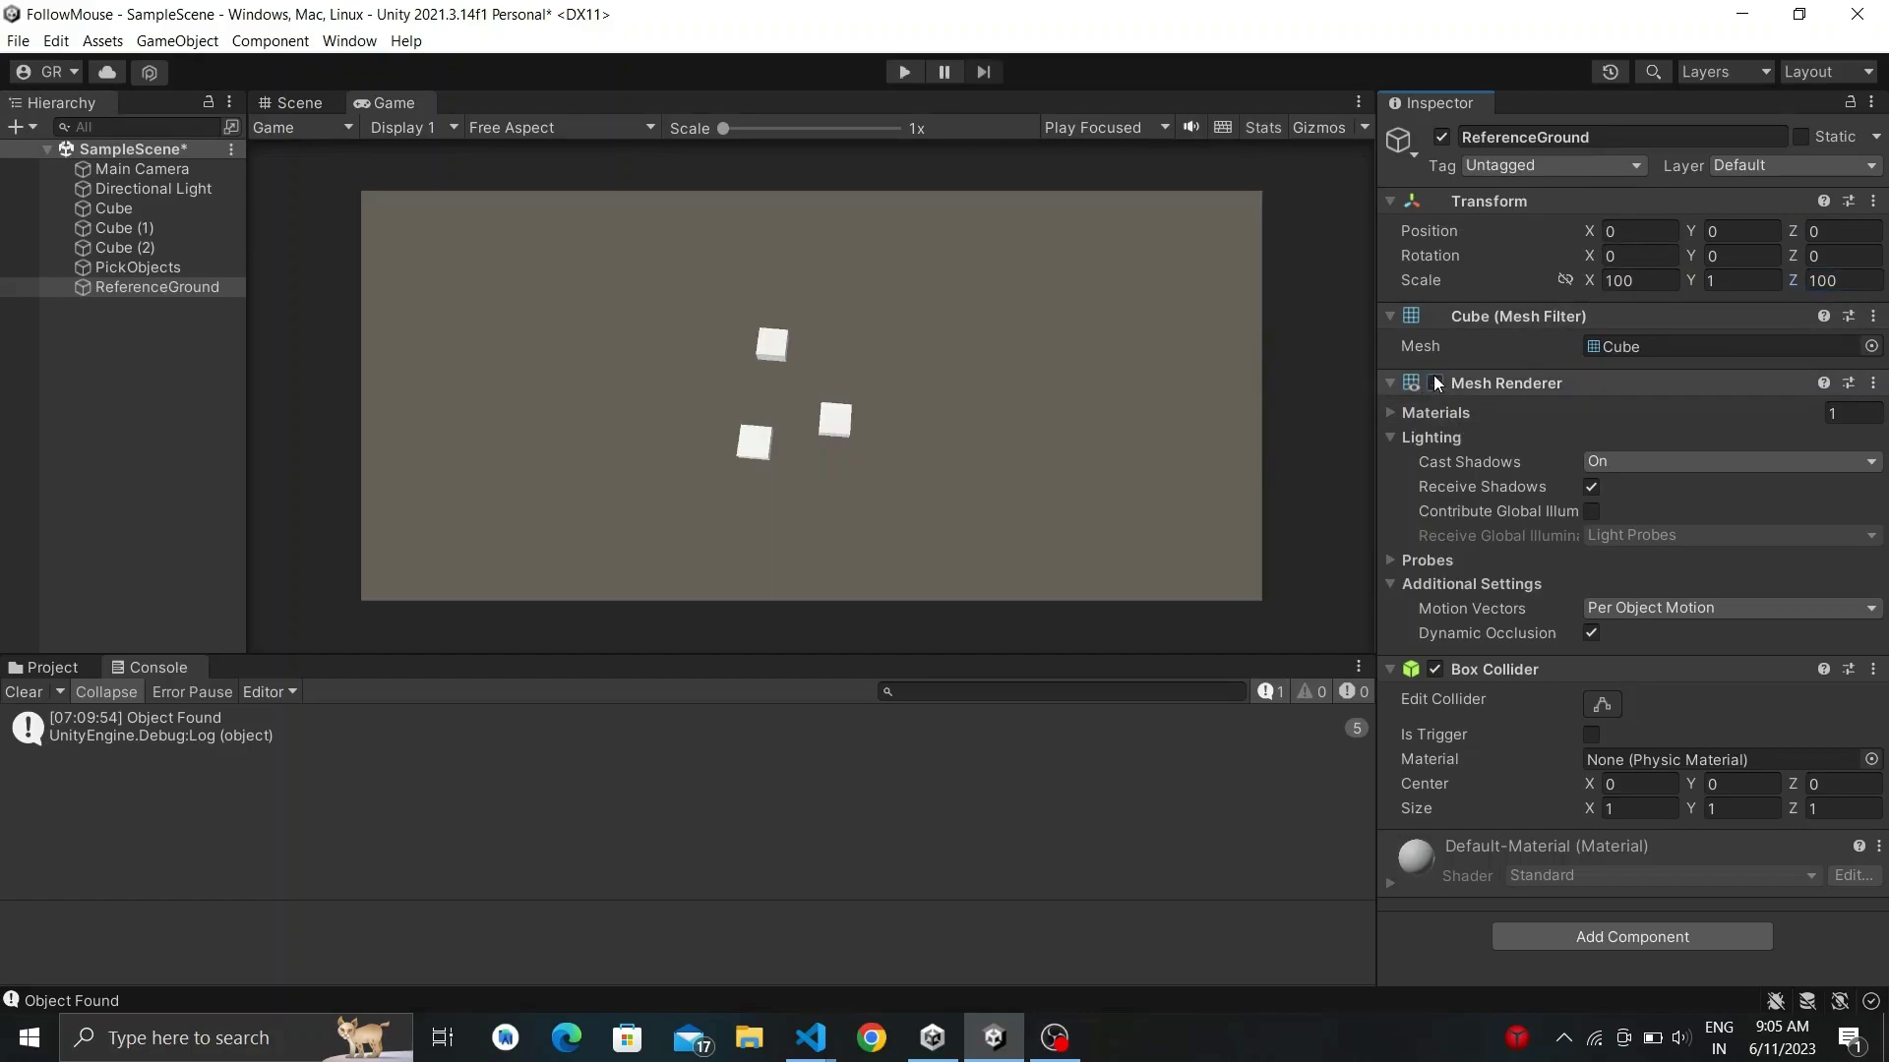
Start adding a new layer in User Layer 6 for ReferenceGround.
click(1828, 165)
click(1768, 311)
click(1708, 432)
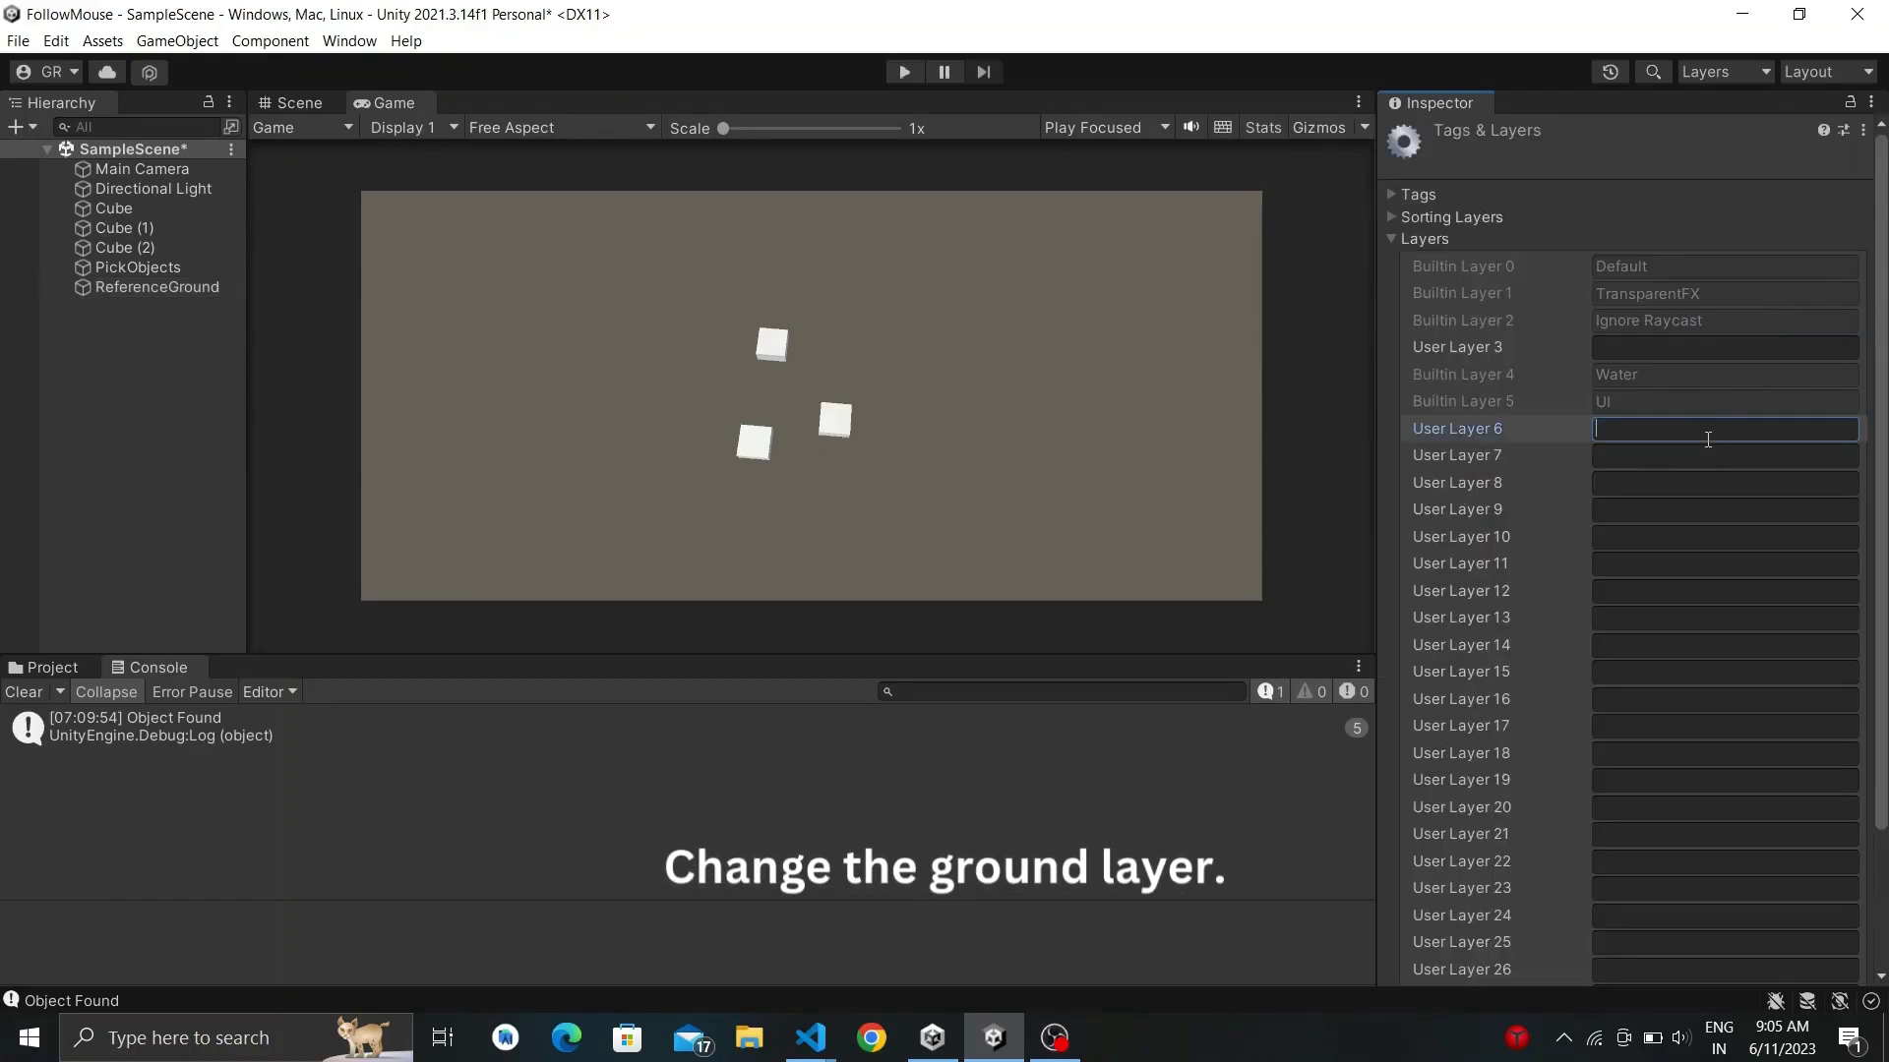
text(Ground)
click(130, 289)
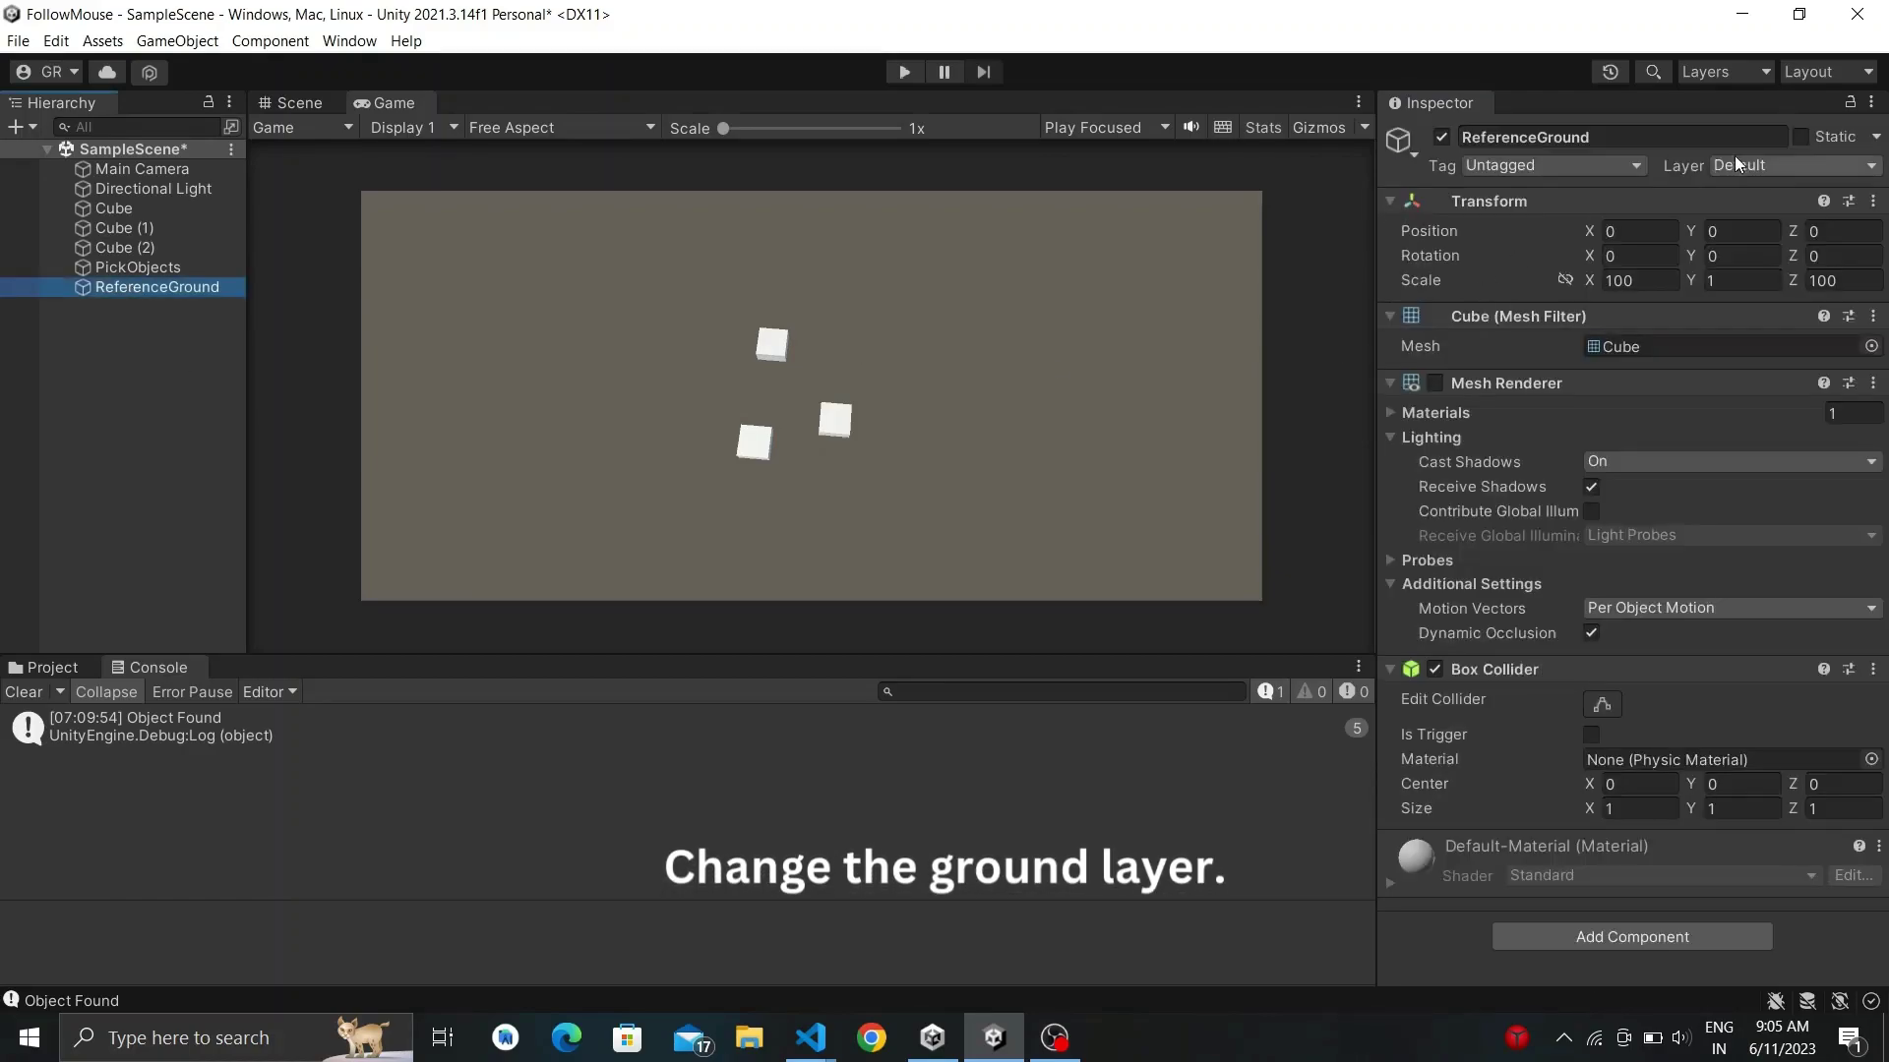
click(1741, 167)
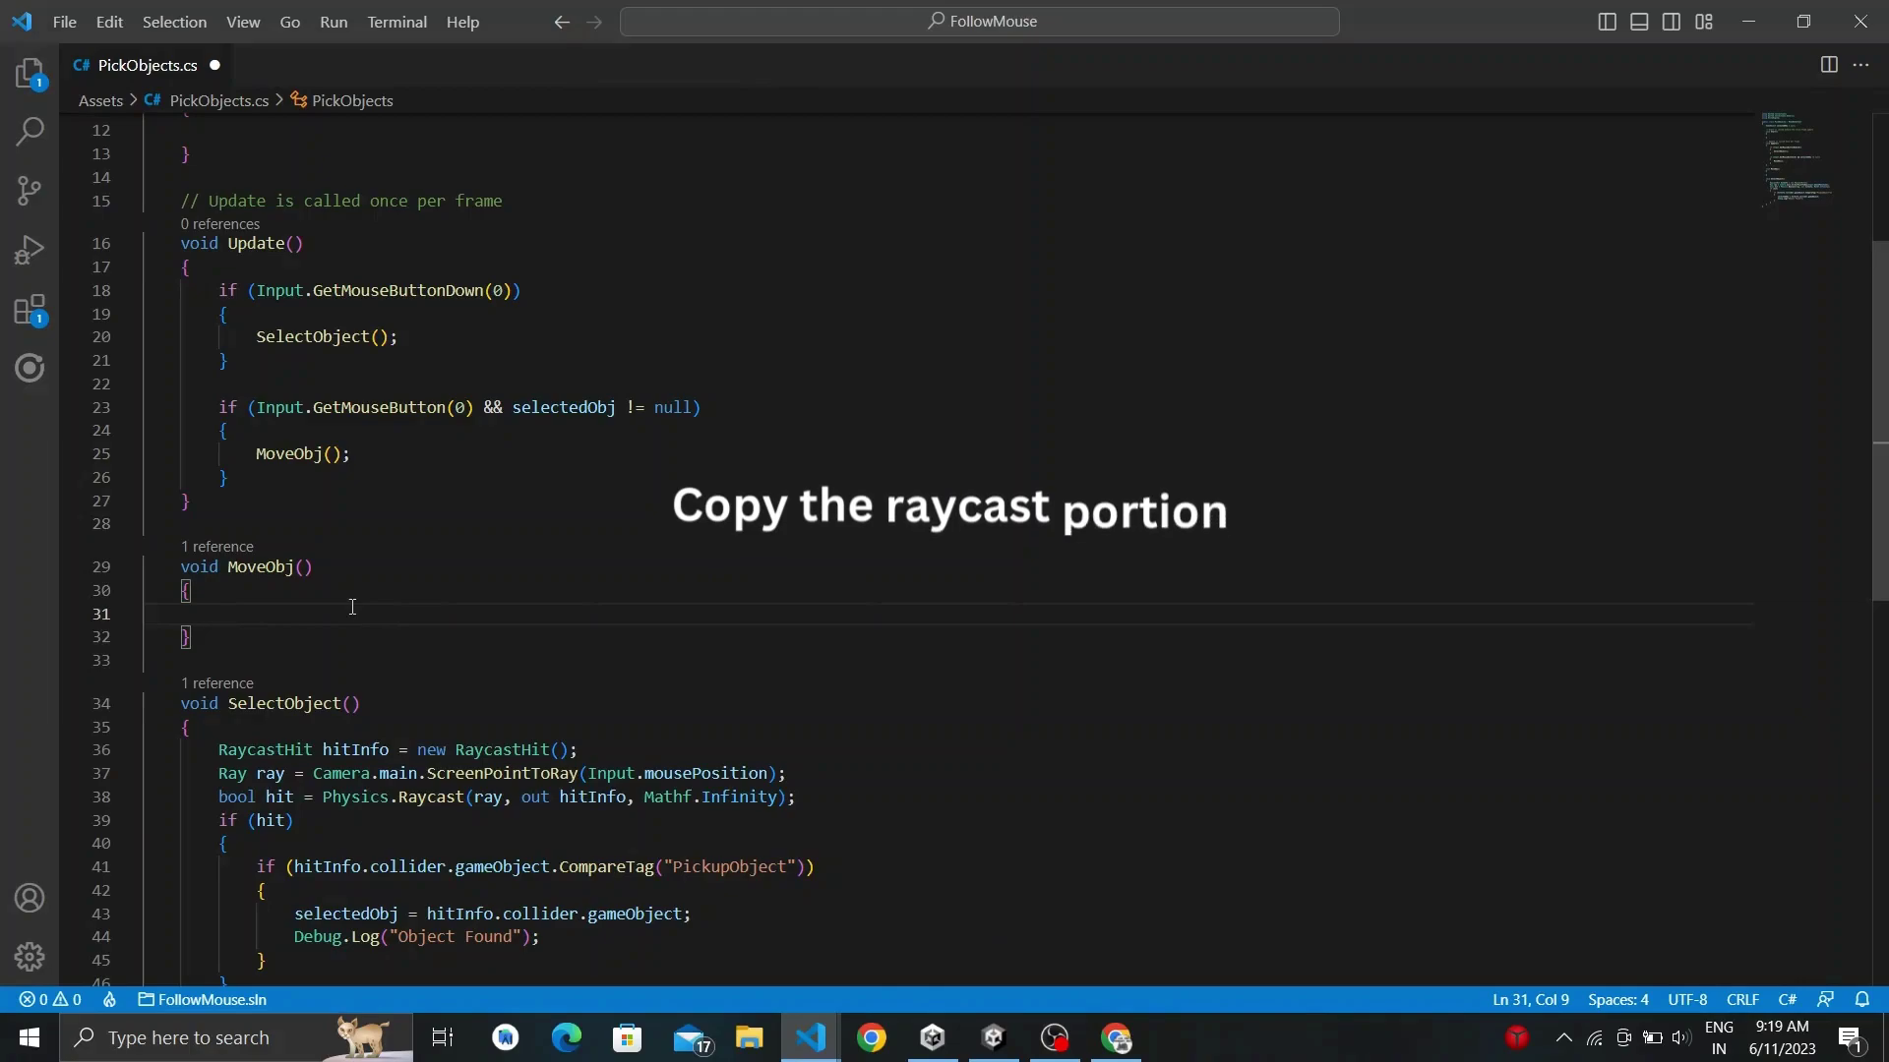
Copy the three raycast lines from SelectObject into MoveObj.
scroll(295, 639, down, 1)
click(218, 672)
drag(218, 673, 797, 721)
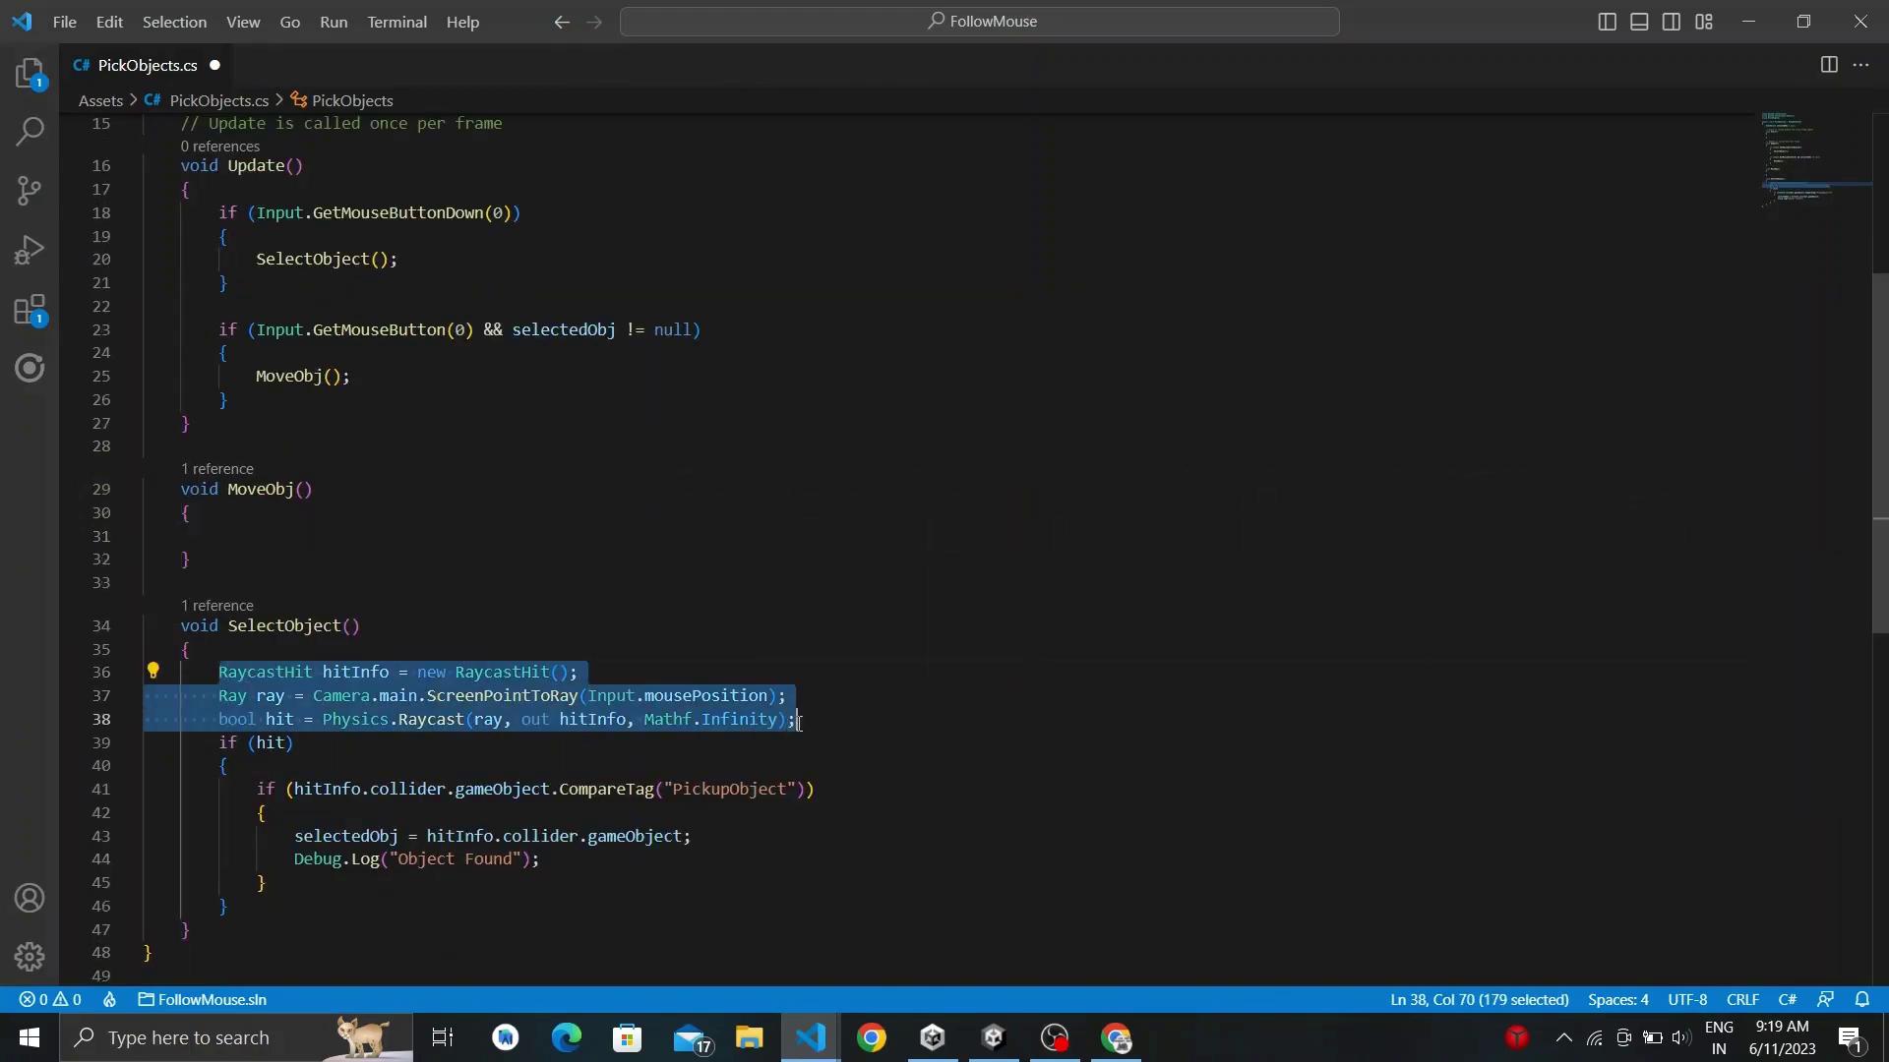
key(ctrl+c)
click(467, 536)
key(ctrl+v)
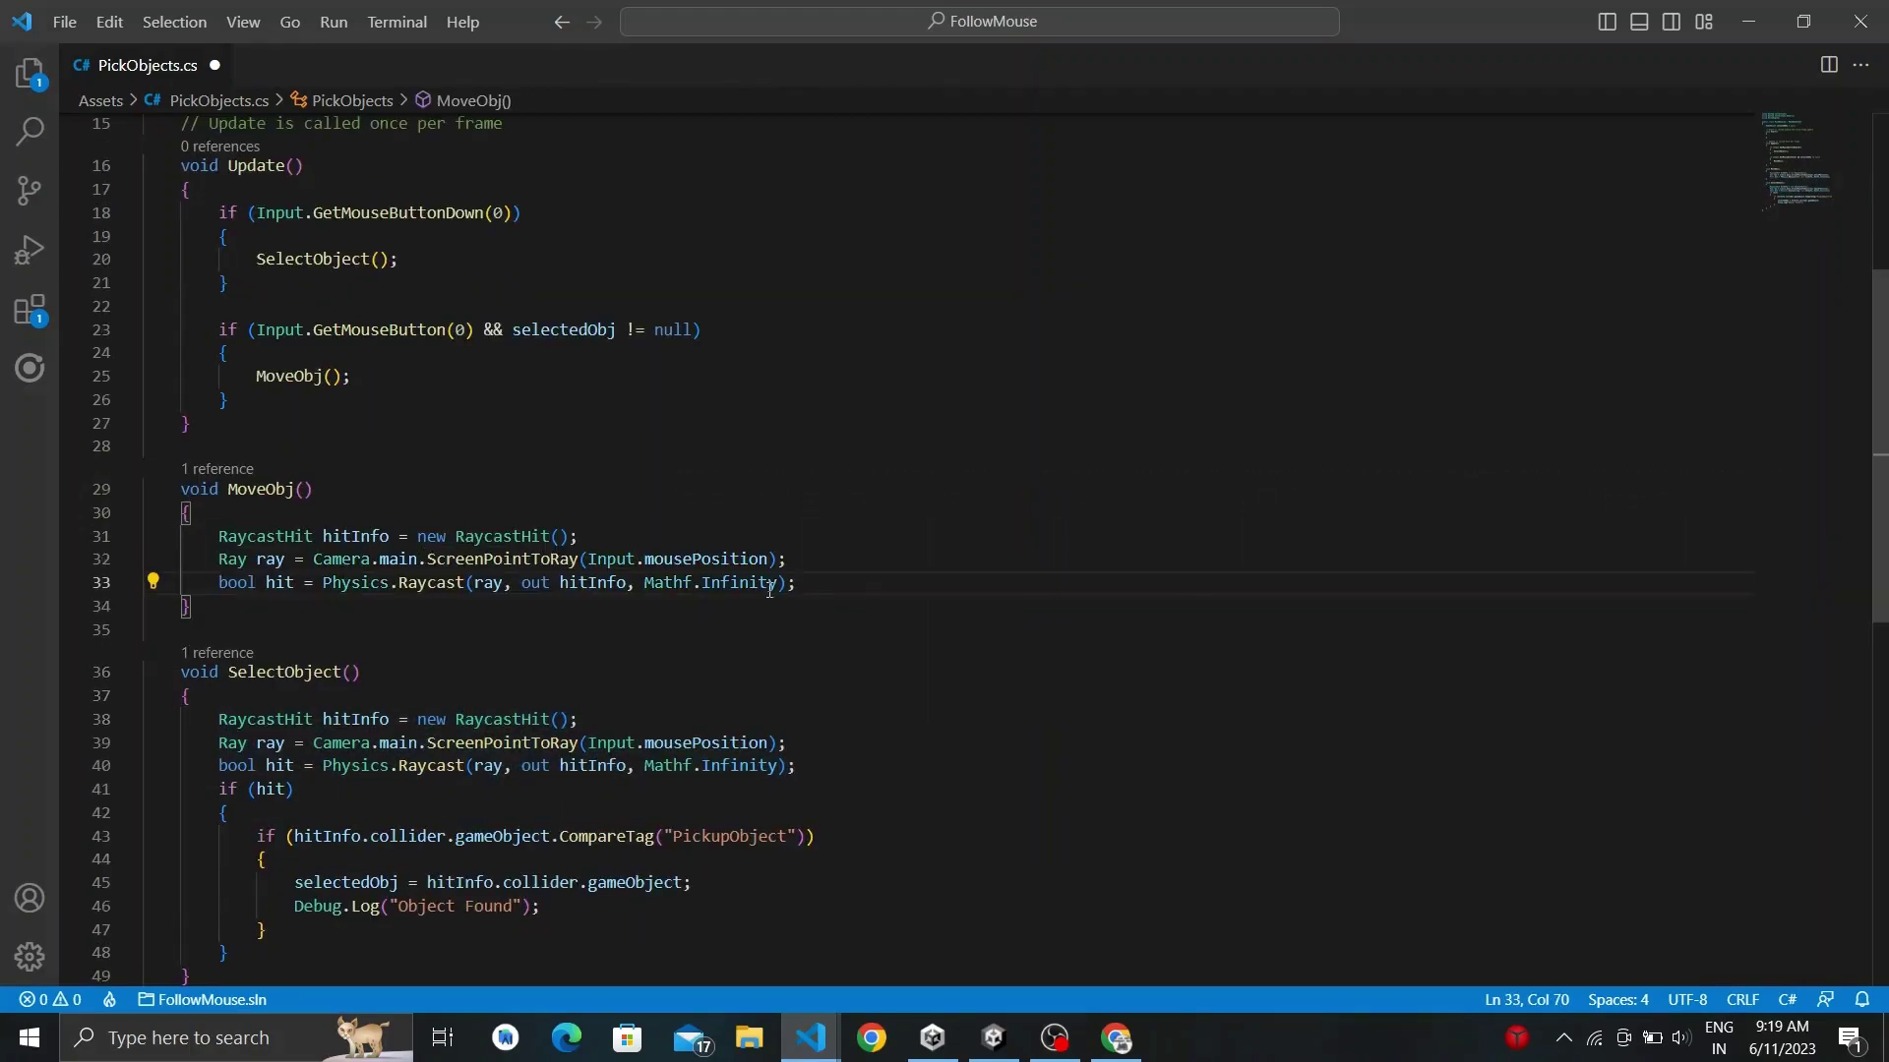
Add a [SerializeField] LayerMask groundLayer field and pass groundLayer to MoveObj's raycast.
scroll(770, 588, up, 4)
click(468, 228)
key(Return)
text([)
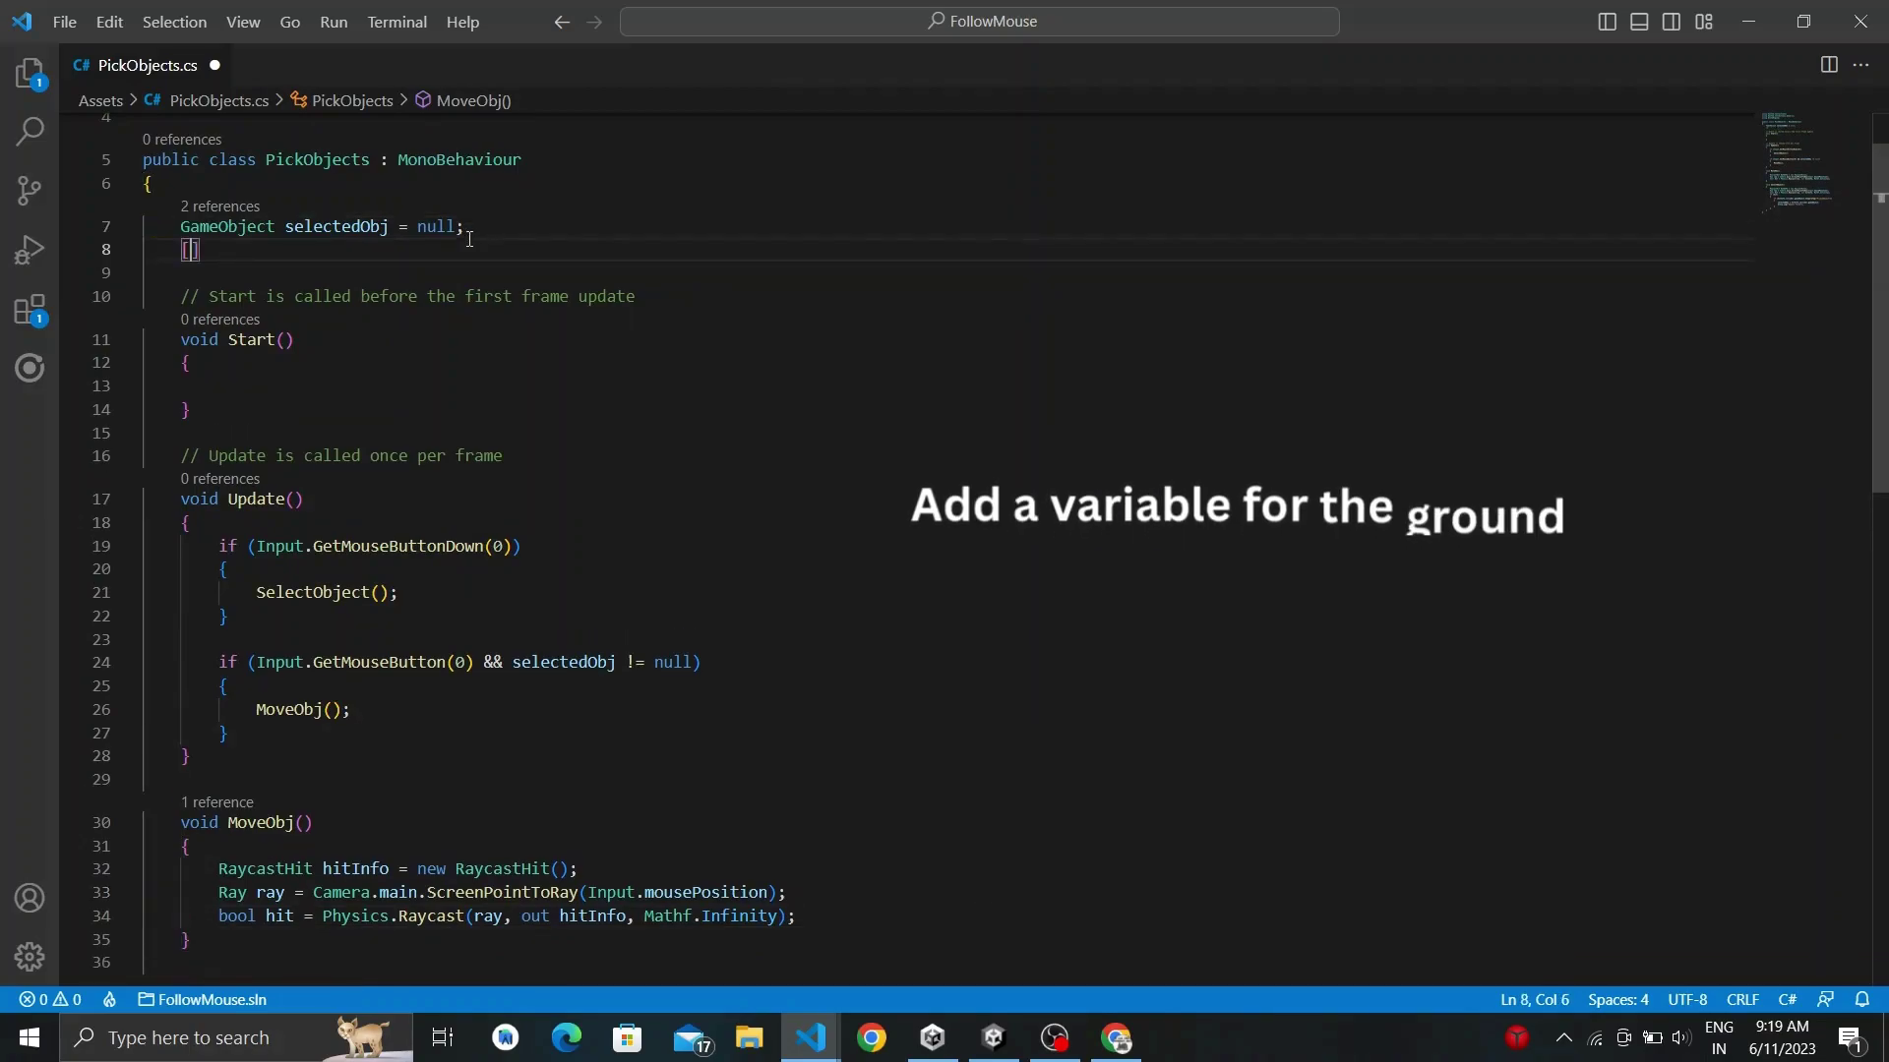
text(SerializeField] LayerMask ground)
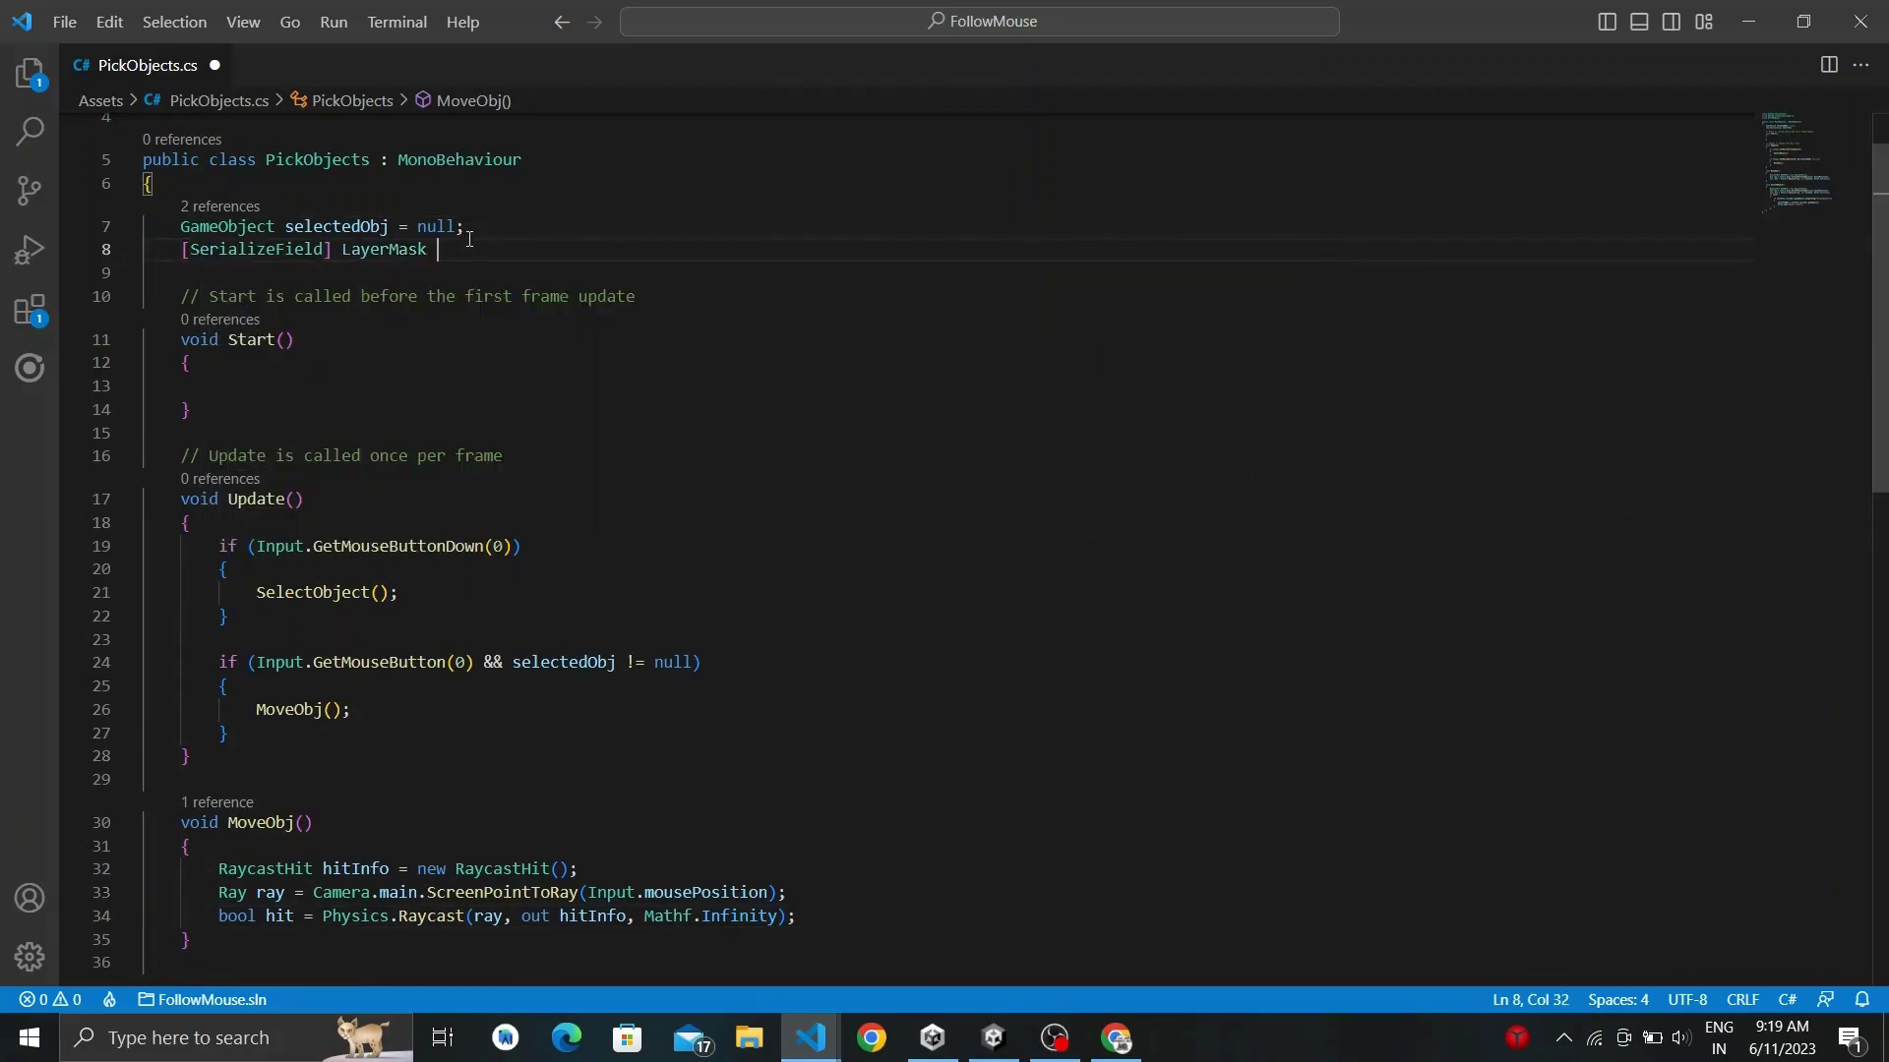
text(Layer;)
scroll(469, 239, down, 5)
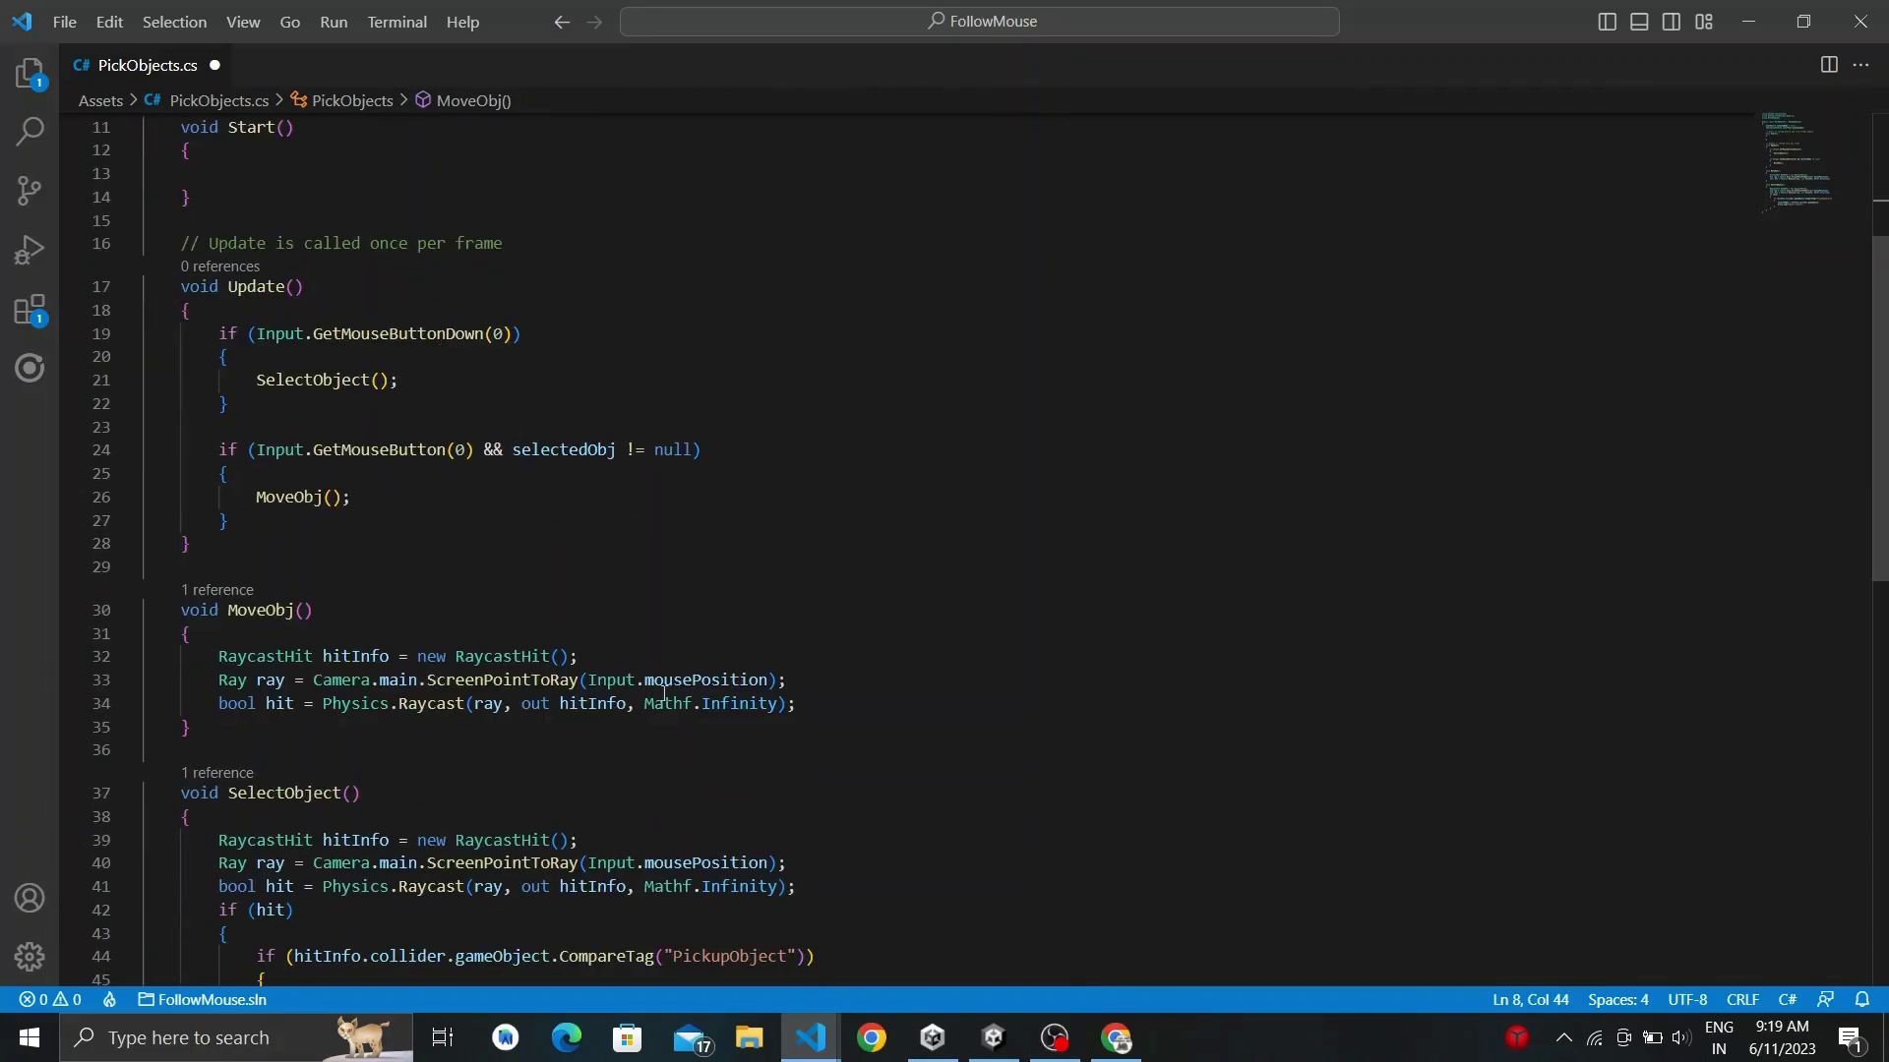
click(776, 627)
text(, grou)
key(Tab)
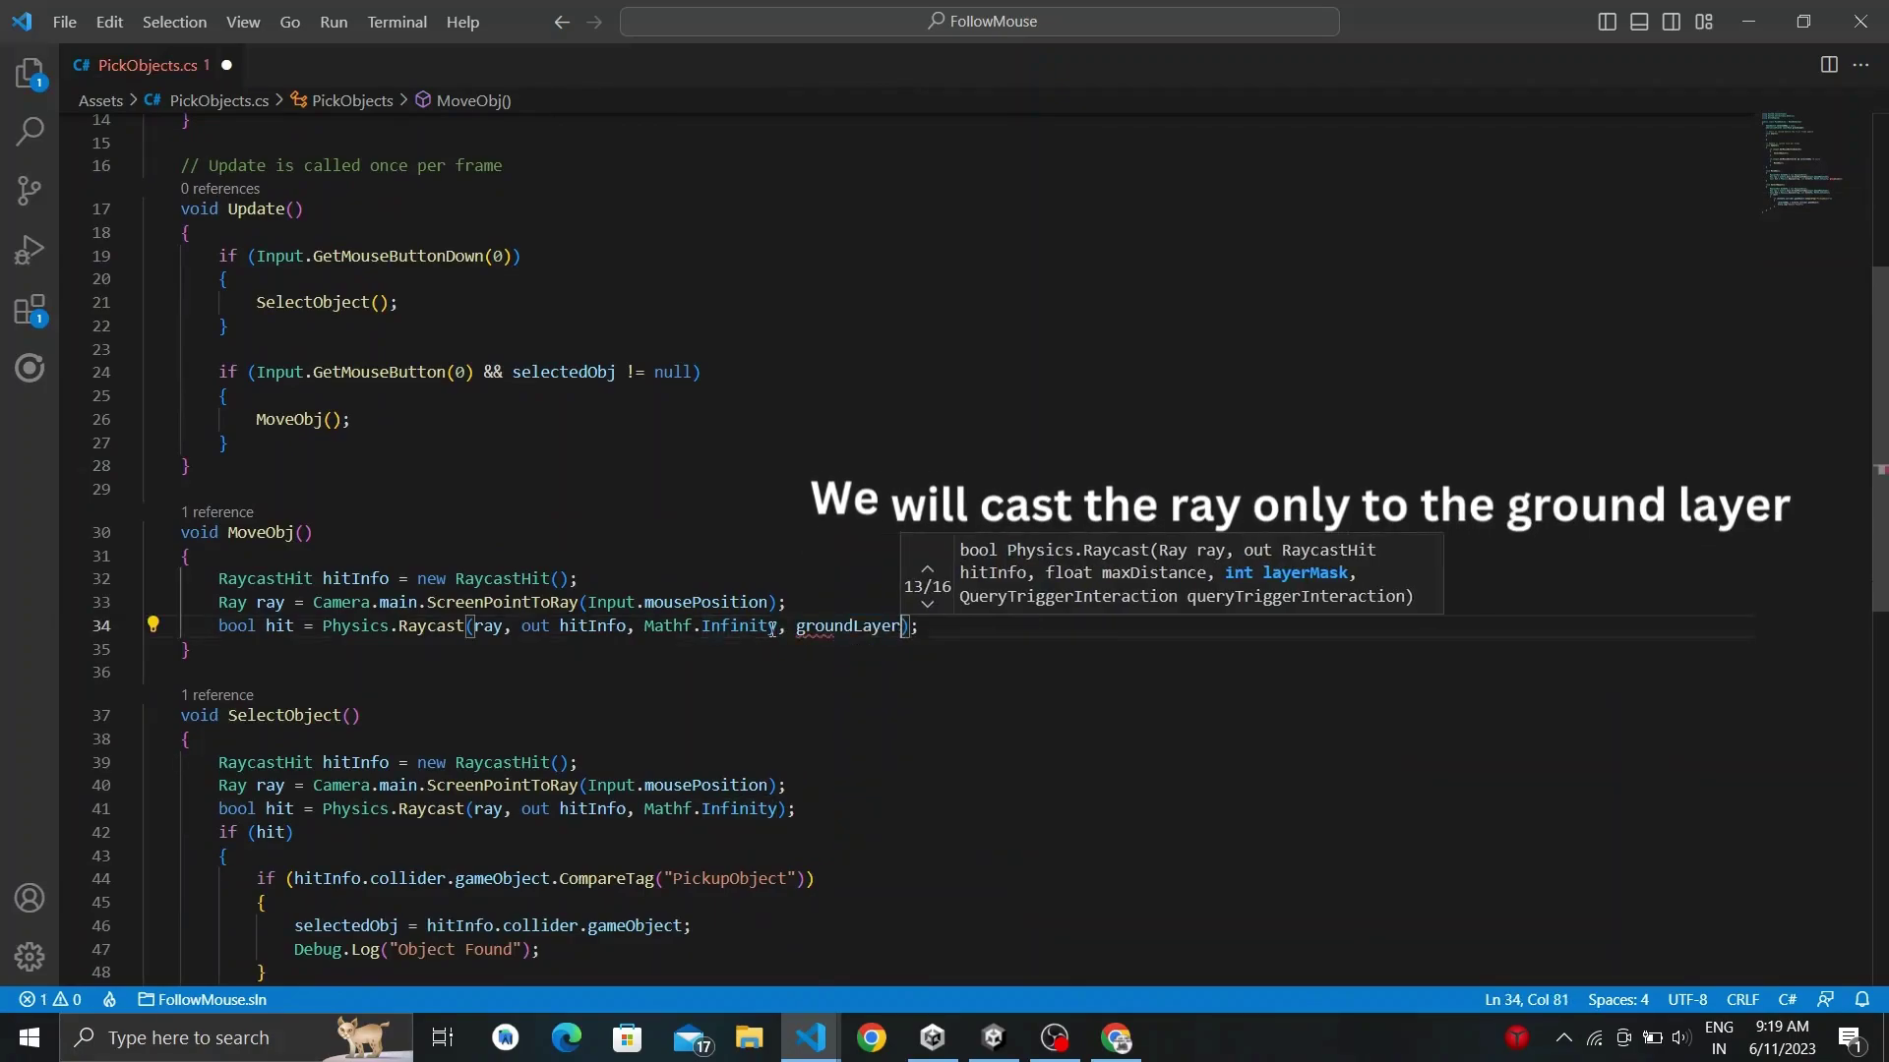
Add an if (hit) block setting pos to the hit point's x/z at selectedObj's height.
key(End)
key(Return)
text(if)
key(Tab)
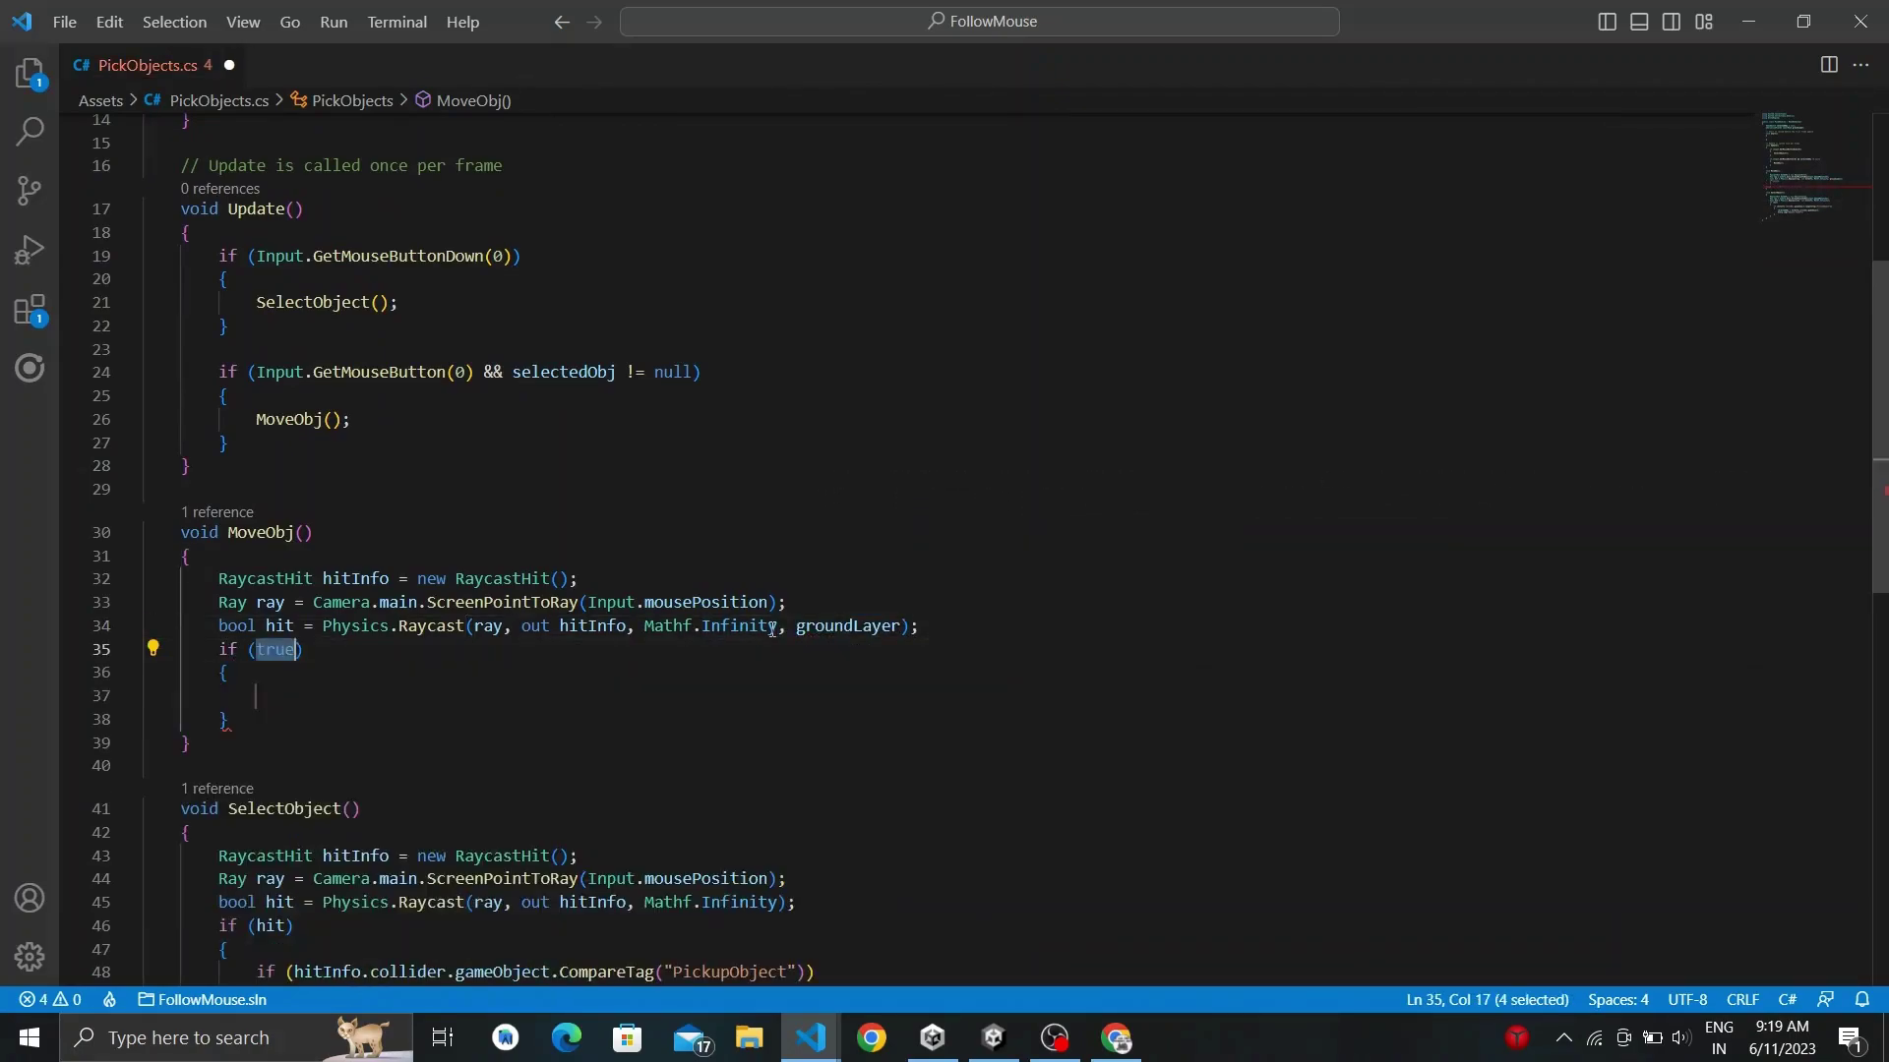
text(hit)
key(Tab)
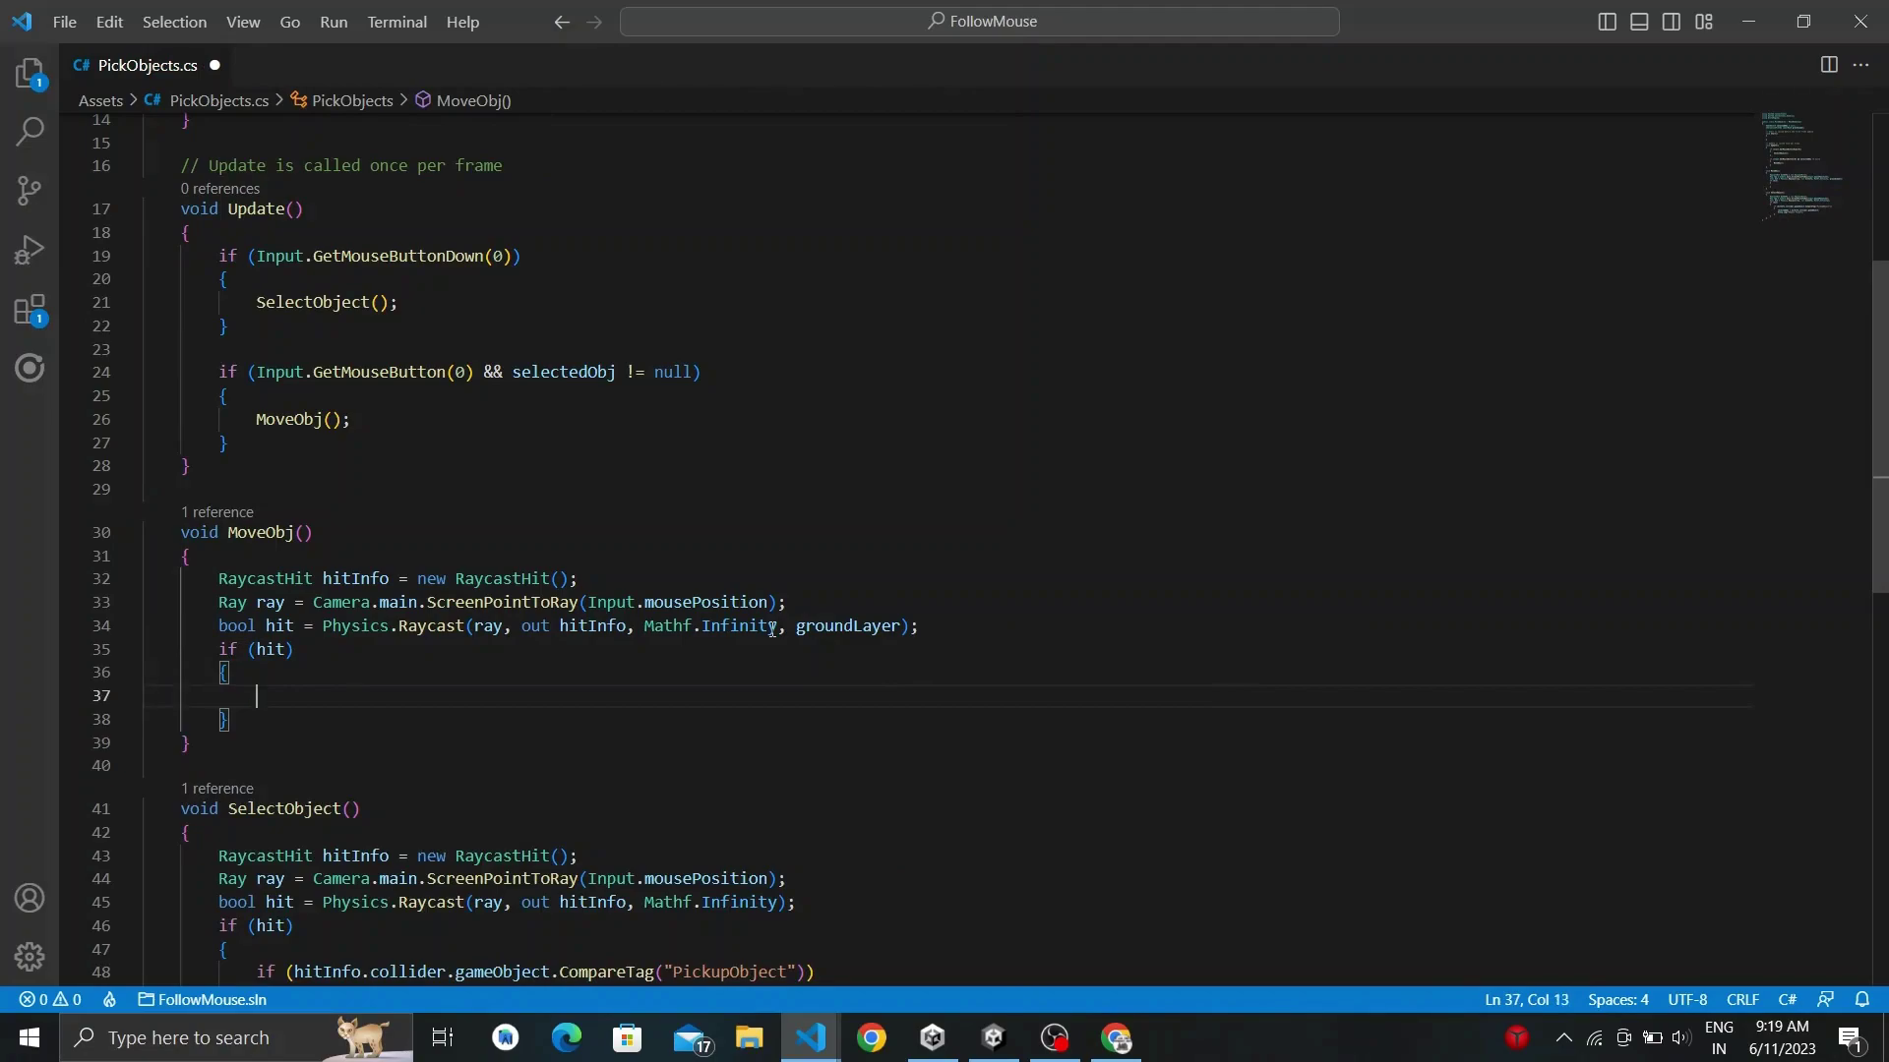
text(Vector3 p)
text(os = )
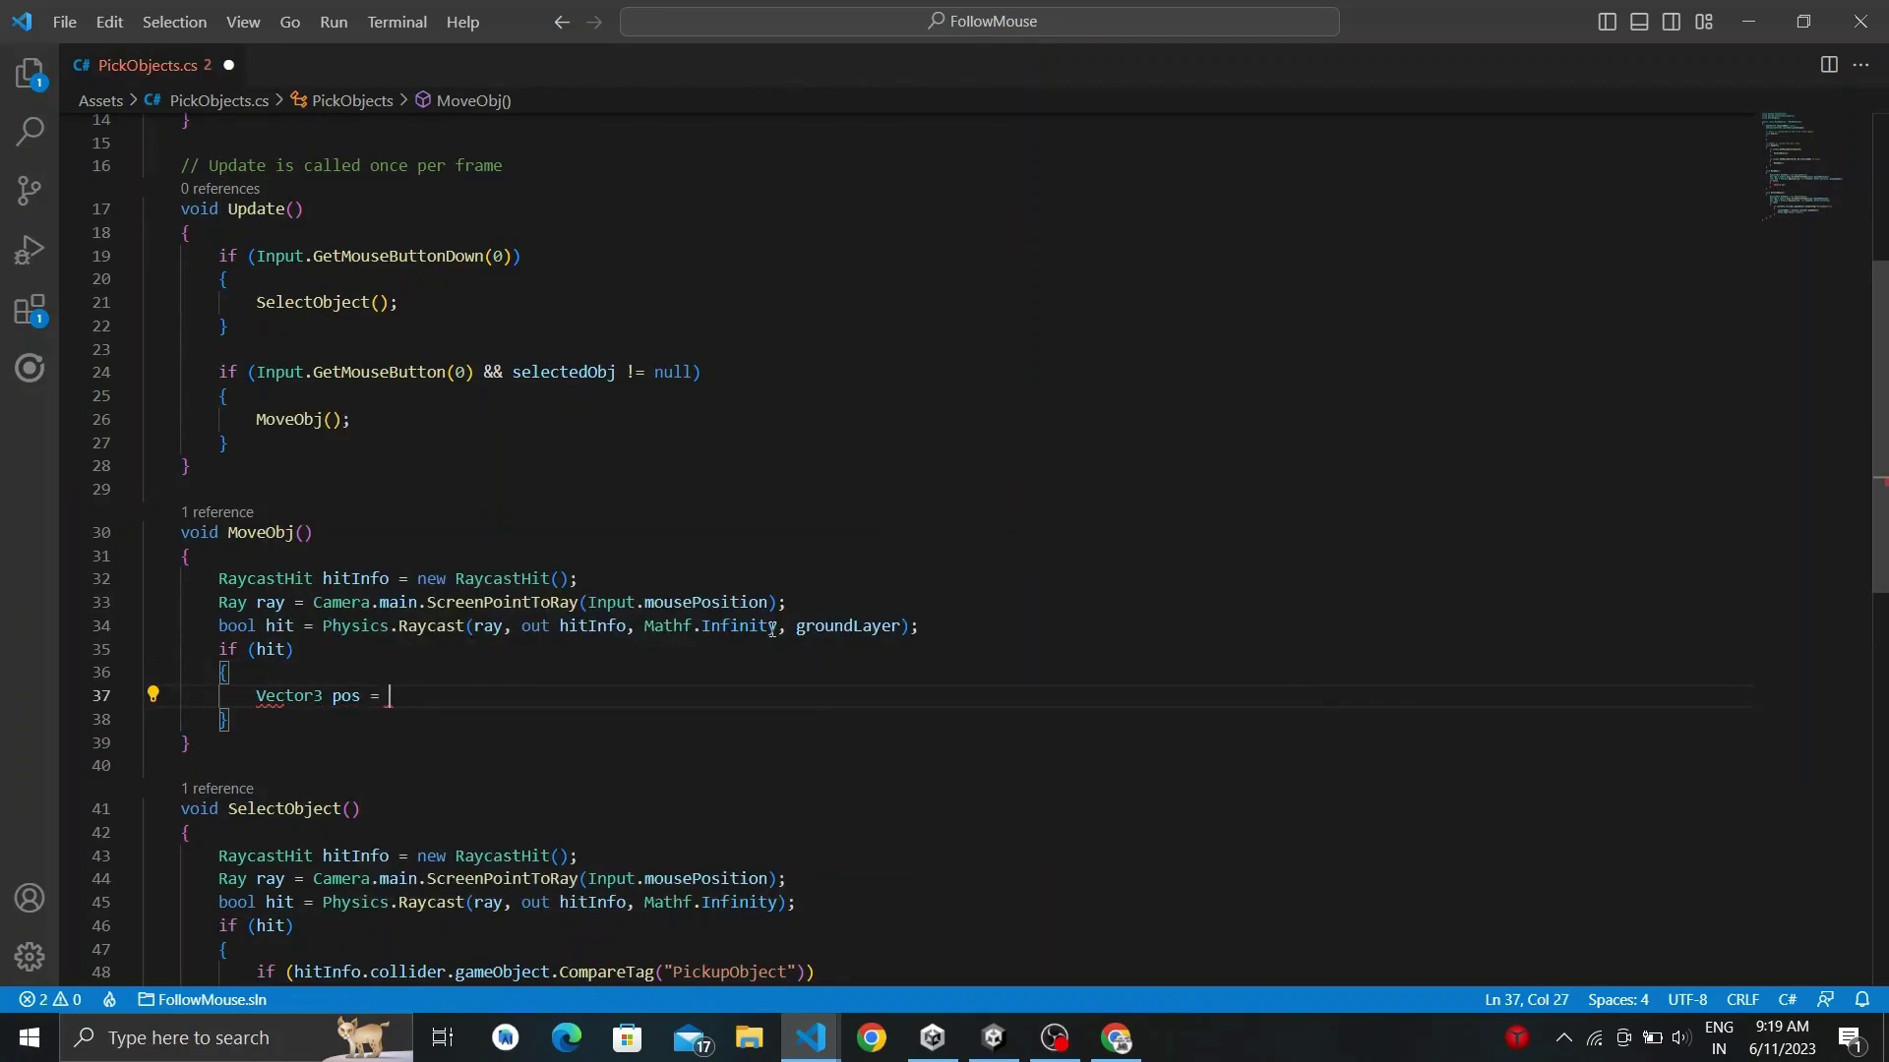
text(new Vector3()
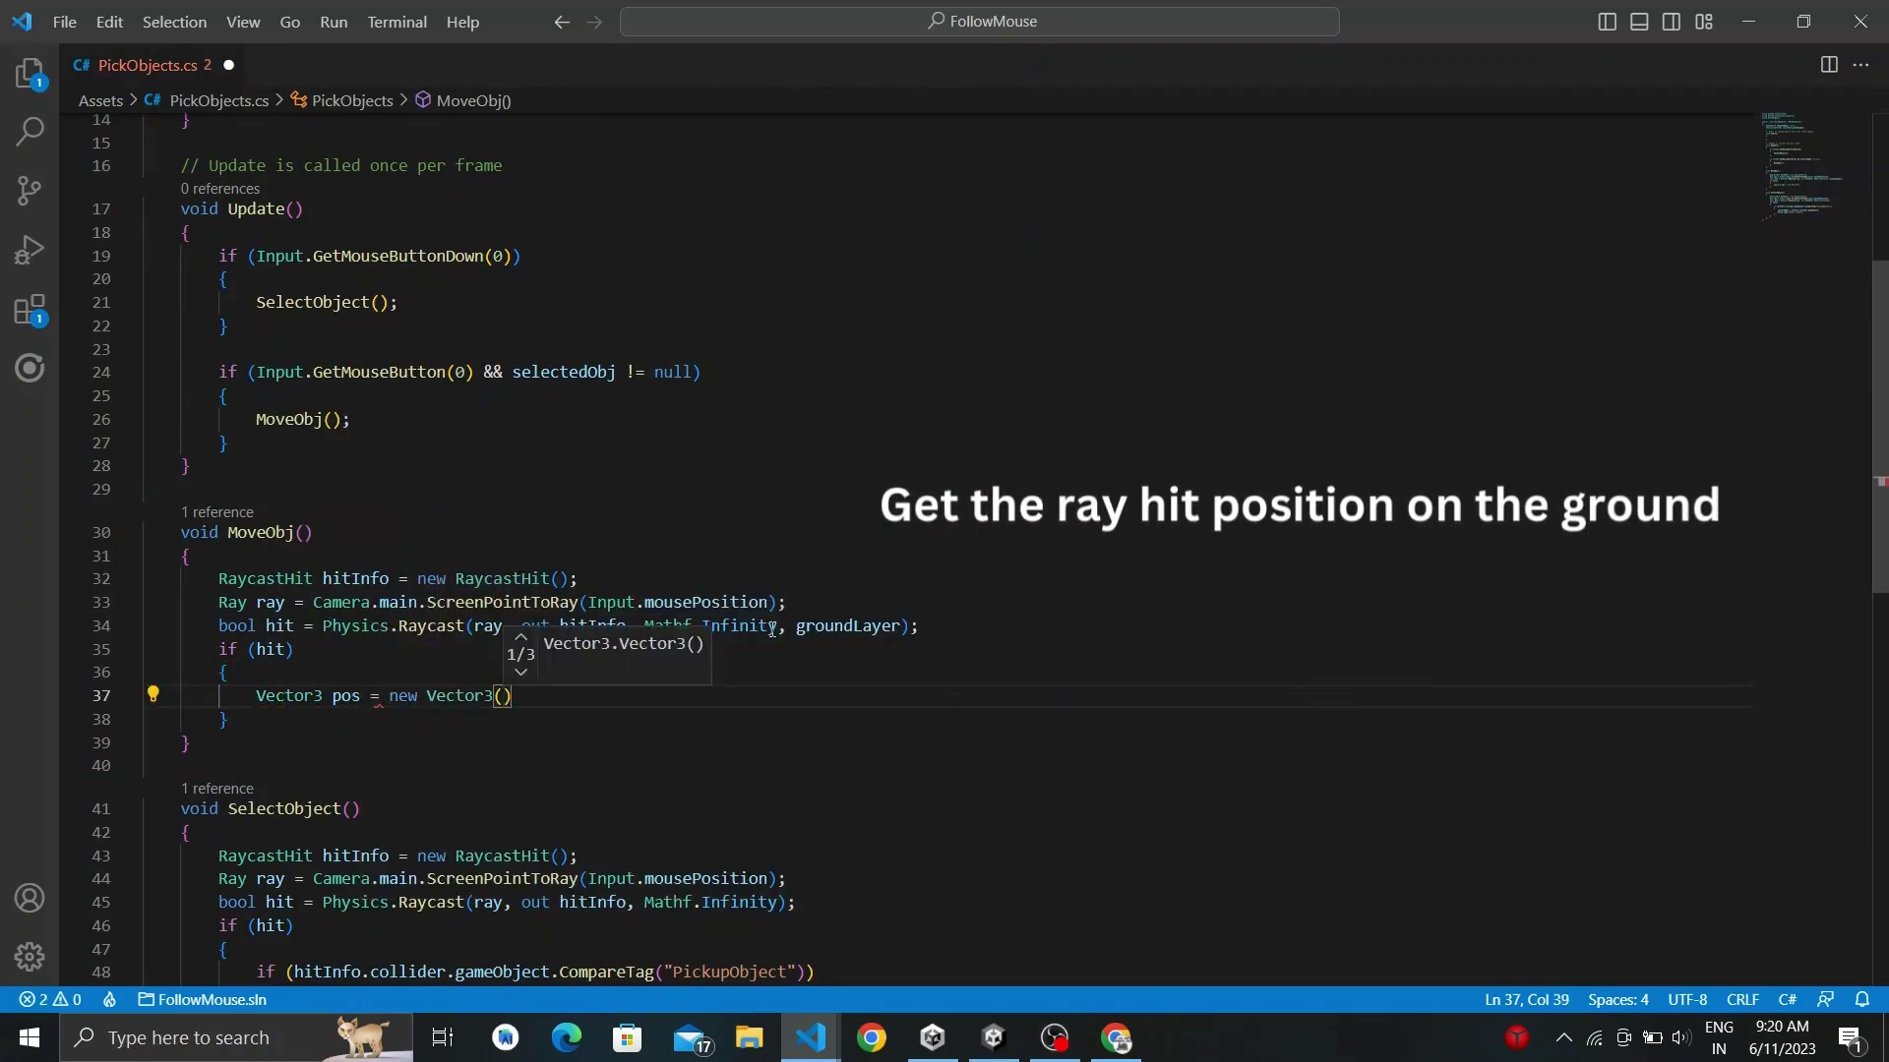
text(hitInfo.point.x)
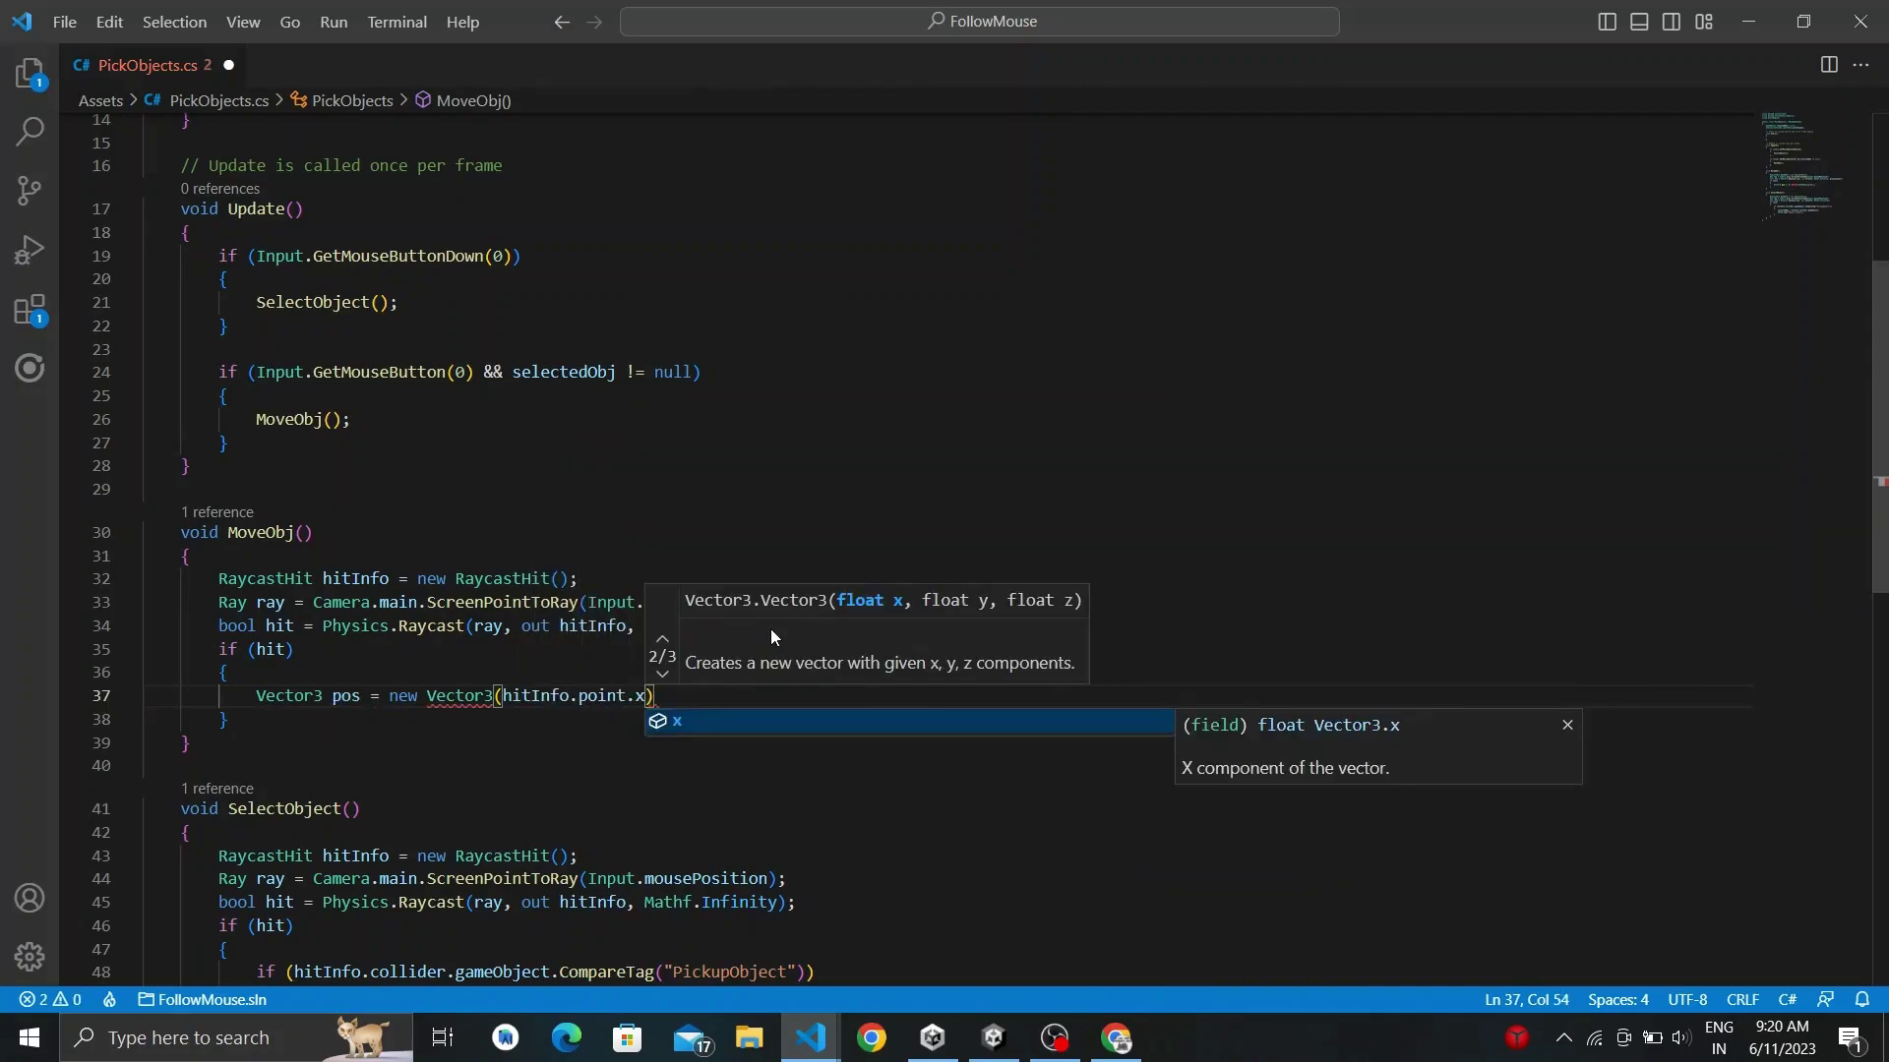
text(, selectedObj.transform.pos)
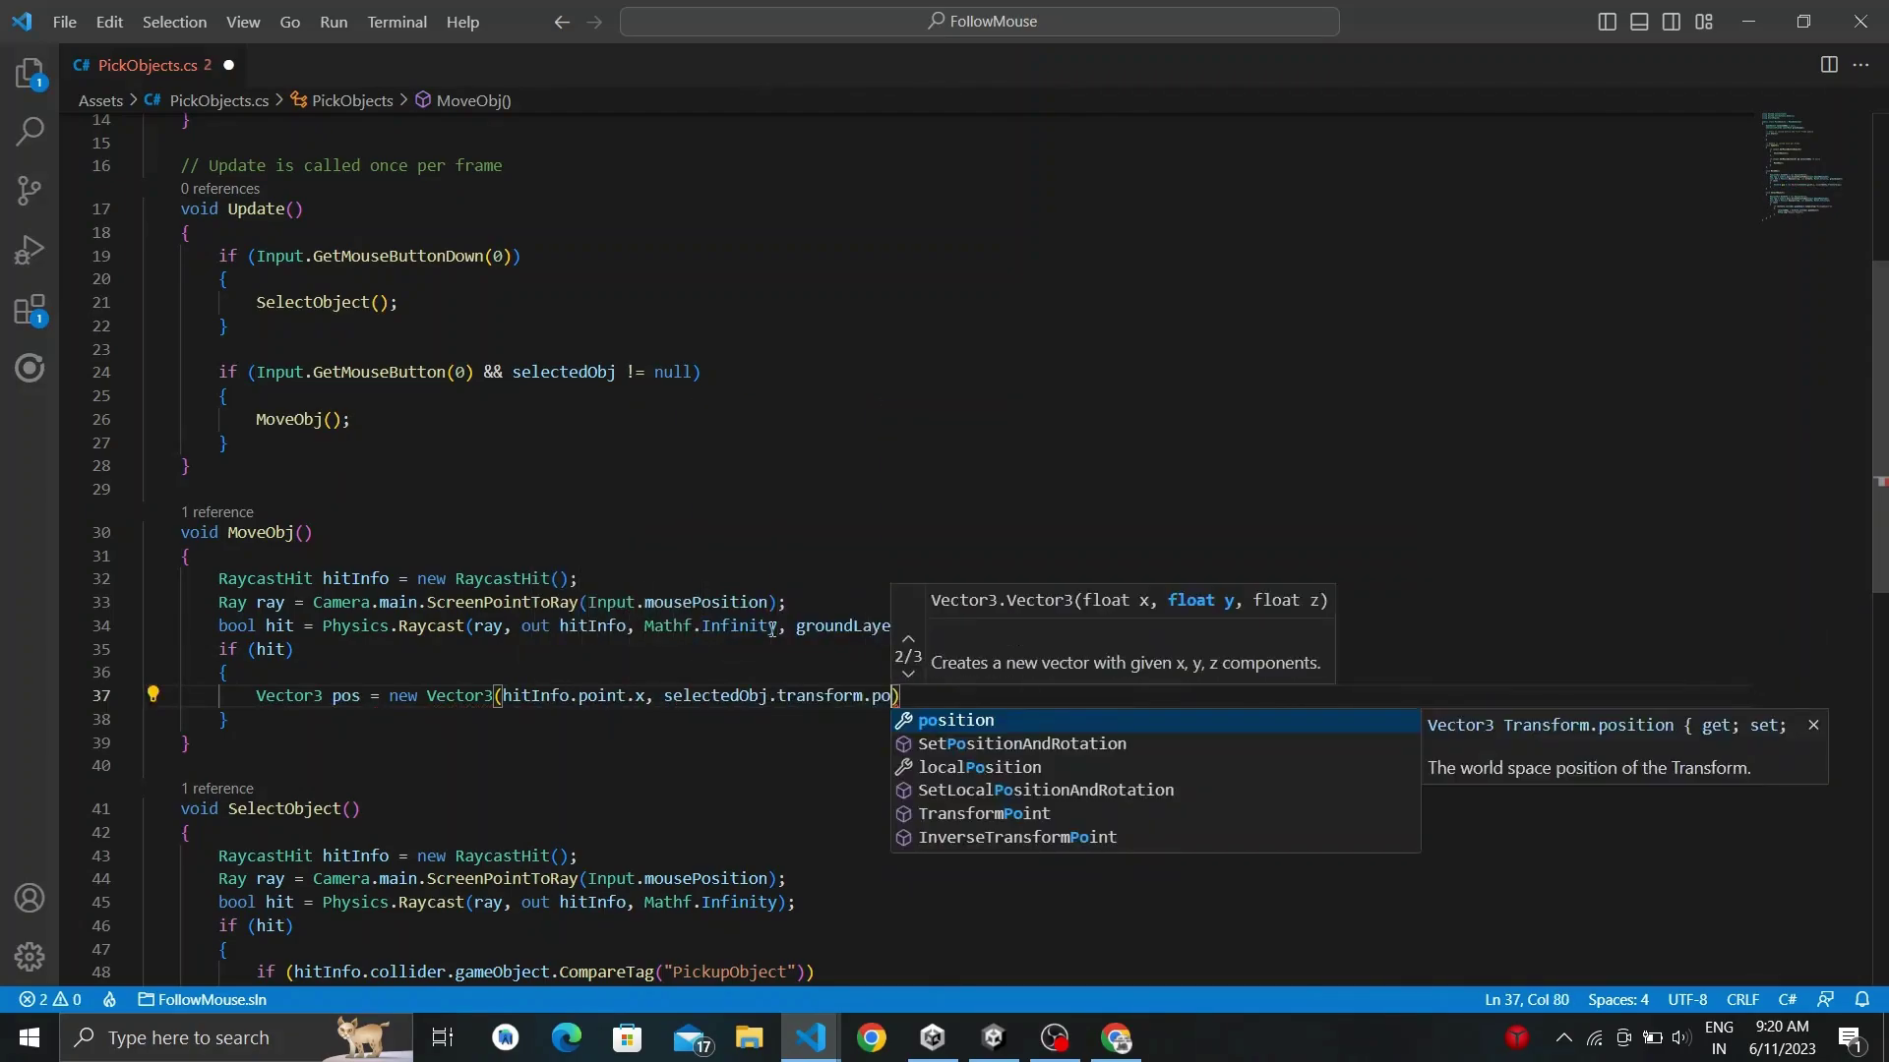
text(ition.y, hitInfo.point)
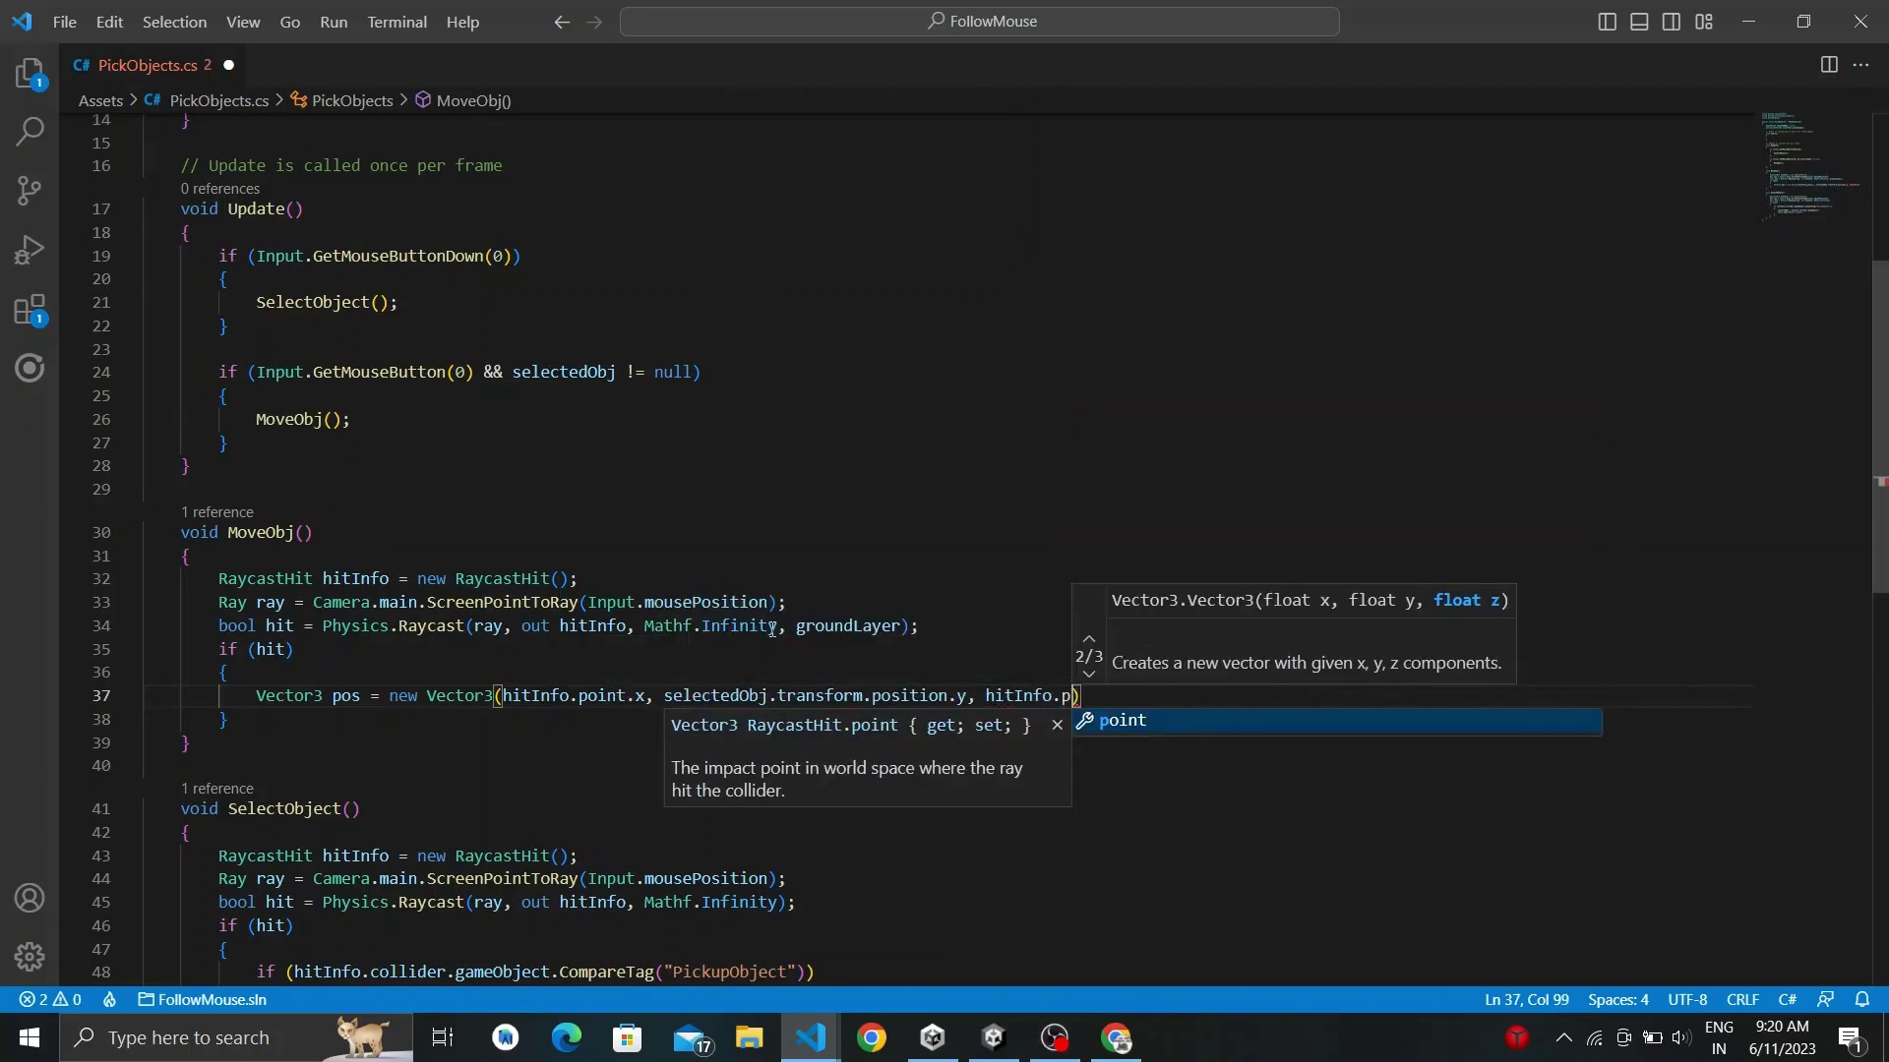
text(.z);)
key(Return)
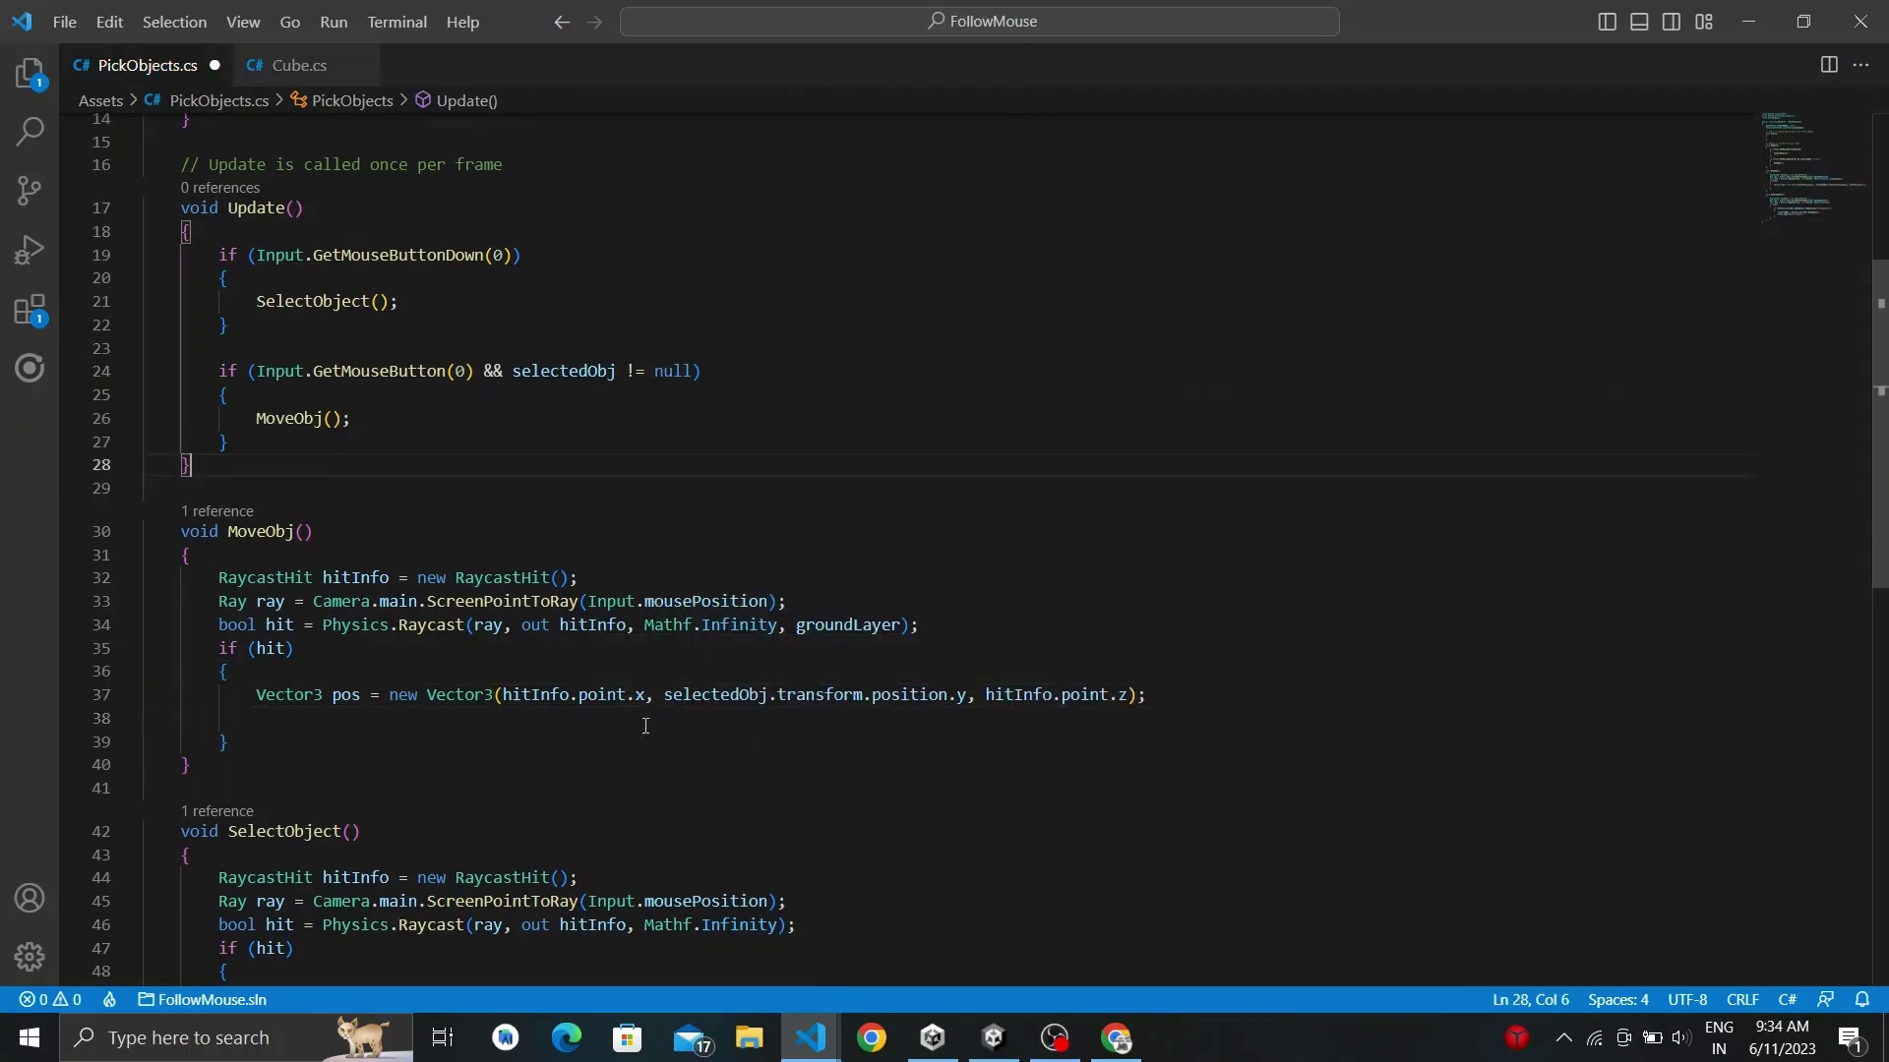
Compute targetPos = pos - selectedObj.transform.position and set targetPos.y to selectedObj's height.
text(Vector3 )
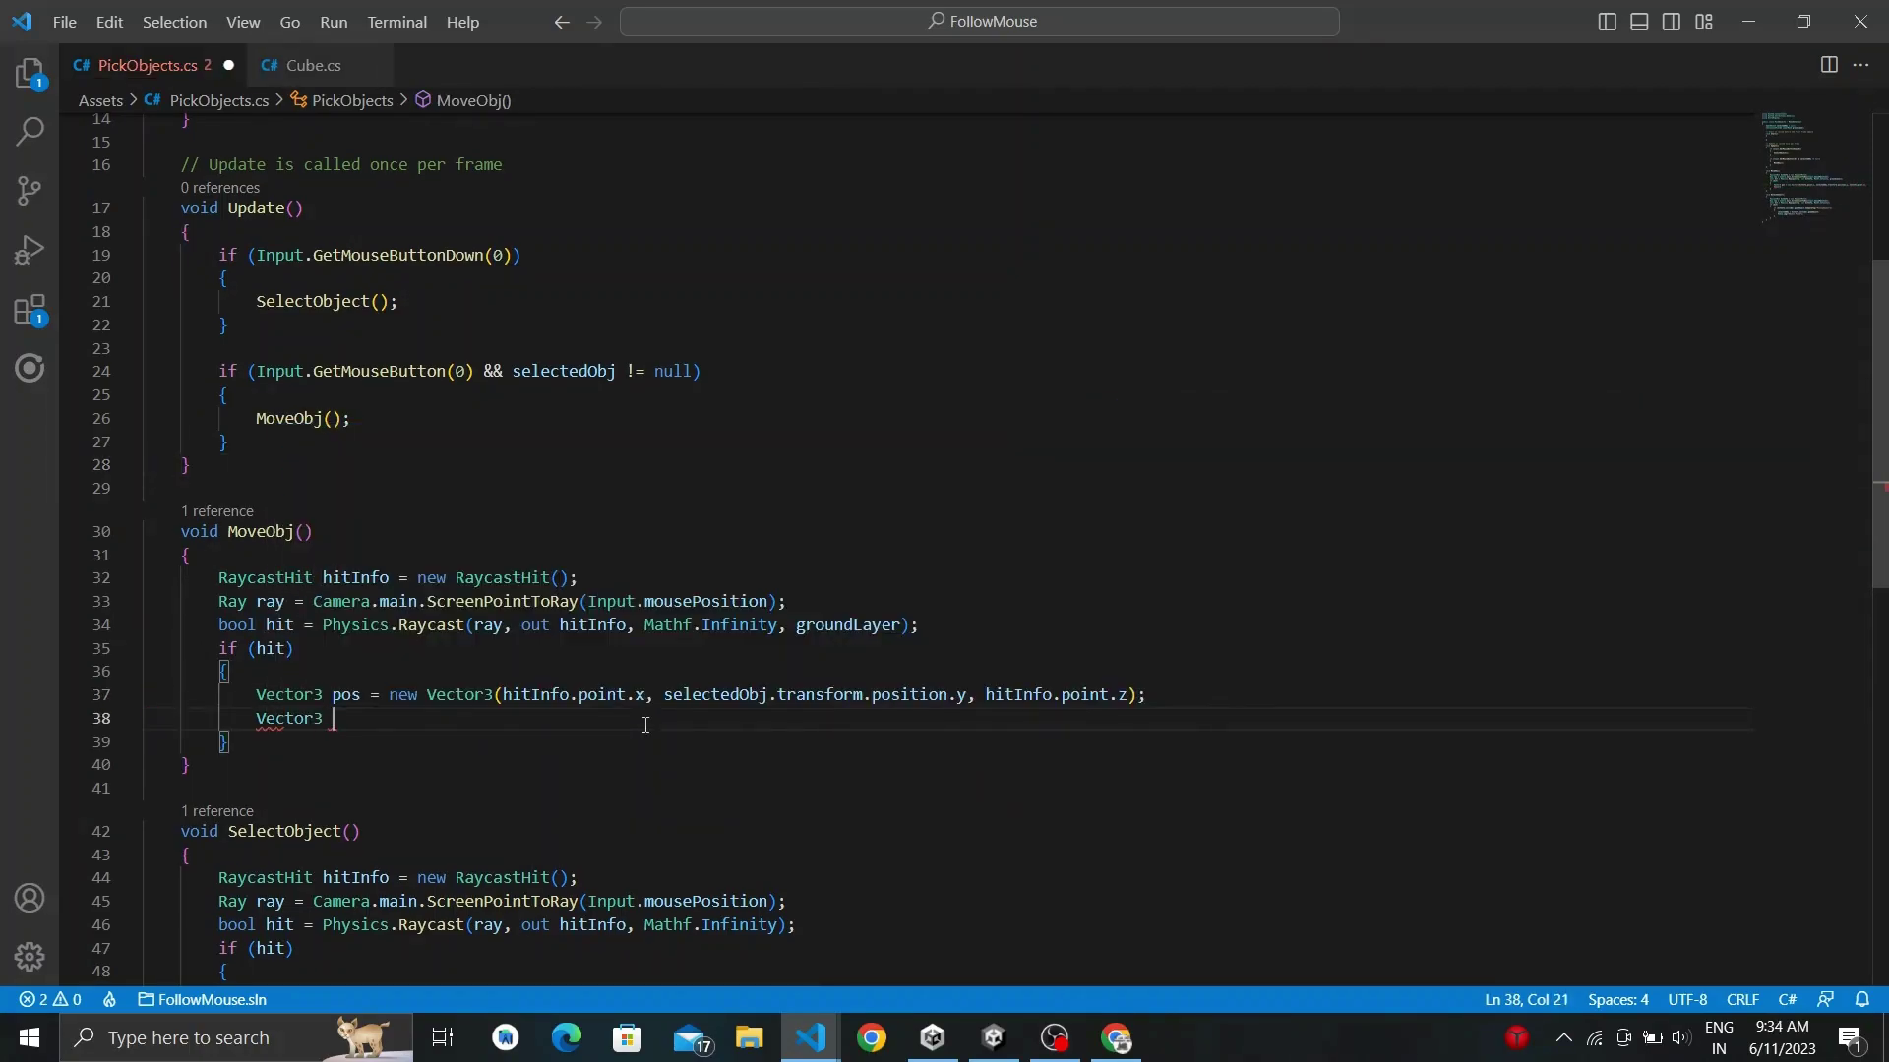
text(targetPos = )
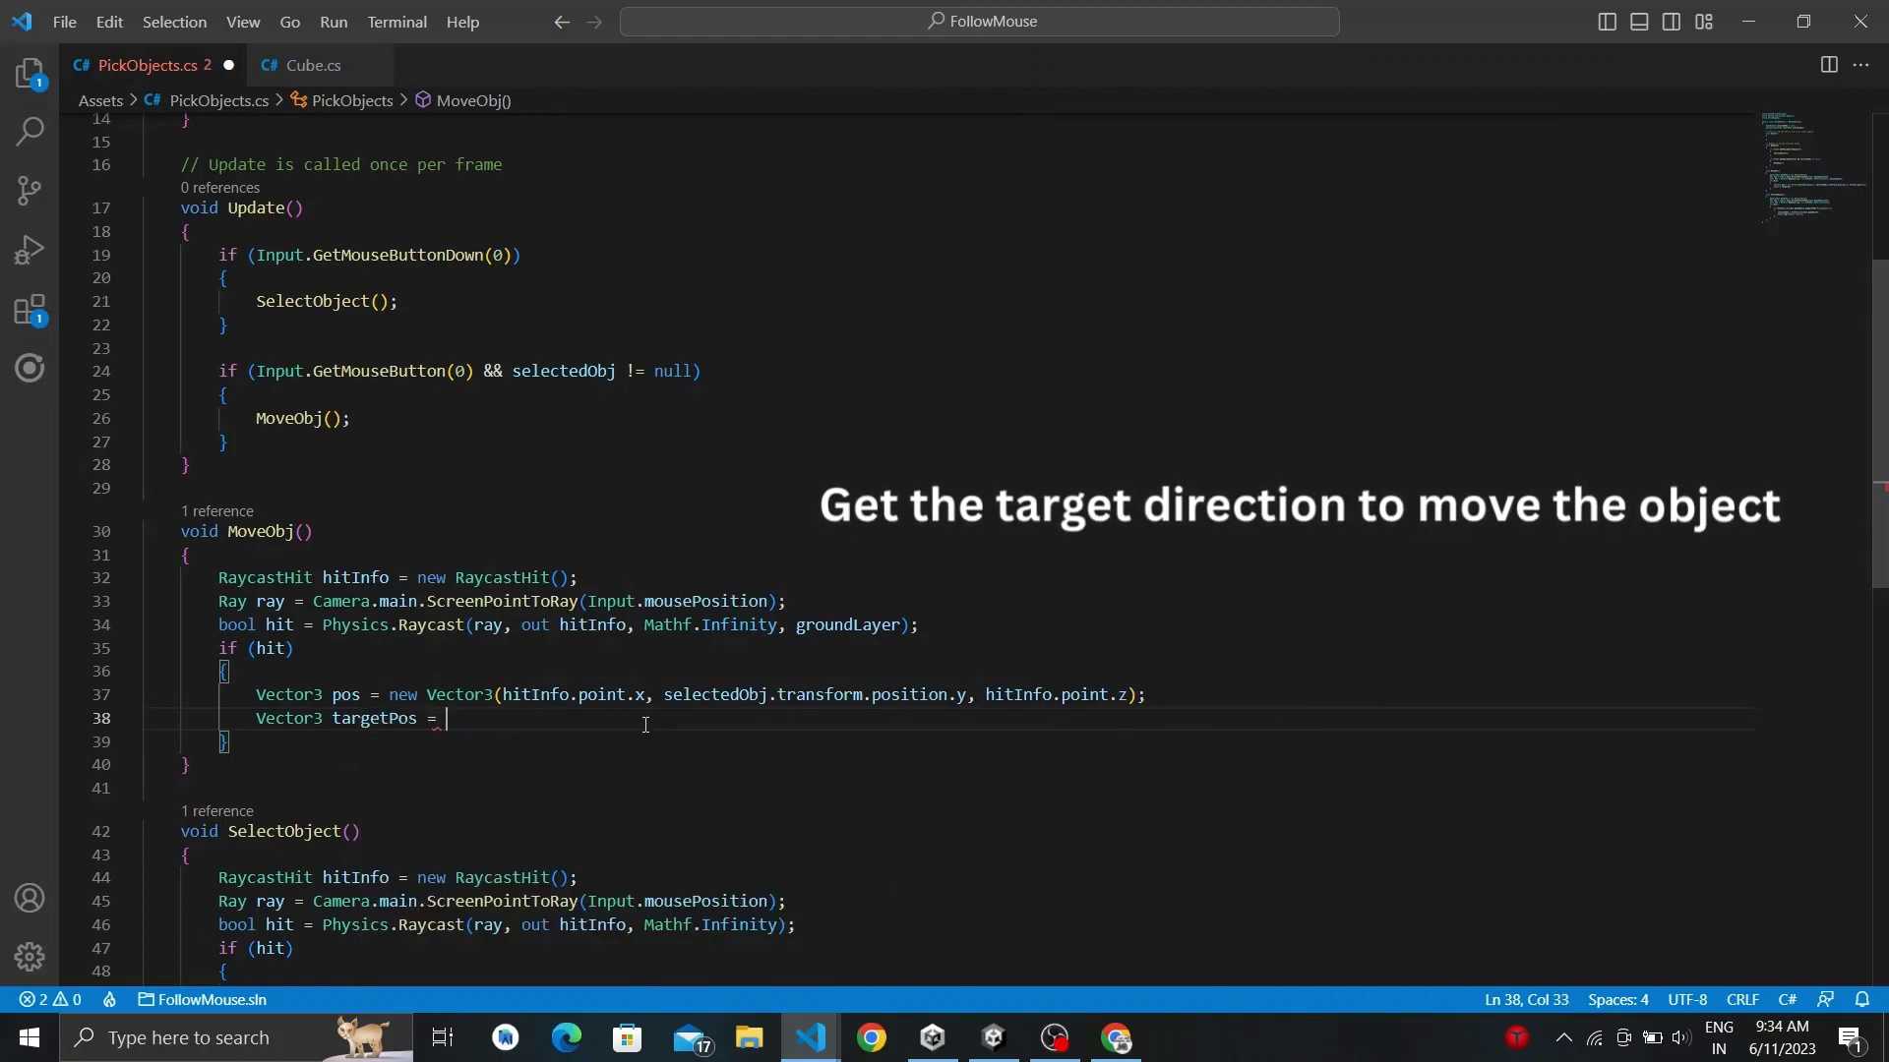
text(pos - selectedObj.t)
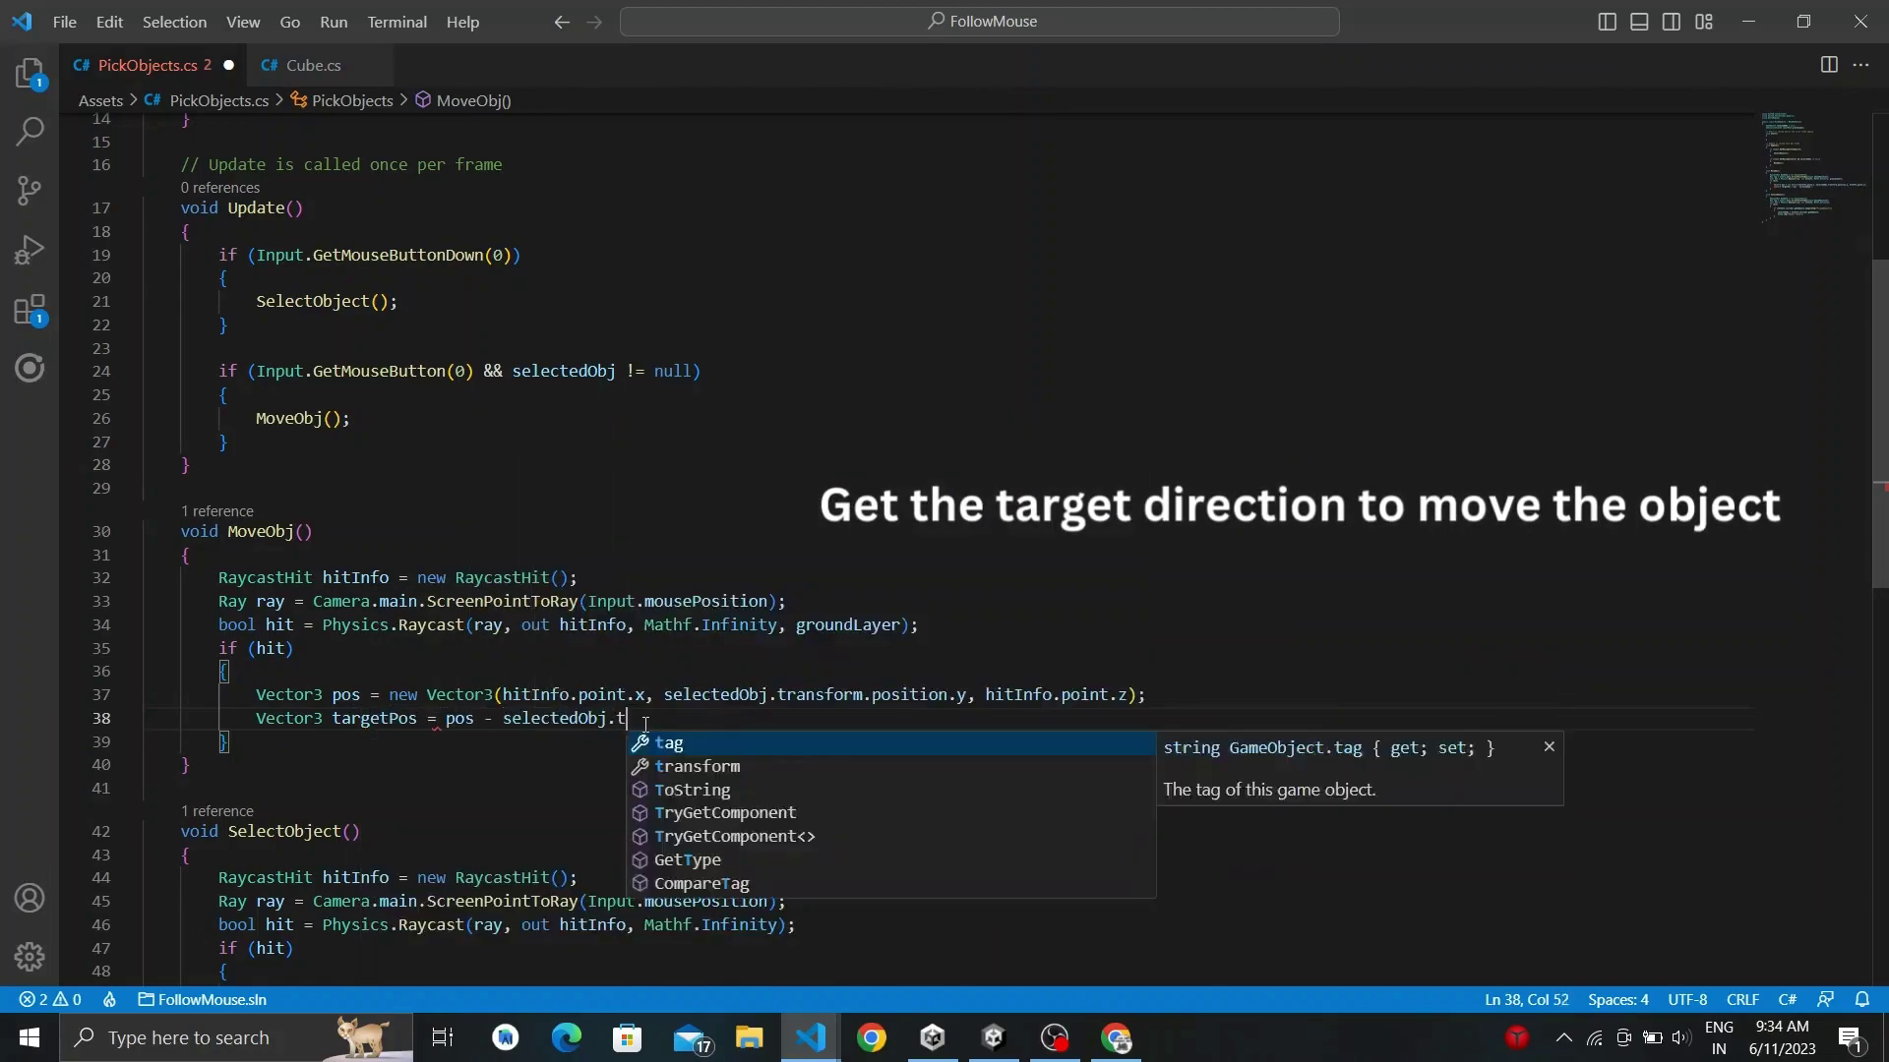
text(ransform.po)
key(Tab)
text(;)
key(Return)
key(Return)
key(Up)
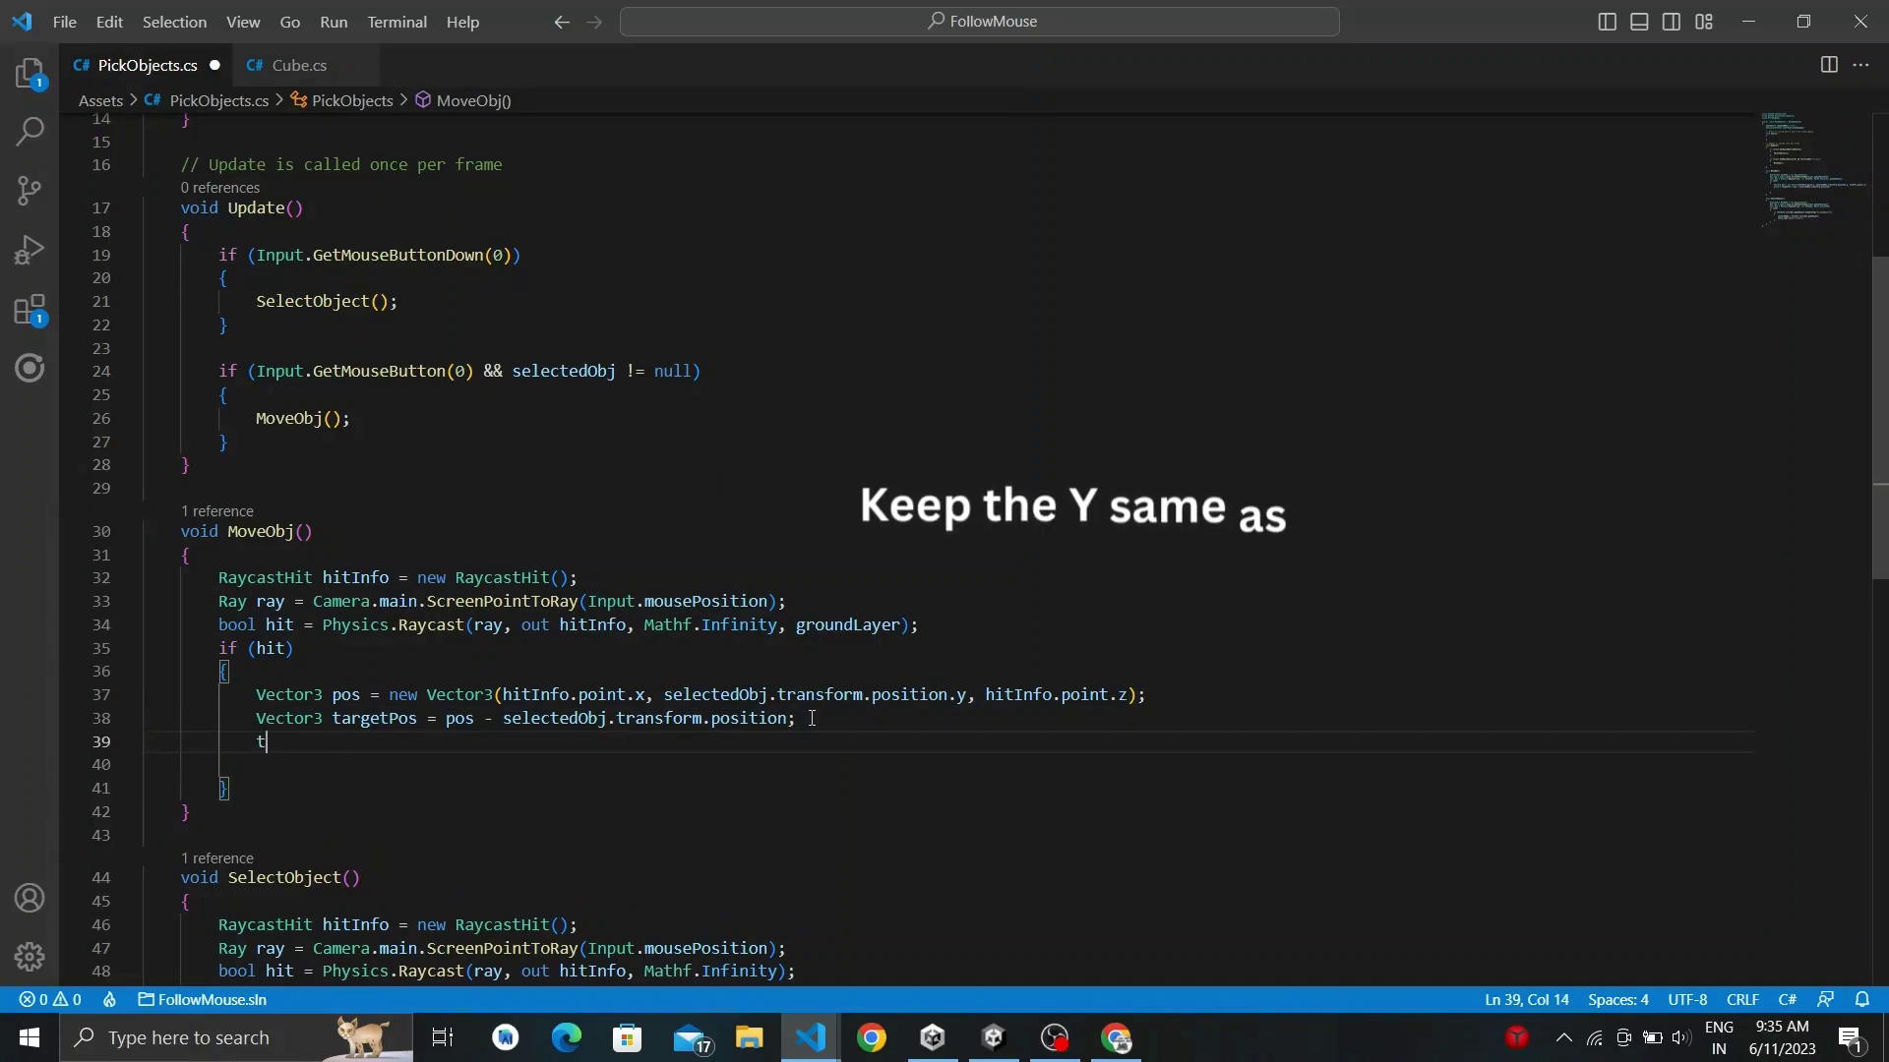
text(tar)
key(Tab)
text(.y = )
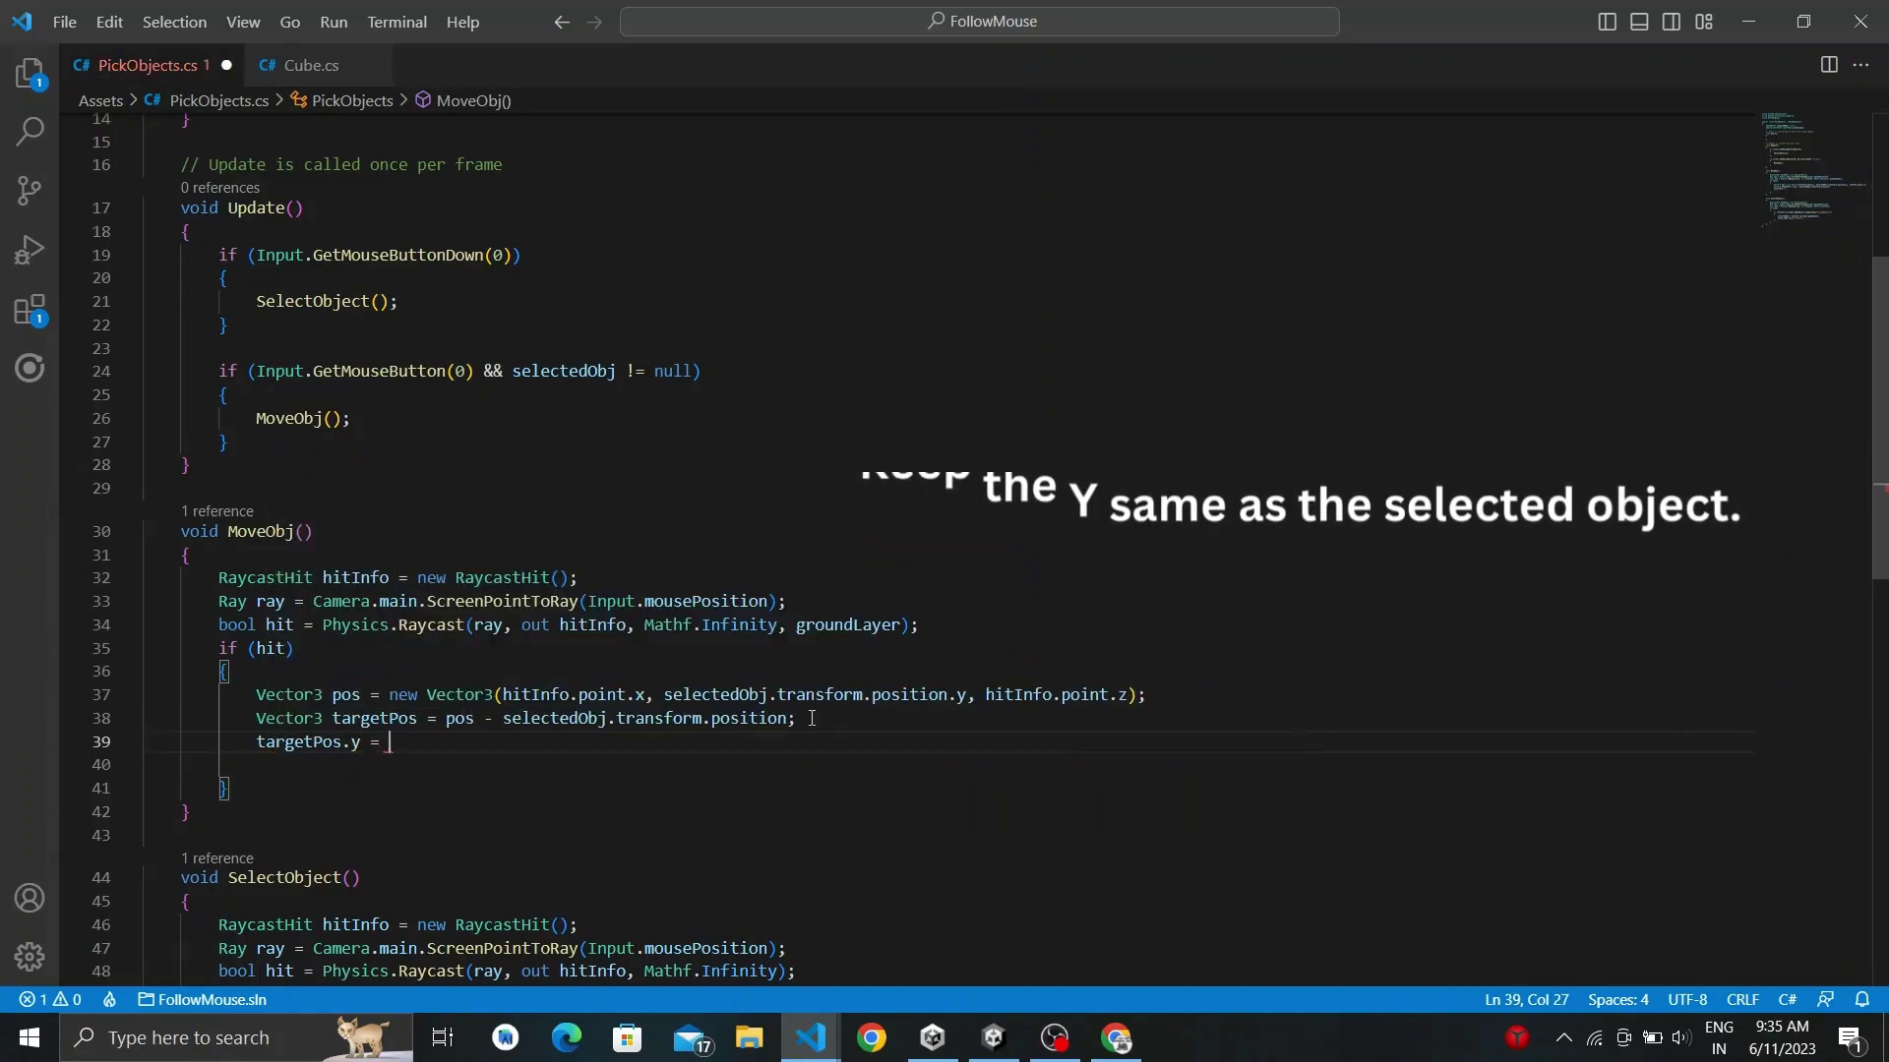
text(sele)
key(Tab)
text(.transform.)
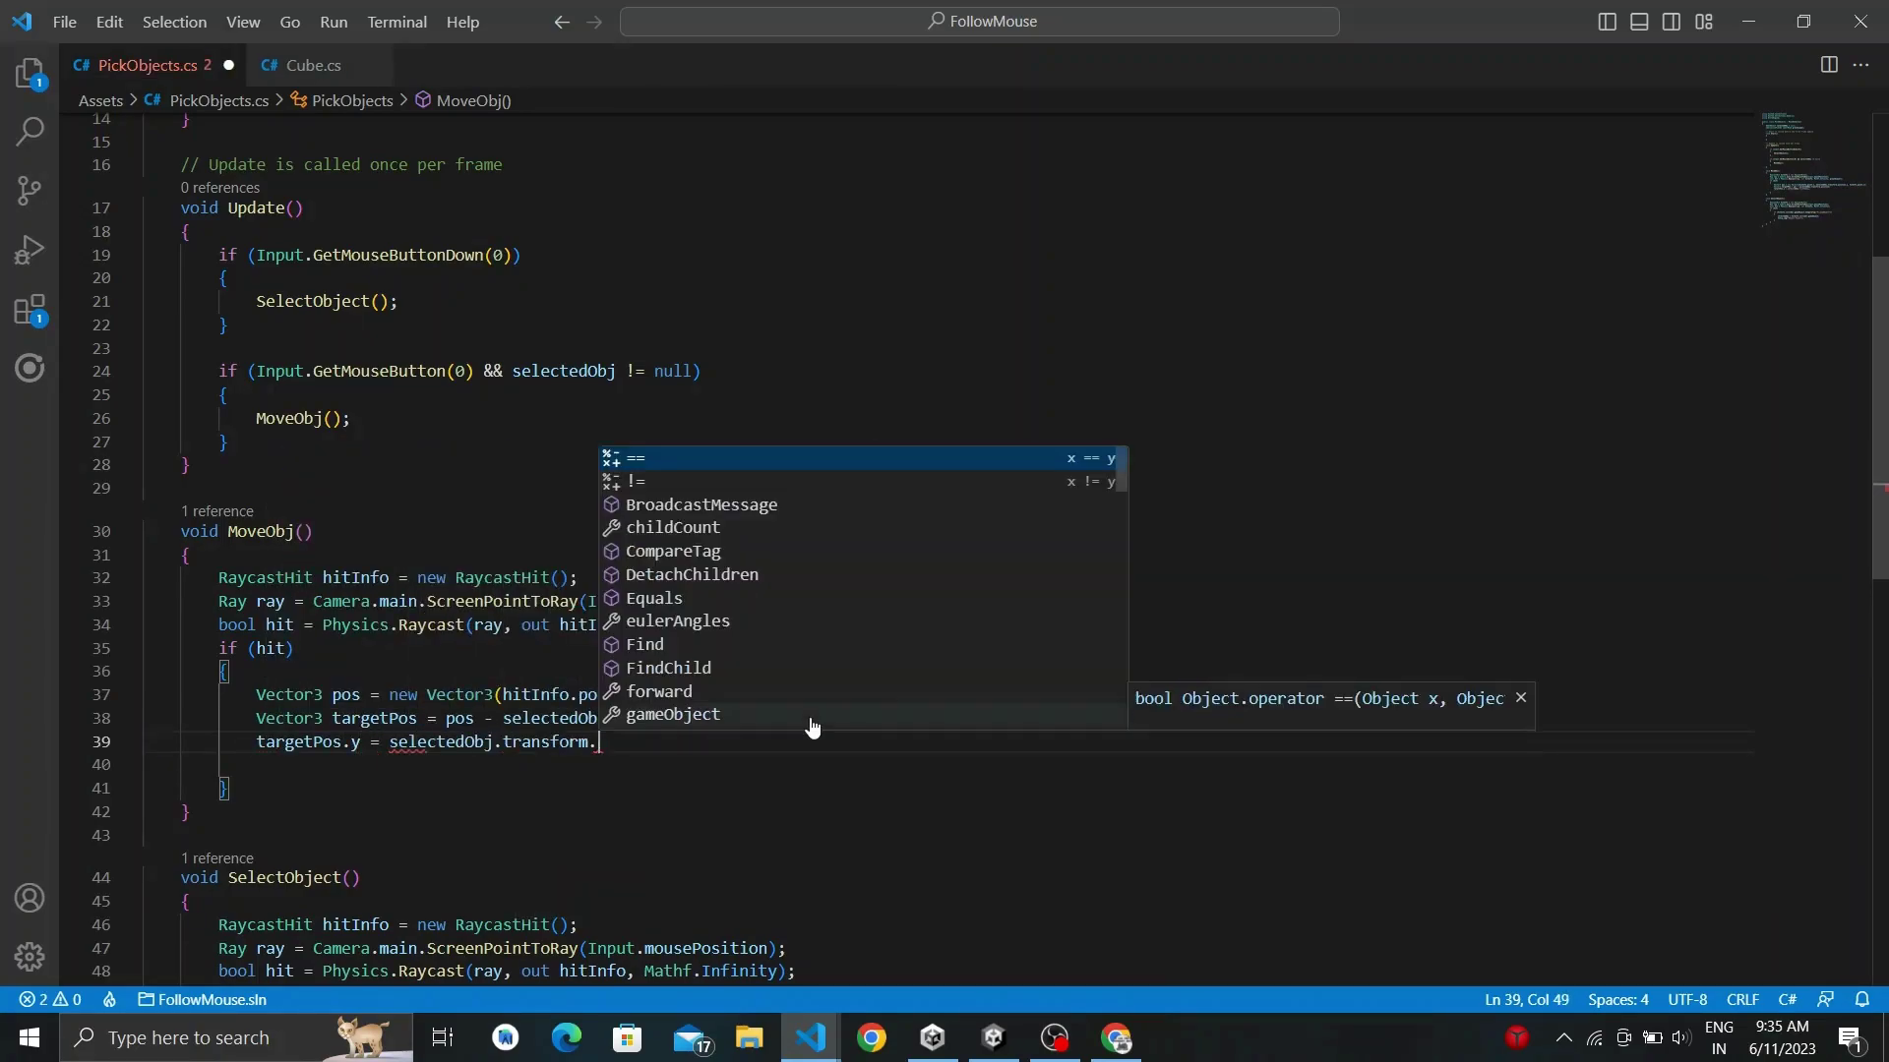
text(pos)
key(Tab)
text(.y;)
Call selectedObj.GetComponent<Rigidbody>().AddForce(targetPos * speed).
key(Return)
text(sele)
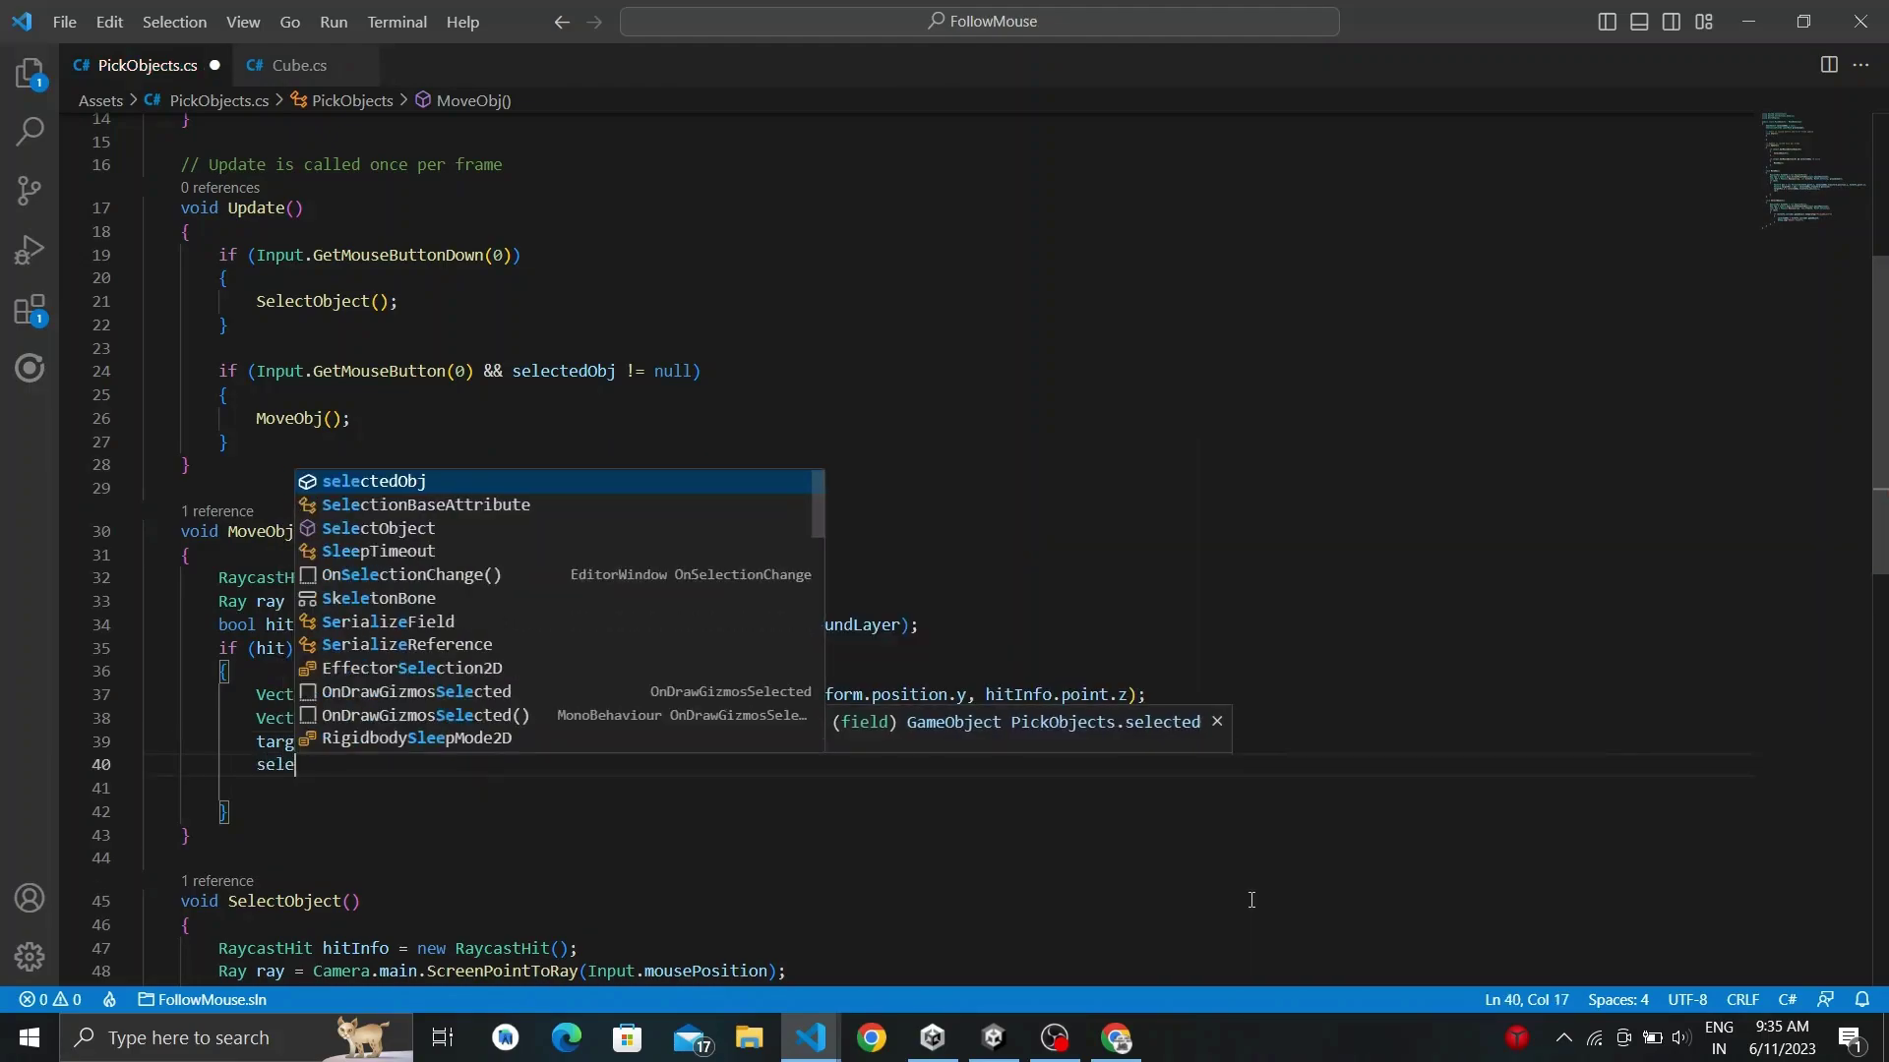
text(ctedObj.GetComponent<)
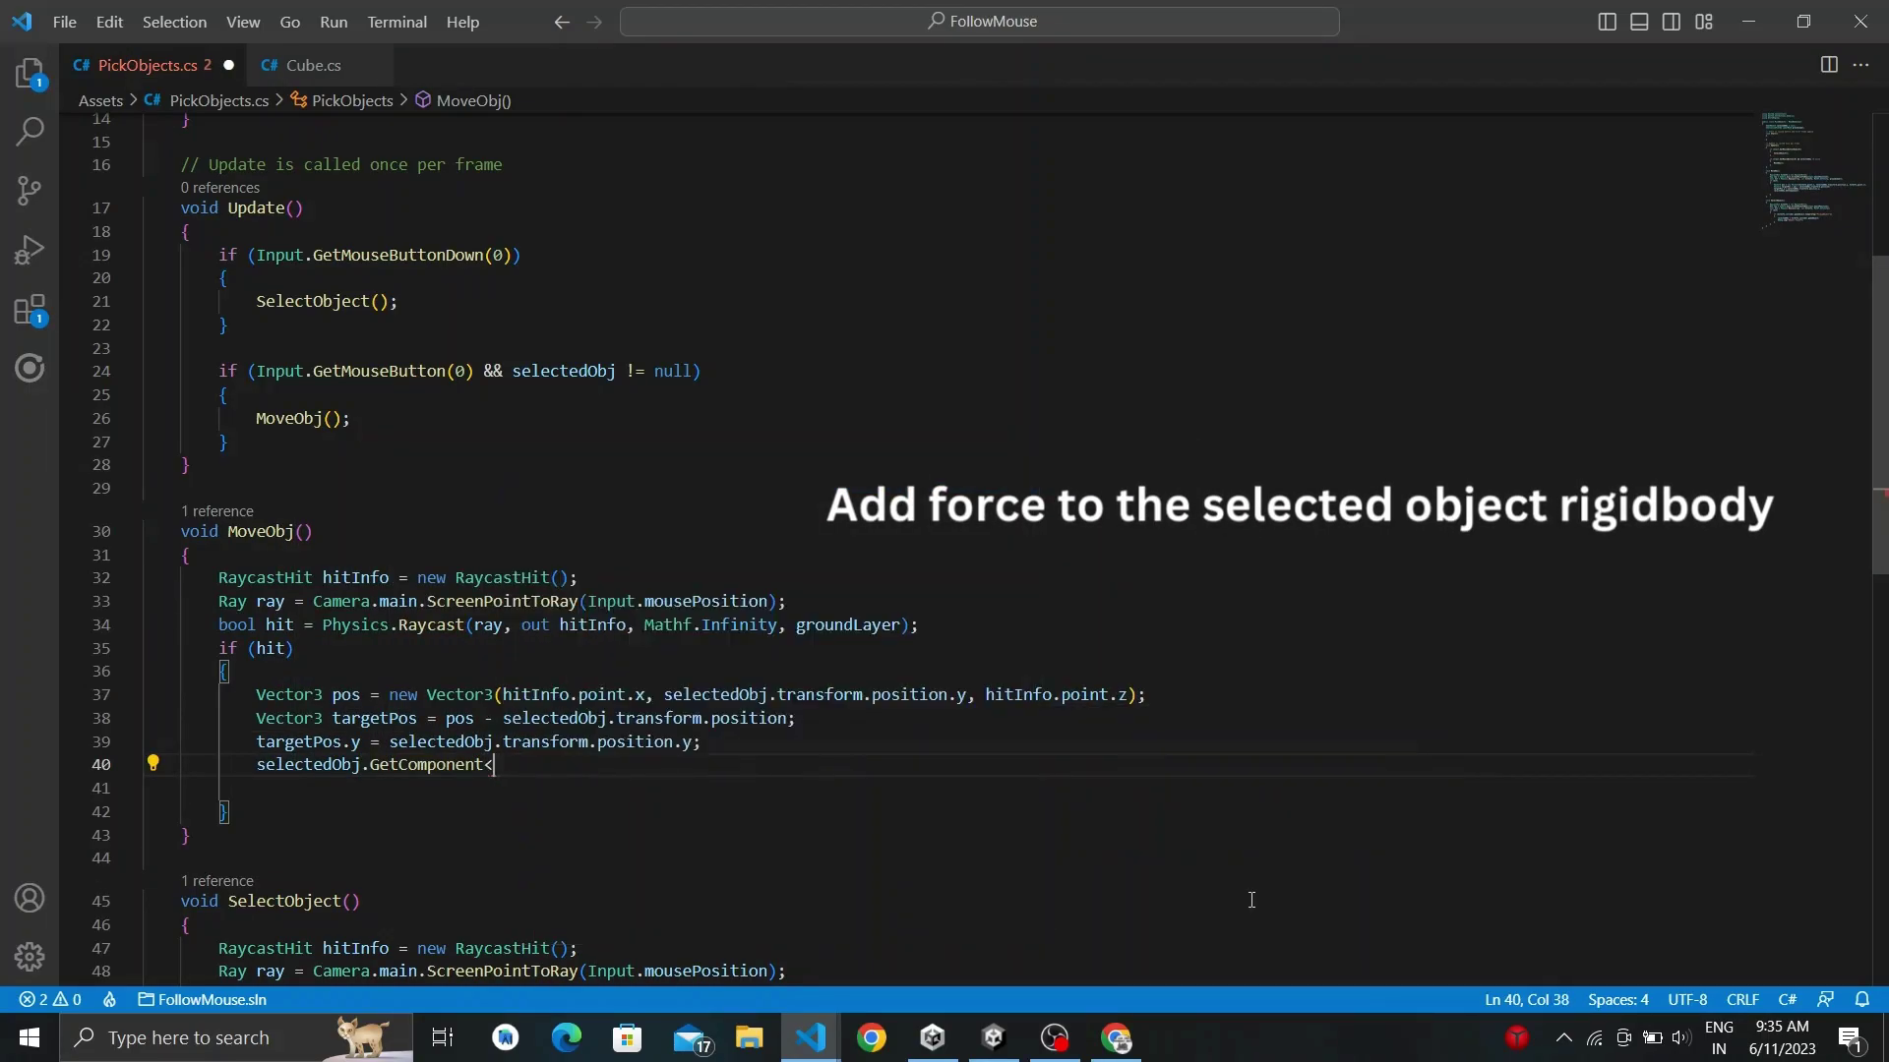
text(Rigi)
key(Tab)
text(>().A)
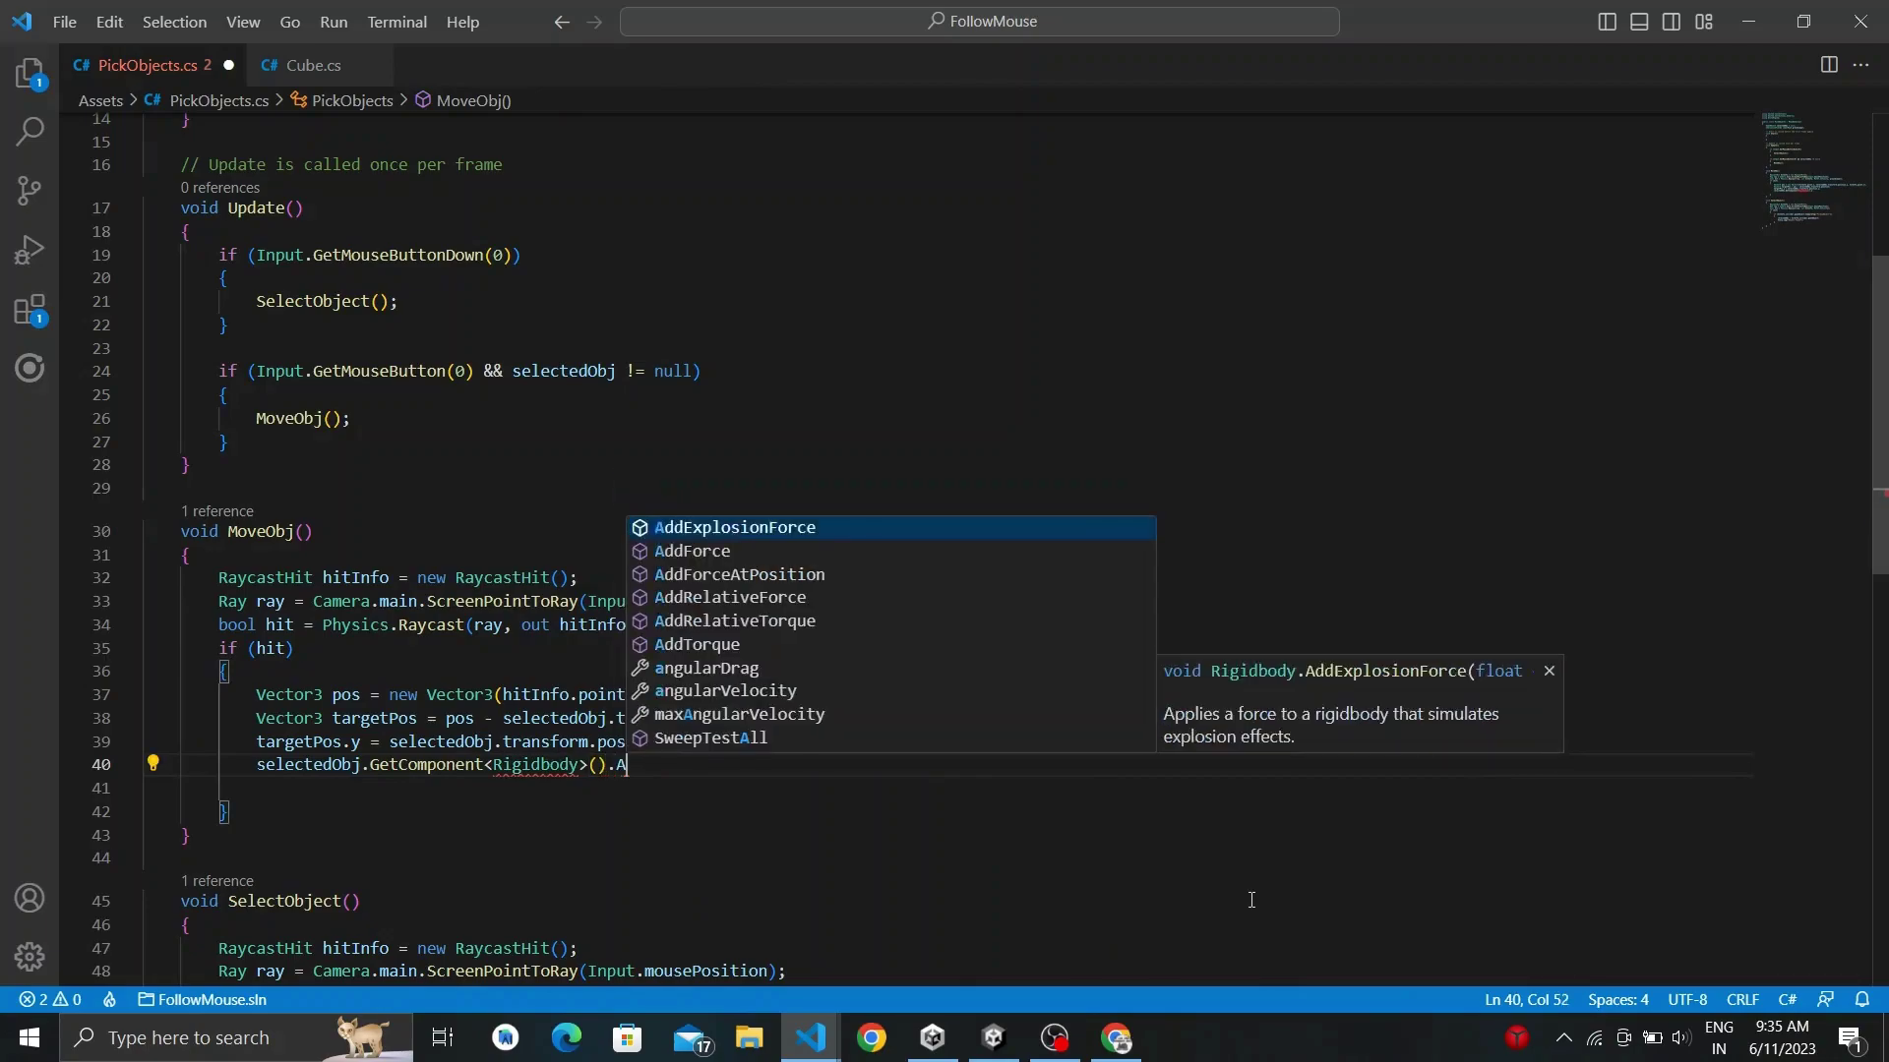
text(dd)
key(Tab)
text((targ)
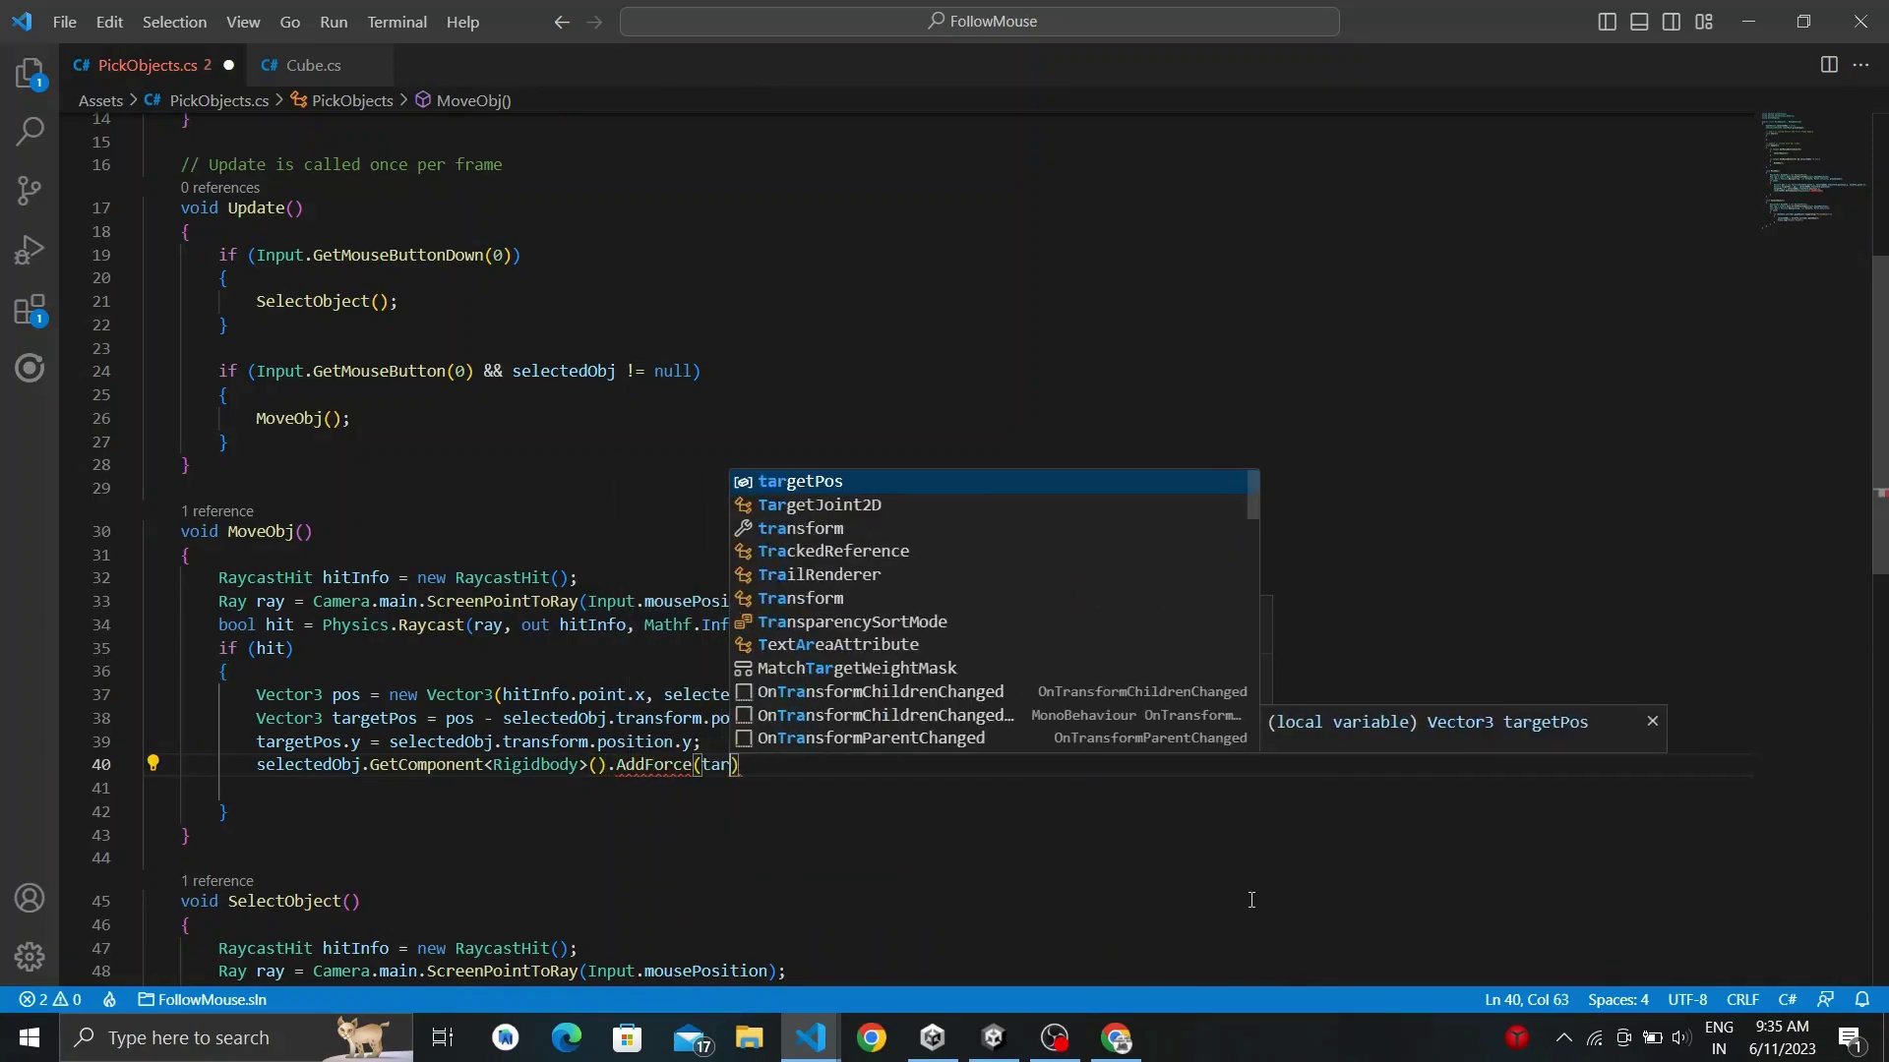
key(Tab)
text(* spe)
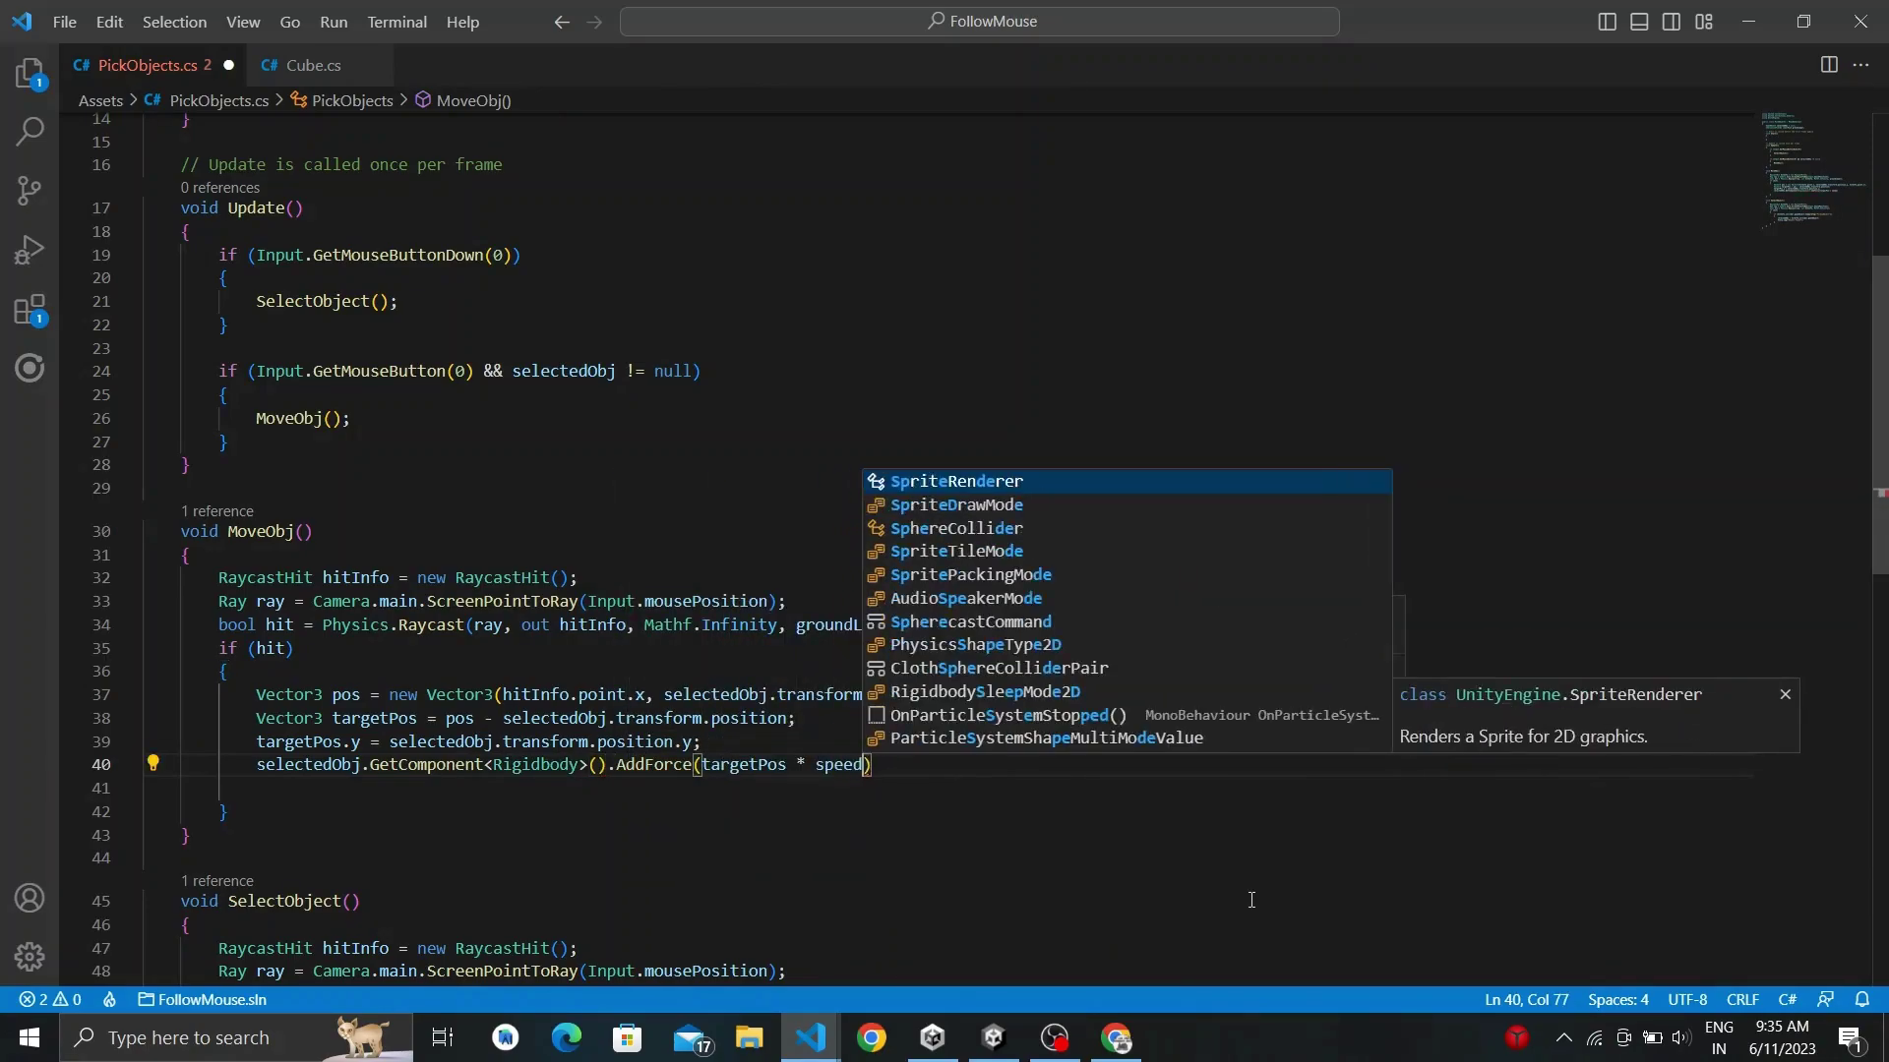
text( *)
click(599, 348)
scroll(599, 345, up, 5)
Add a [SerializeField] float speed field below groundLayer.
click(582, 346)
key(Return)
text(flo)
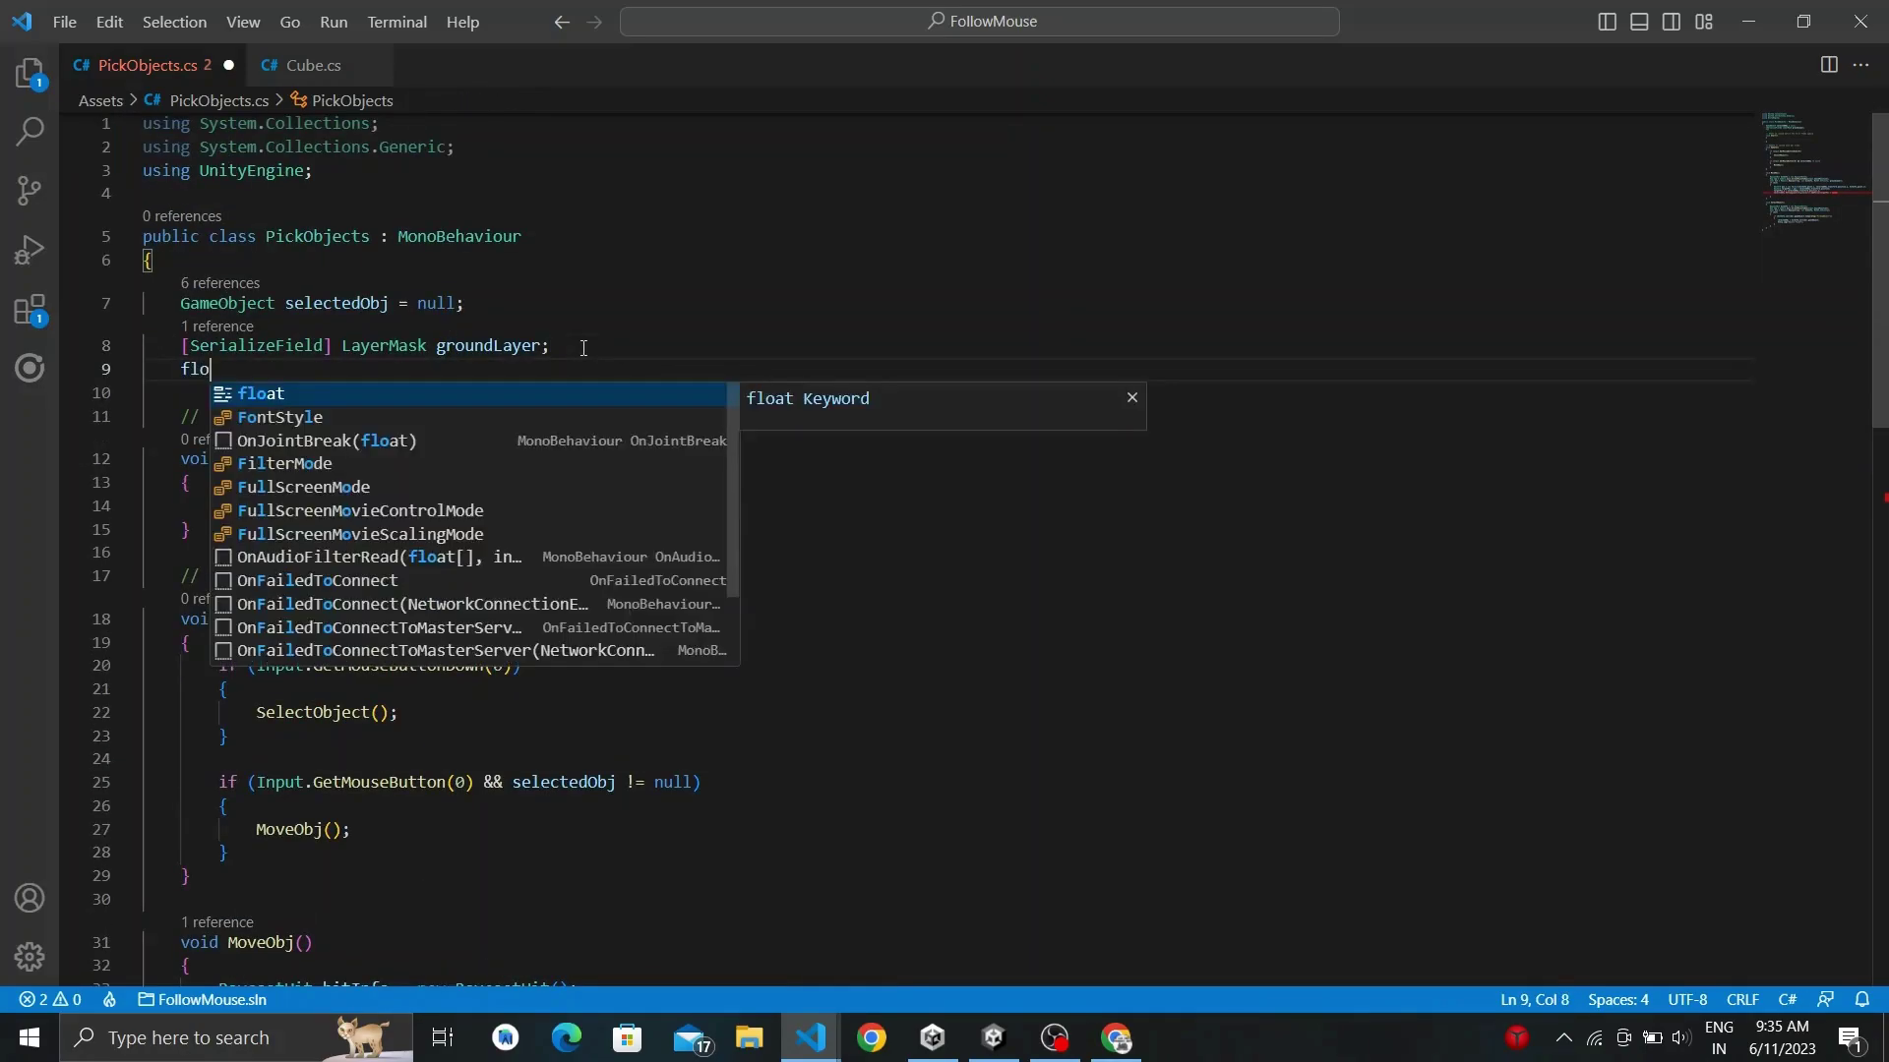
text(atSer)
key(Tab)
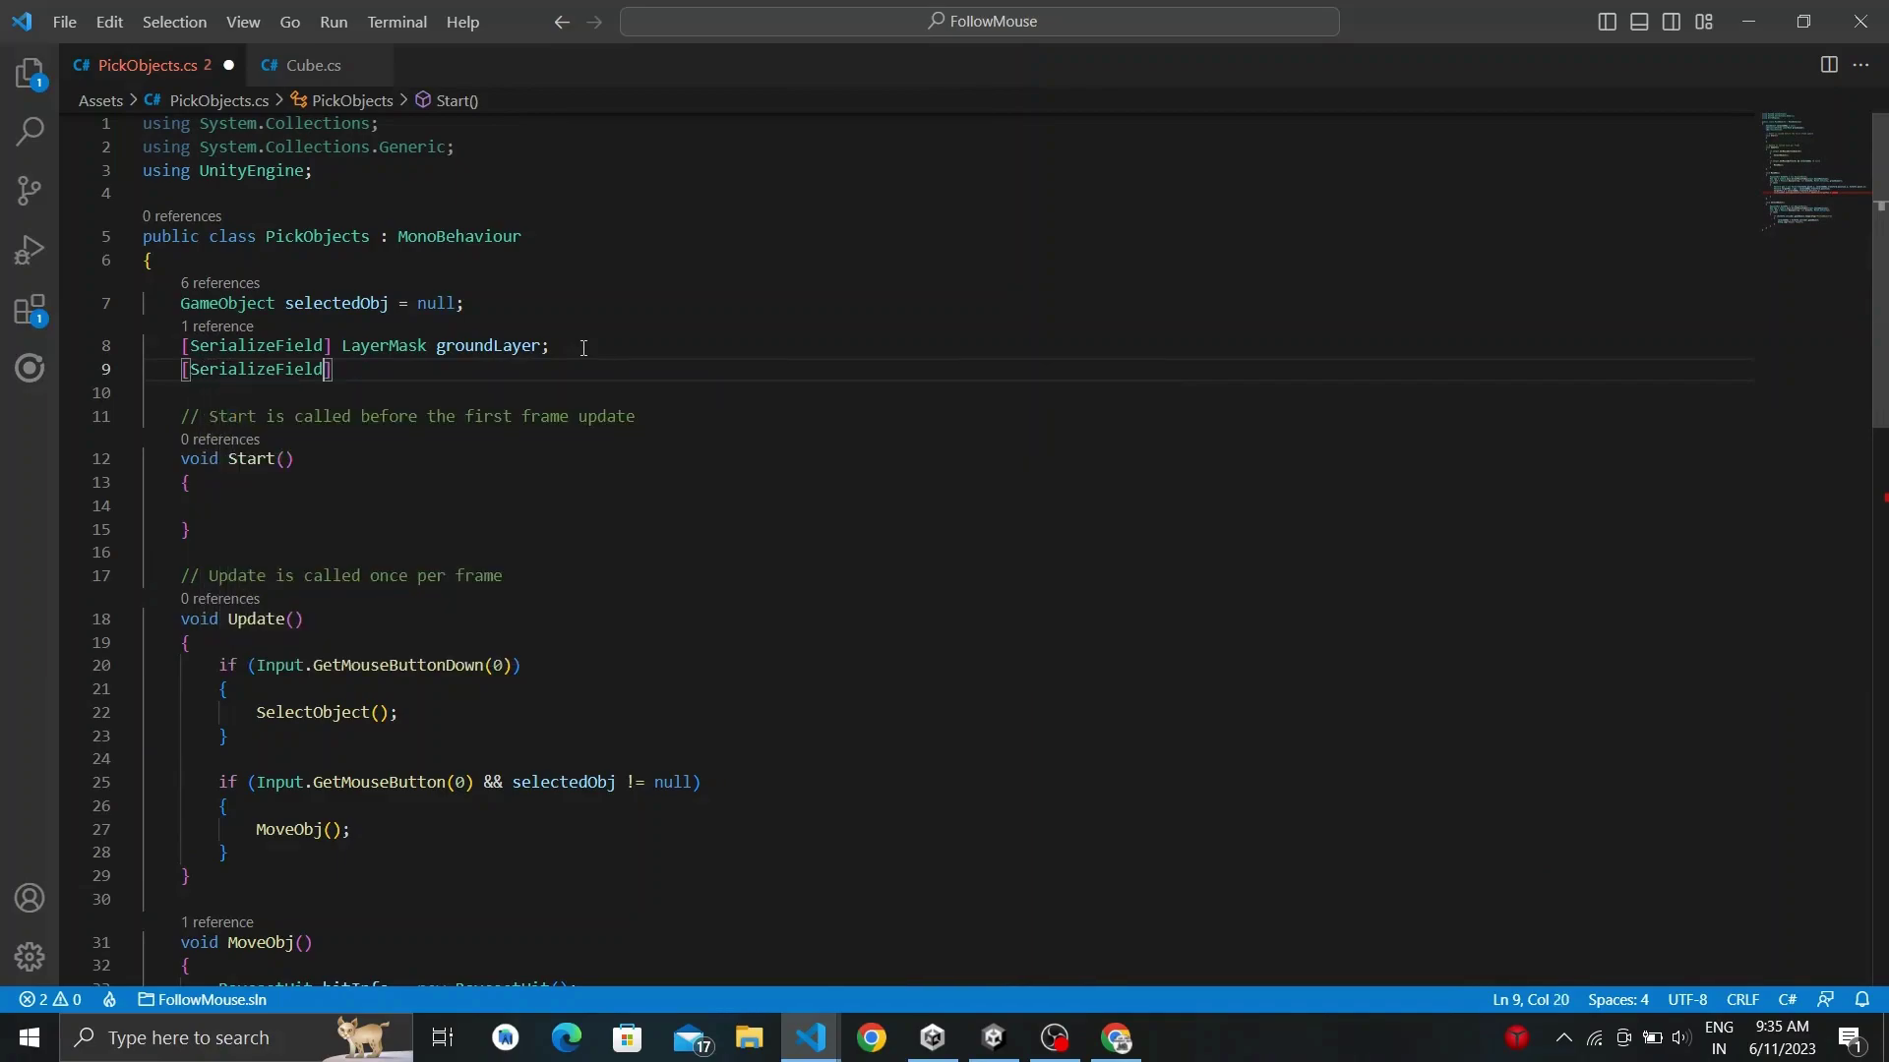
text(] float speed = 10;)
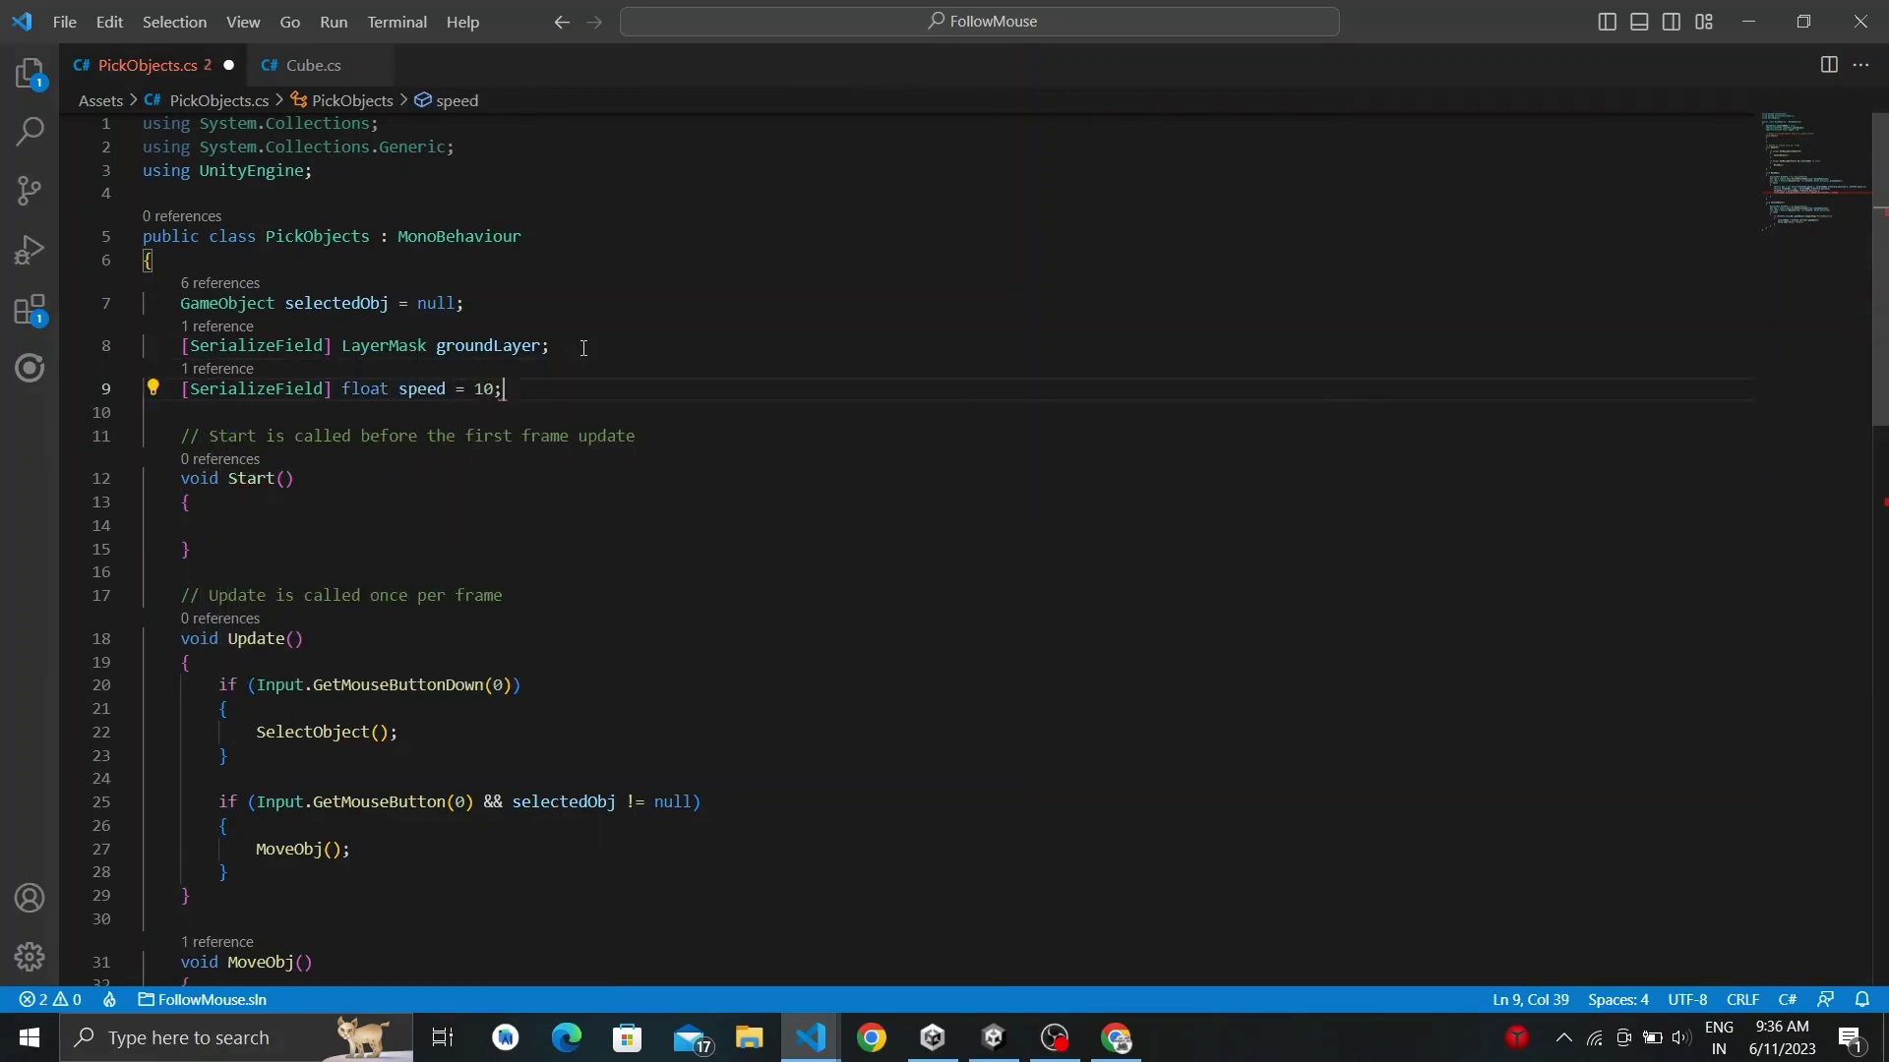
Multiply the AddForce argument by Time.deltaTime.
scroll(584, 348, down, 3)
scroll(583, 348, down, 4)
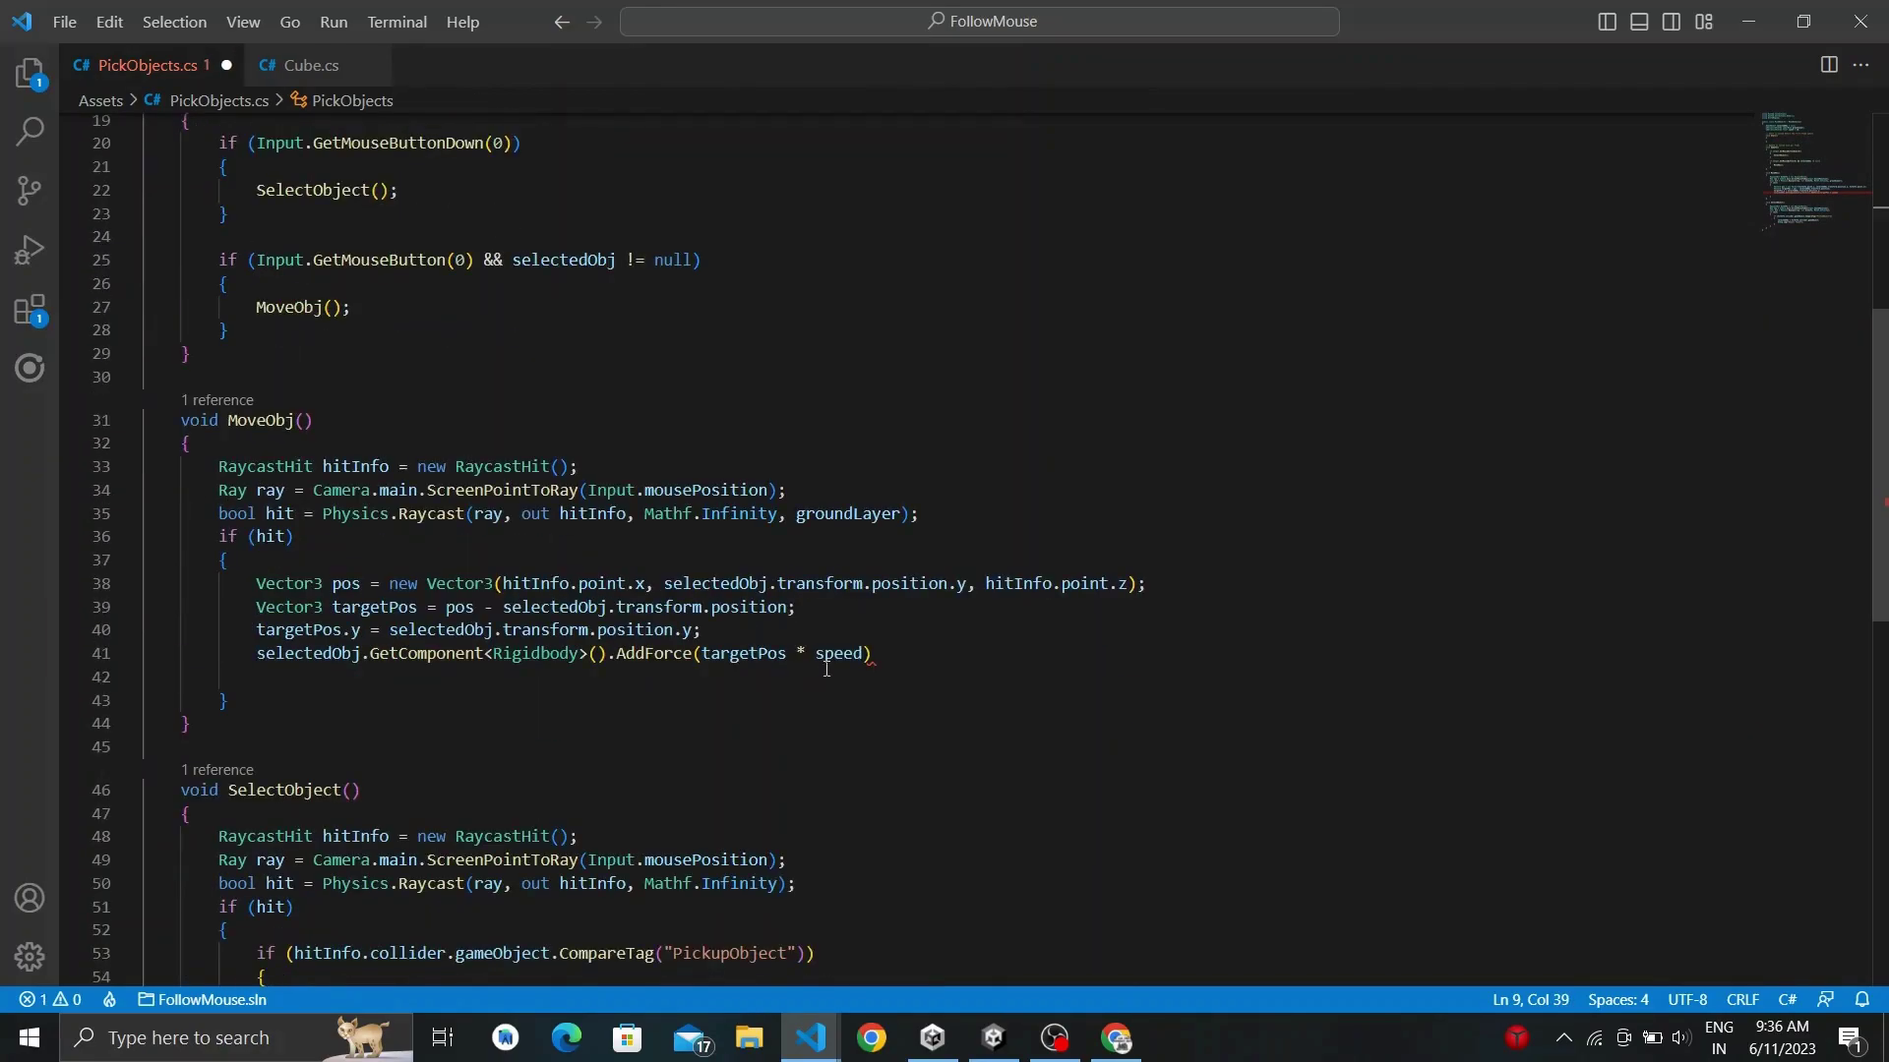
click(866, 653)
text(Time.de)
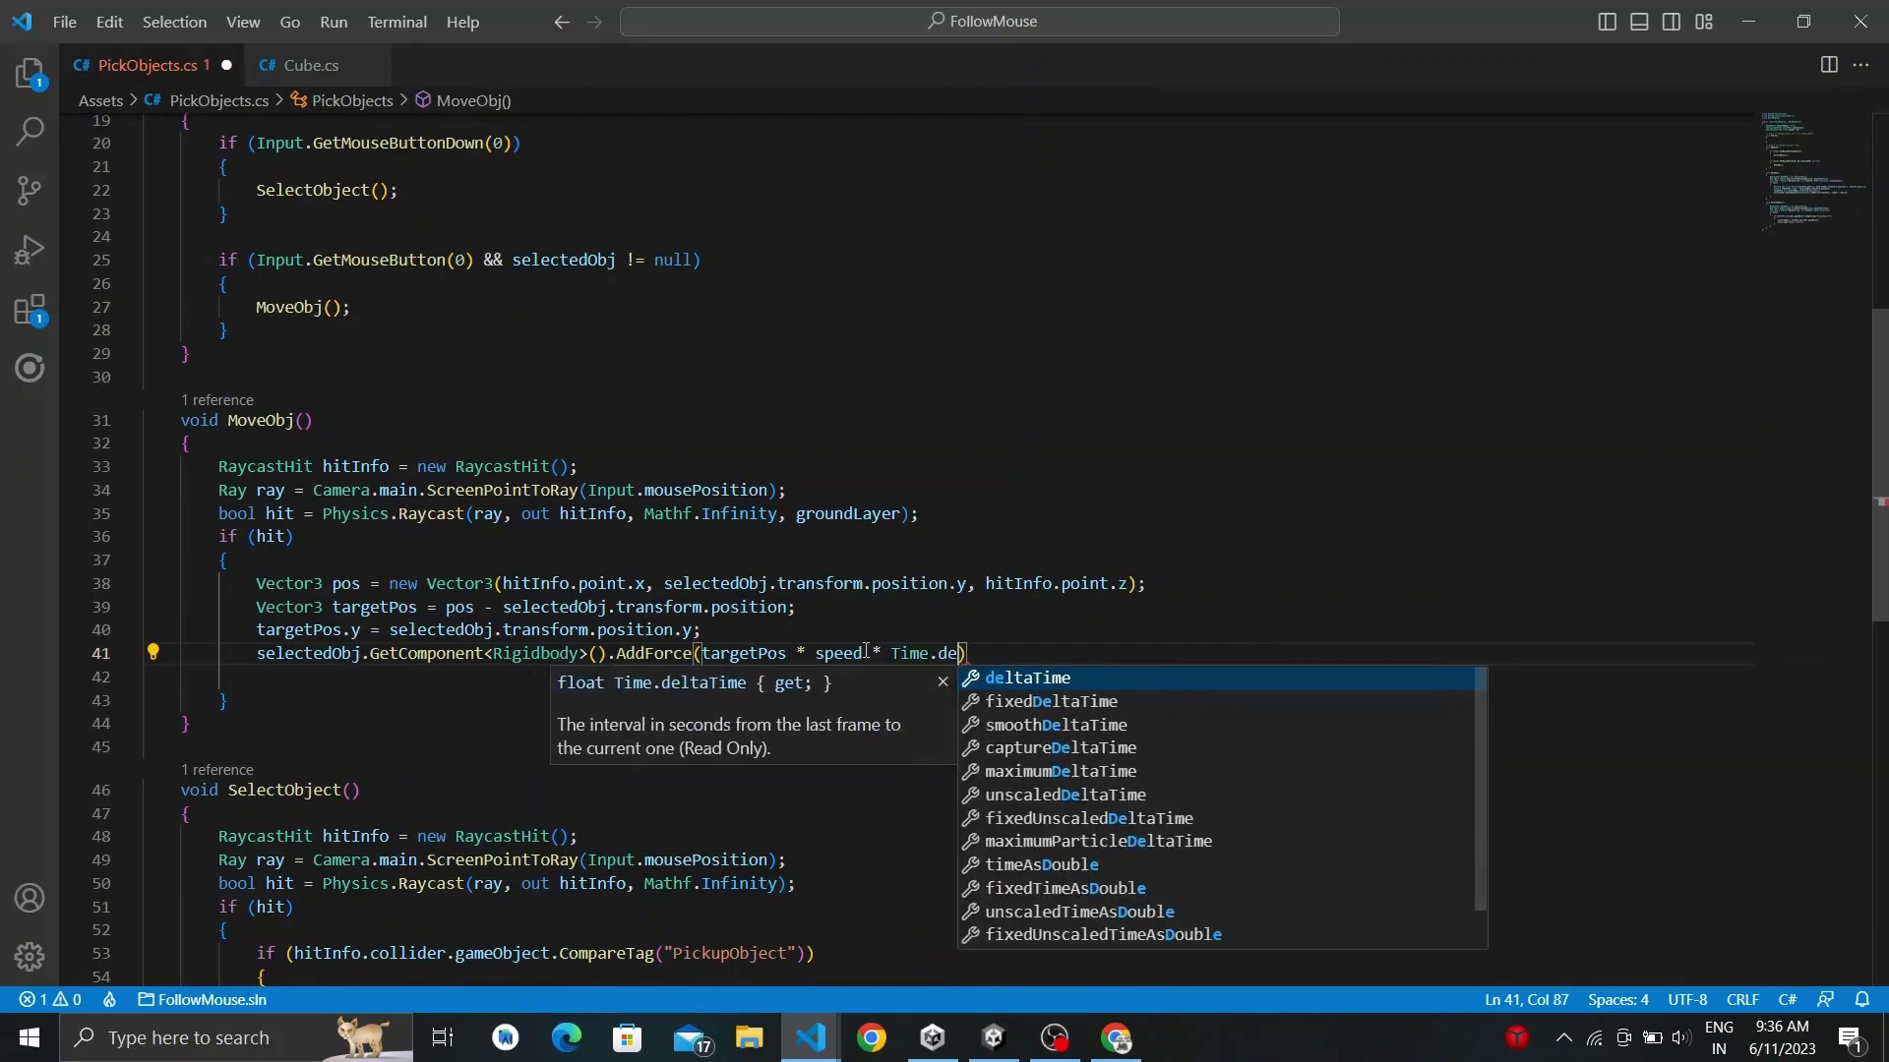
text(ltaTime);)
Add if (Input.GetMouseButtonUp(0)) { selectedObj = null; } to Update.
key(Return)
key(Return)
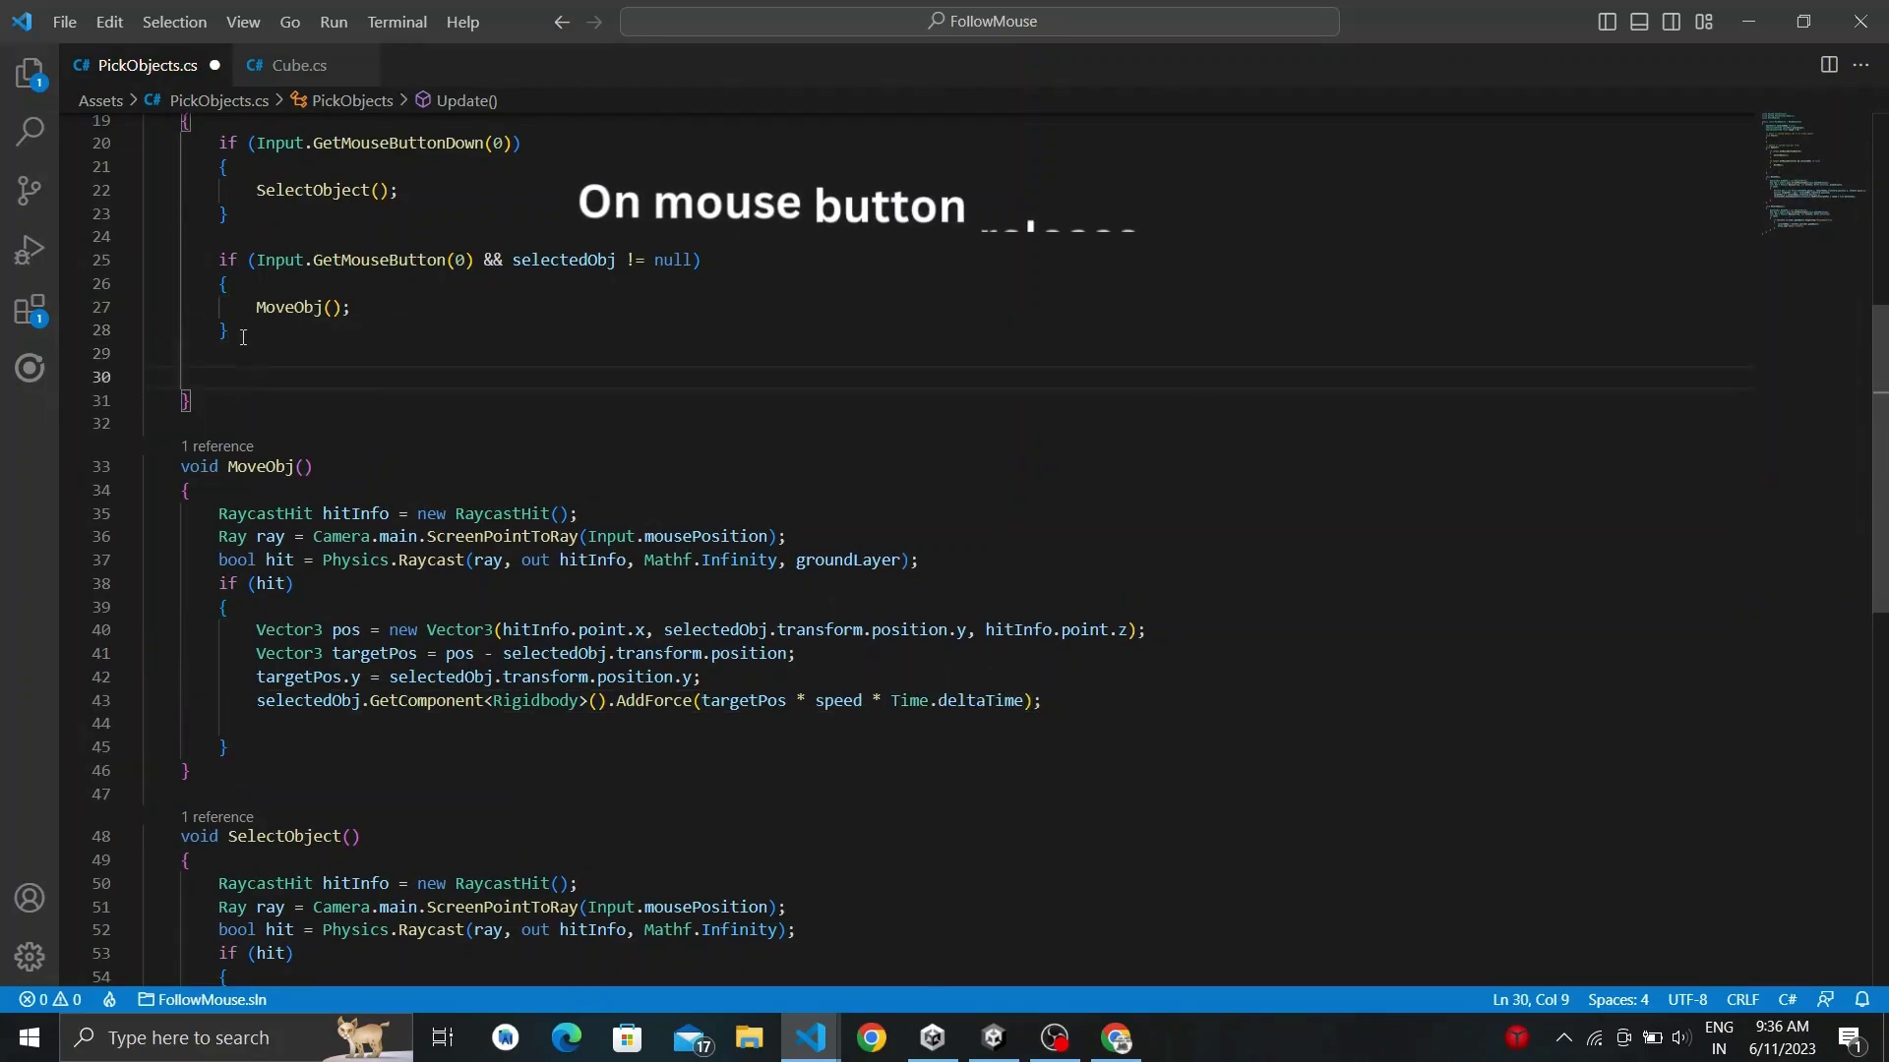
text(if)
key(Tab)
text(Input.Get)
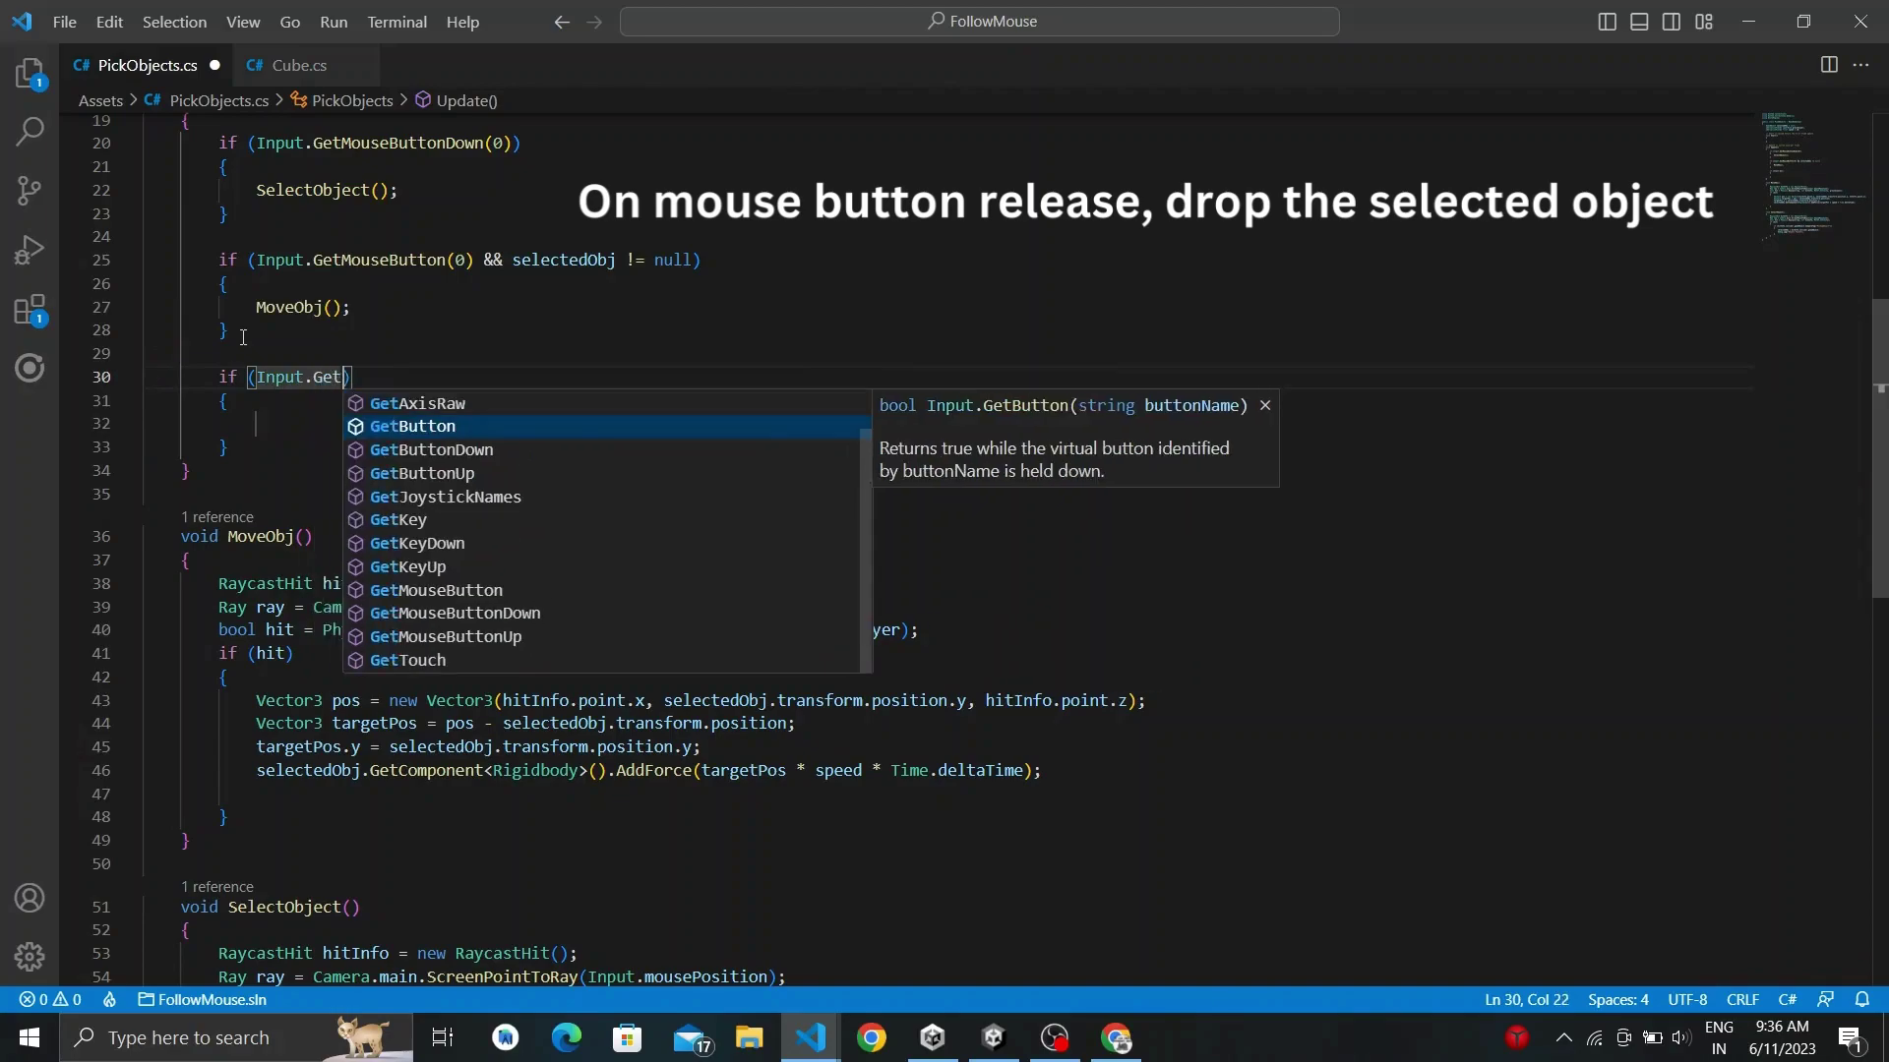
text(Mou)
key(Down)
key(Down)
key(Tab)
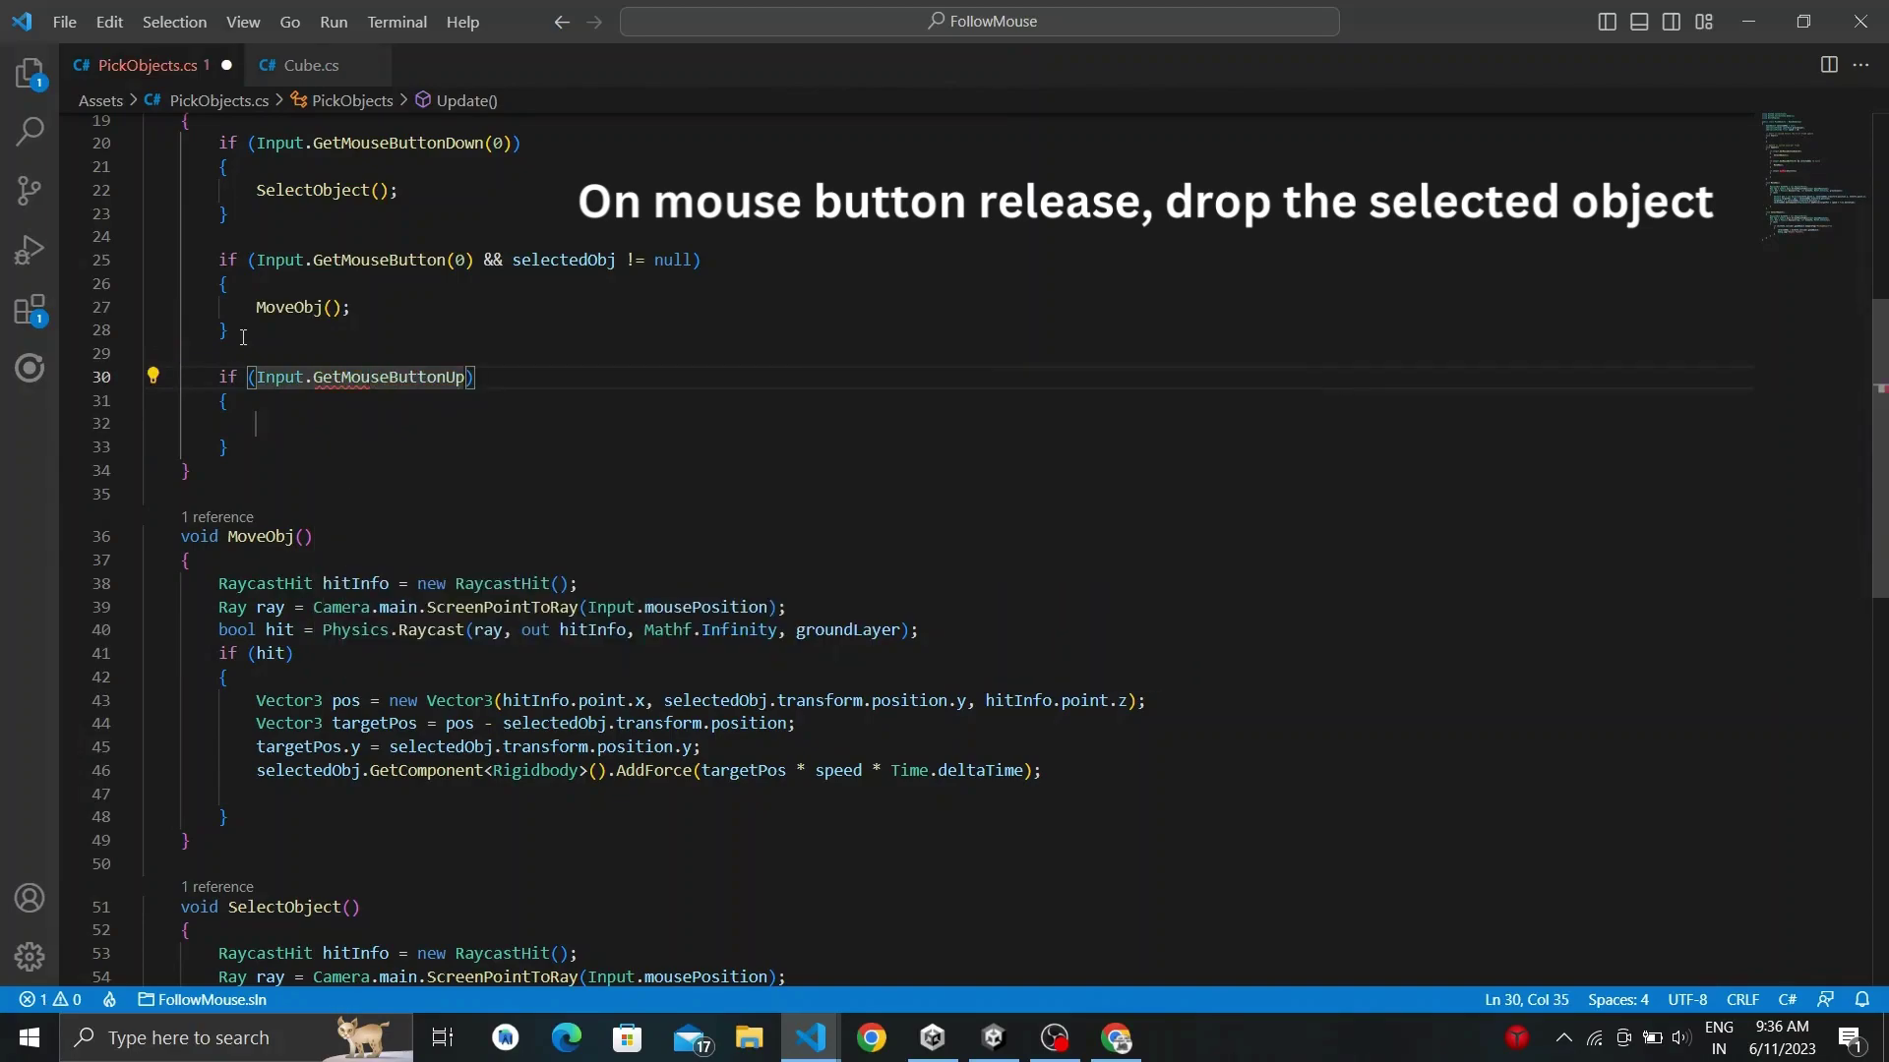
text((0)
key(Tab)
text(sel)
key(Tab)
text(= )
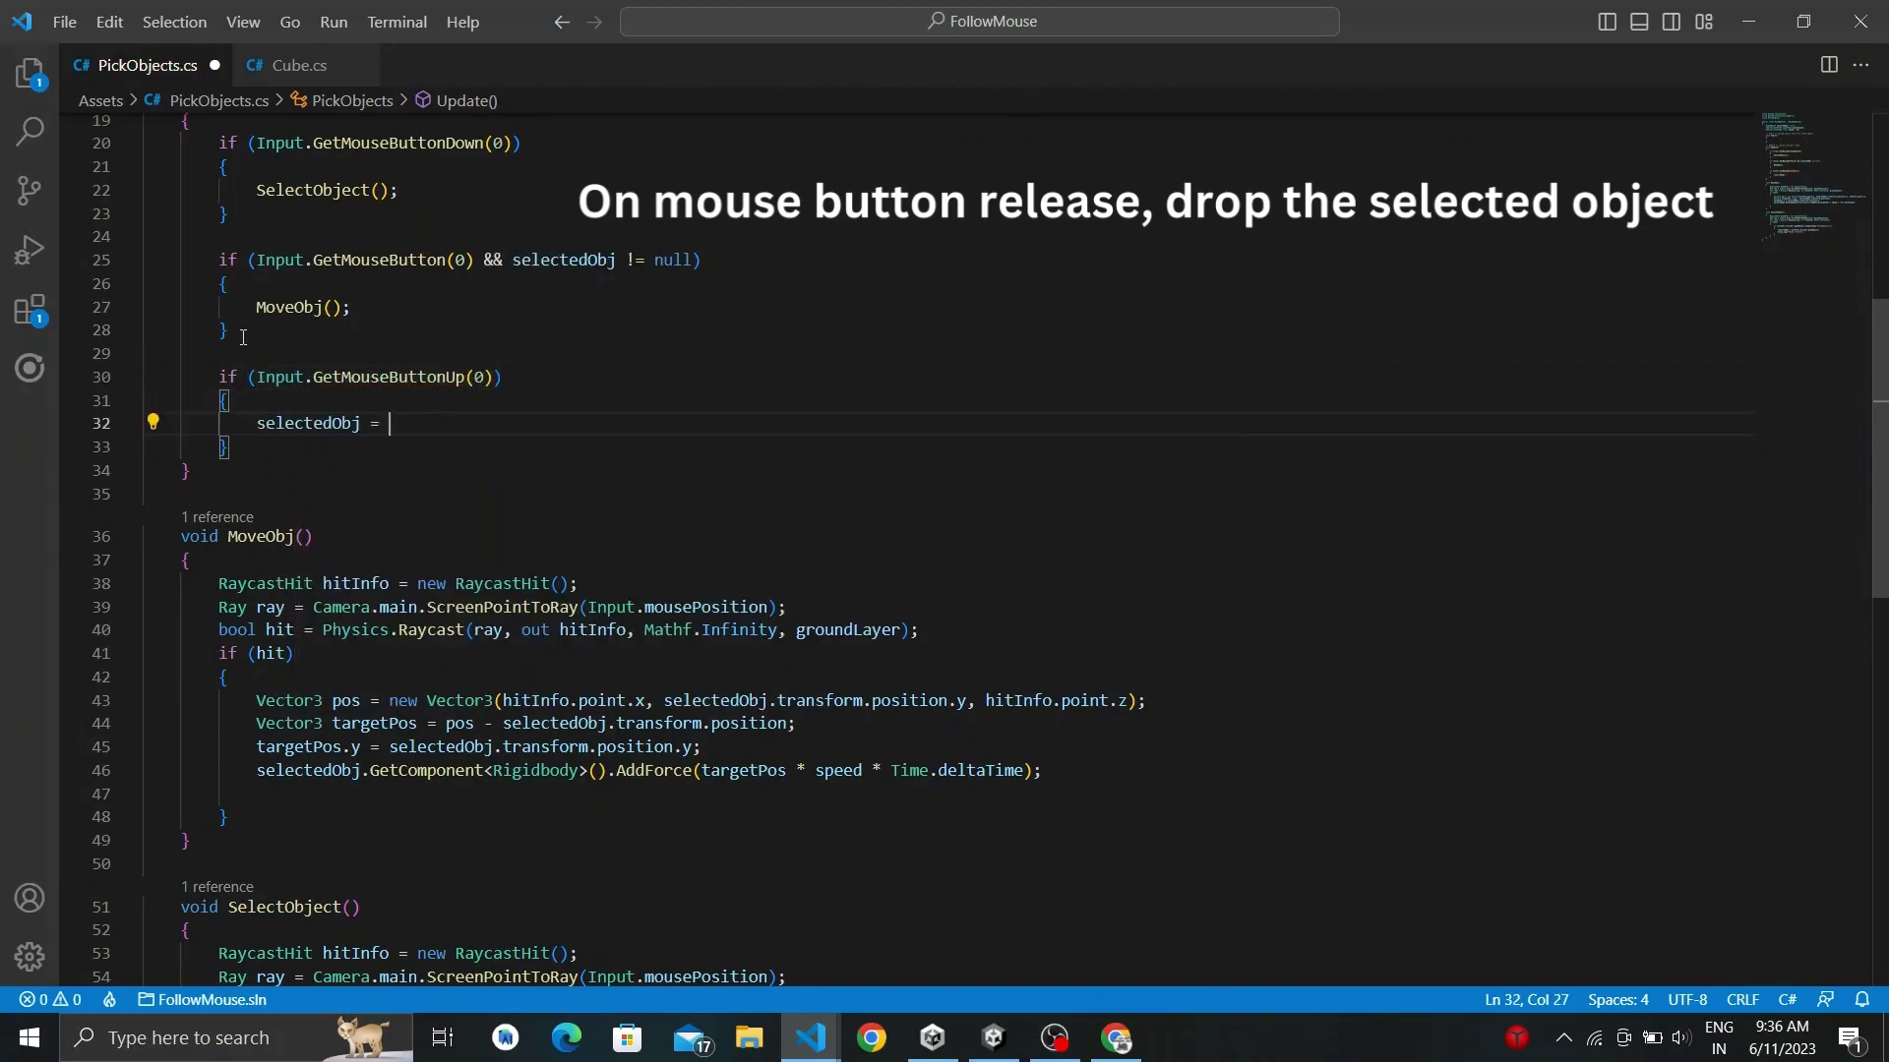
text(nu)
key(Tab)
text(;)
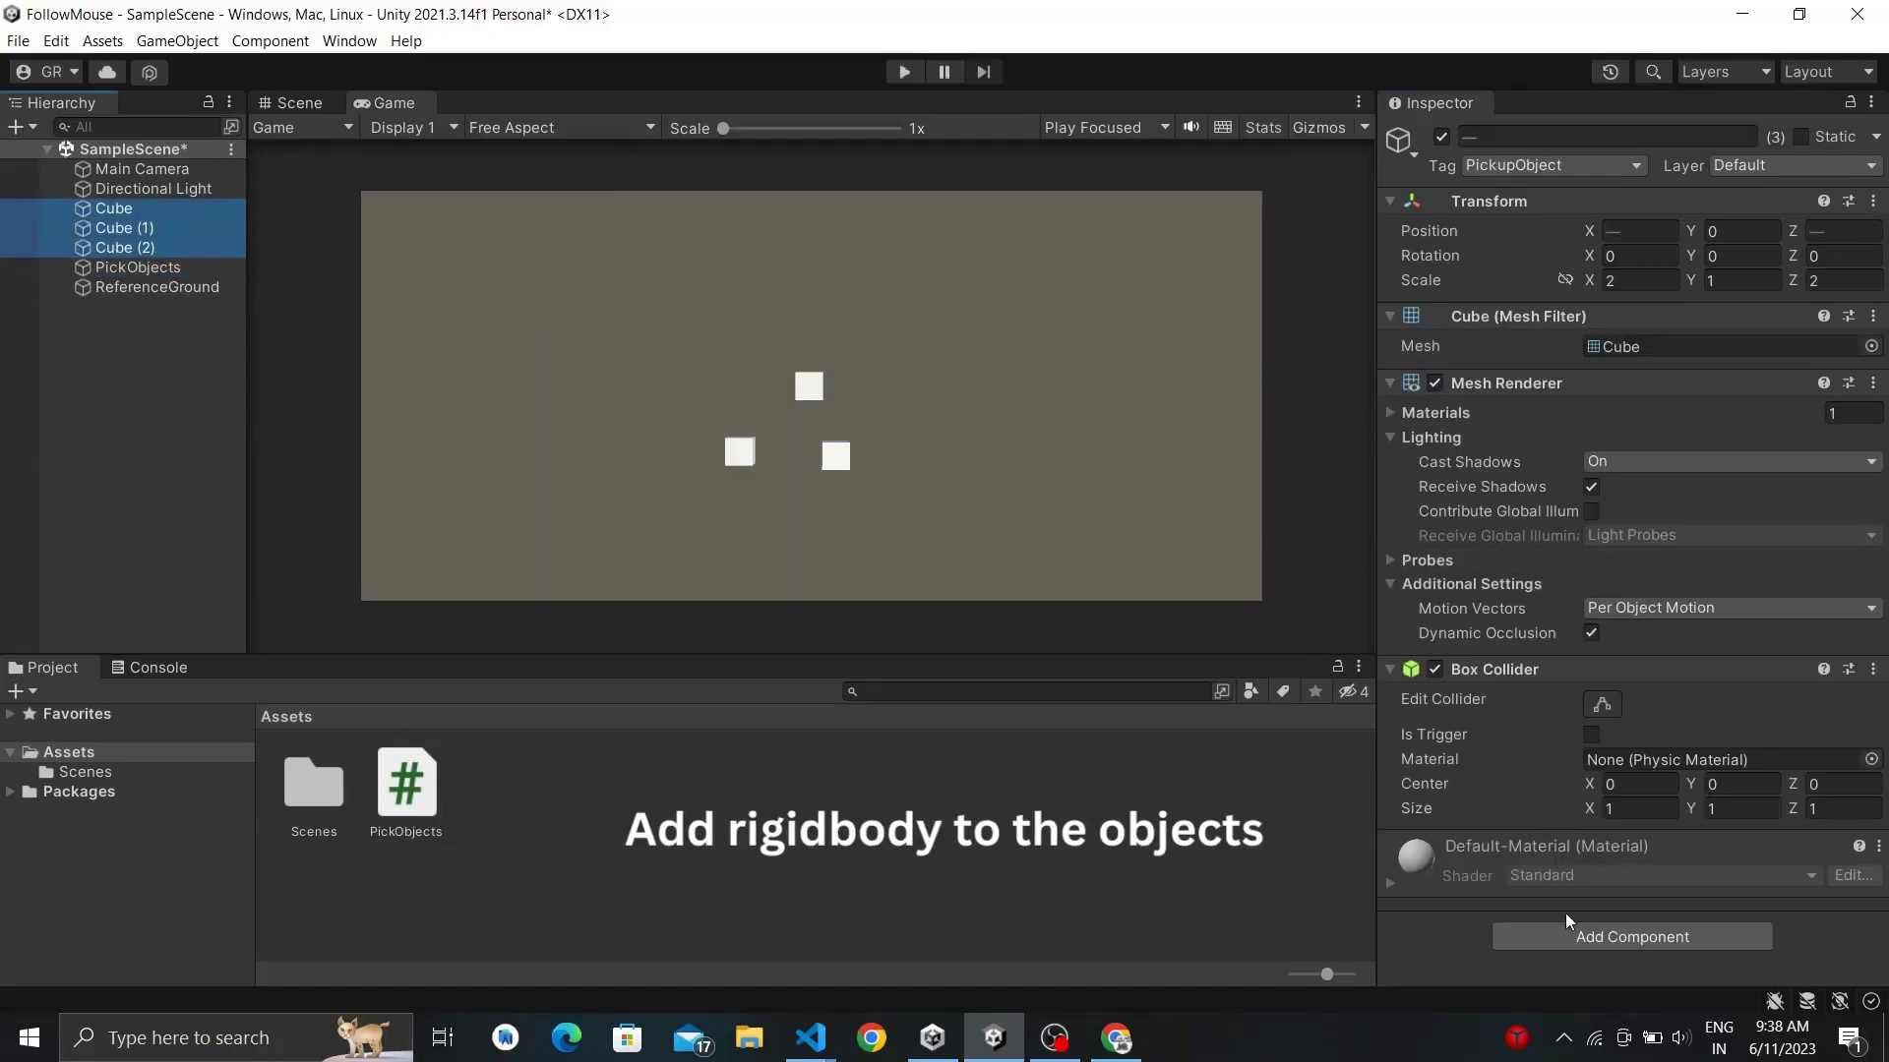
Add a Rigidbody component to the three selected cubes.
click(1567, 929)
text(rig)
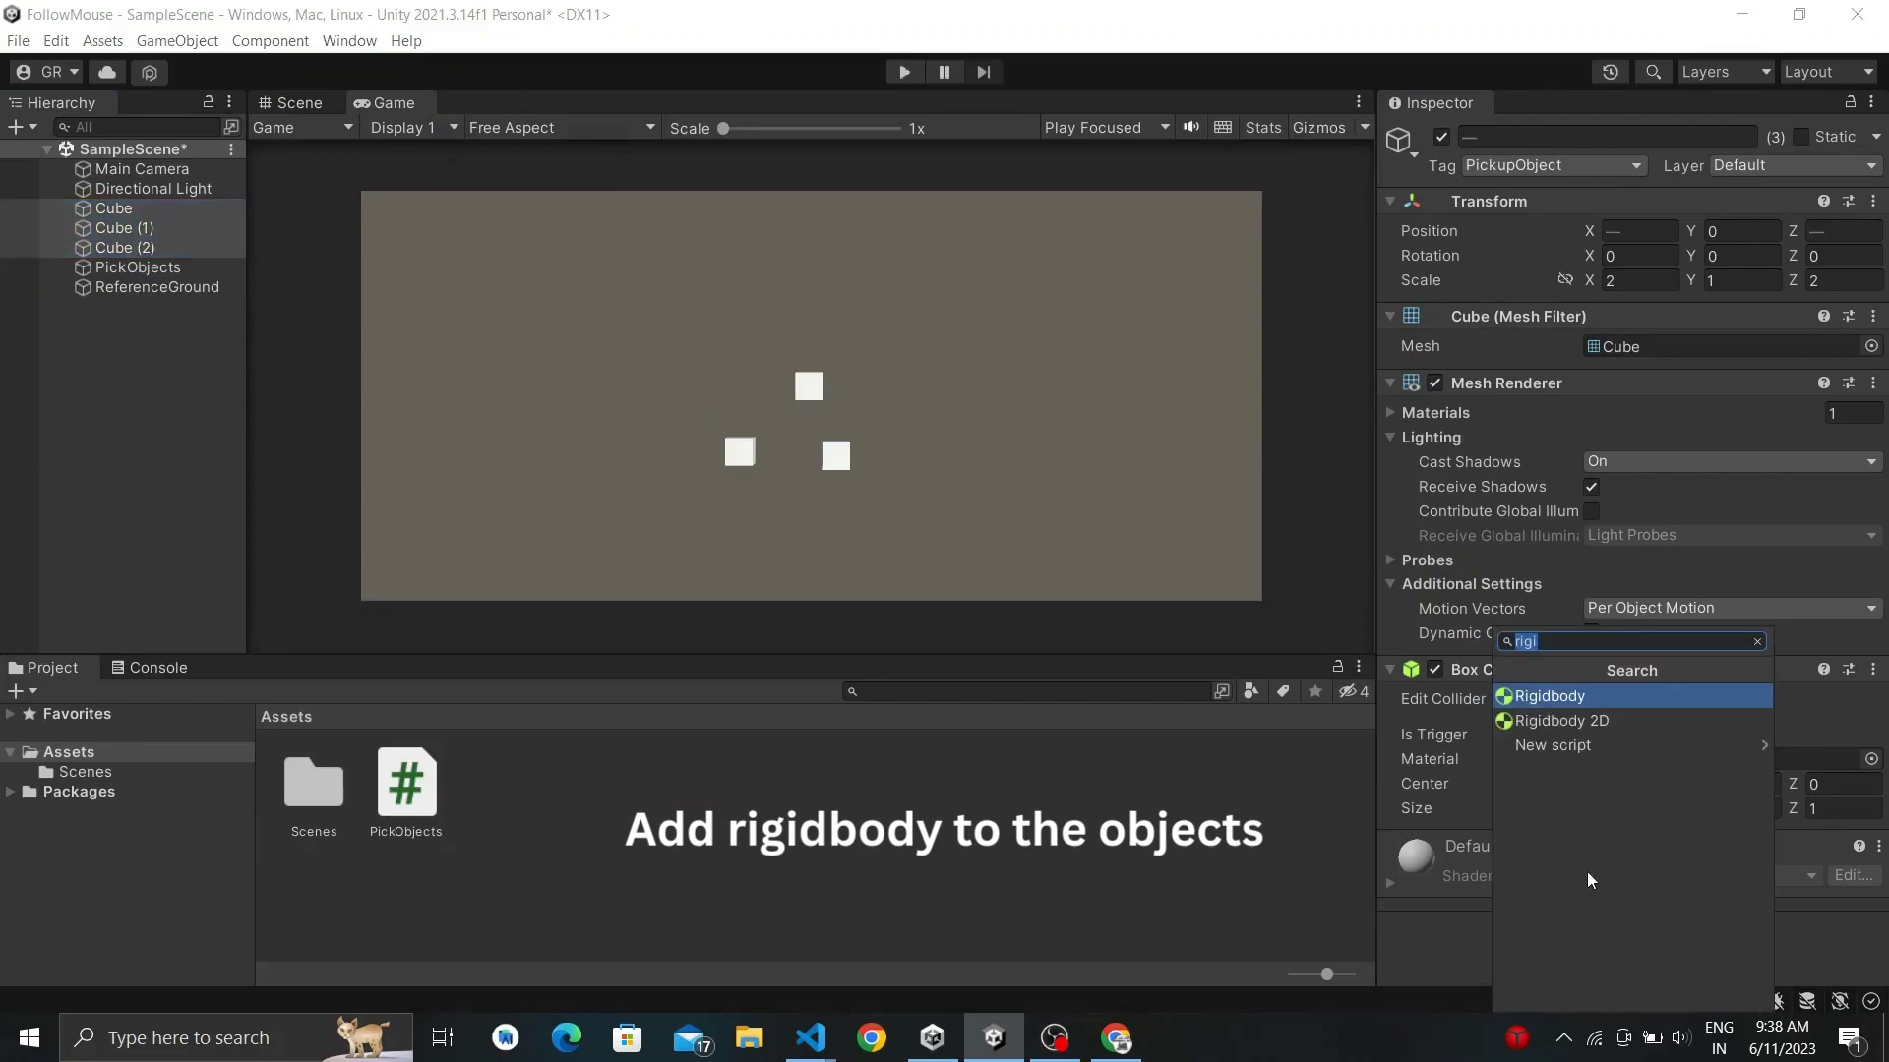
key(Return)
scroll(1584, 640, down, 3)
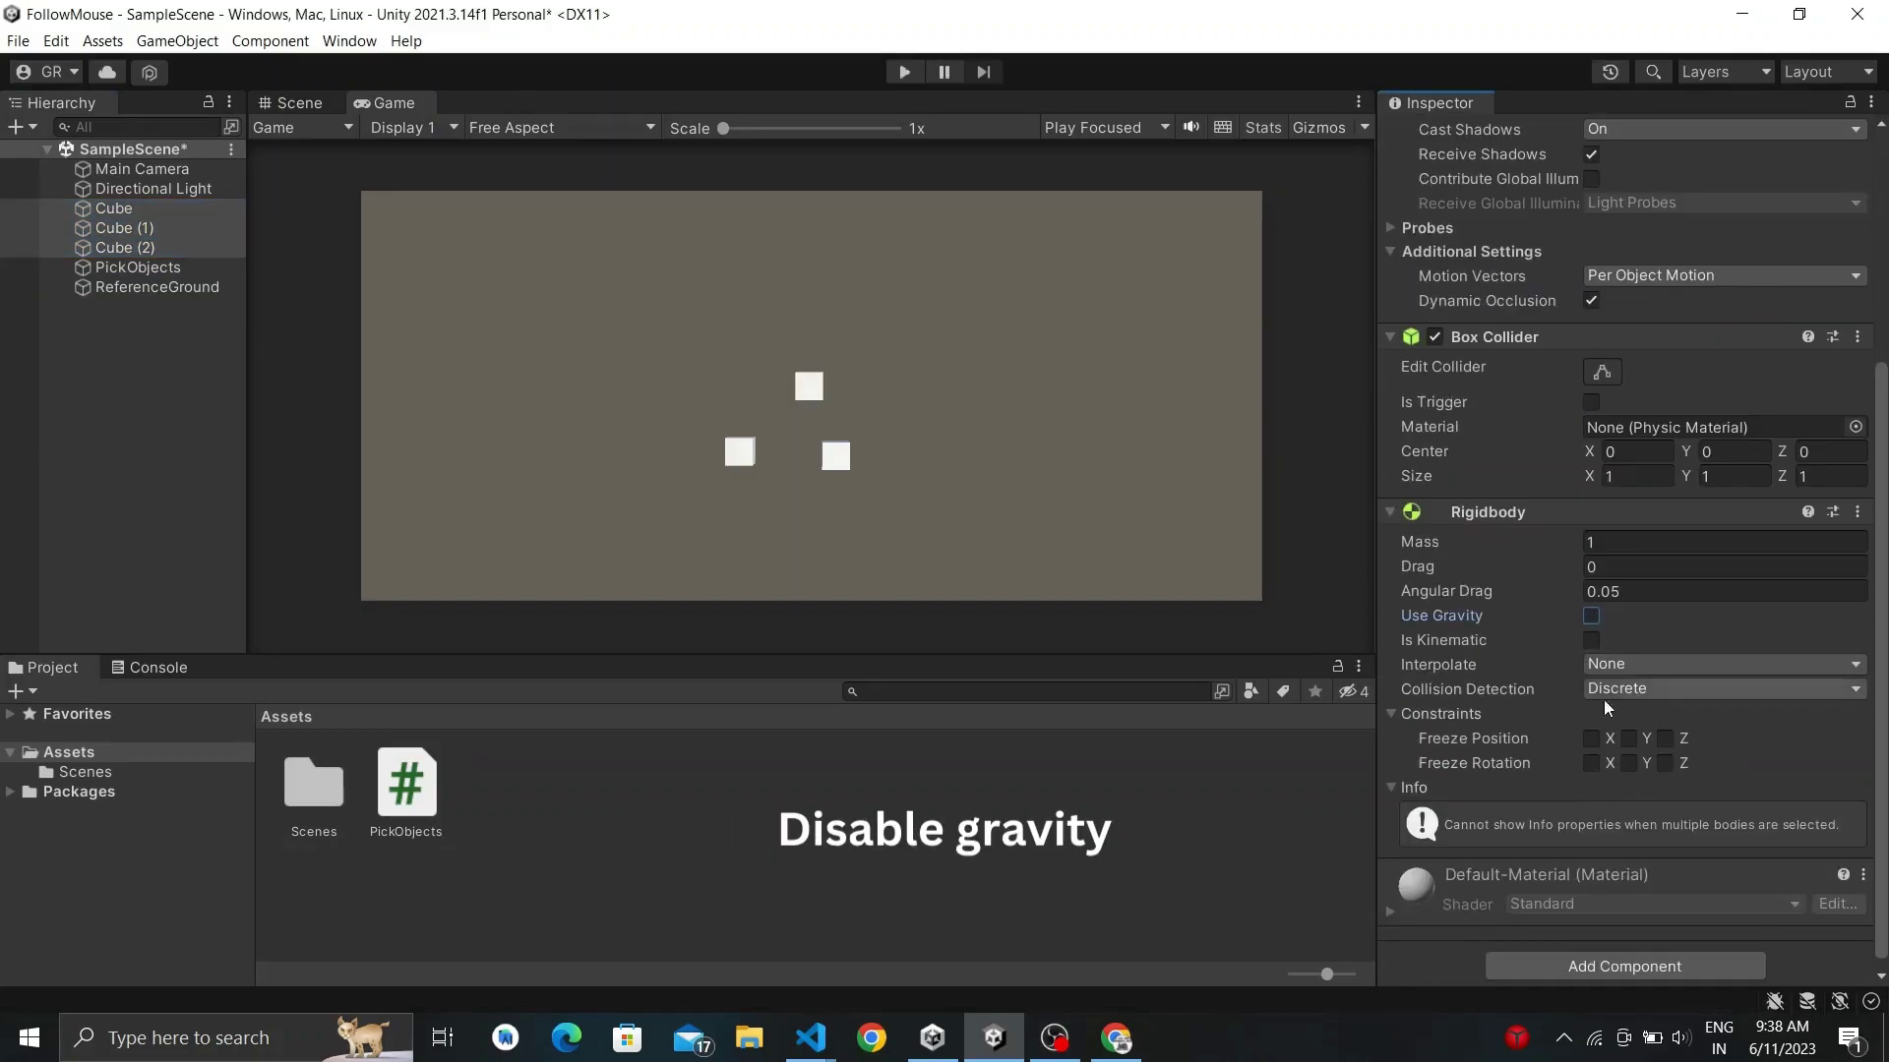
Freeze the cubes' Y position and X/Y rotation, then play and drag the top cube.
click(1628, 737)
click(1590, 762)
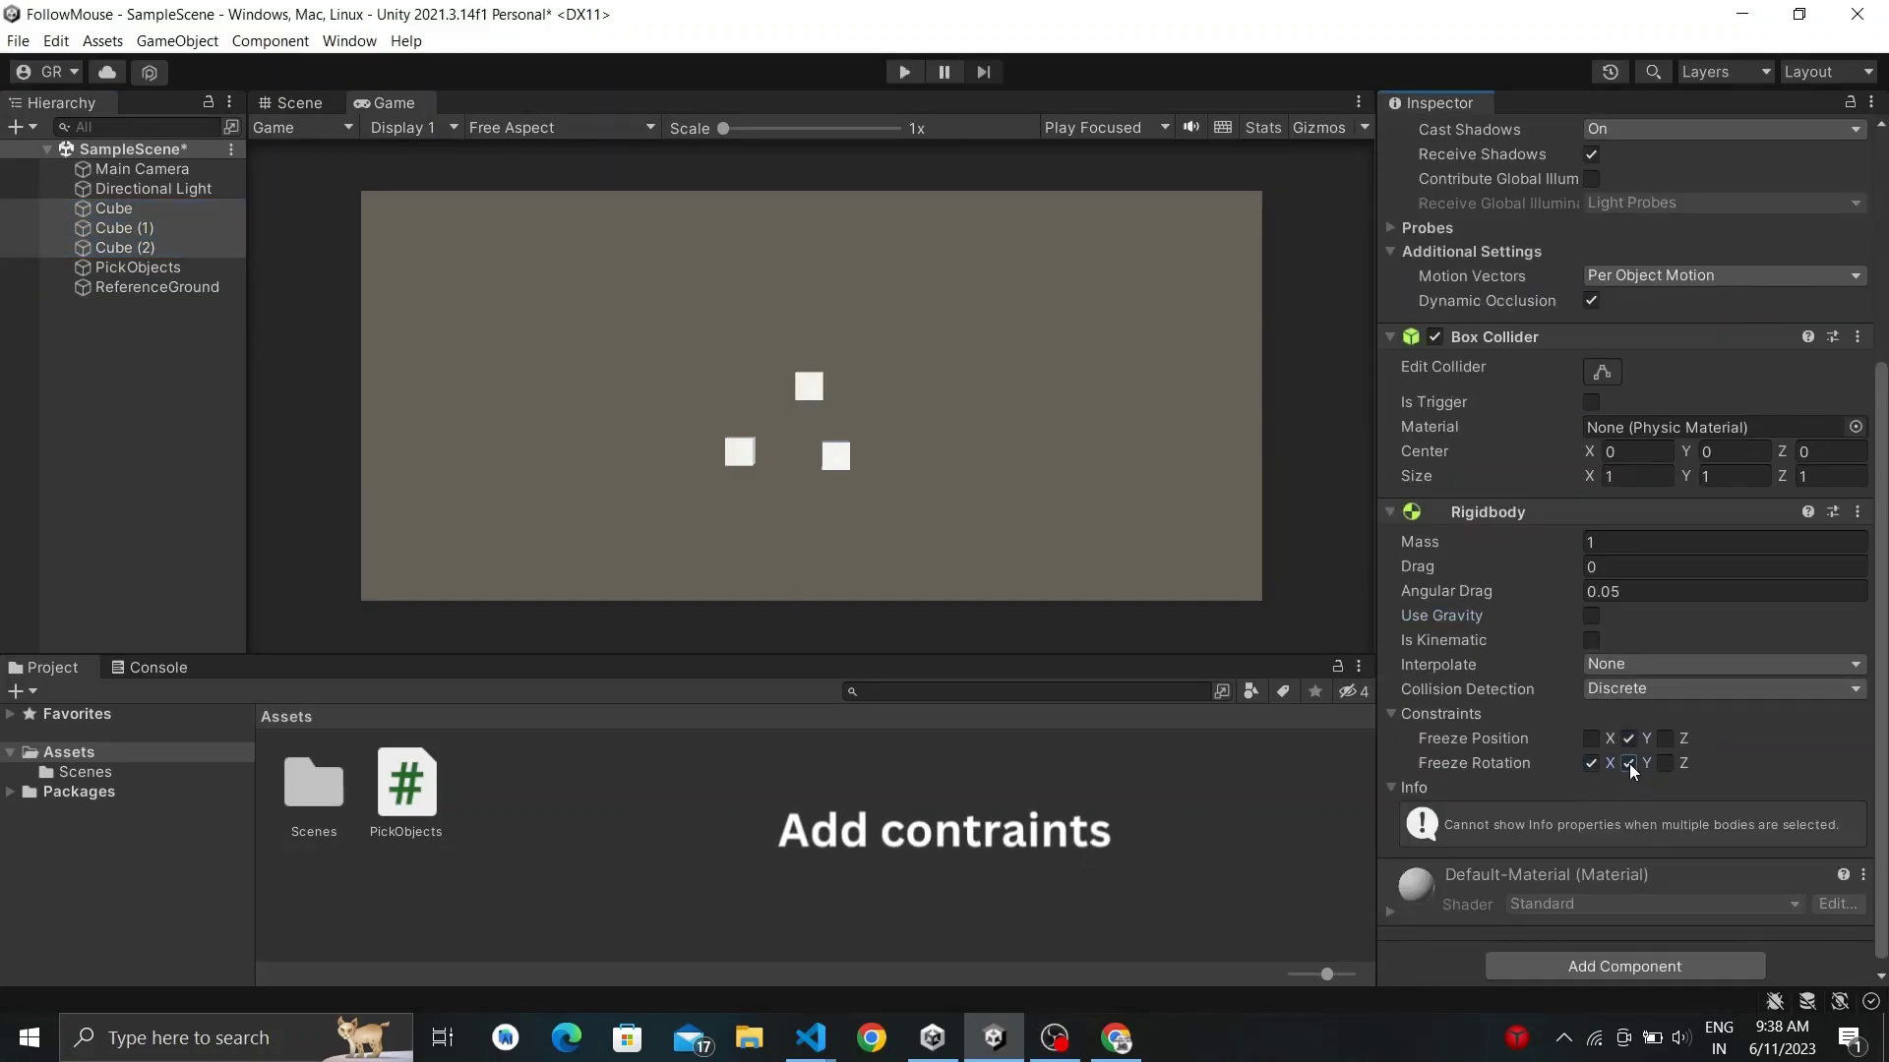
click(1635, 763)
click(896, 74)
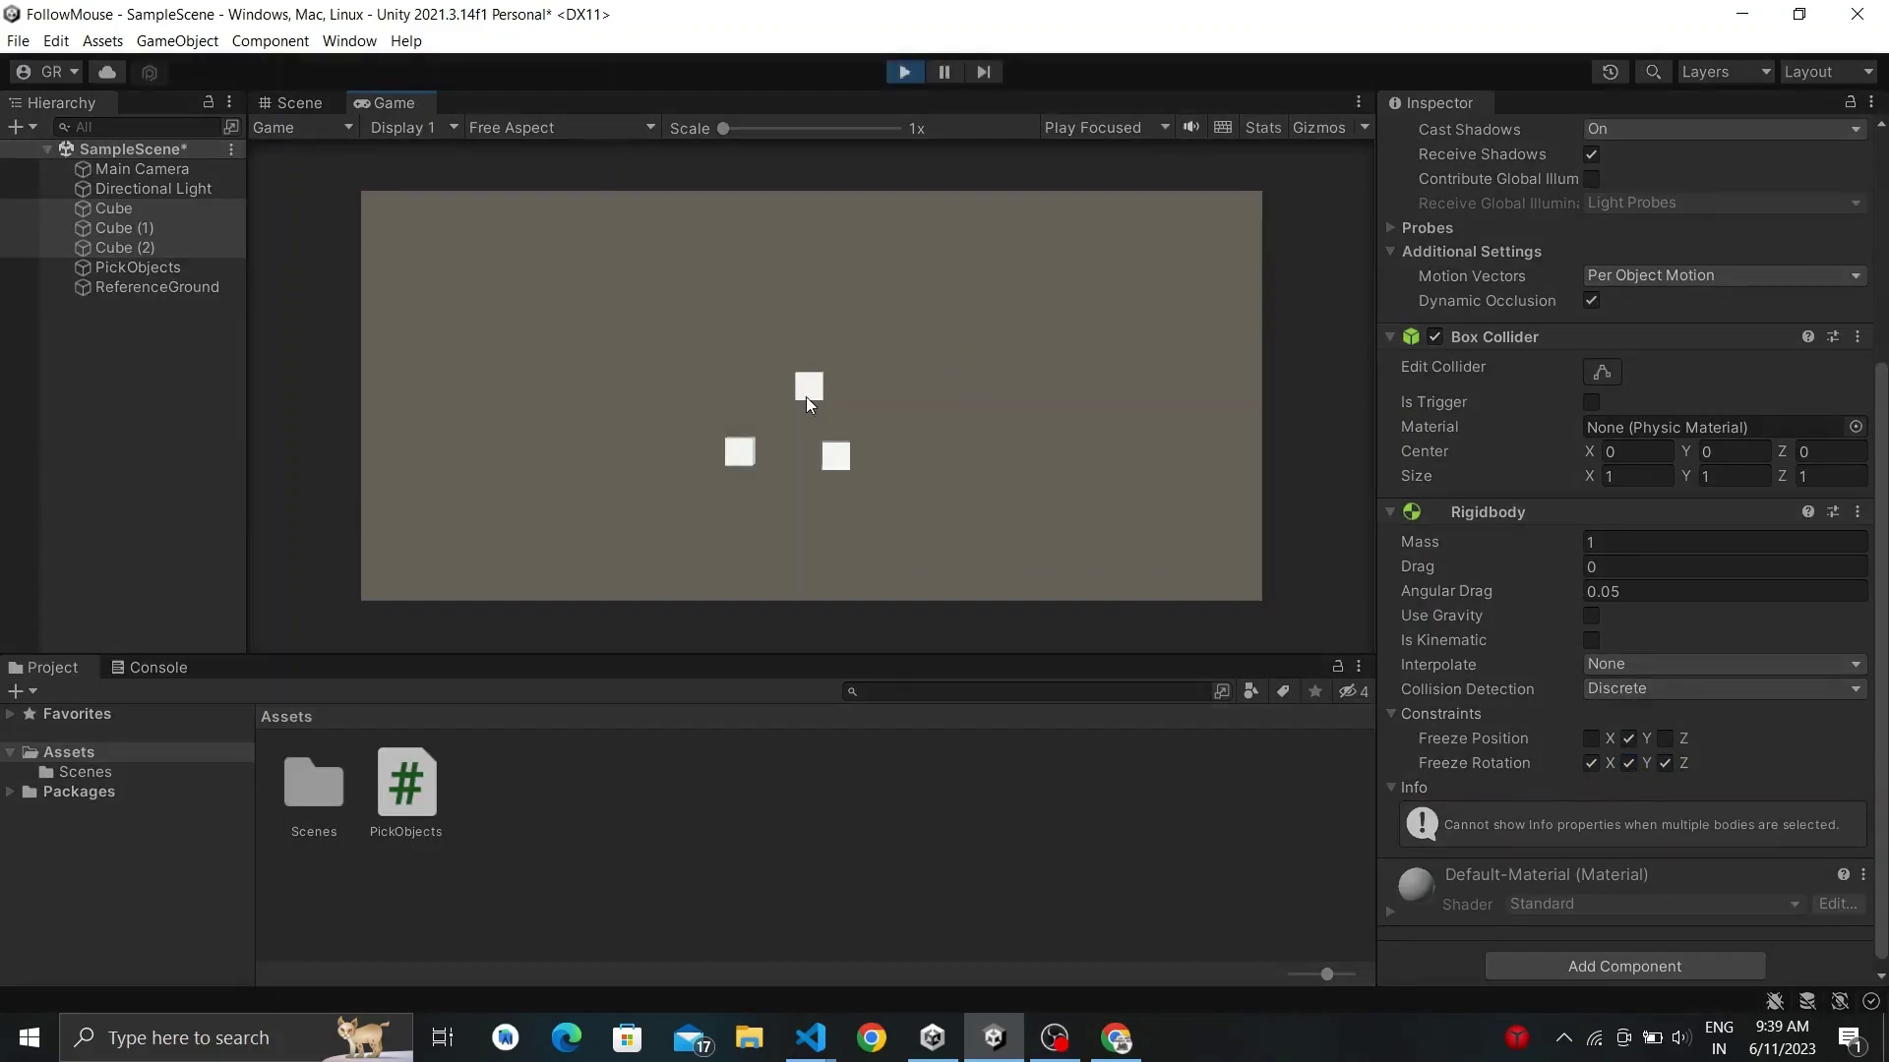
click(806, 398)
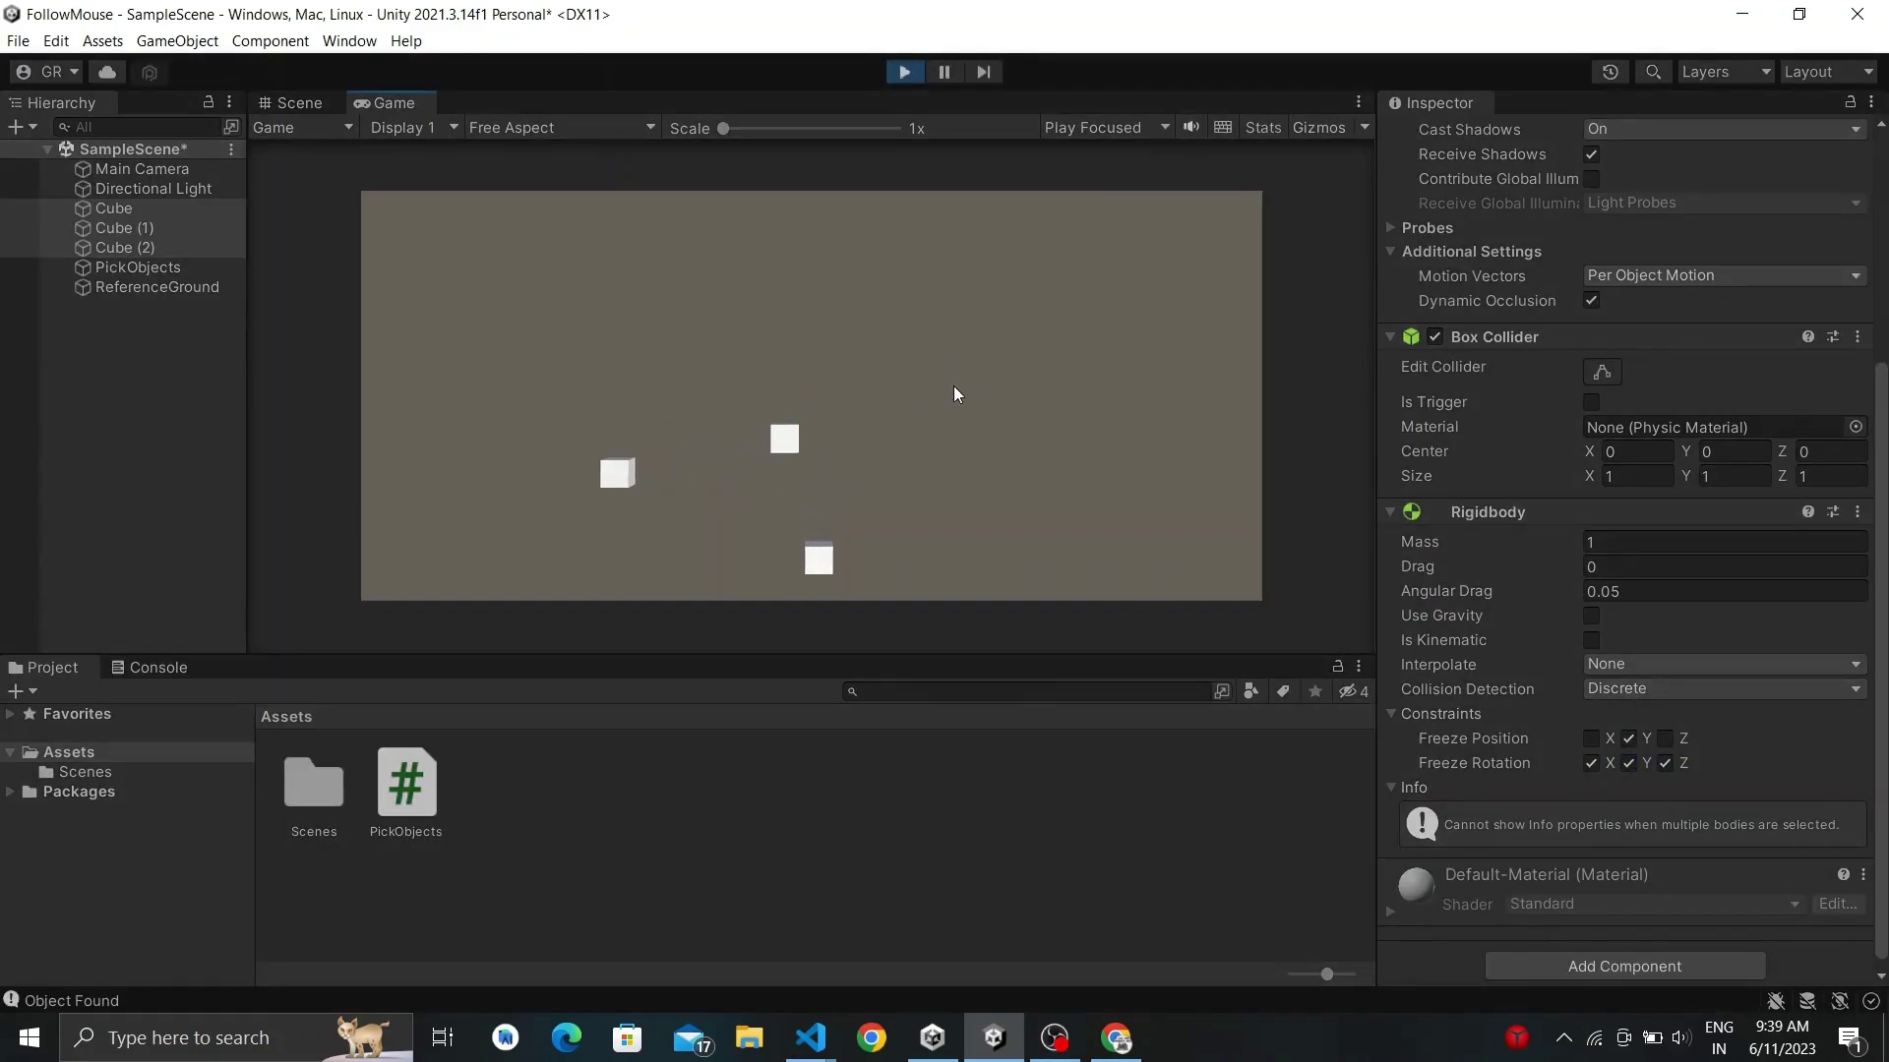
Stop play mode and create a new C# script named Cube in Assets.
click(903, 72)
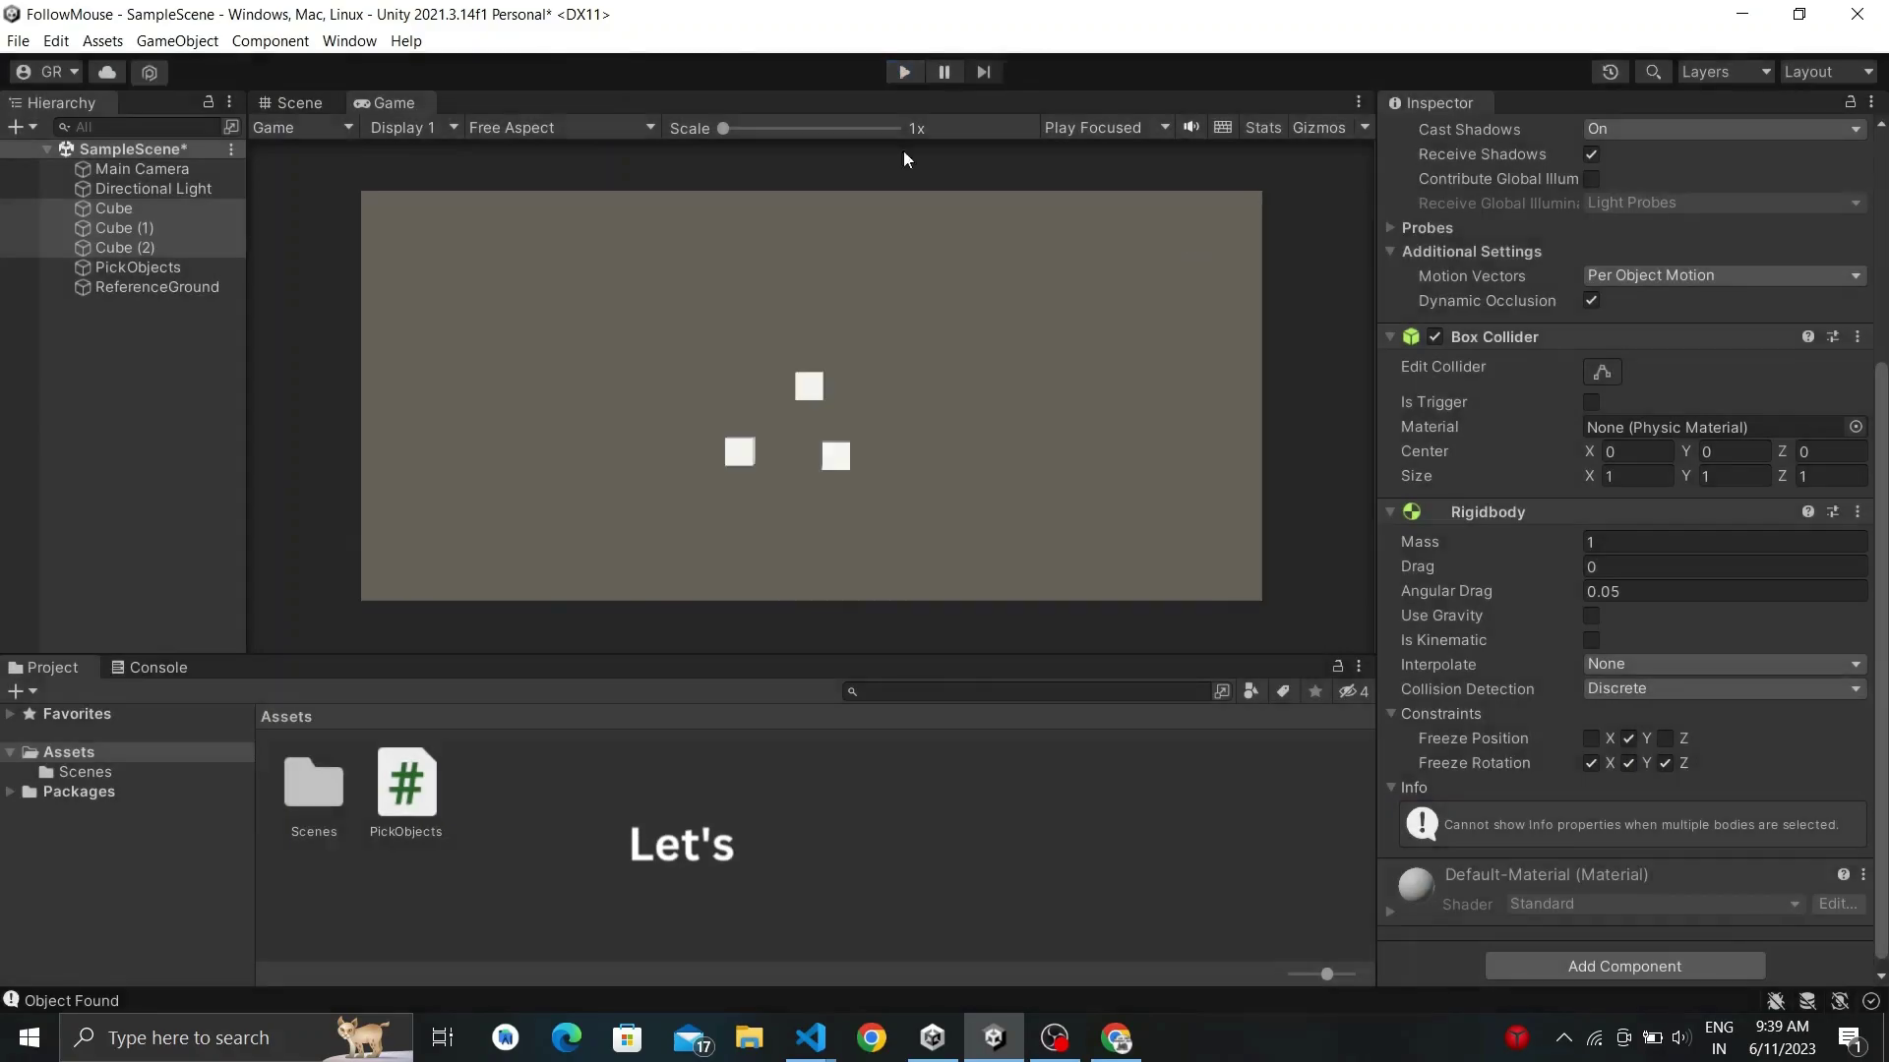
right_click(553, 816)
mouse_move(736, 254)
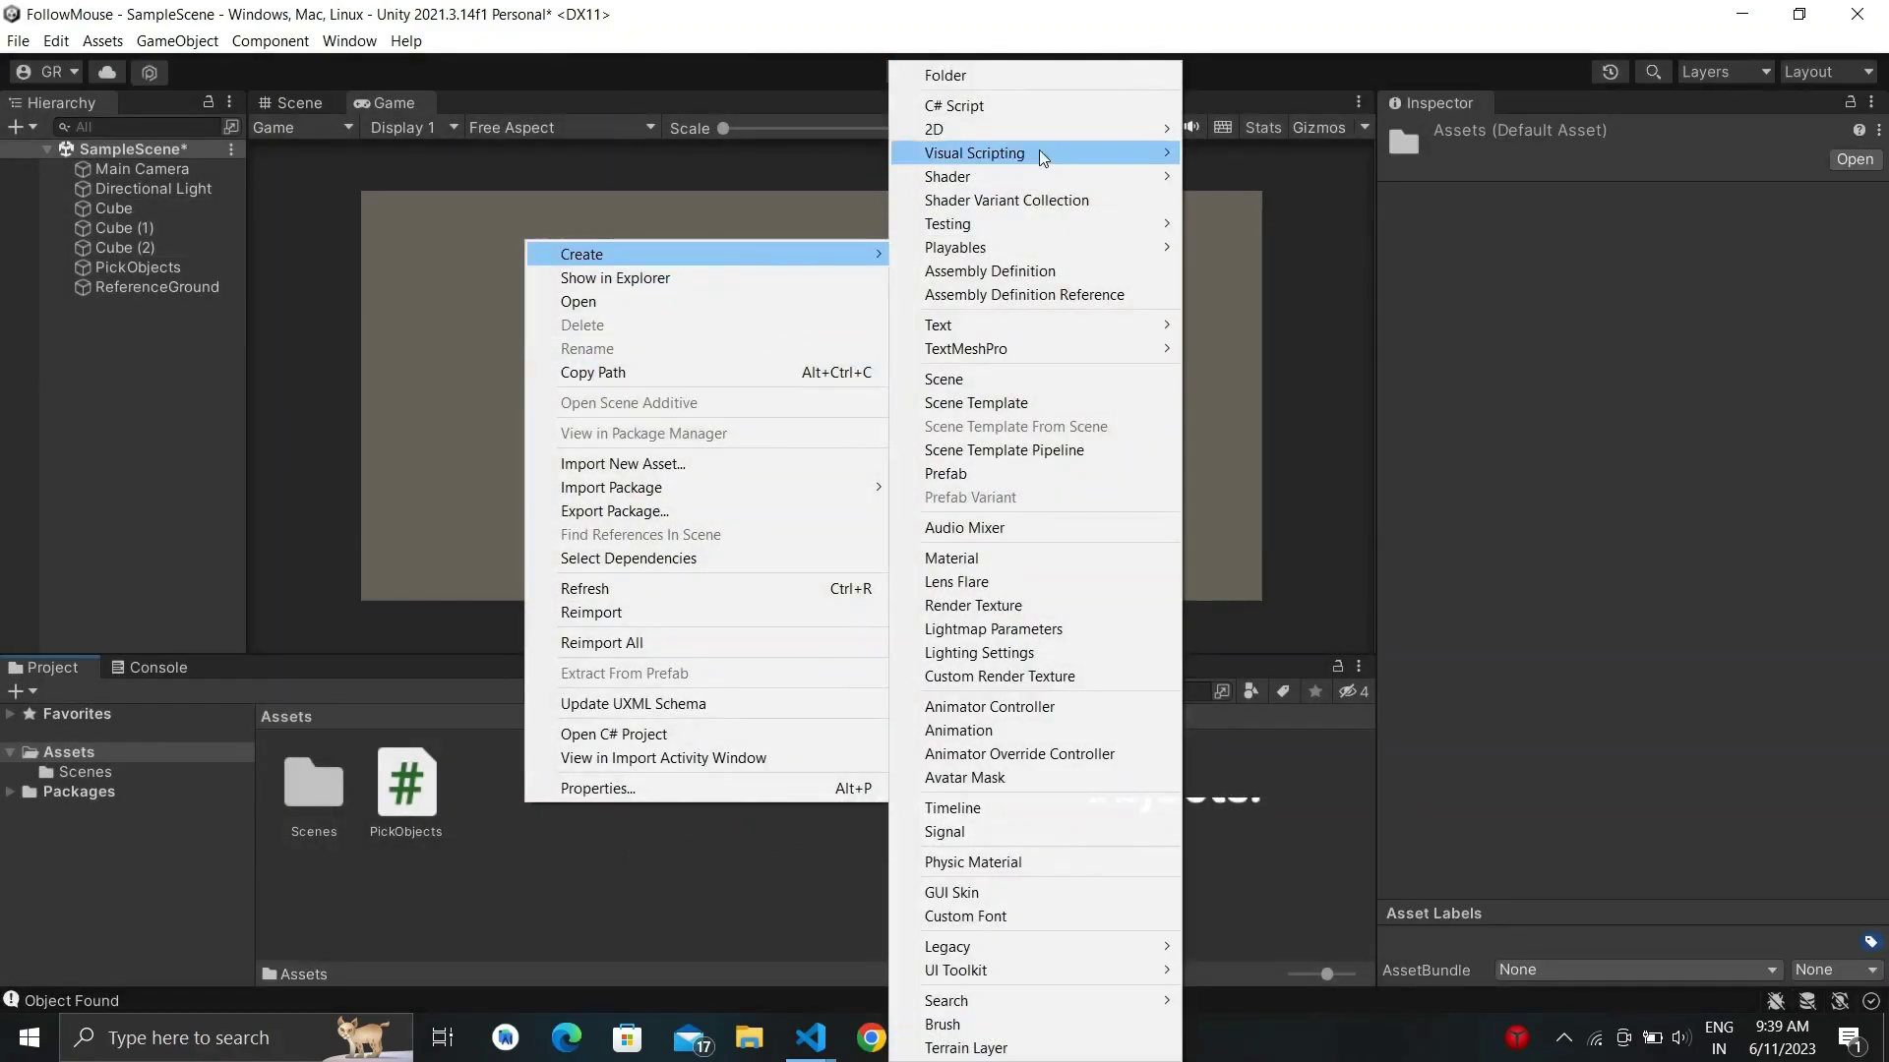
click(1001, 113)
text(Cube)
key(Return)
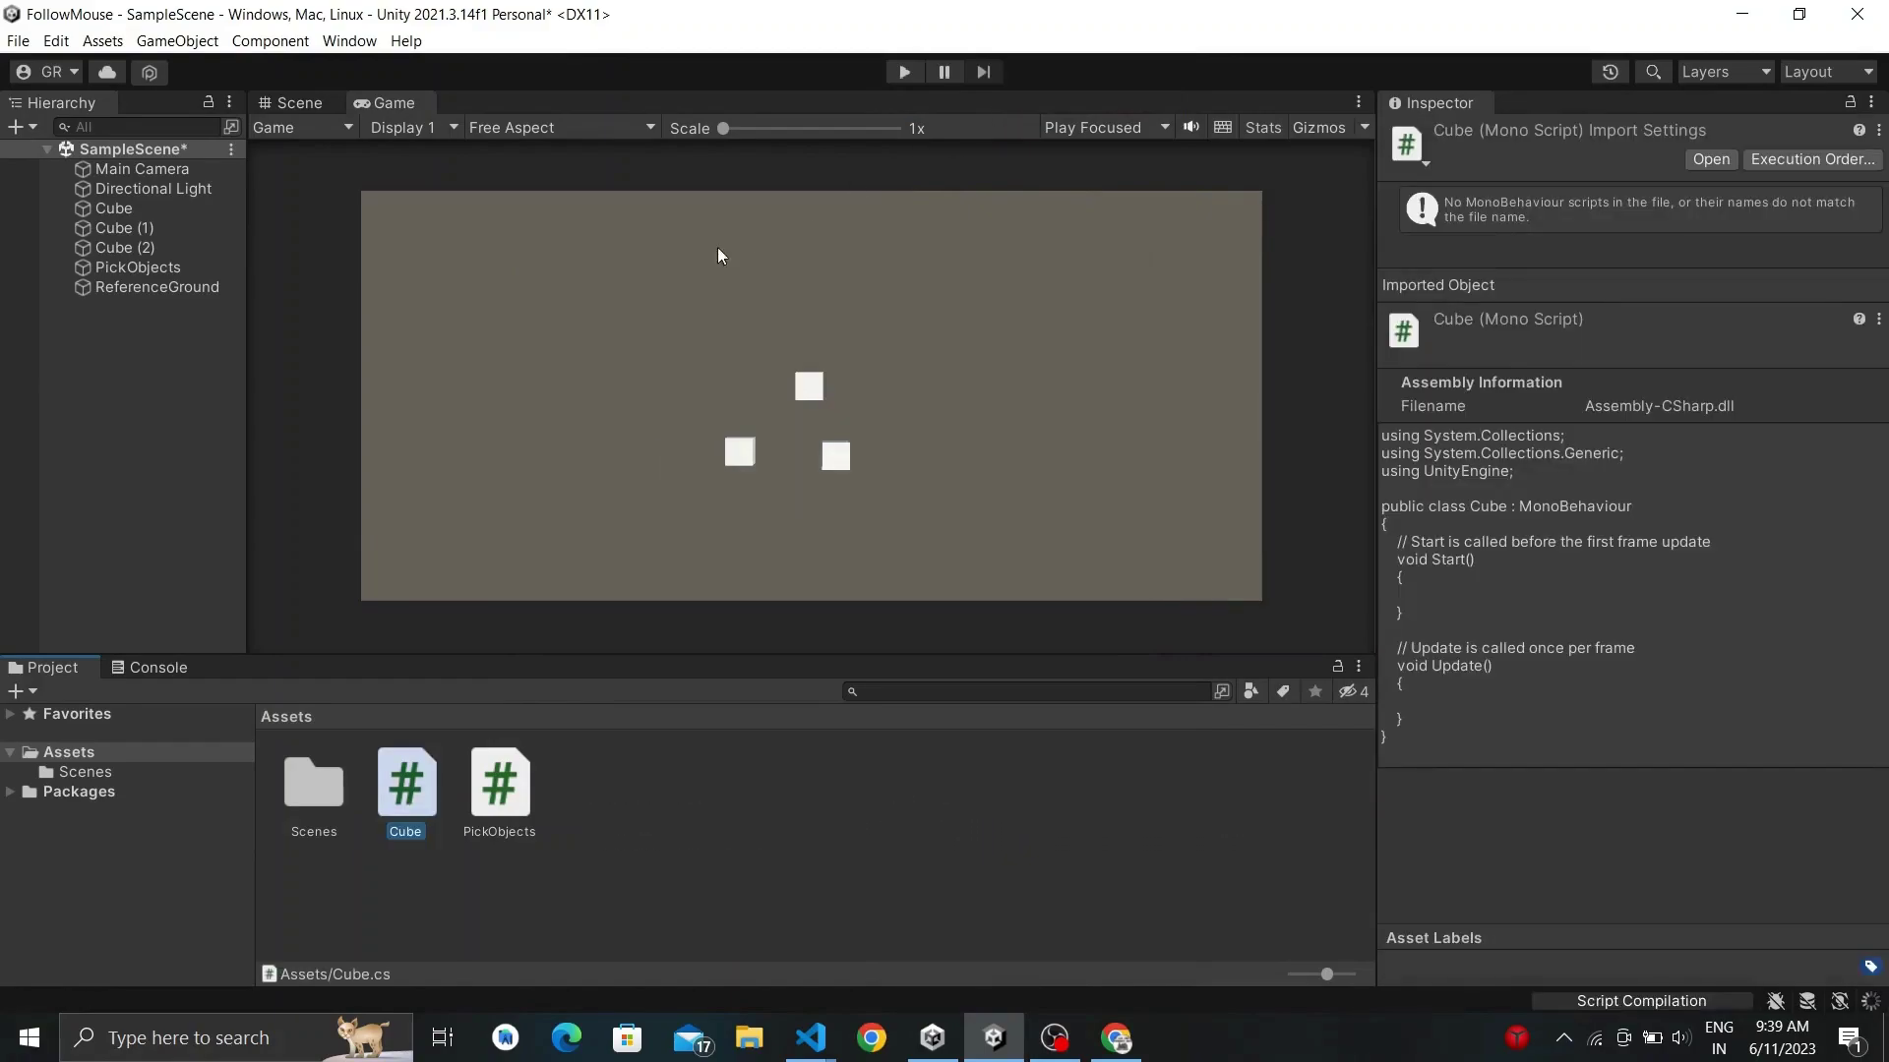
Attach the Cube script to all three cubes and open it via Edit Script.
click(125, 247)
shift+click(127, 208)
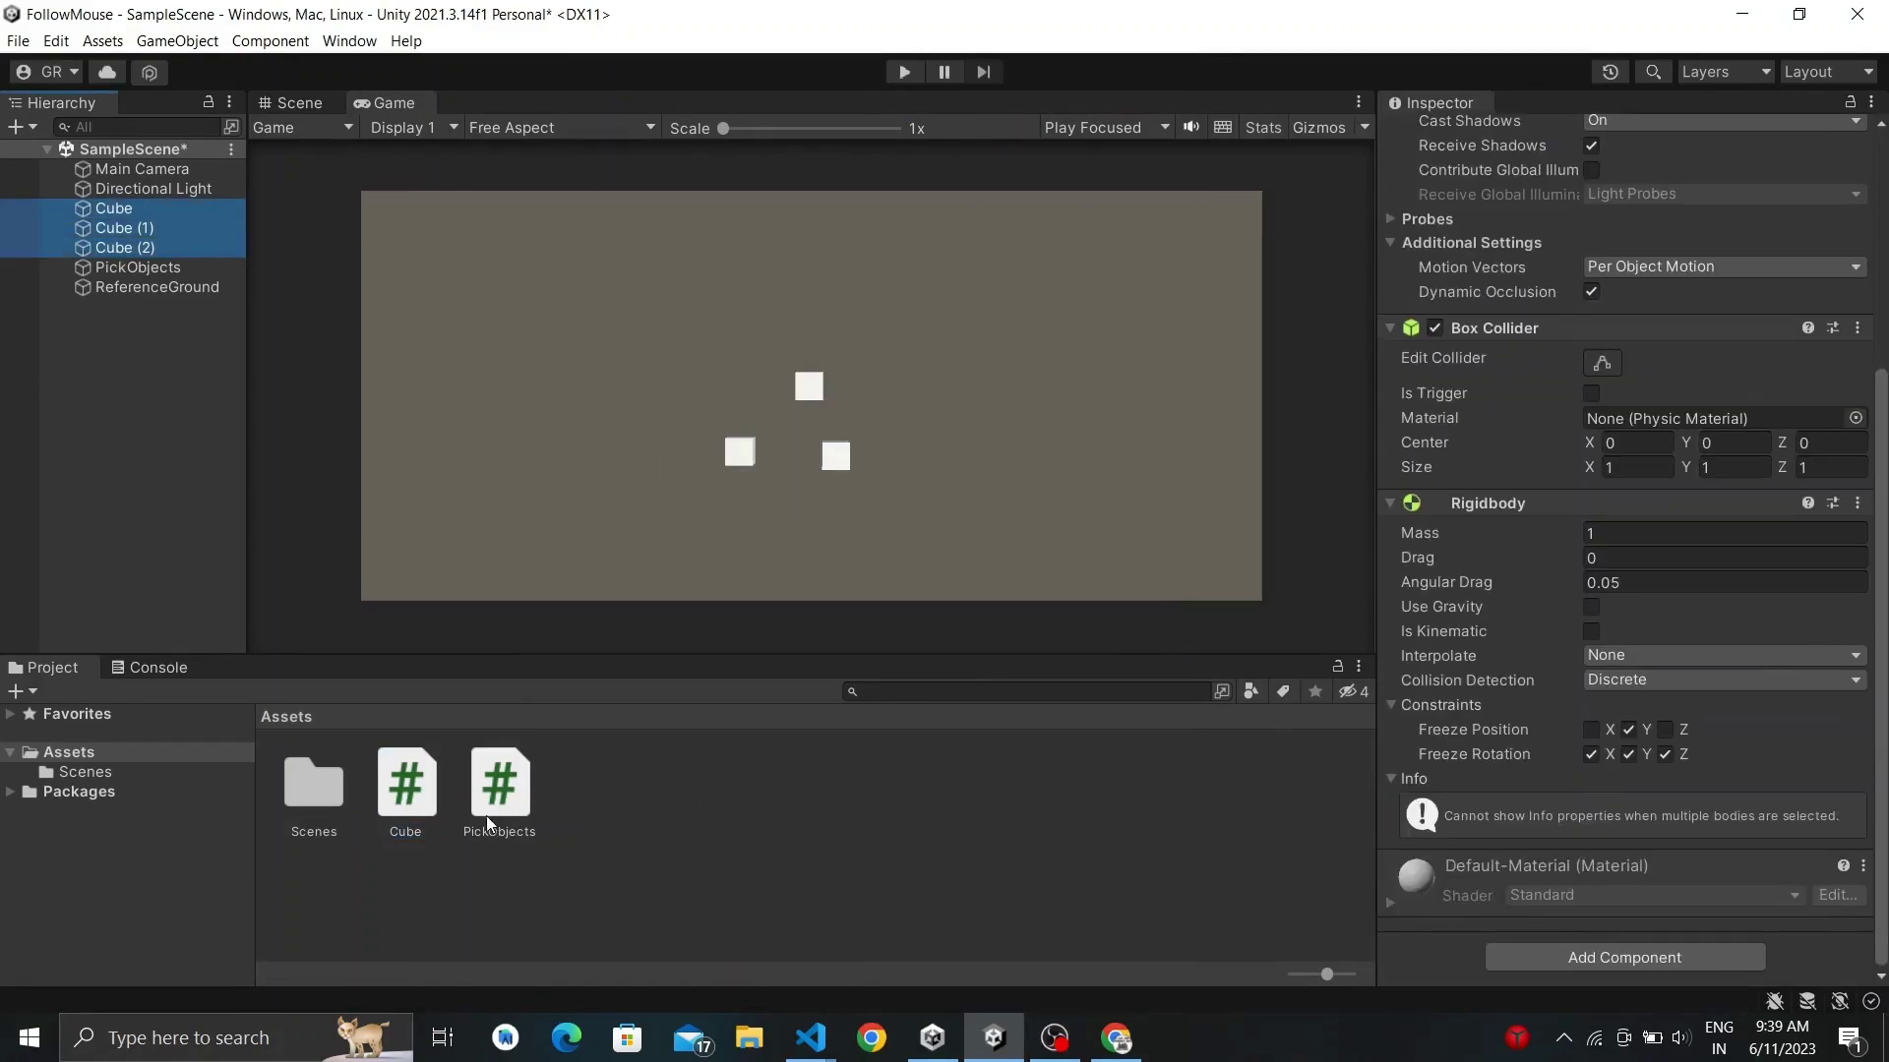
drag(406, 786, 861, 835)
drag(1244, 899, 1499, 939)
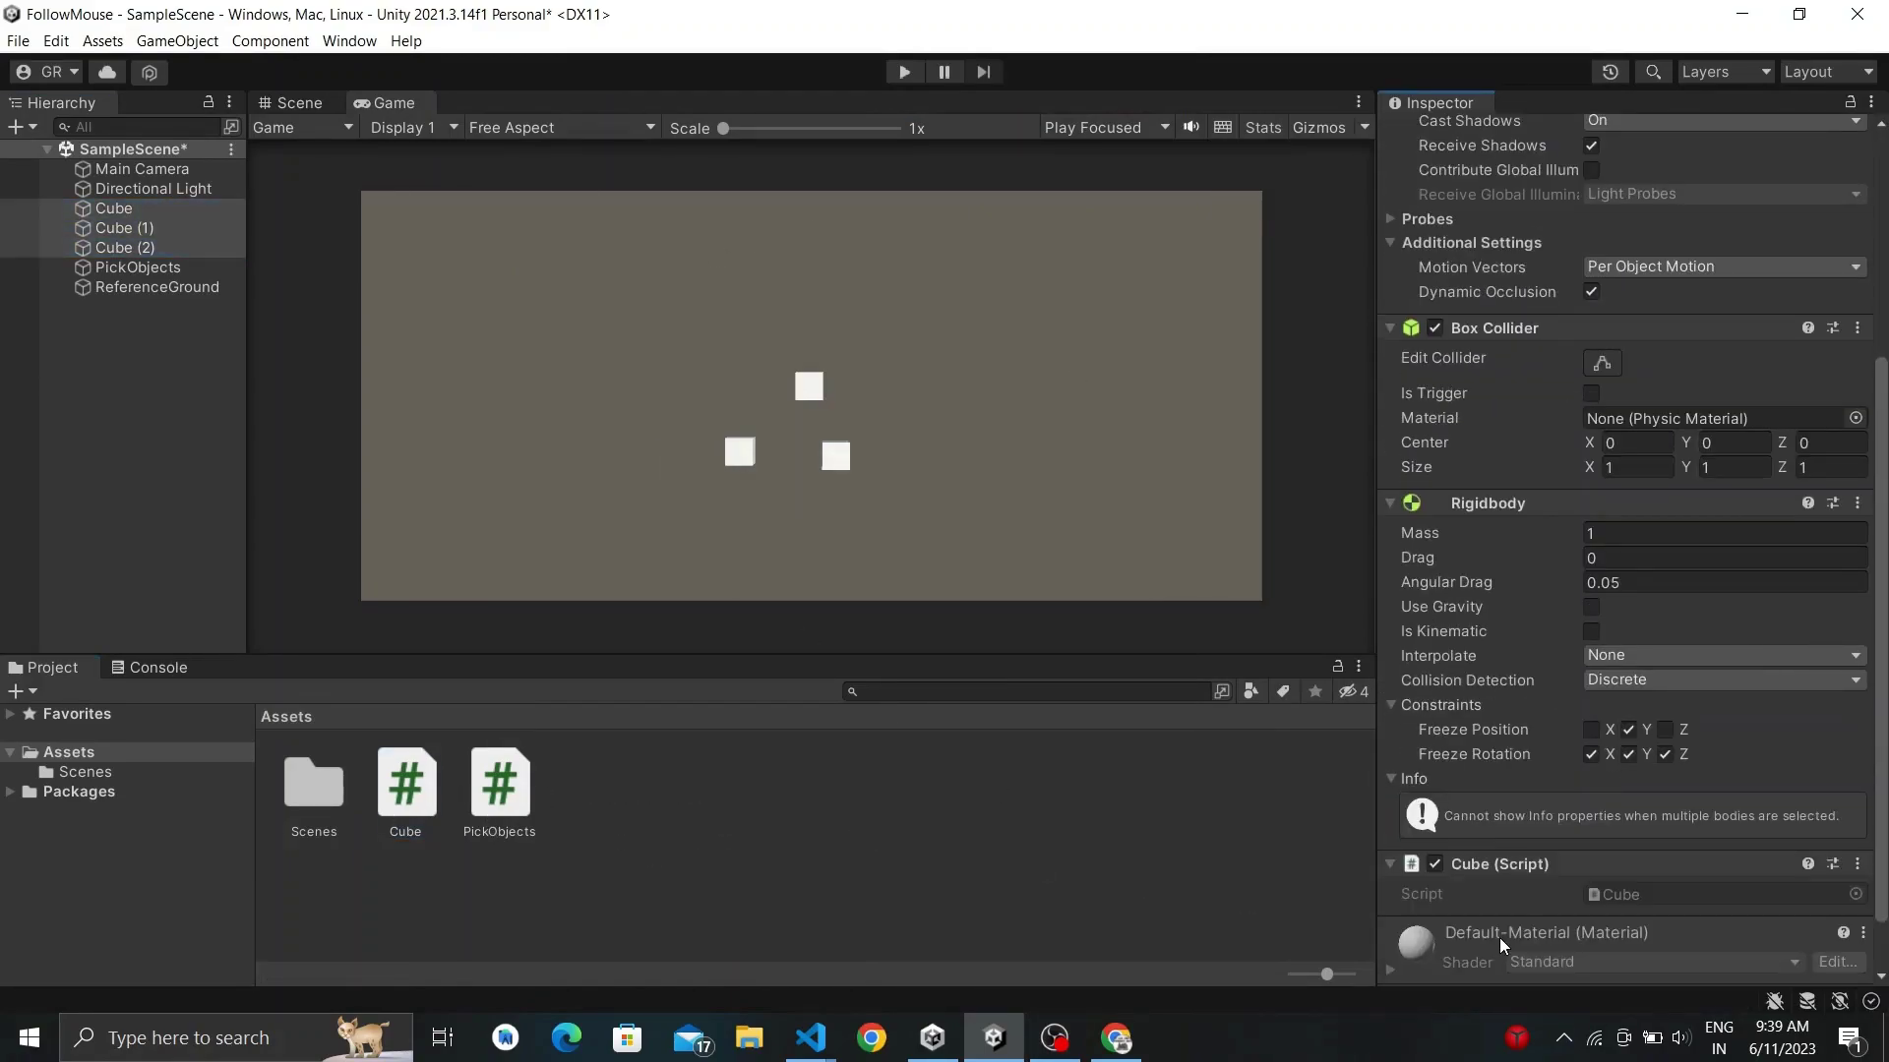
click(1856, 865)
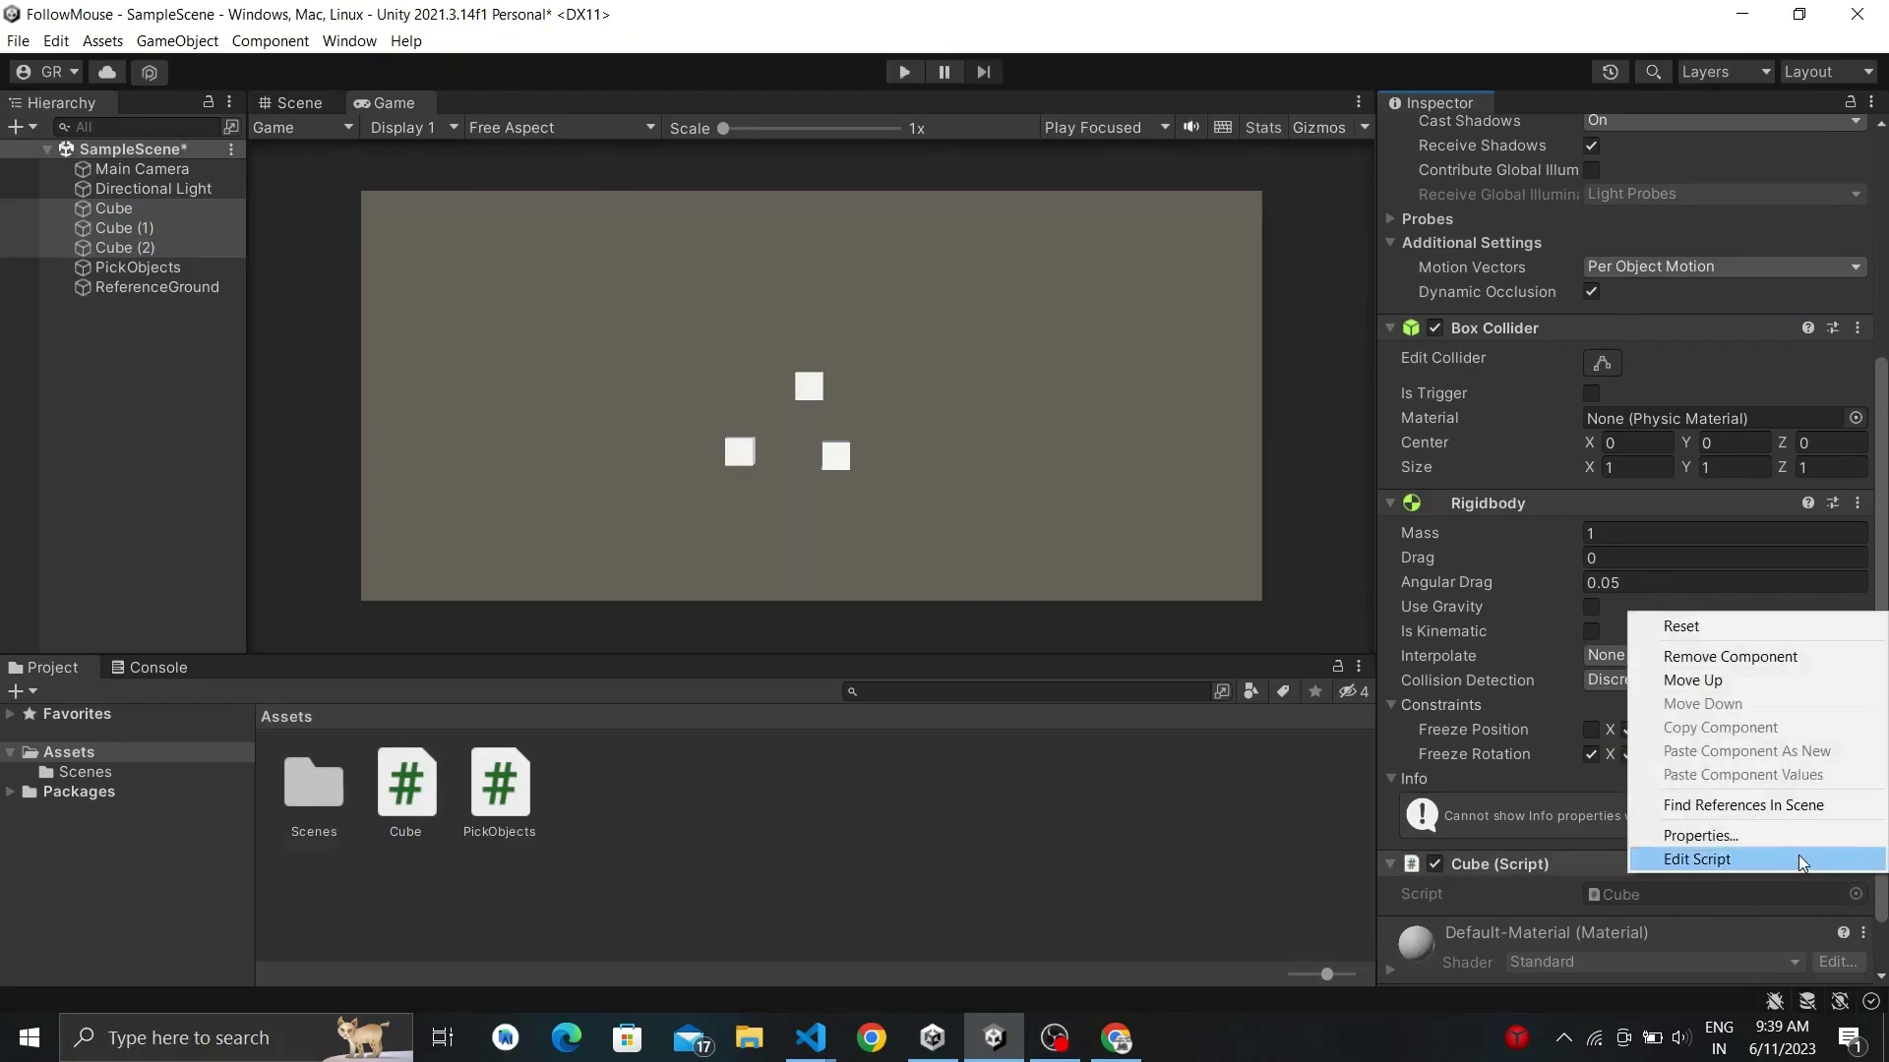
click(1798, 855)
Add a Rigidbody rb field and assign rb = GetComponent<Rigidbody>() in Start.
key(Return)
key(Return)
key(Up)
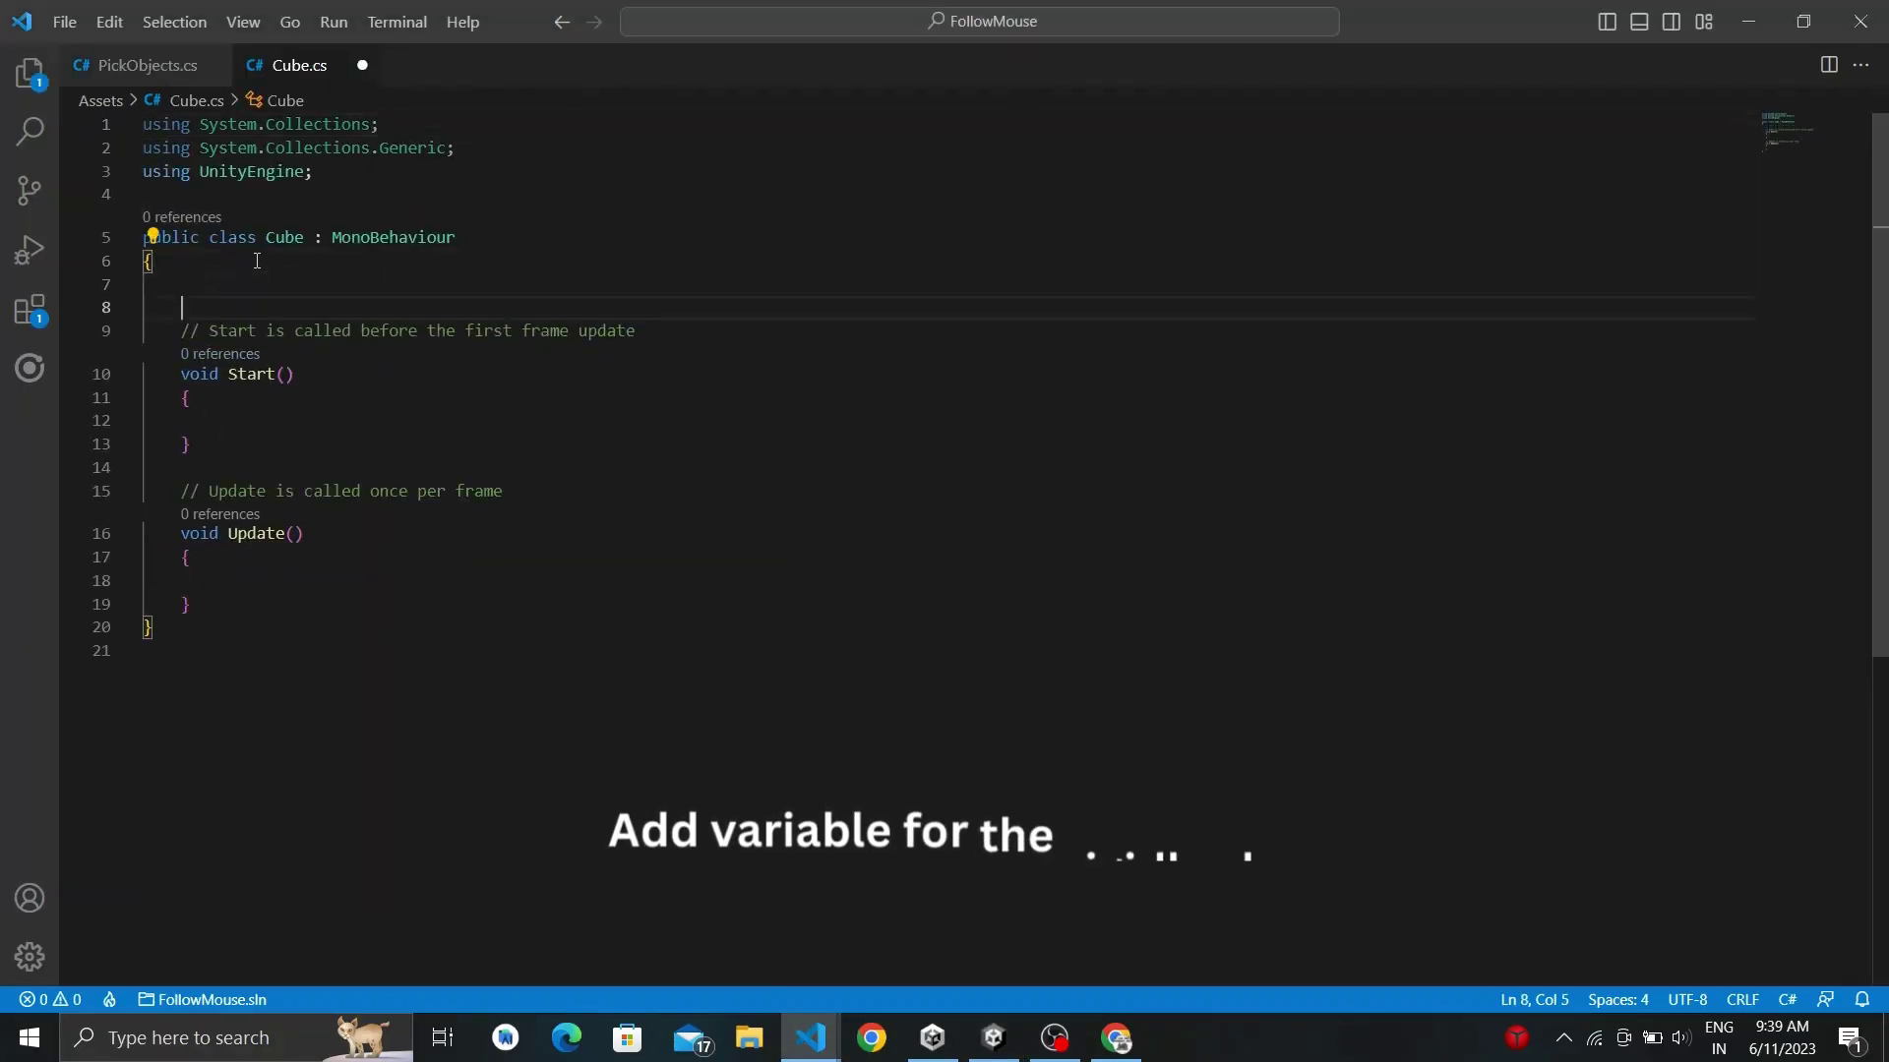
text(igidbody rb;)
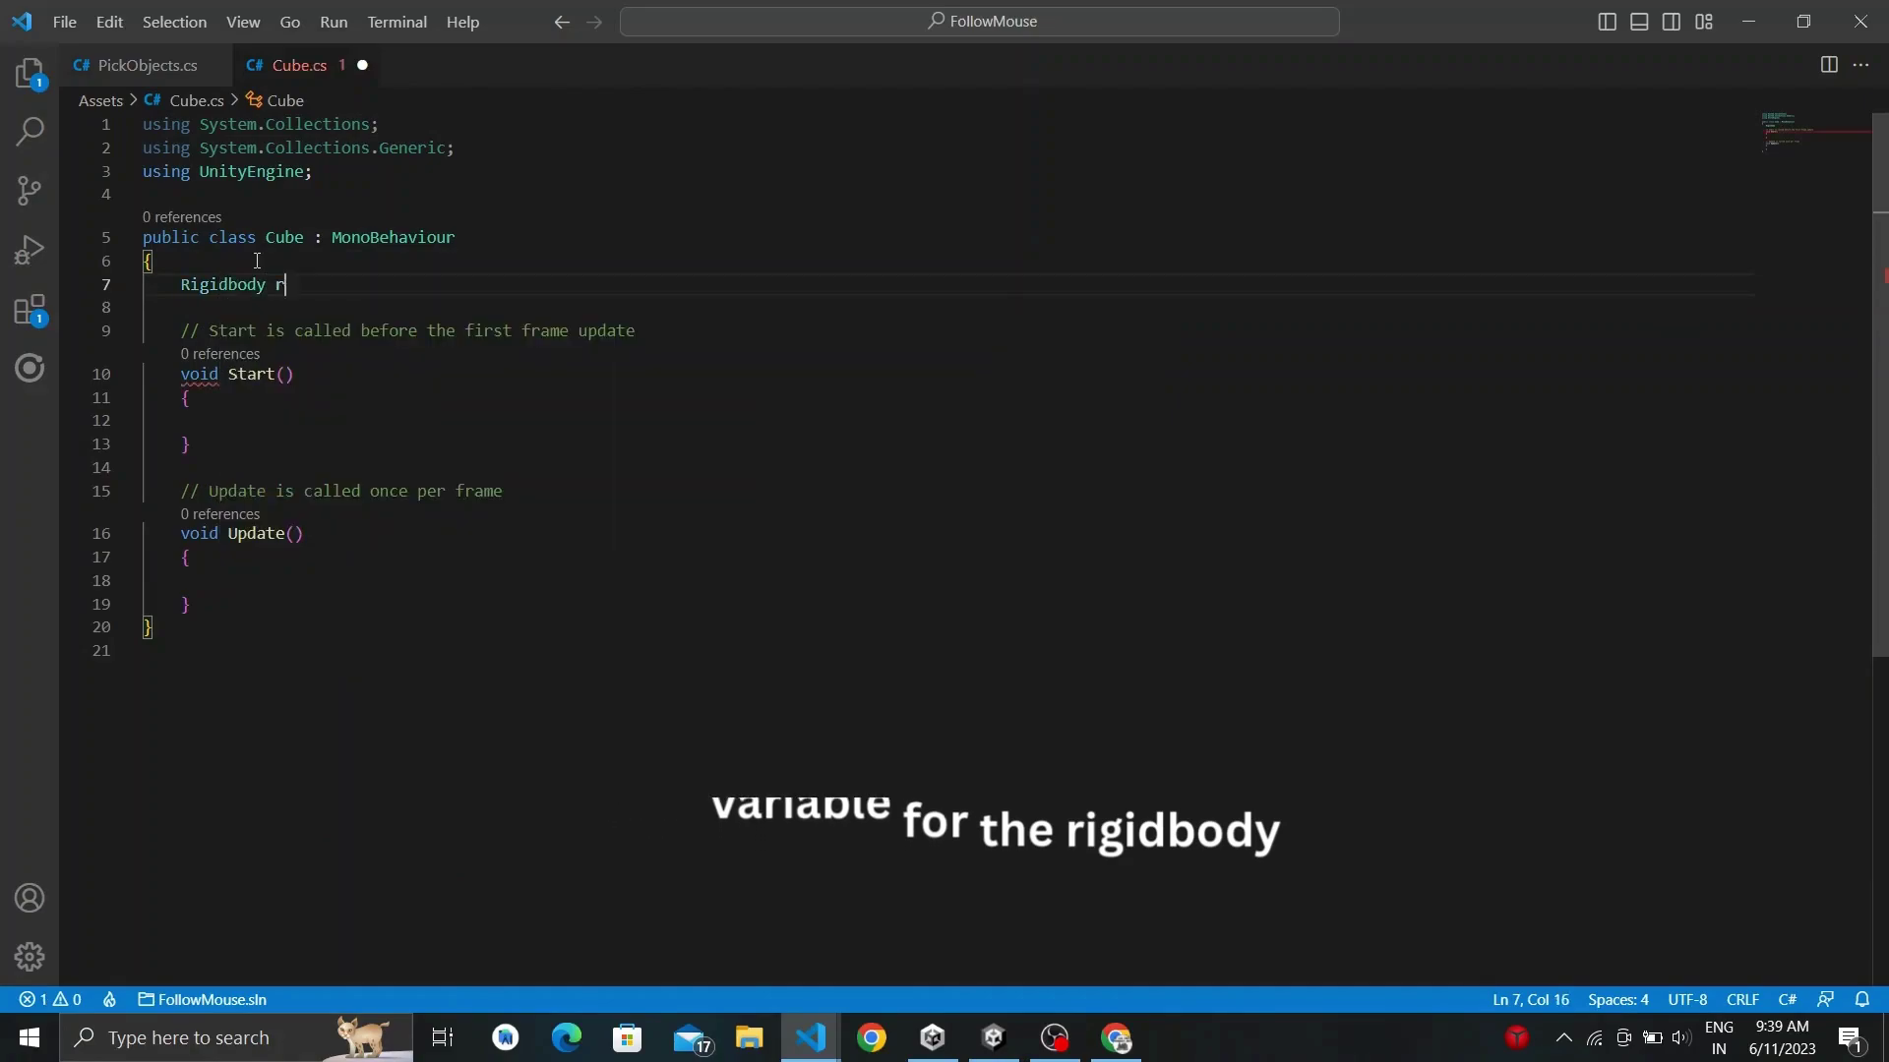
key(Down)
key(Down)
text(Rig)
key(Tab)
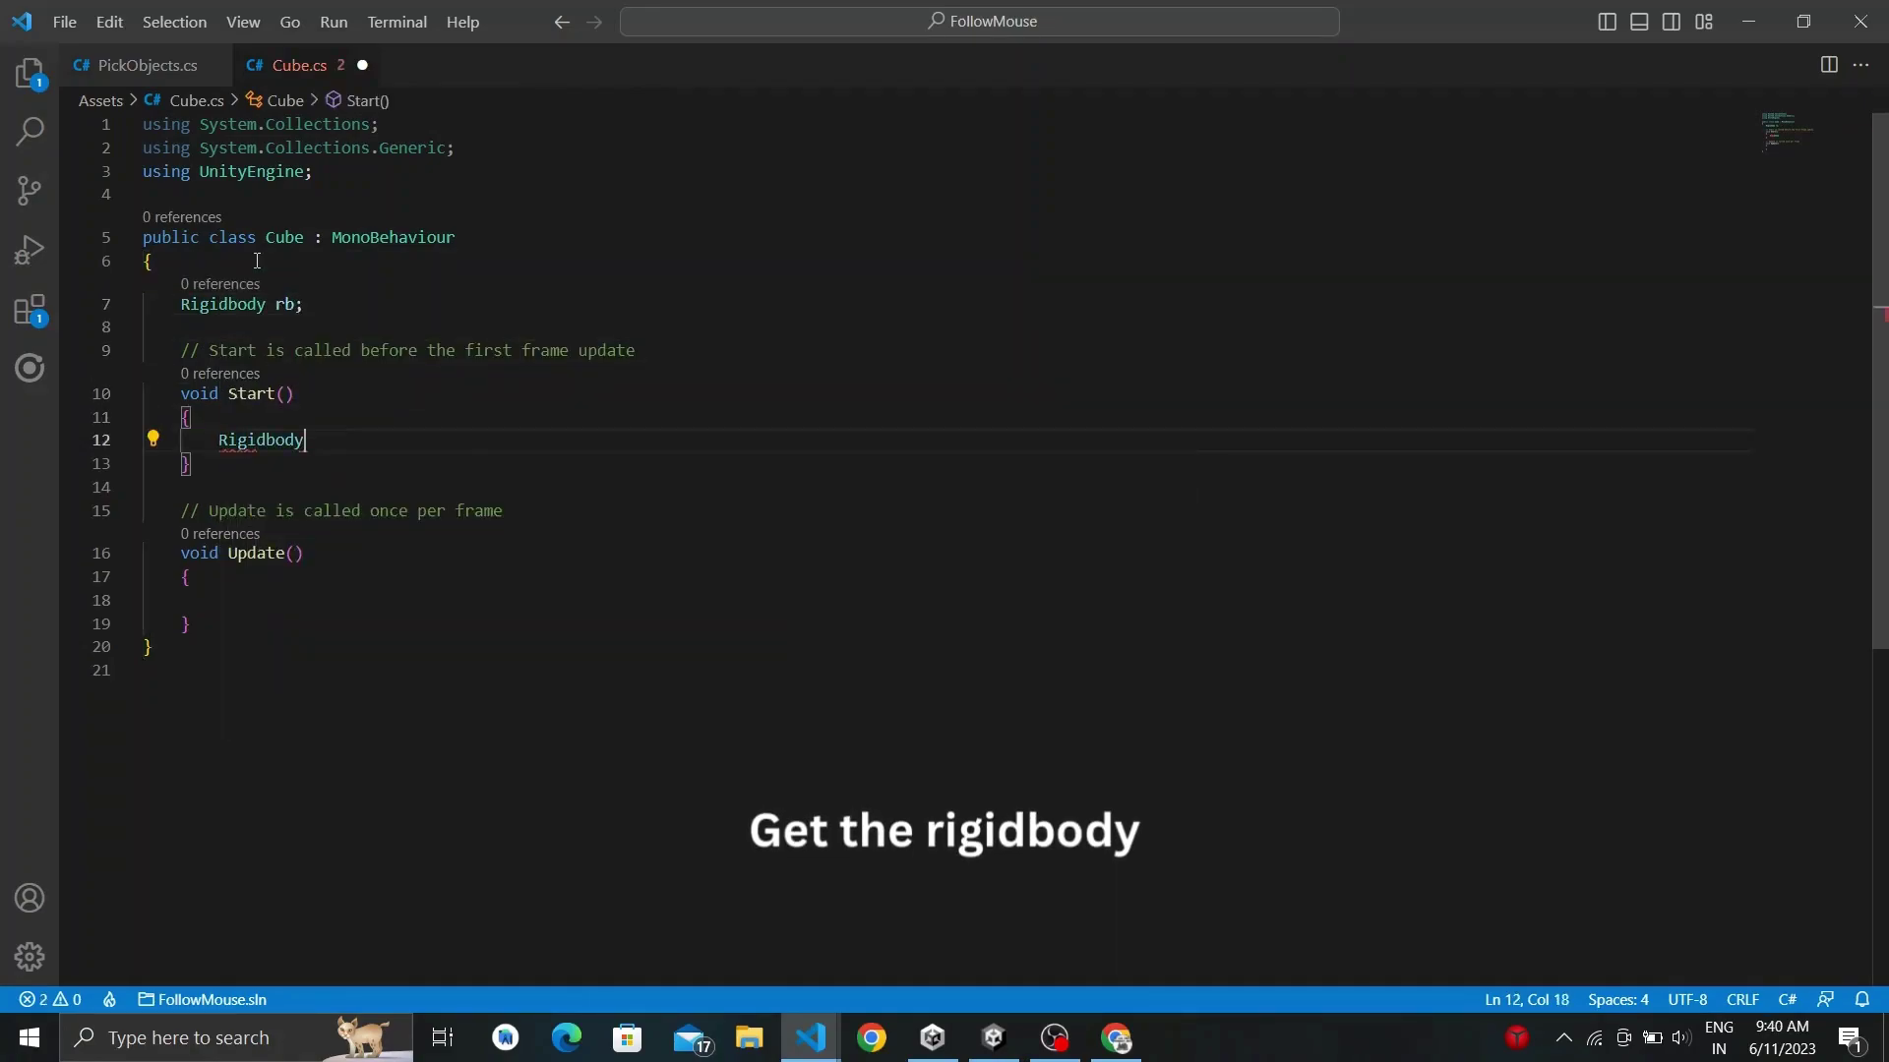
text(rb = GetComponent)
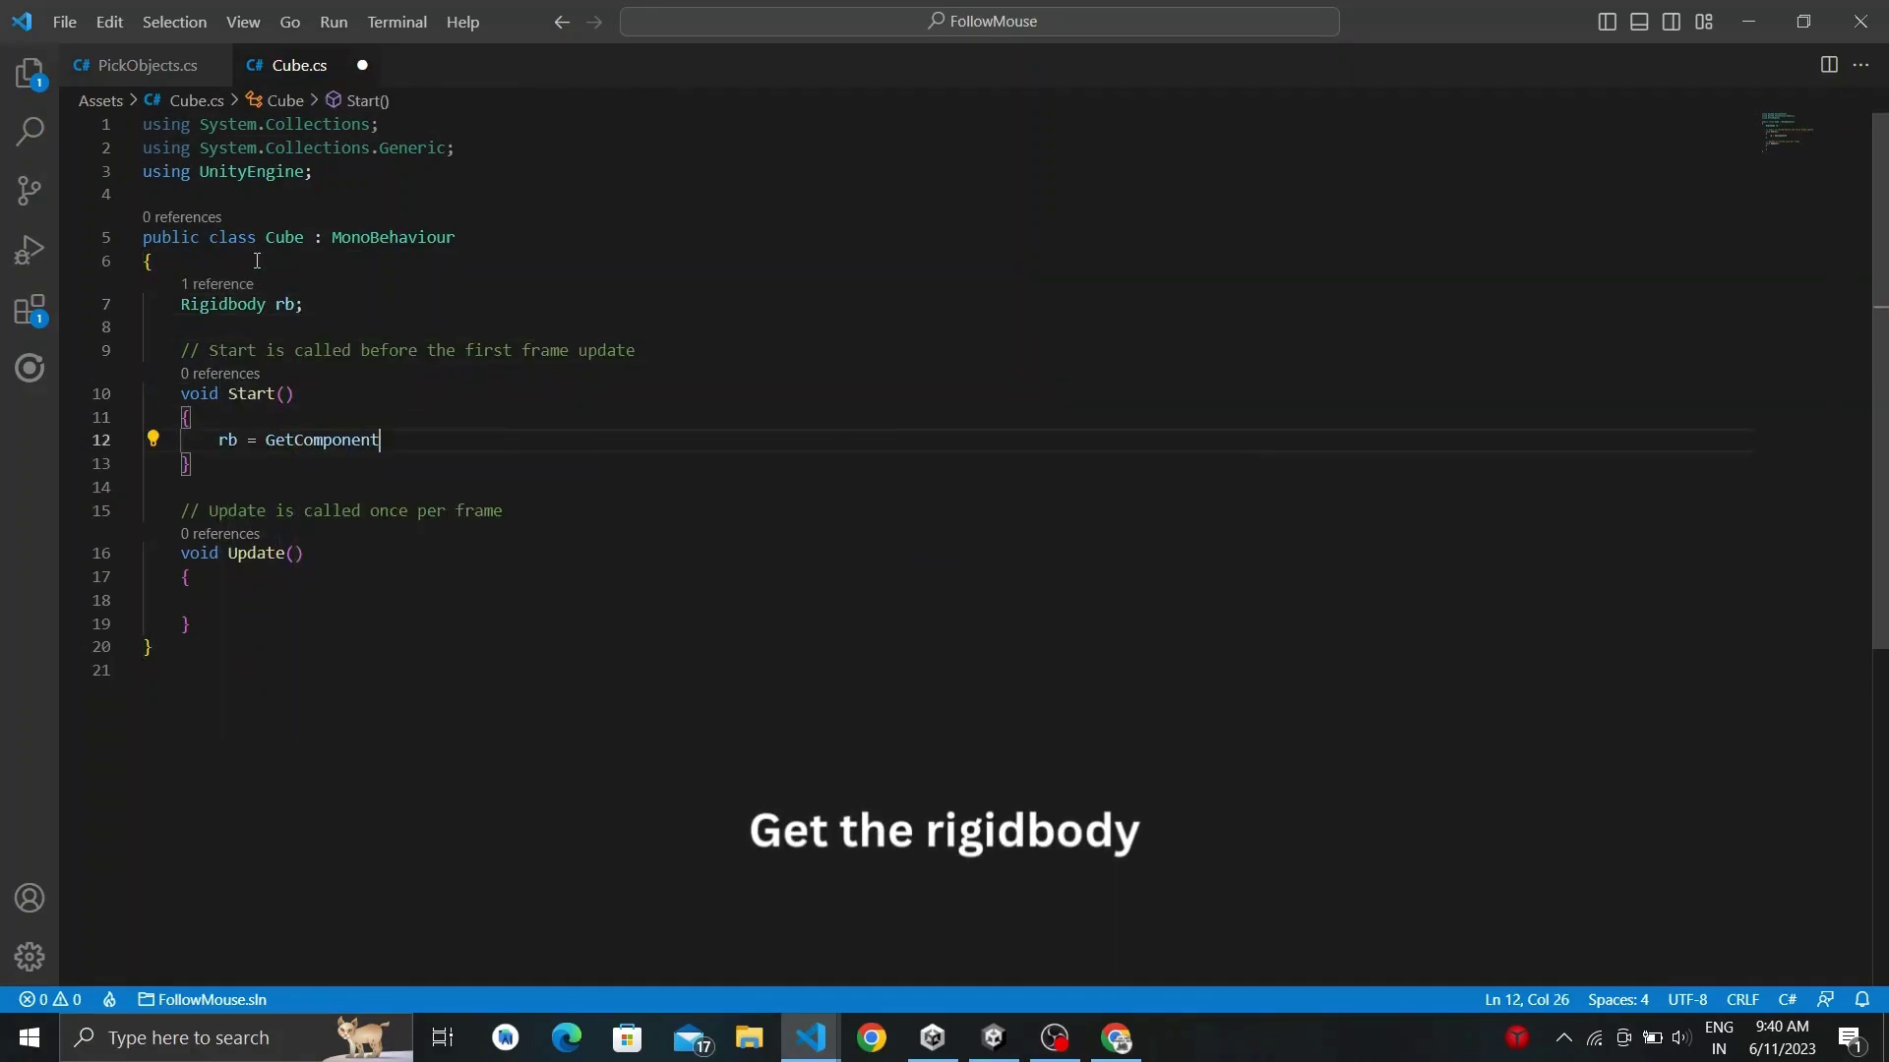
text(<Rig)
key(Tab)
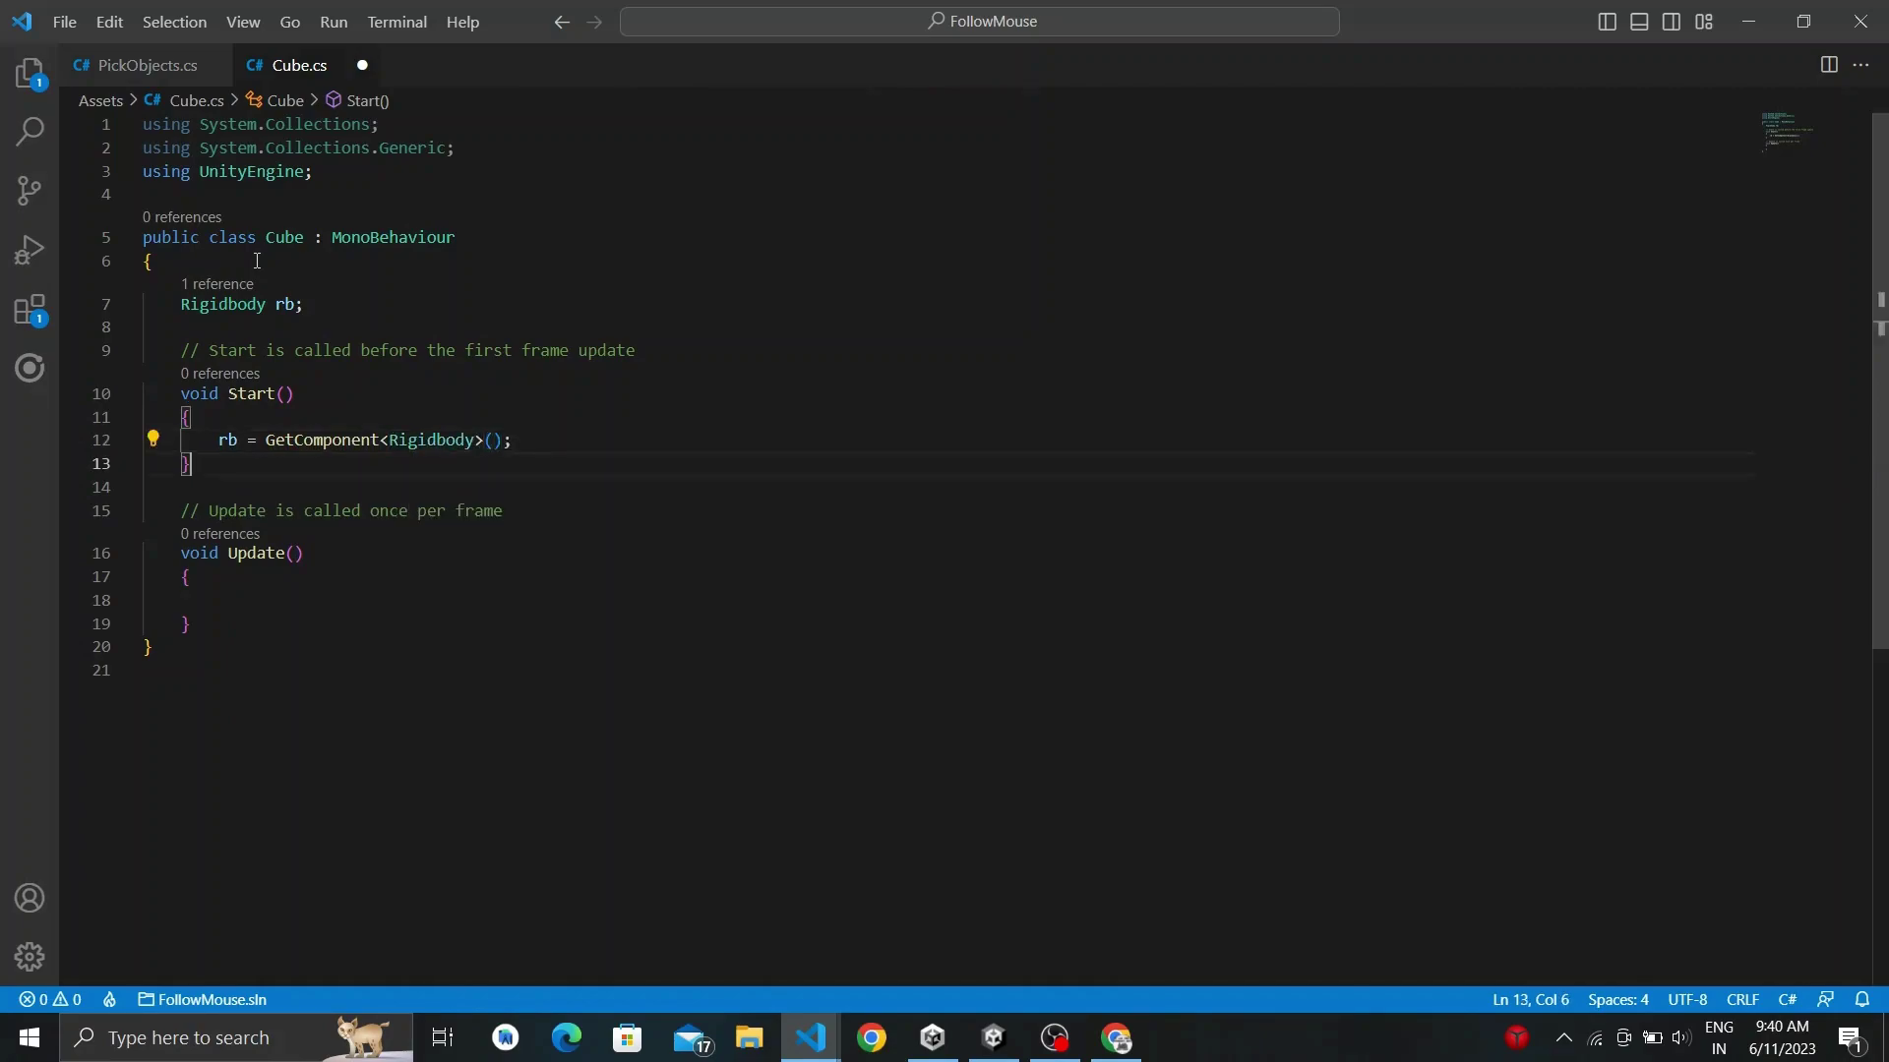
Add an if (rb.velocity.magnitude > 0) check in Update.
text(if)
key(Tab)
text(rb.vel)
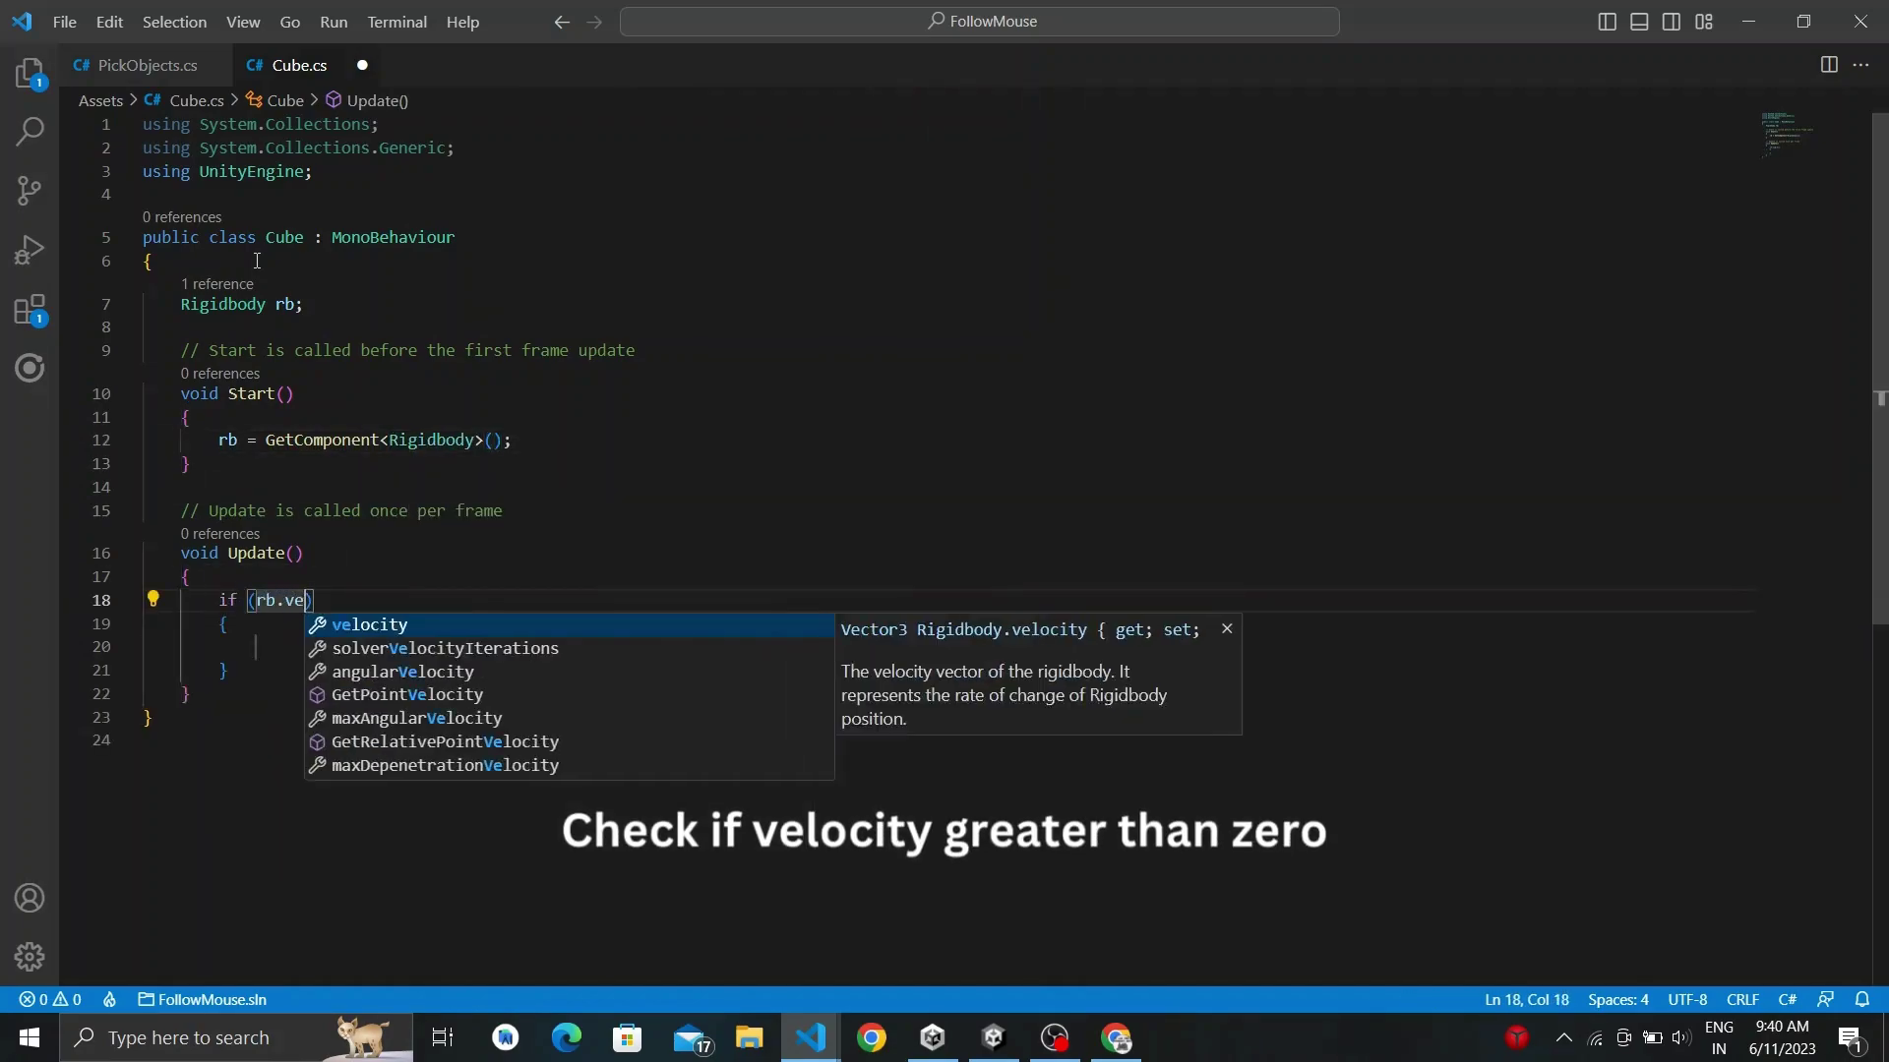
text(ocity > 0)
key(Tab)
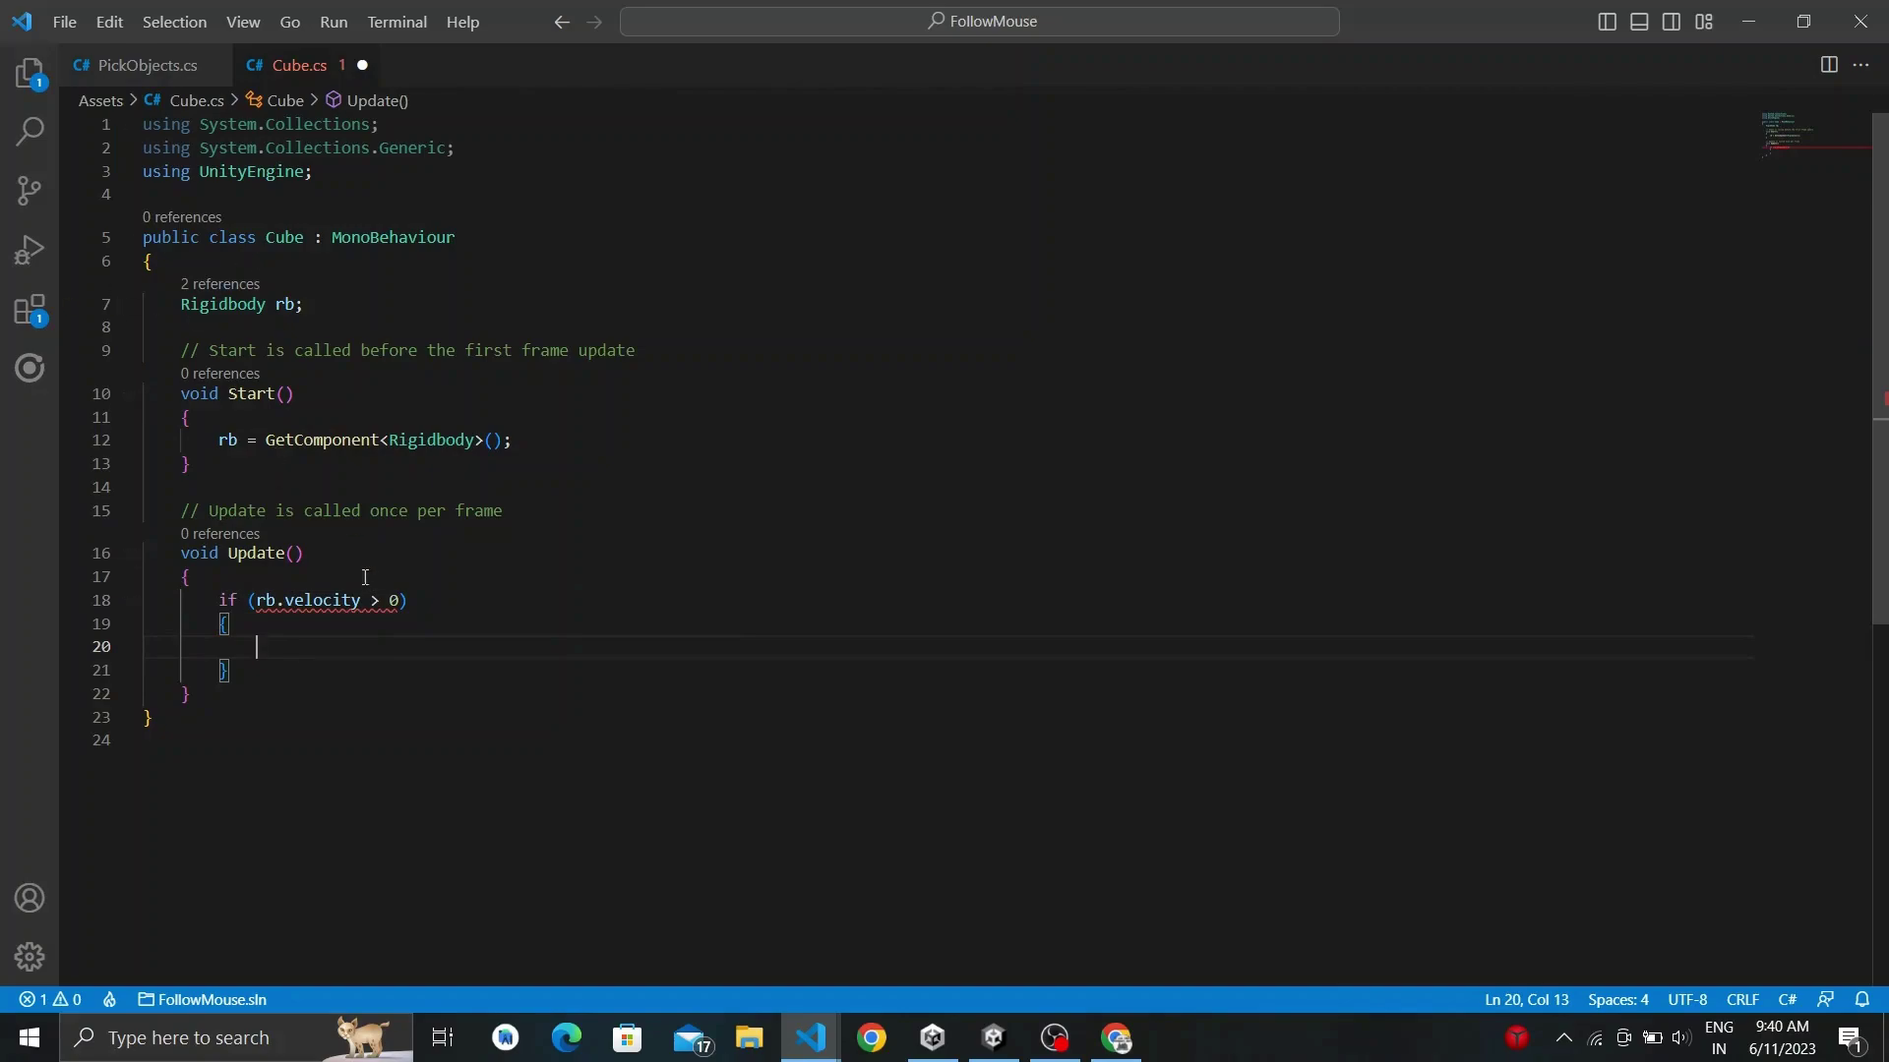
key(Left)
text(.mag)
key(Tab)
Set rb.velocity = Vector3.Lerp(rb.velocity, Vector3.zero, Time.deltaTime) and save Cube.cs.
text(rb.velo)
key(Tab)
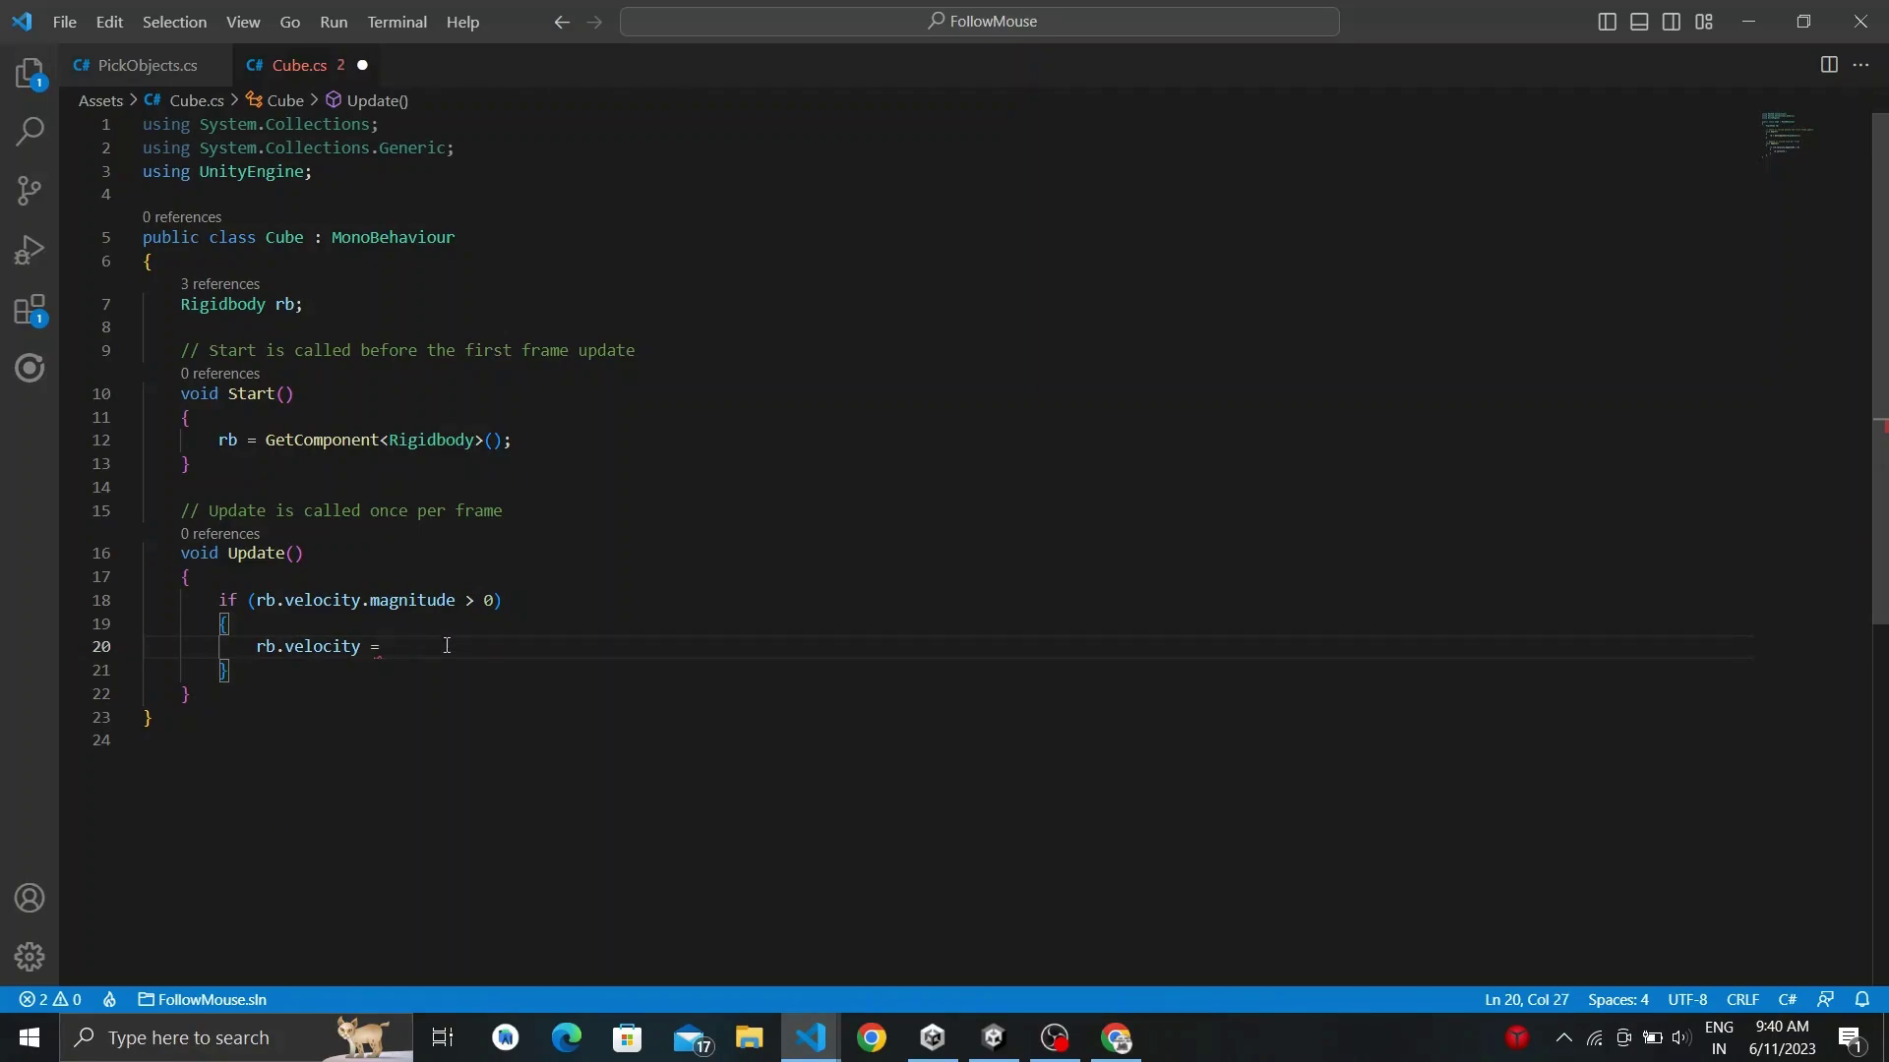
text(Vec)
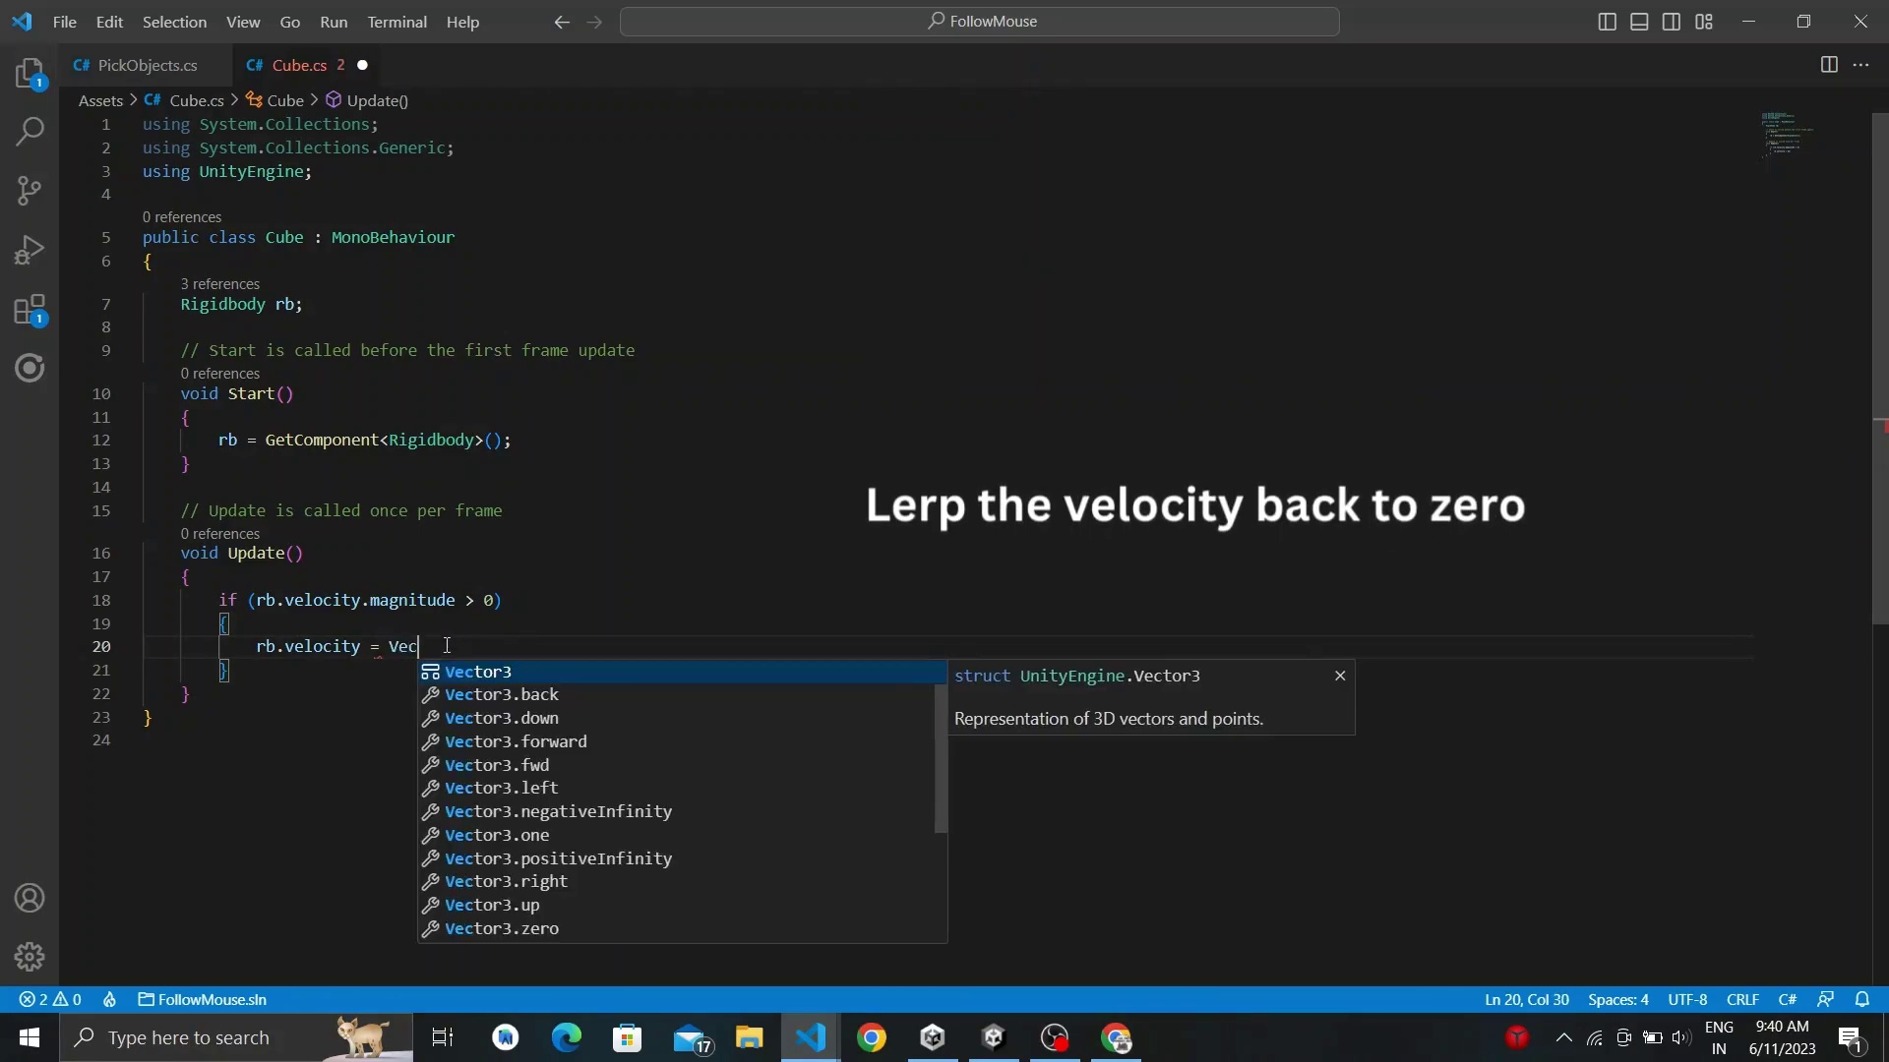
key(Tab)
text(.Lerp()
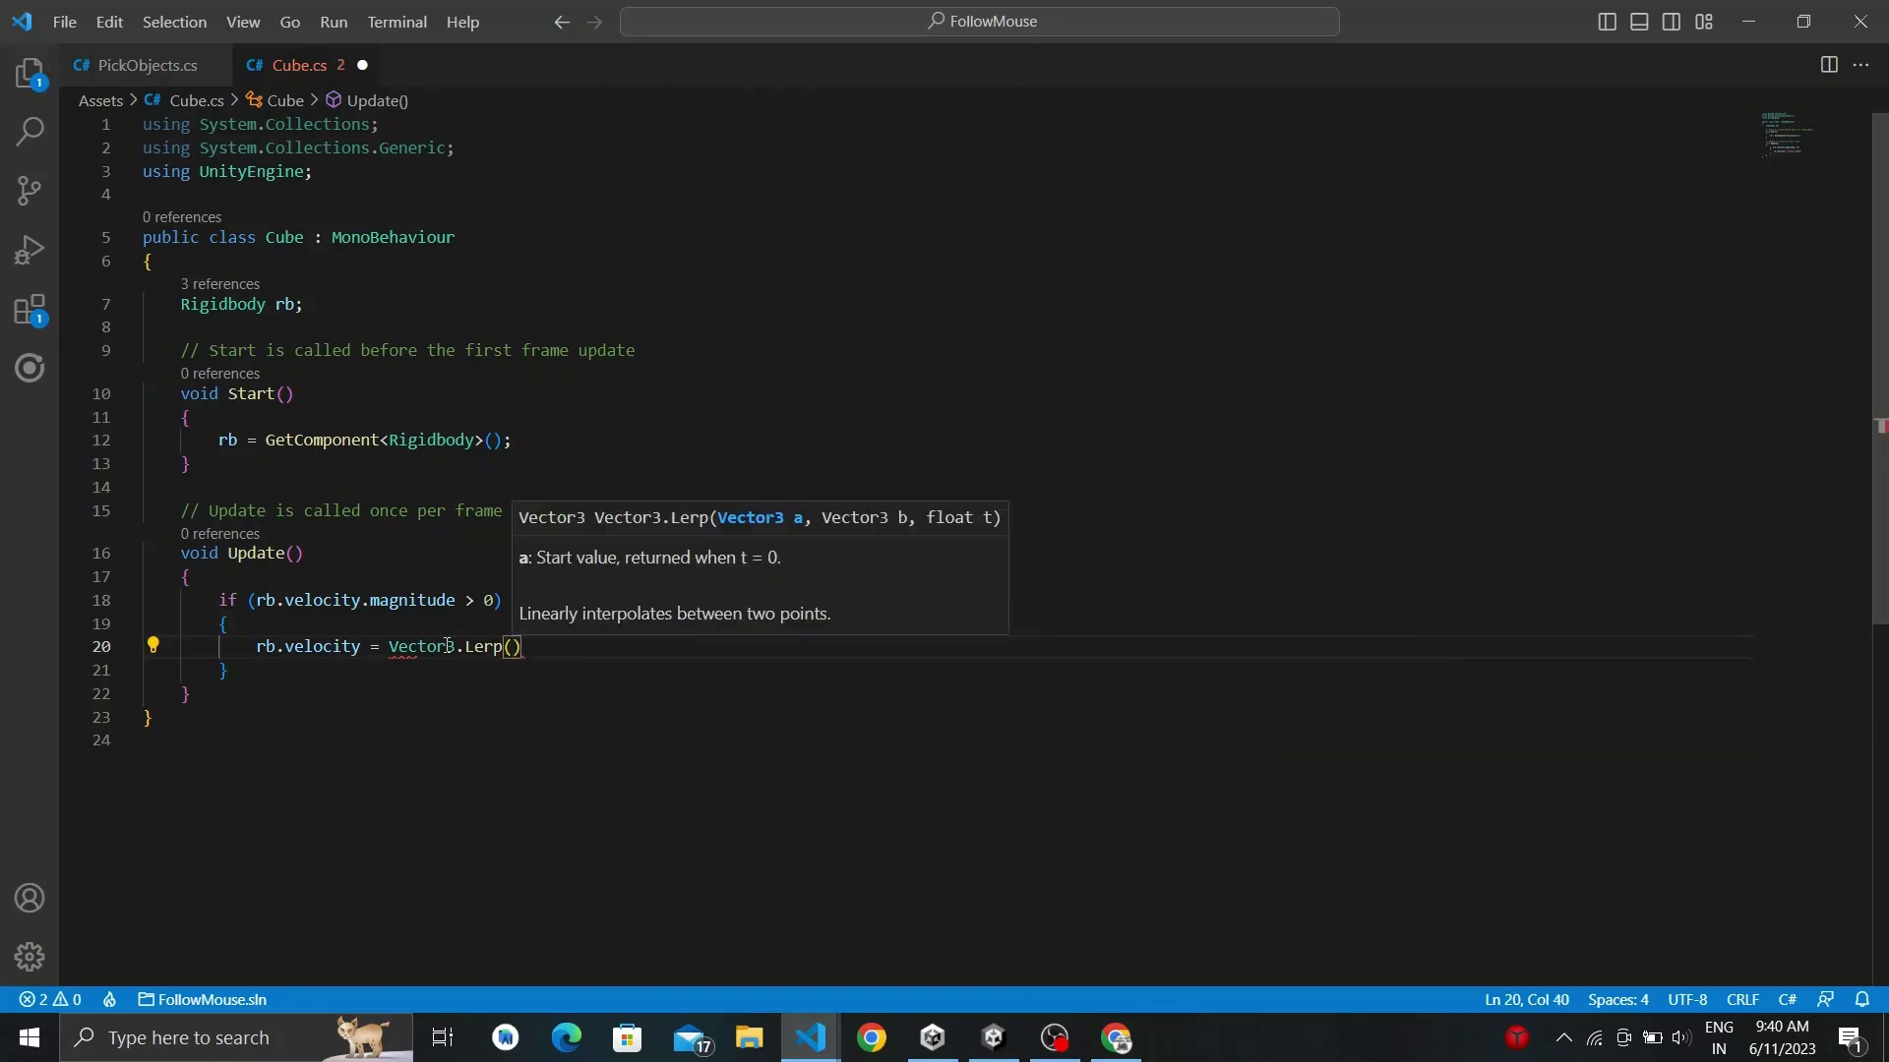
text(rb.v)
key(Tab)
text(, Vec)
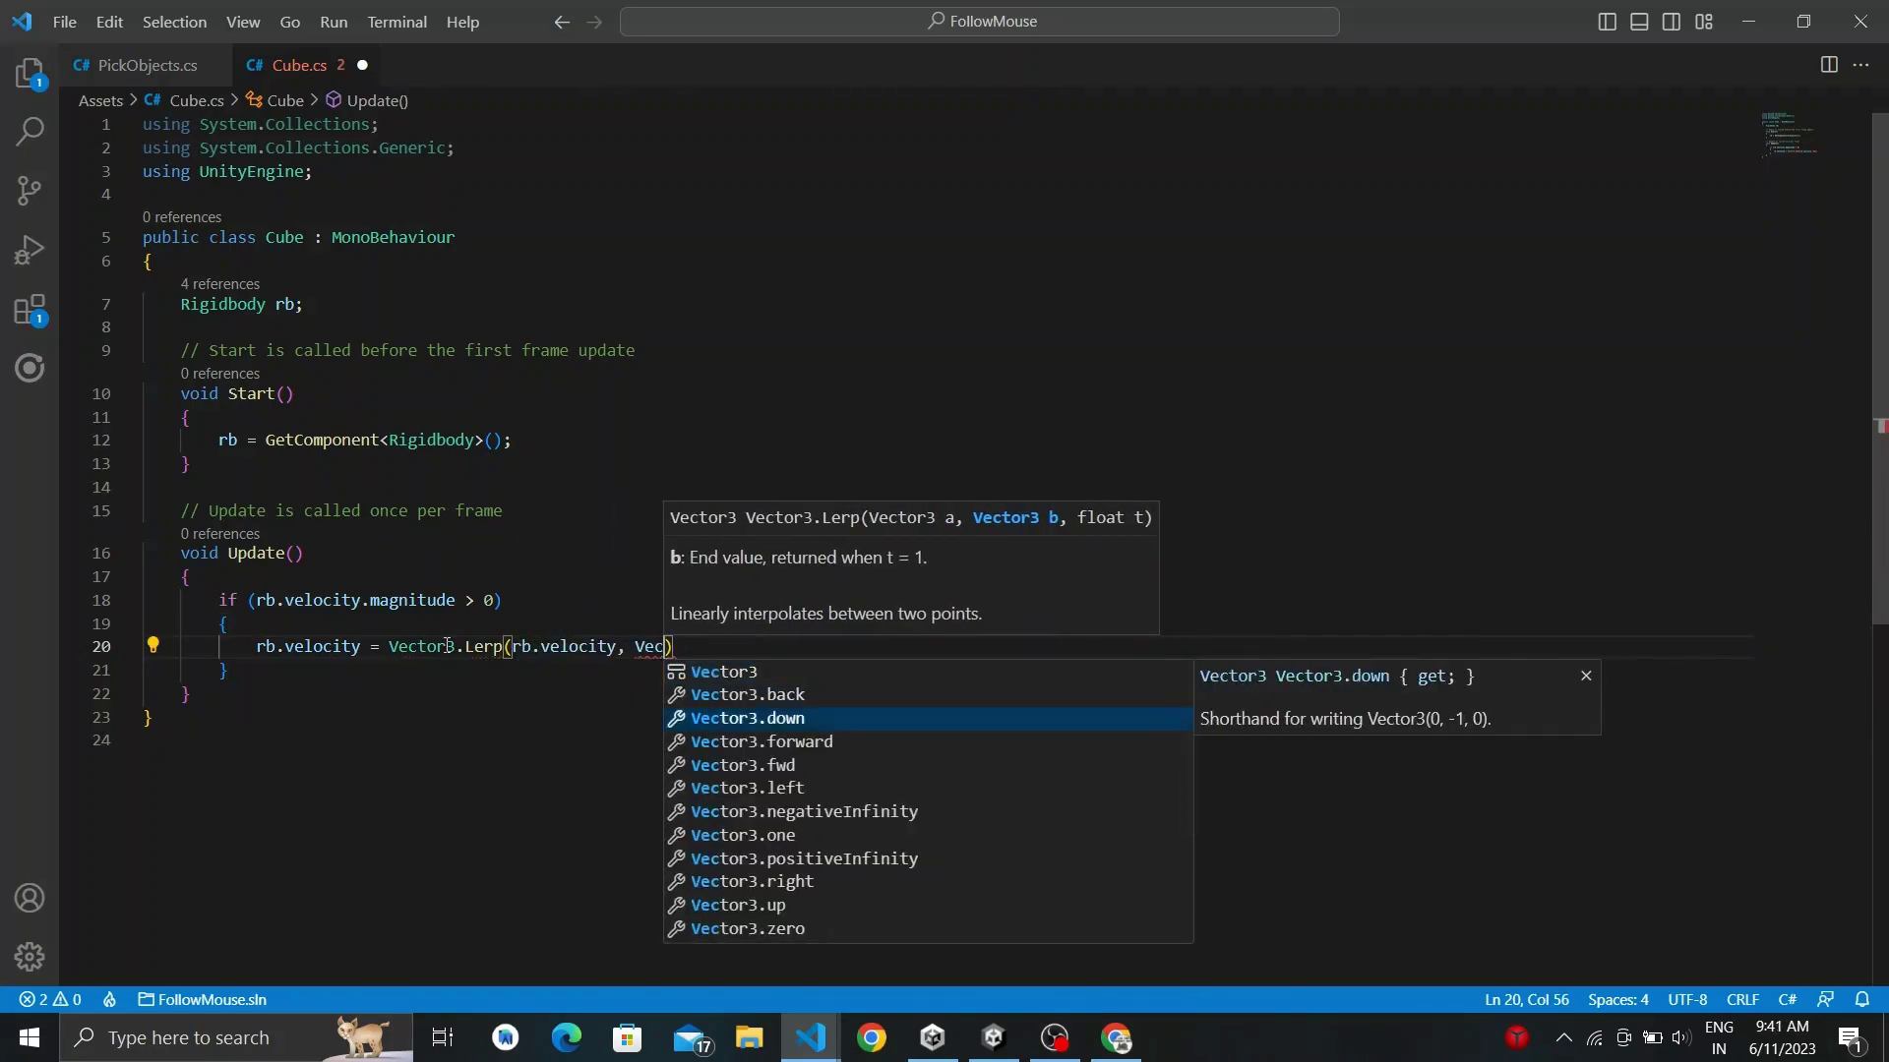
text(tor3)
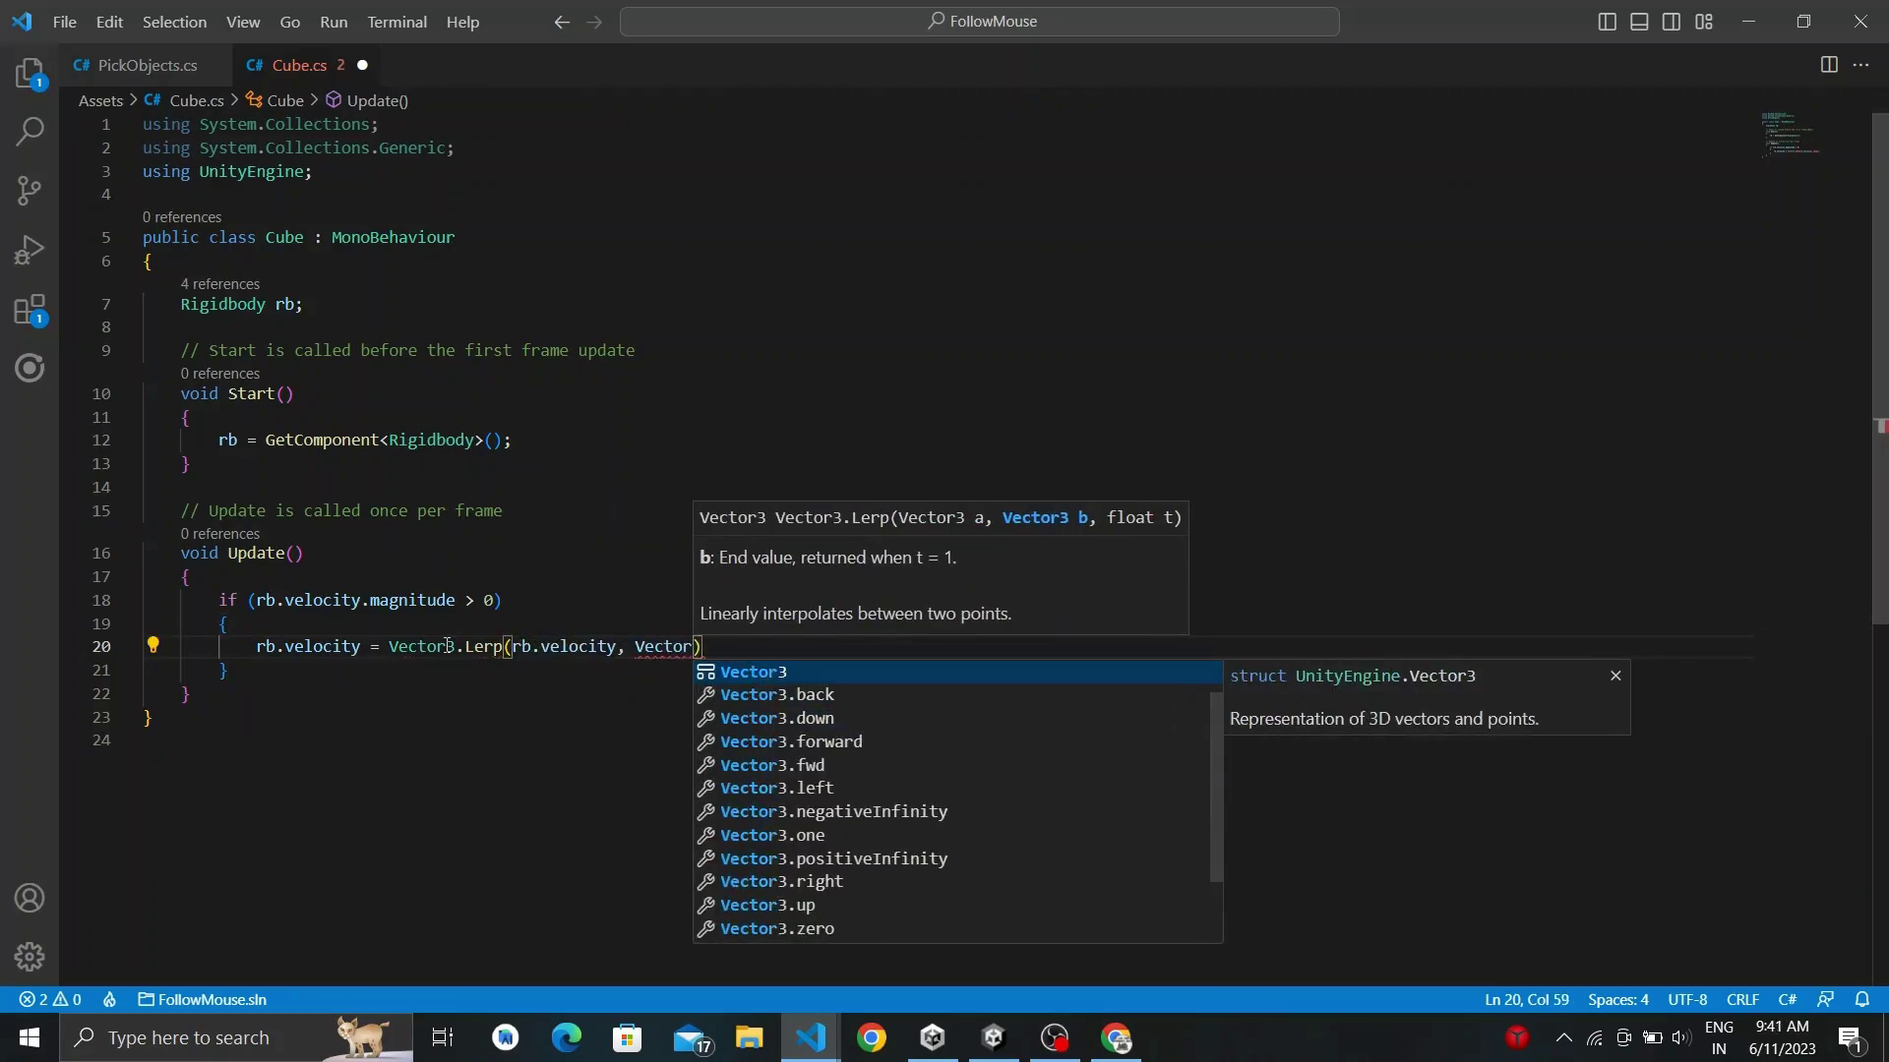
text(.z)
key(Tab)
text(, Ti)
key(Tab)
text(.de)
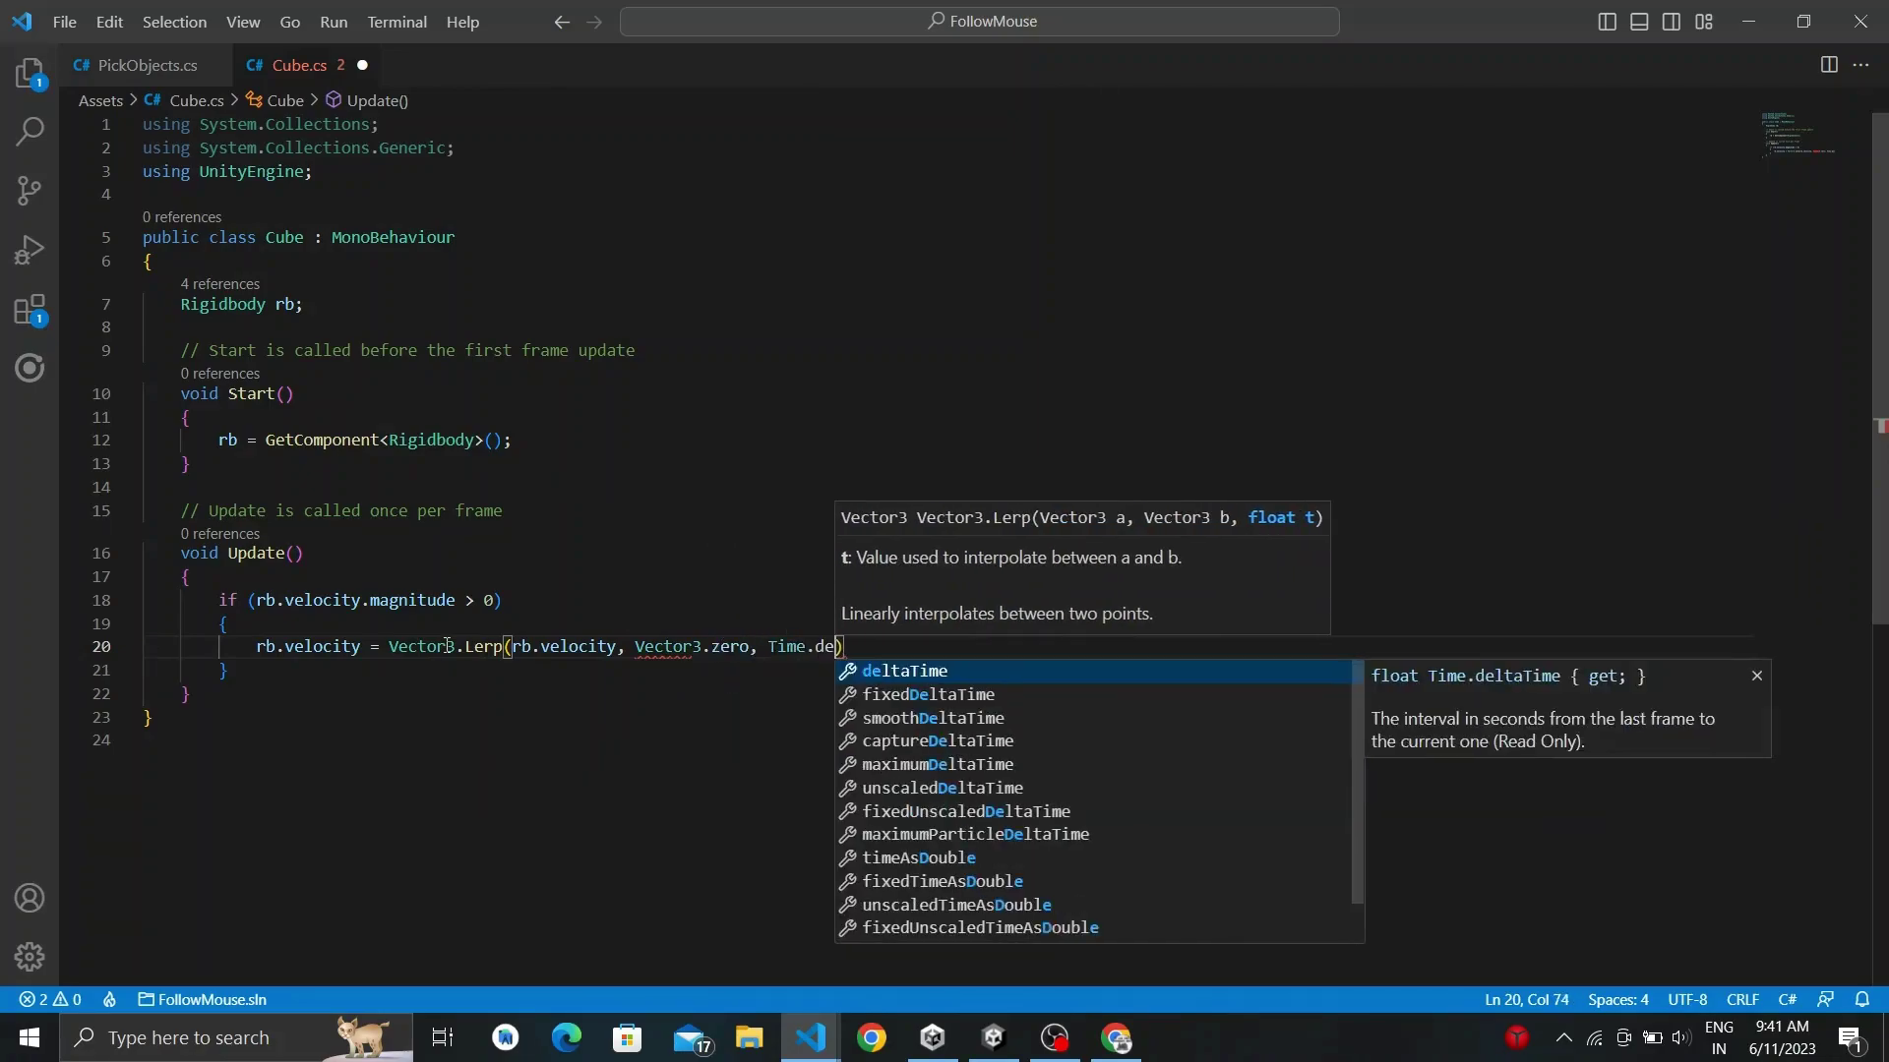
key(Tab)
text();)
key(ctrl+s)
key(alt+Tab)
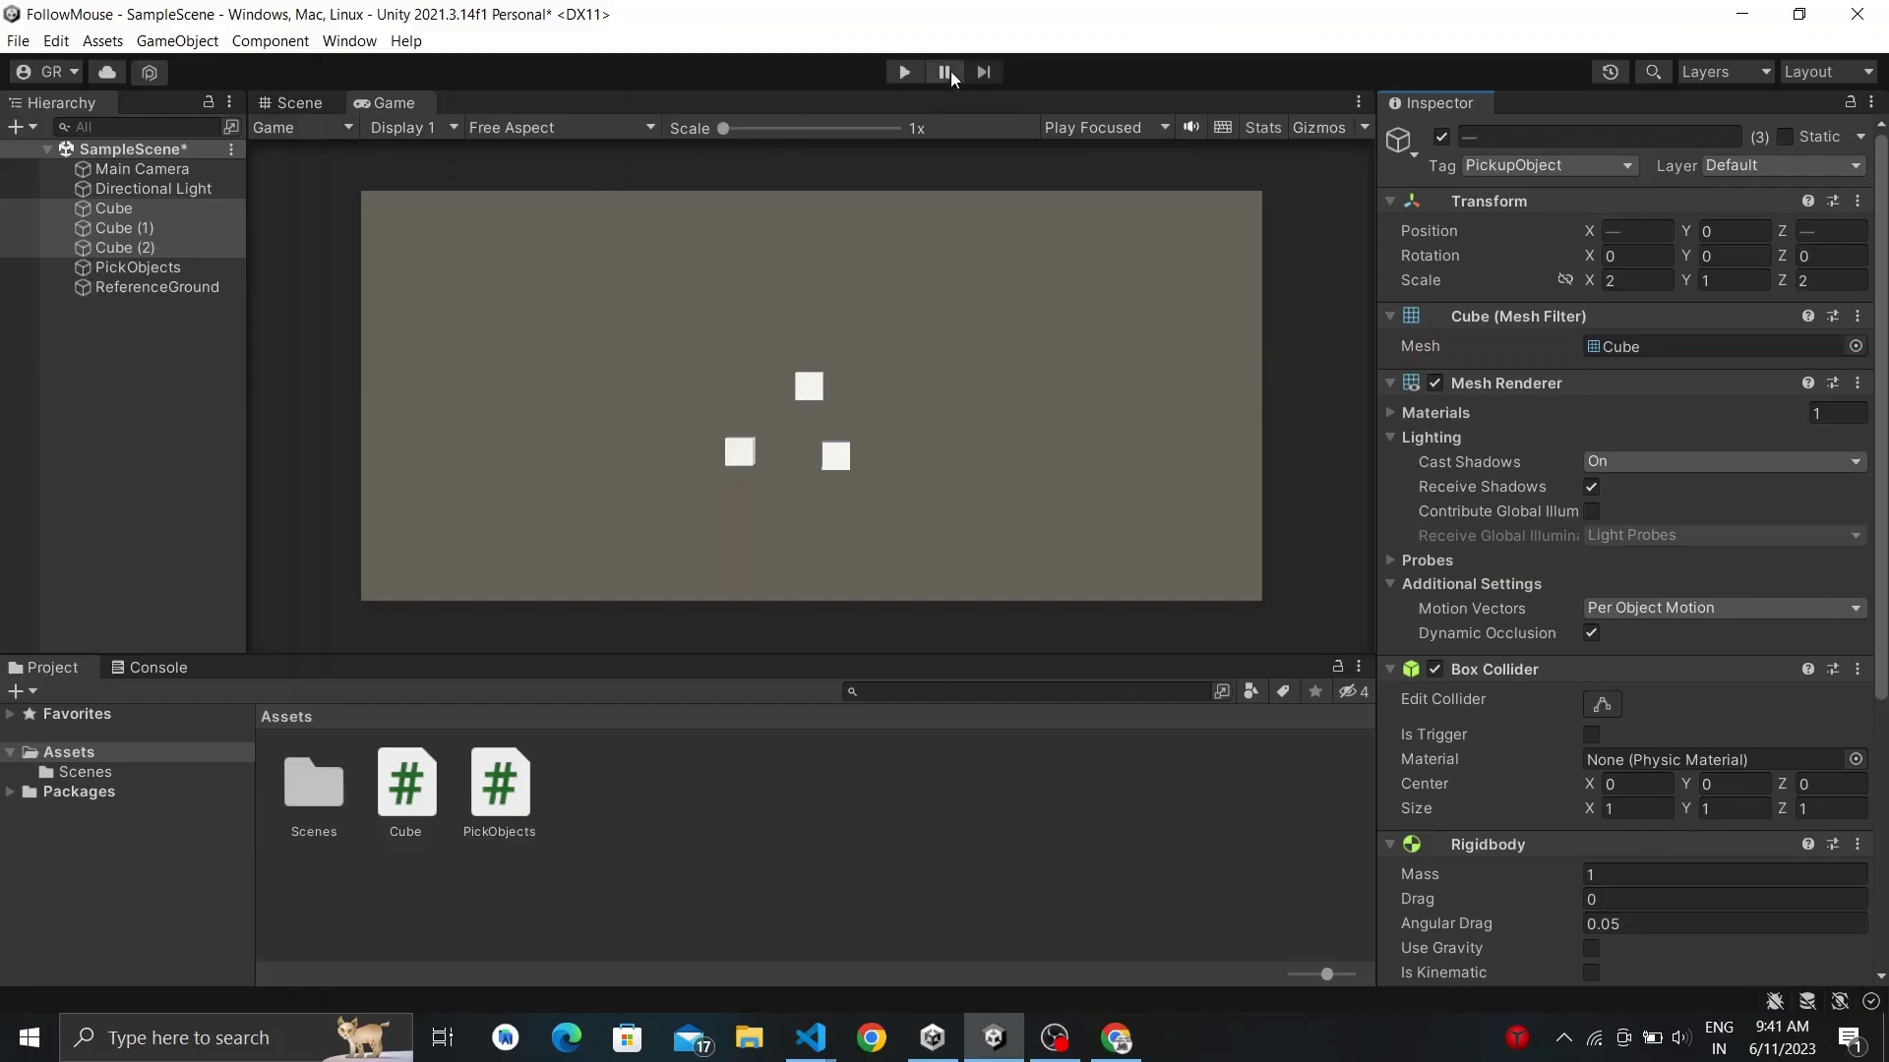
Play the scene to test dragging the cubes, then select PickObjects to check its Speed.
click(904, 71)
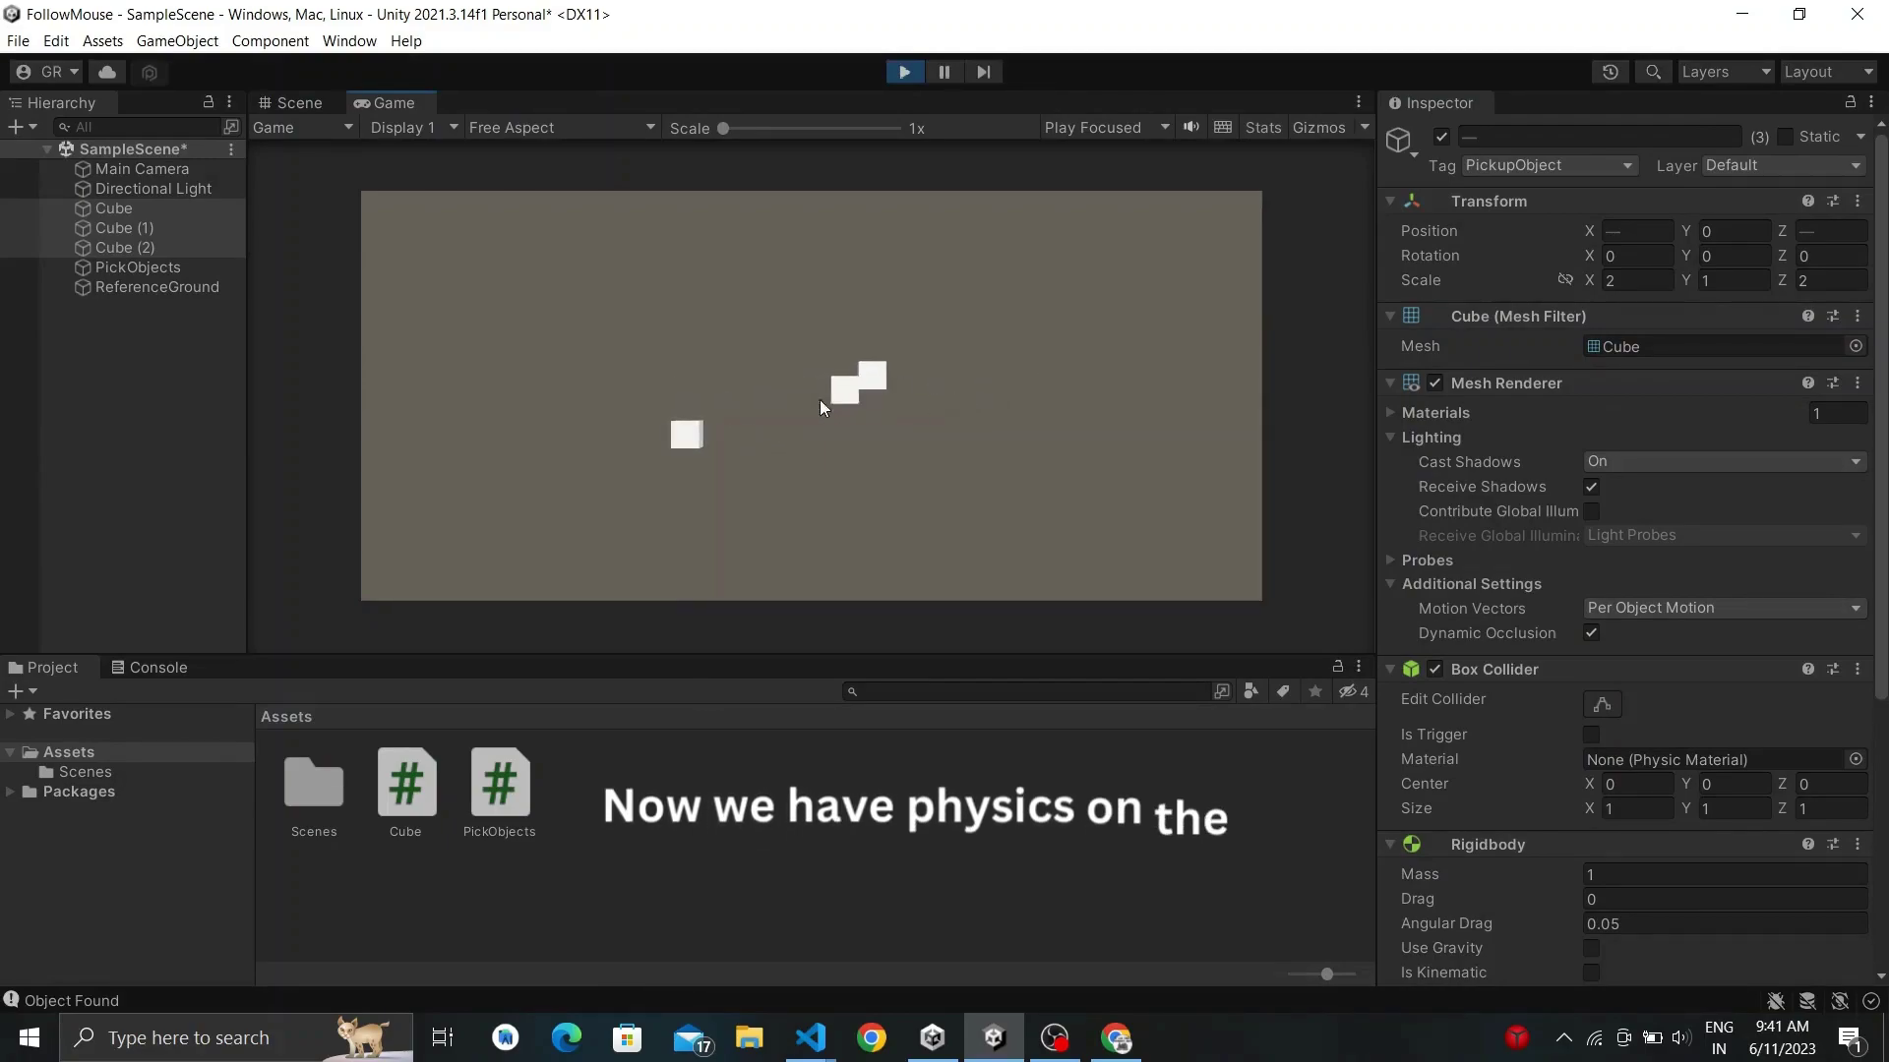
click(173, 269)
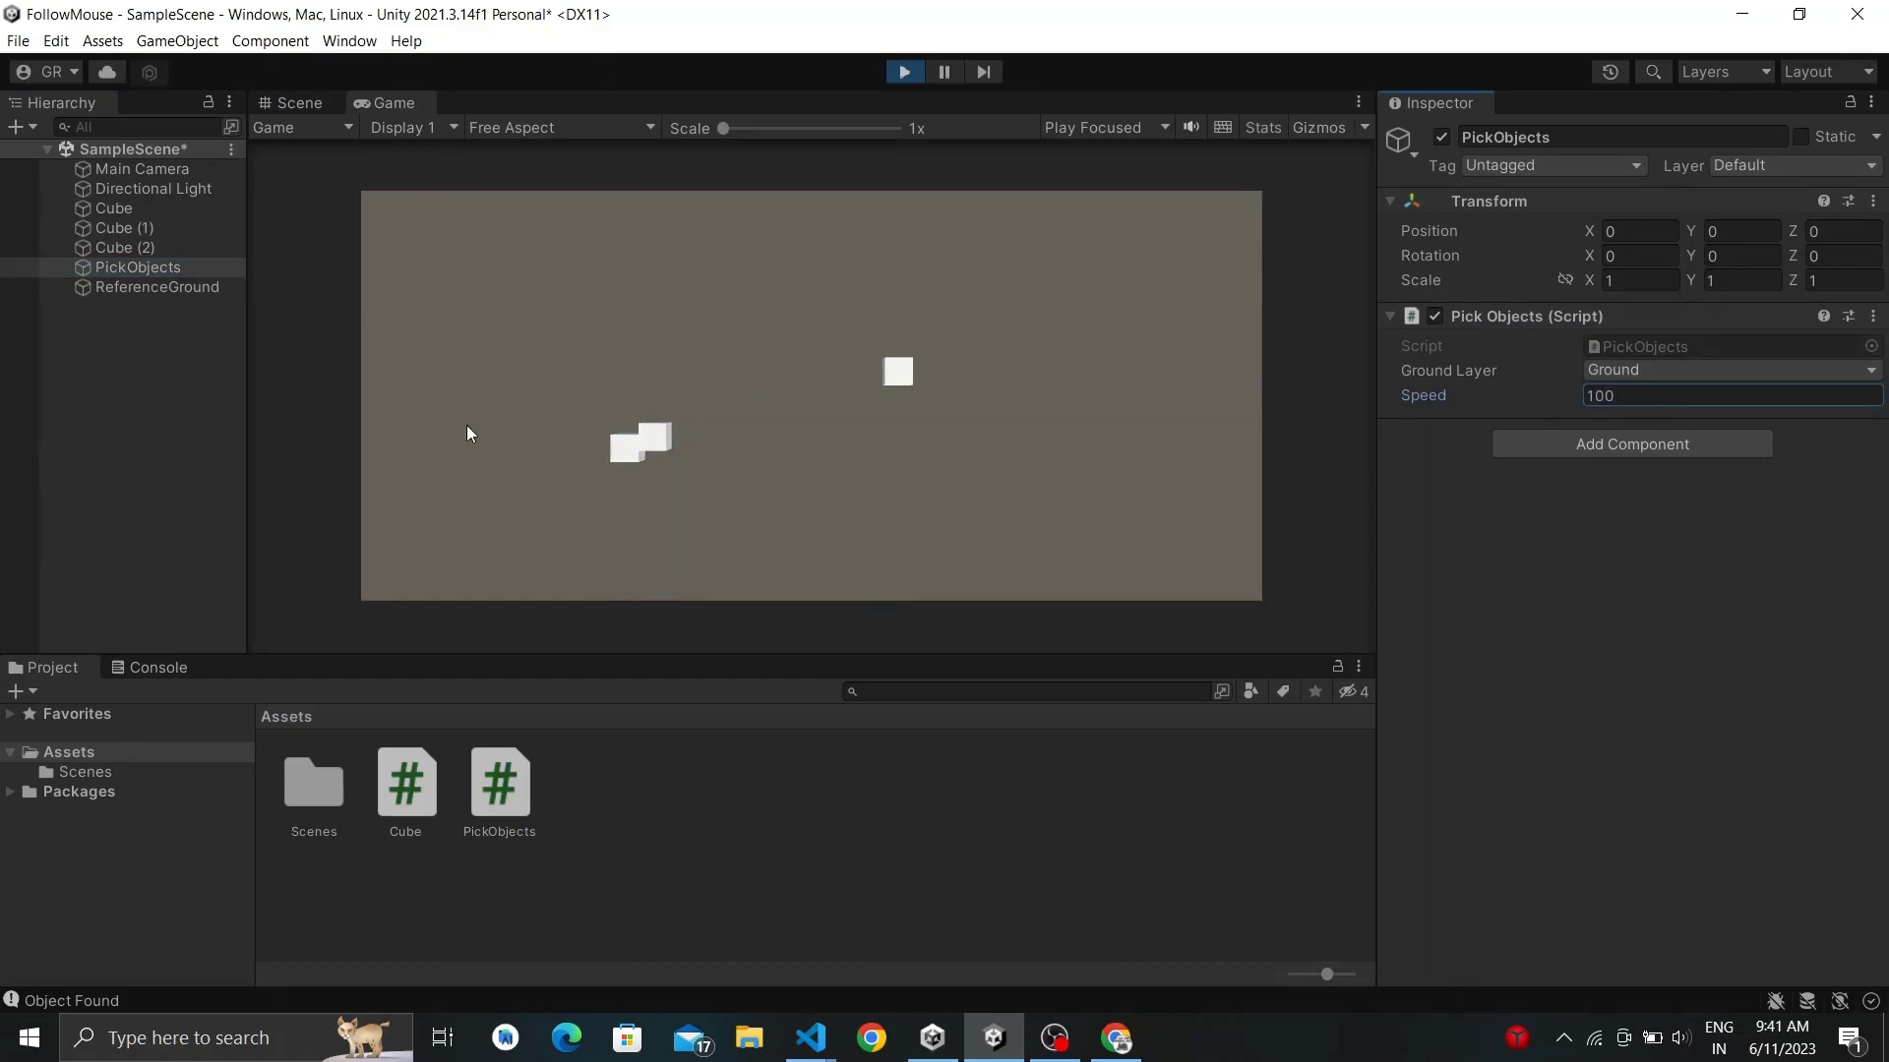